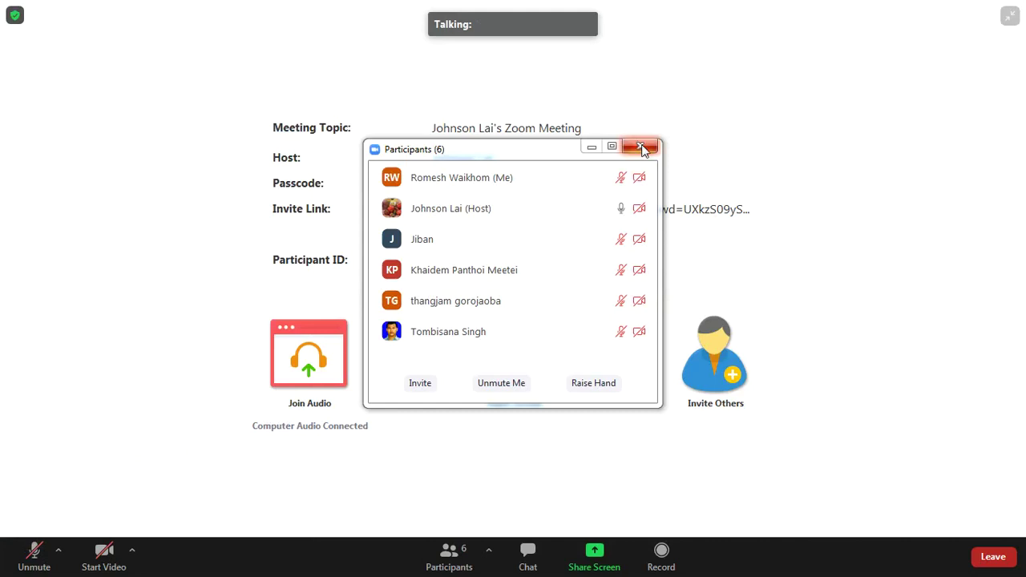
# Close the meeting's participants list and set the shared screen's zoom ratio to 100% (Original Size)
pyautogui.click(640, 146)
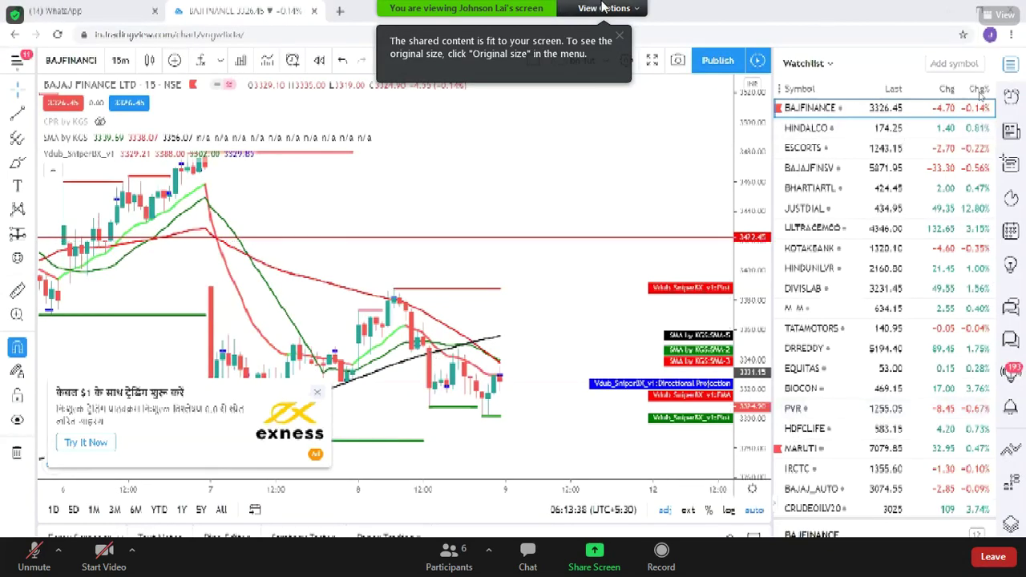
pyautogui.click(604, 8)
pyautogui.moveTo(656, 32)
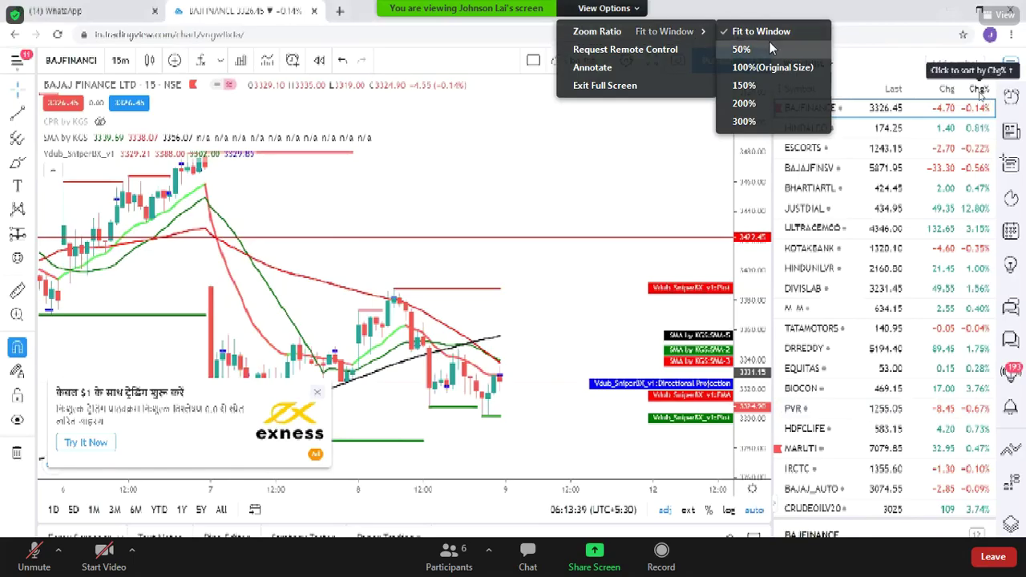
pyautogui.click(768, 68)
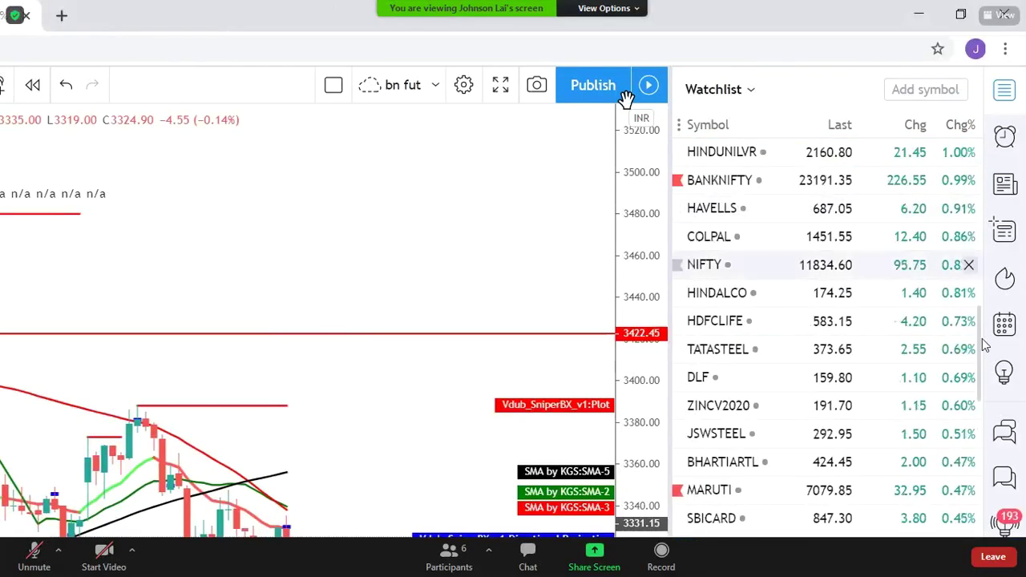
pyautogui.click(607, 9)
pyautogui.click(603, 8)
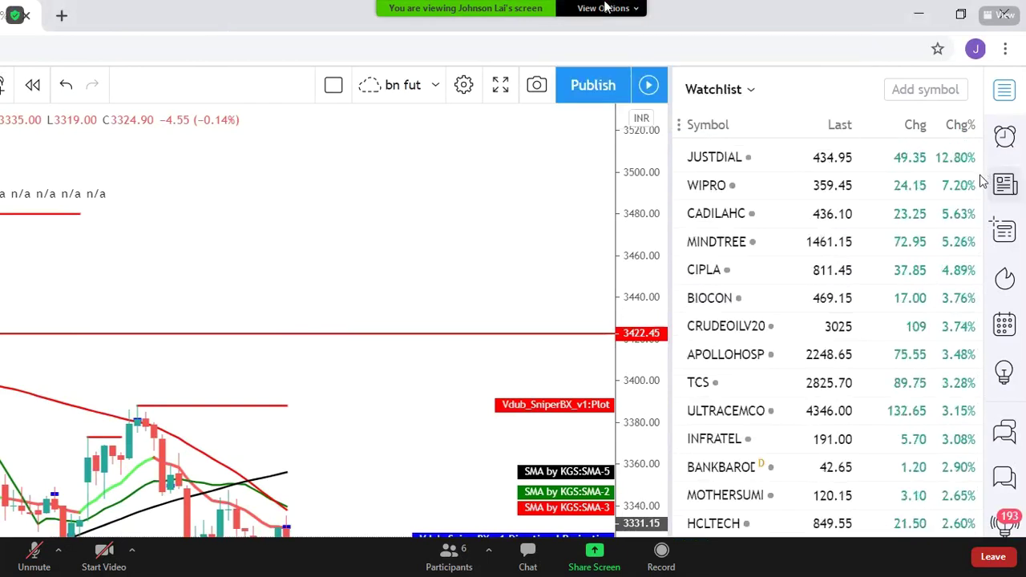
pyautogui.click(606, 7)
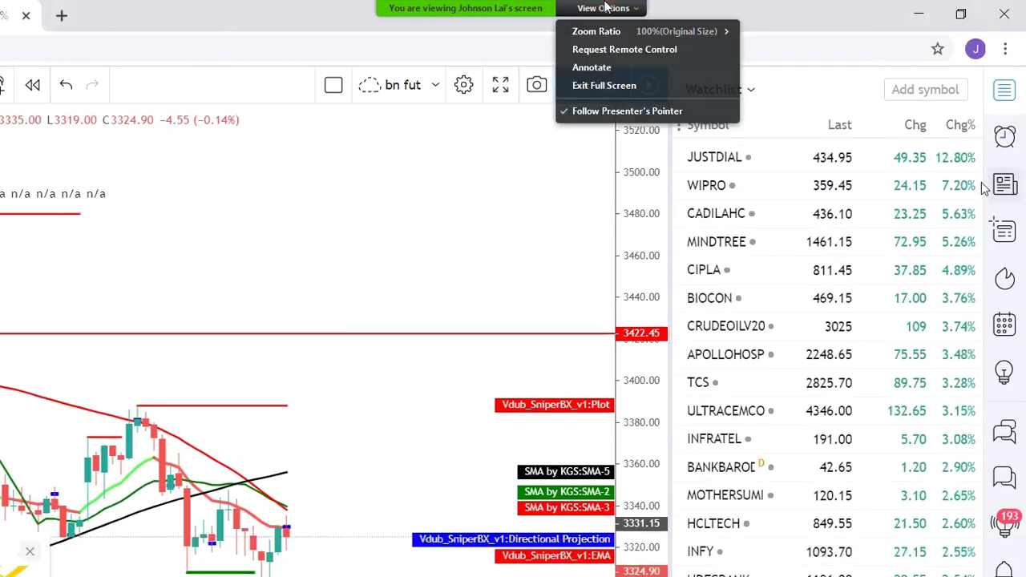
pyautogui.click(486, 268)
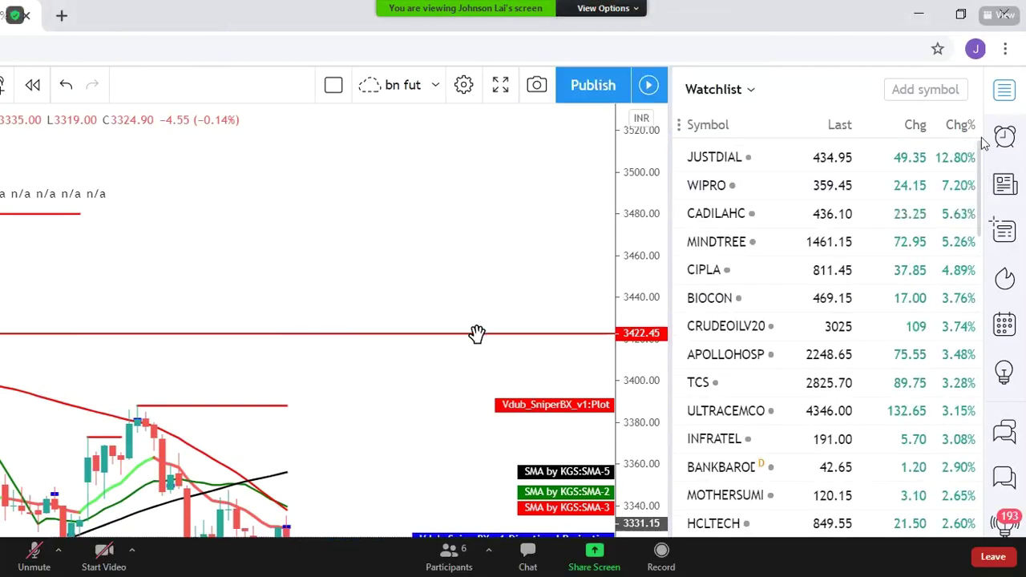
# Load the JUSTDIAL chart from the watchlist and dismiss the advertisement along with its upgrade offer
pyautogui.click(743, 159)
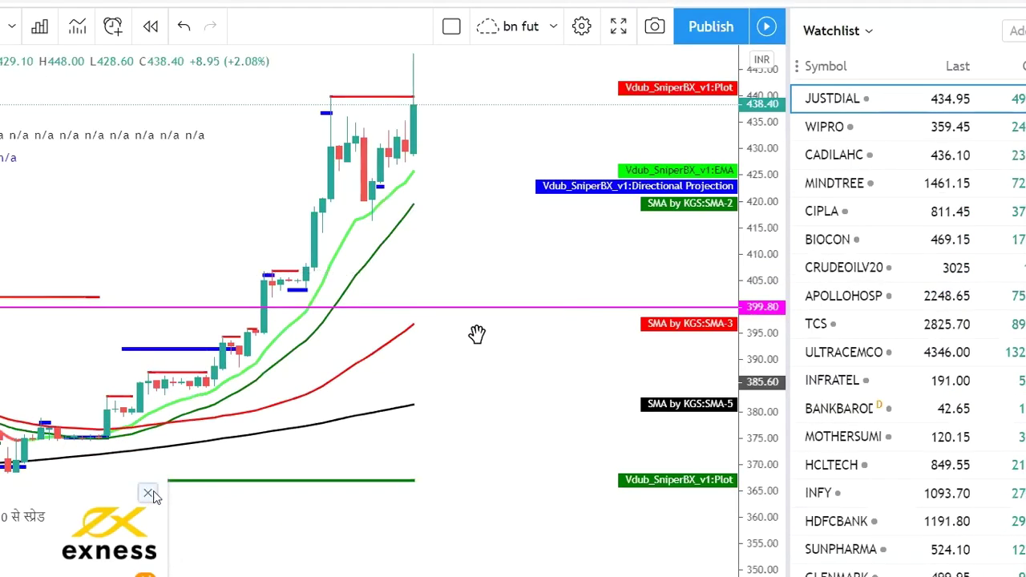
pyautogui.click(149, 493)
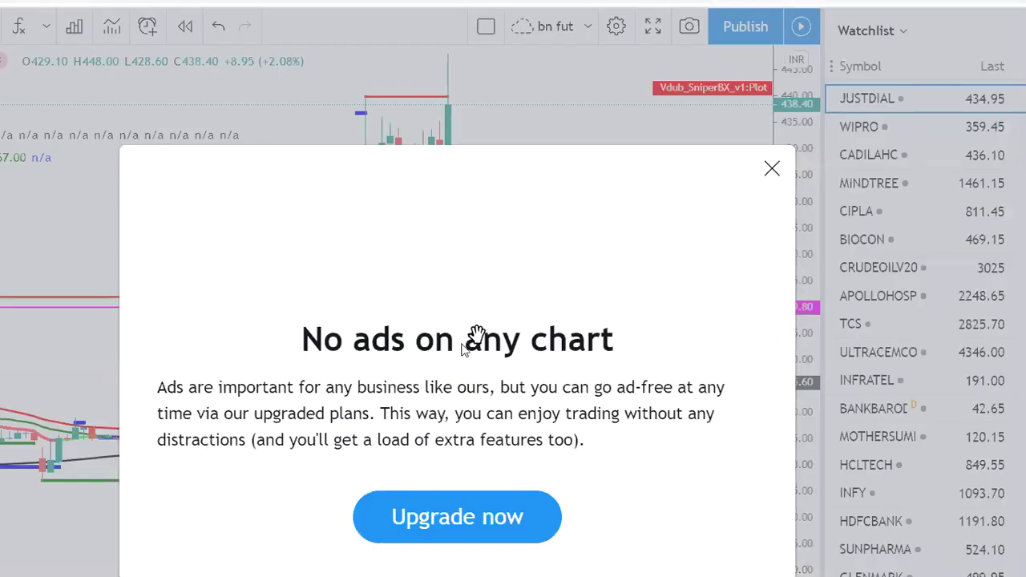
pyautogui.click(772, 171)
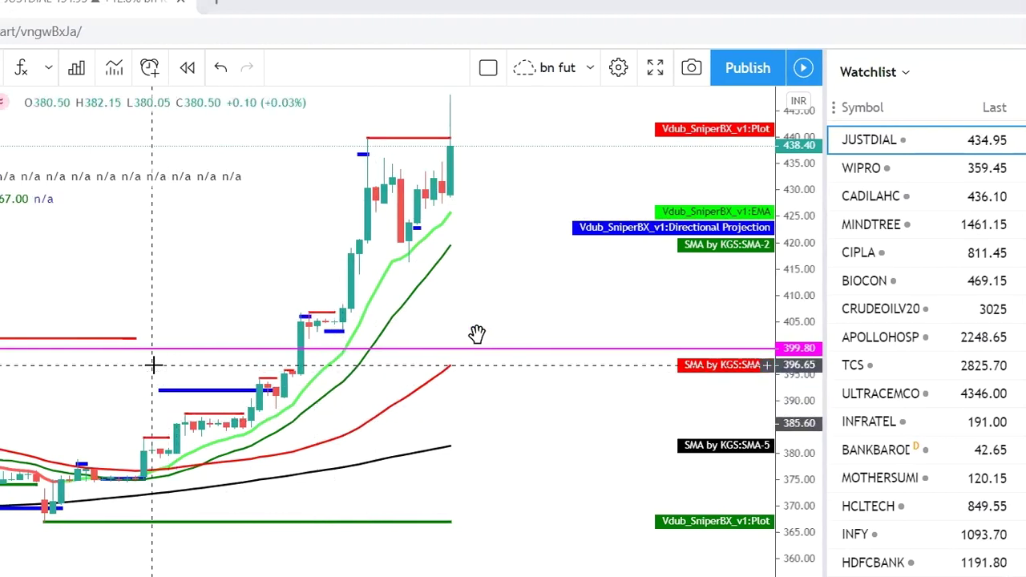
# Hide the Vdub_SniperBX_v1 indicator and set the JUSTDIAL chart's interval to 5 minutes
pyautogui.moveTo(230, 312); pyautogui.dragTo(350, 227)
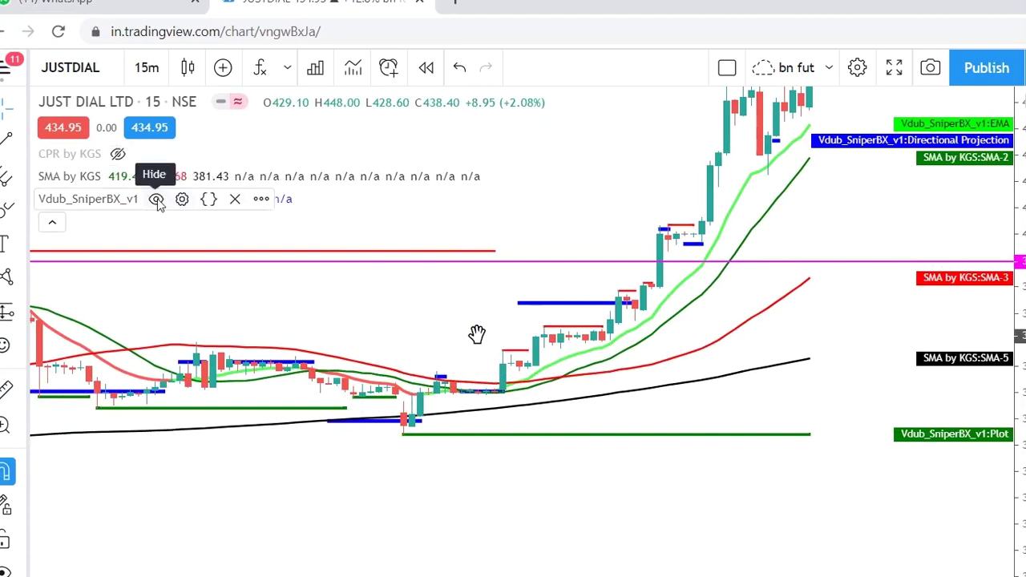
pyautogui.click(156, 199)
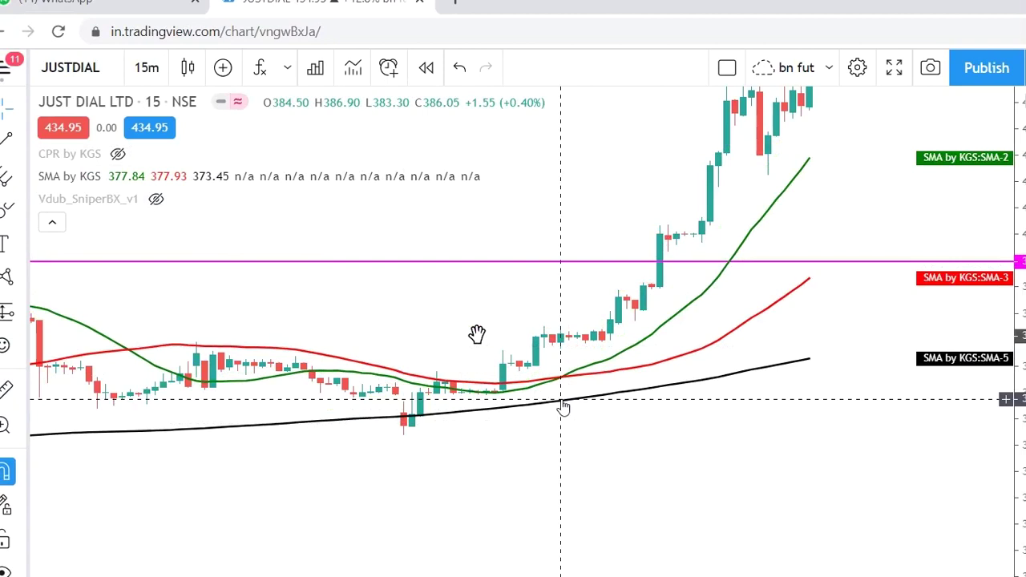
pyautogui.click(154, 84)
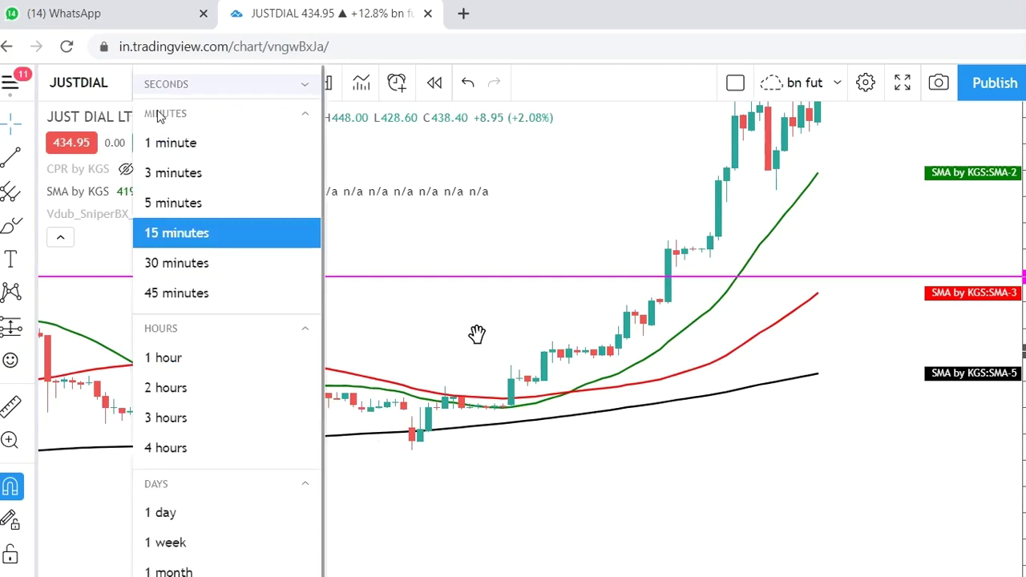
pyautogui.click(177, 203)
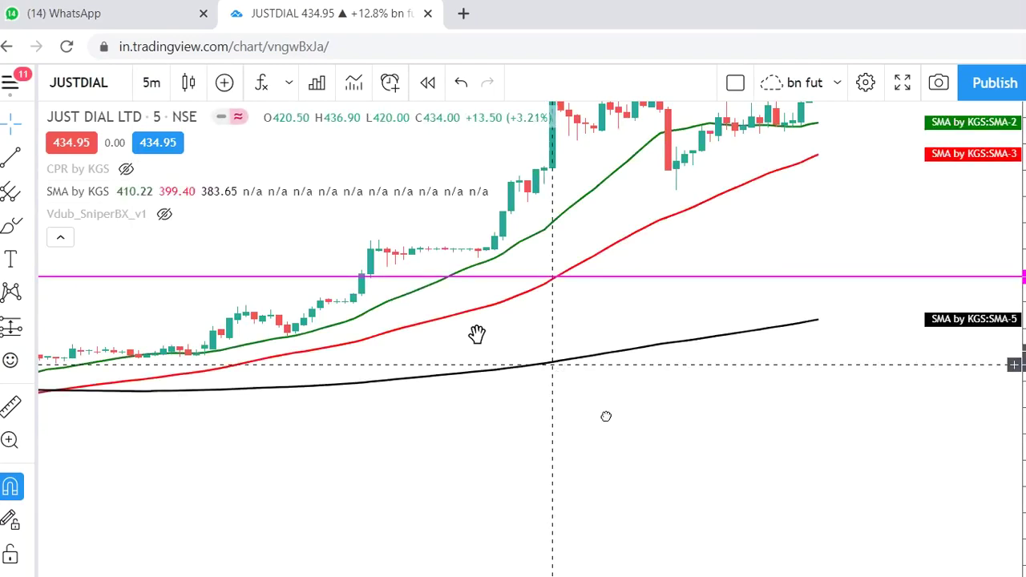
# Draw a horizontal line at about 394.30 across the 8 October morning swing high on the JUSTDIAL chart
pyautogui.hotkey('shift', 'f')
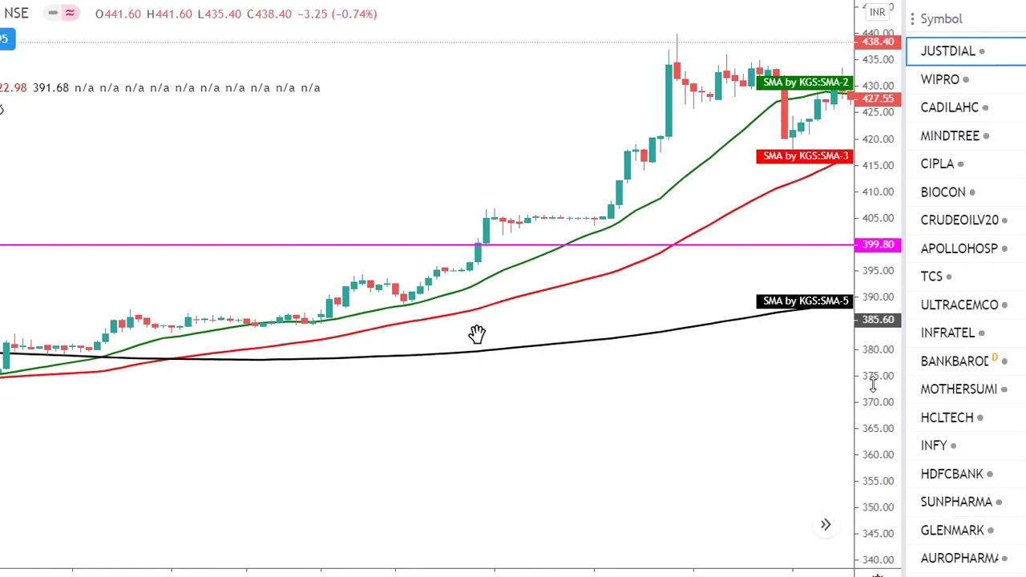
pyautogui.moveTo(873, 385); pyautogui.dragTo(874, 321)
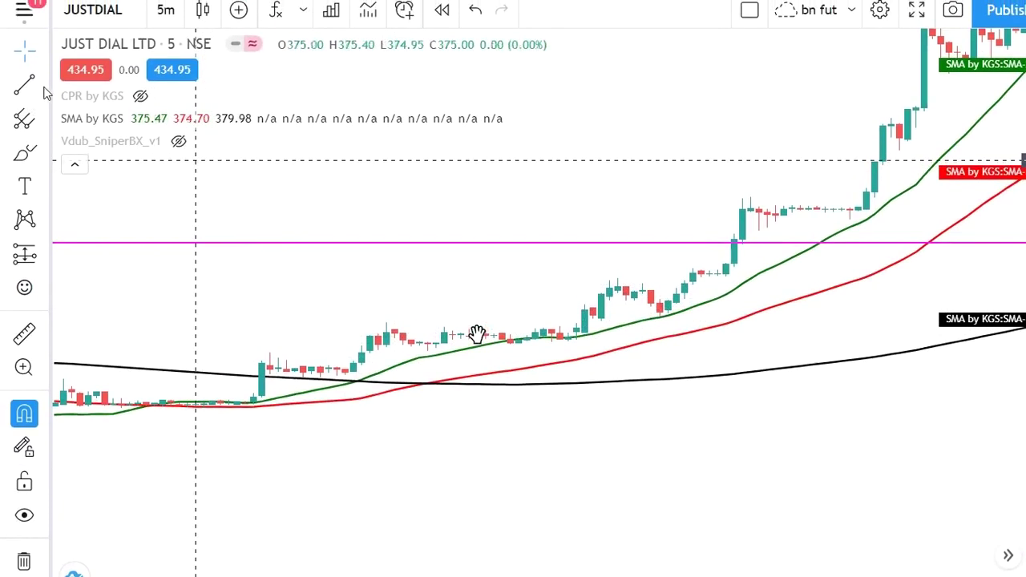
pyautogui.click(45, 85)
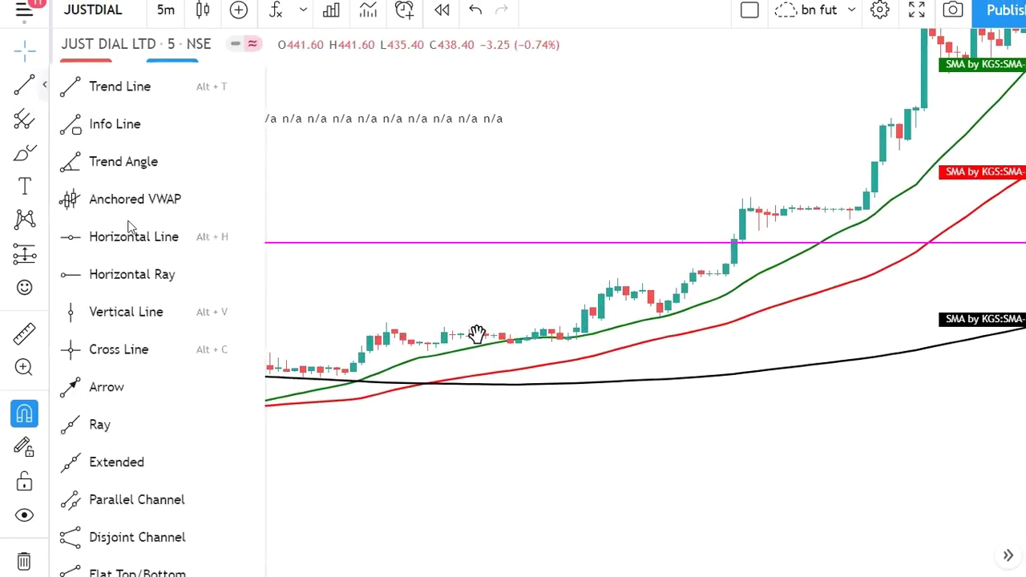
pyautogui.click(154, 236)
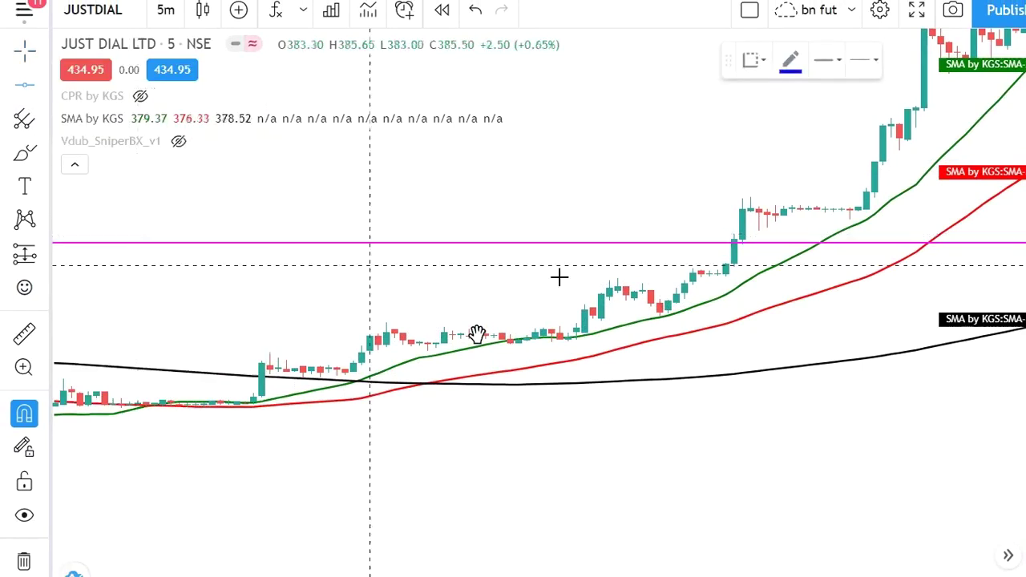
pyautogui.click(617, 258)
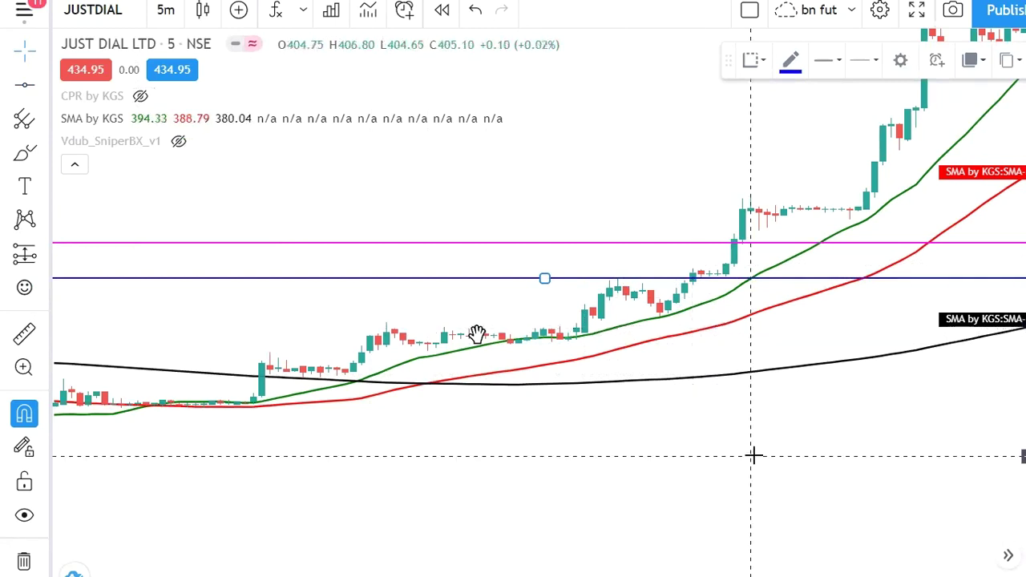
pyautogui.click(719, 408)
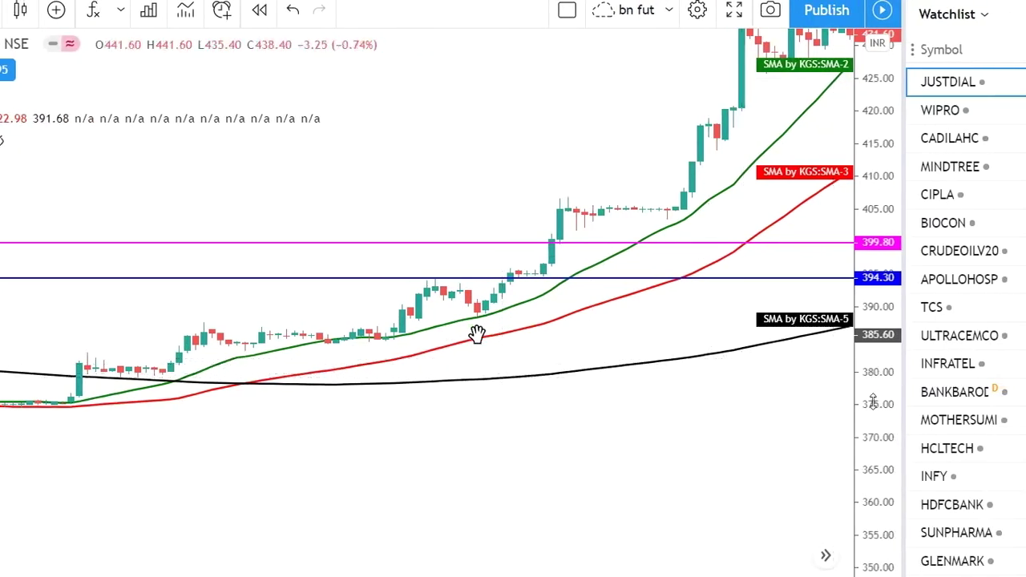
# Examine the JUSTDIAL price action against the moving averages from the 394.30 line up to the latest candles
pyautogui.moveTo(873, 401); pyautogui.dragTo(728, 489)
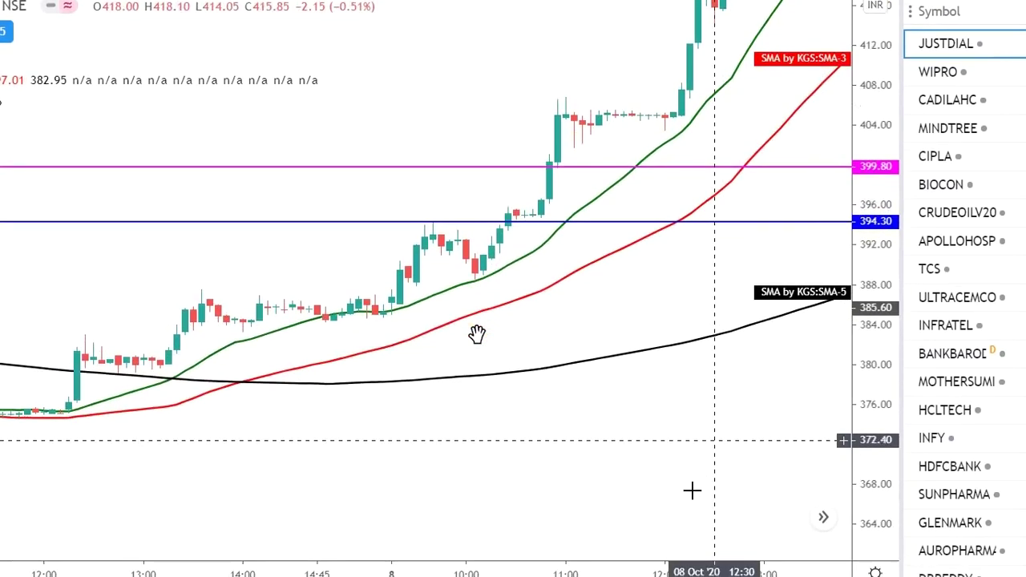
pyautogui.moveTo(714, 440); pyautogui.dragTo(697, 473)
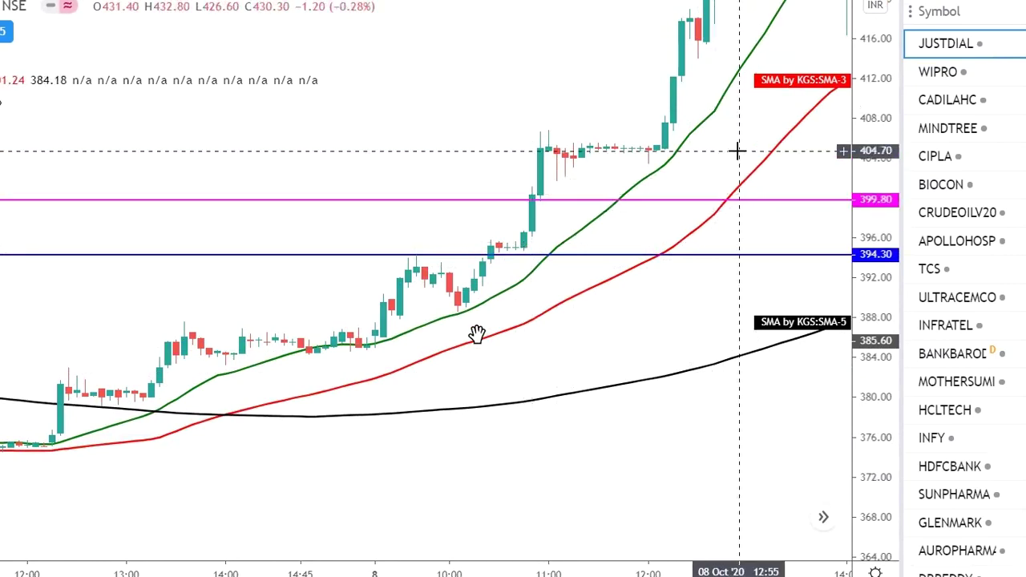
pyautogui.moveTo(714, 177); pyautogui.dragTo(573, 474)
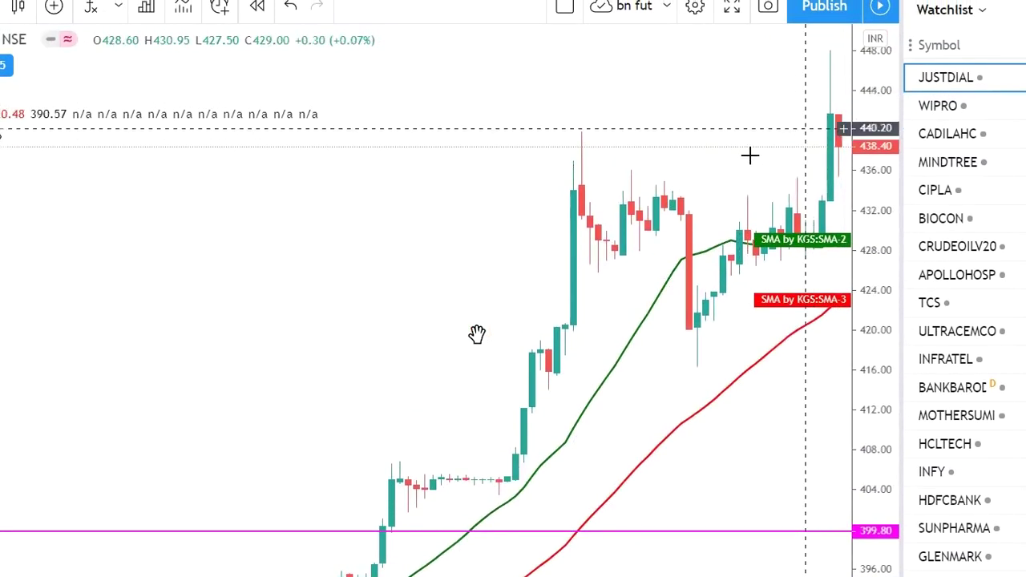
pyautogui.hscroll(3, 647, 207)
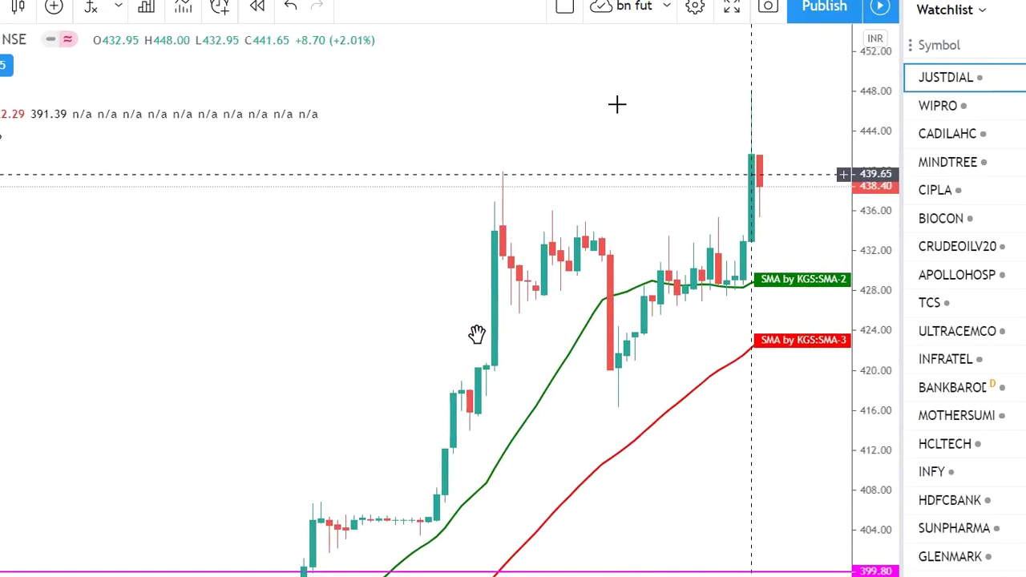
# Switch to Zerodha Kite, search its instruments for "just", and return to the JUSTDIAL chart in TradingView
pyautogui.hotkey('ctrl', 't')
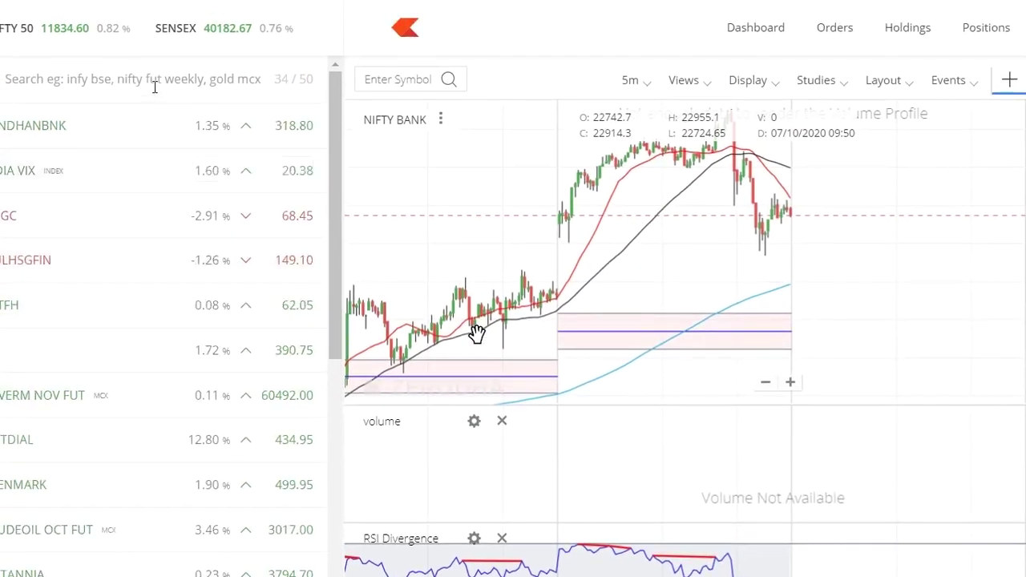
pyautogui.click(155, 86)
pyautogui.write('just')
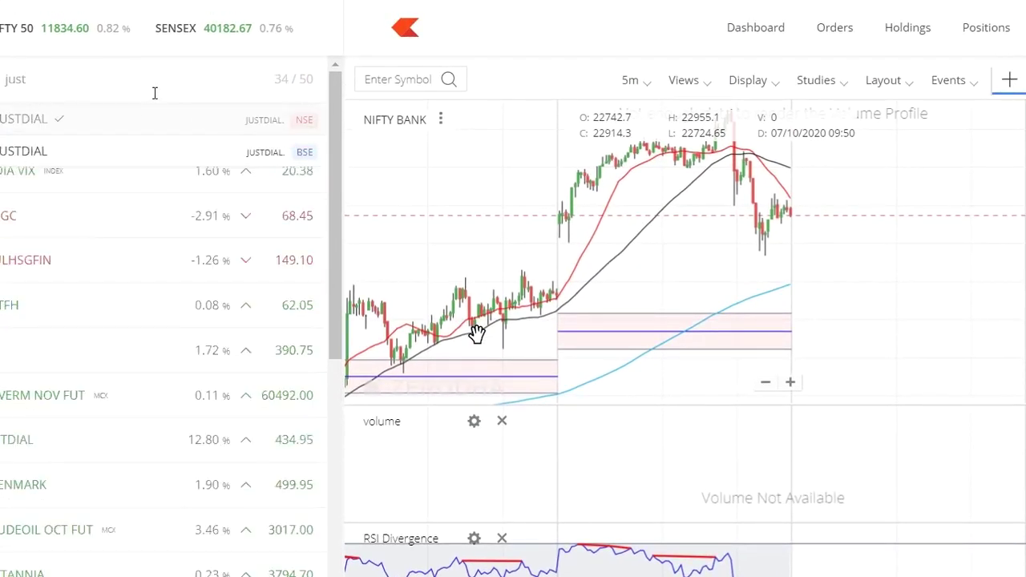
pyautogui.moveTo(126, 154)
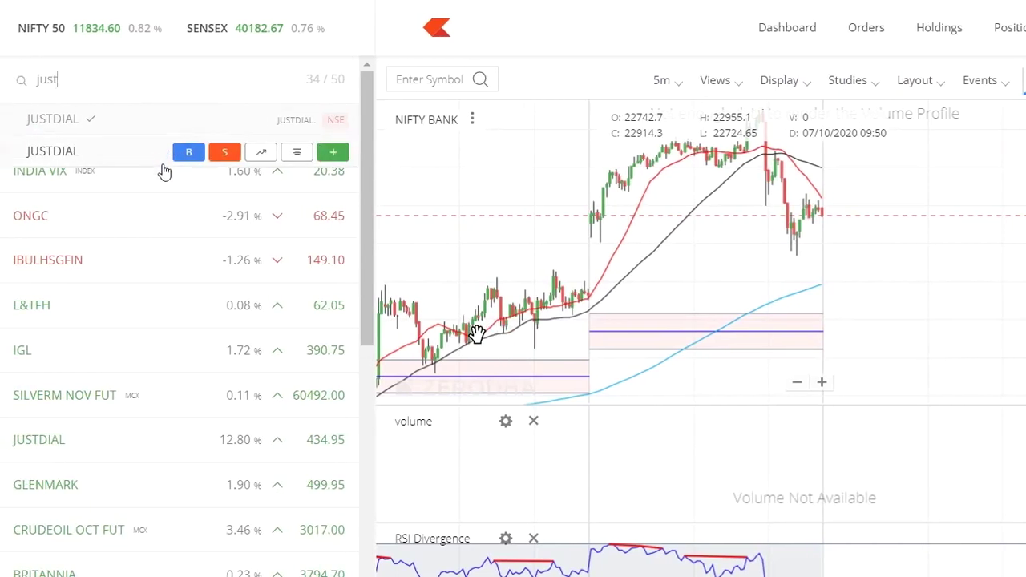
pyautogui.moveTo(183, 129)
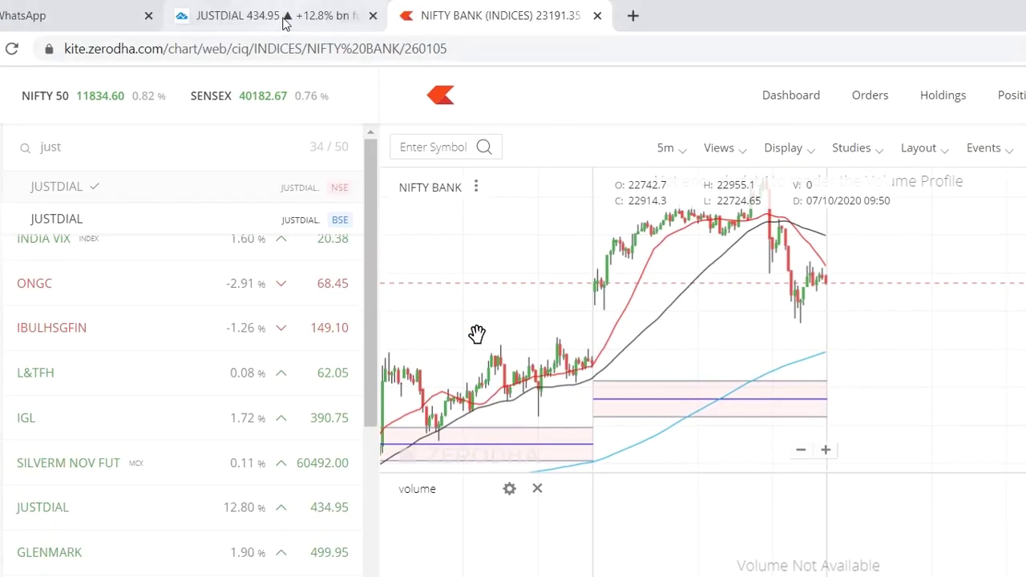
pyautogui.click(283, 24)
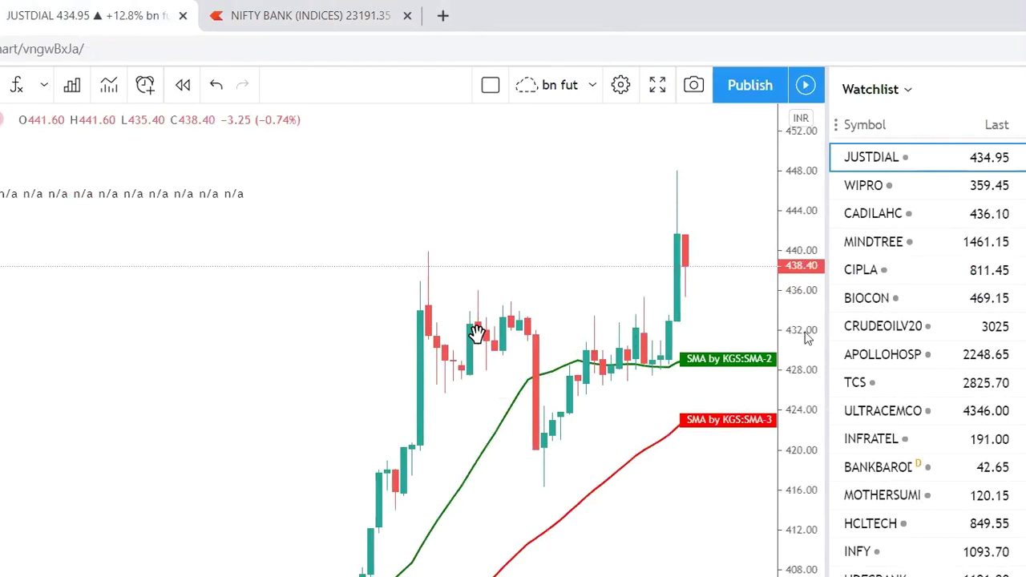
# Draw a second horizontal line at about 387.55 on the earlier swing high below the first blue line
pyautogui.moveTo(809, 337); pyautogui.dragTo(808, 356)
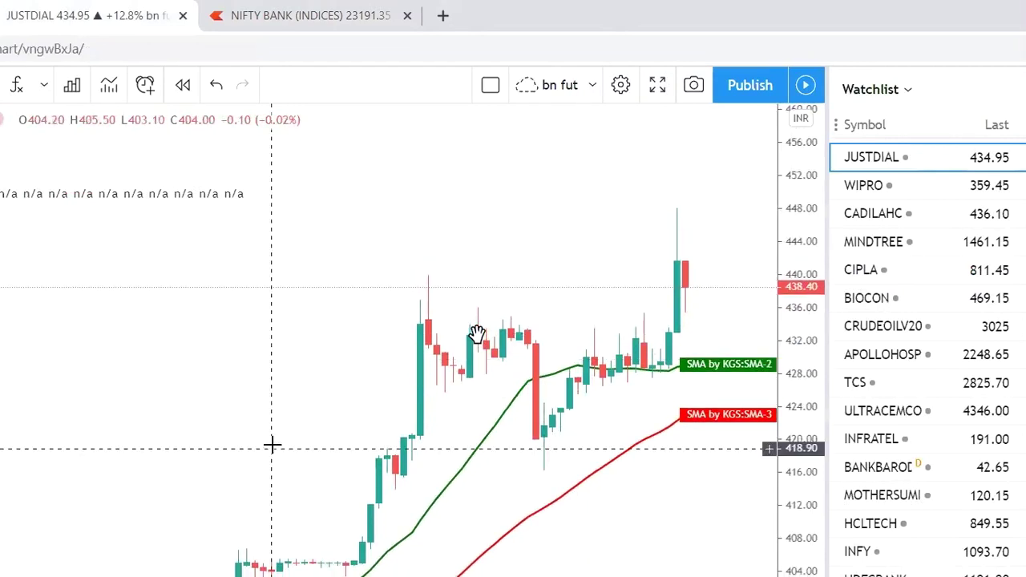
pyautogui.moveTo(385, 272); pyautogui.dragTo(450, 377)
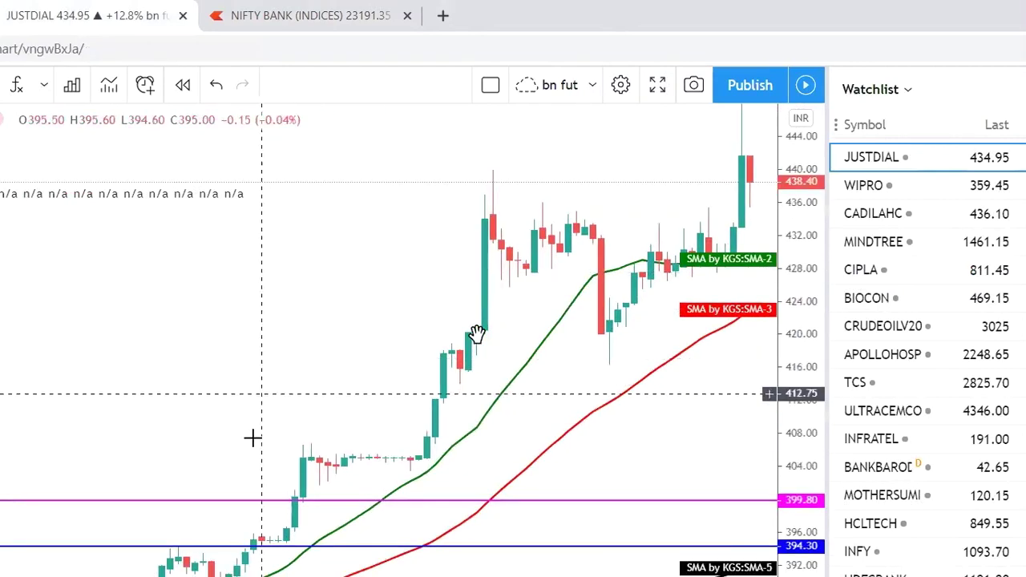
pyautogui.moveTo(398, 276); pyautogui.dragTo(328, 307)
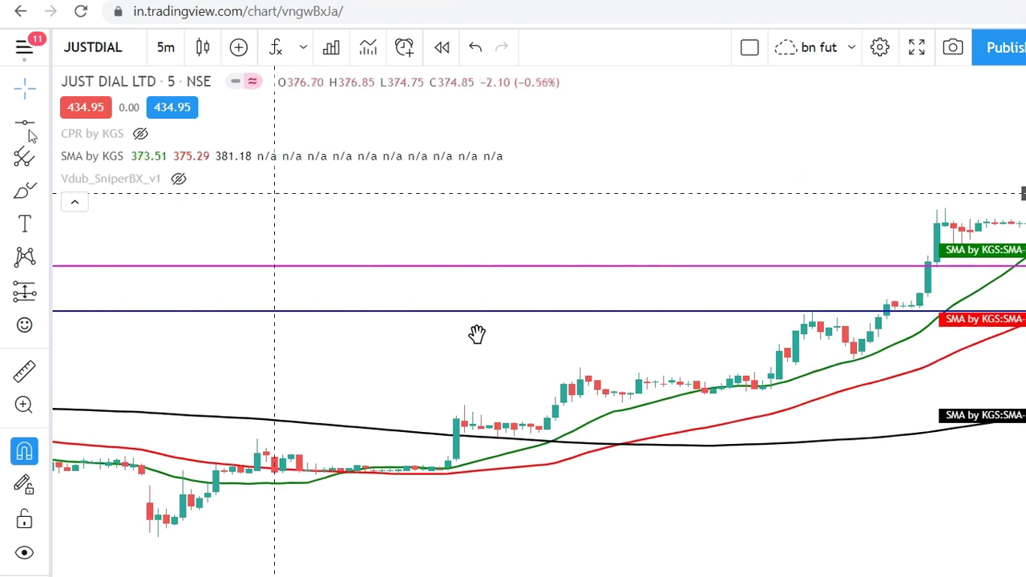
pyautogui.click(29, 131)
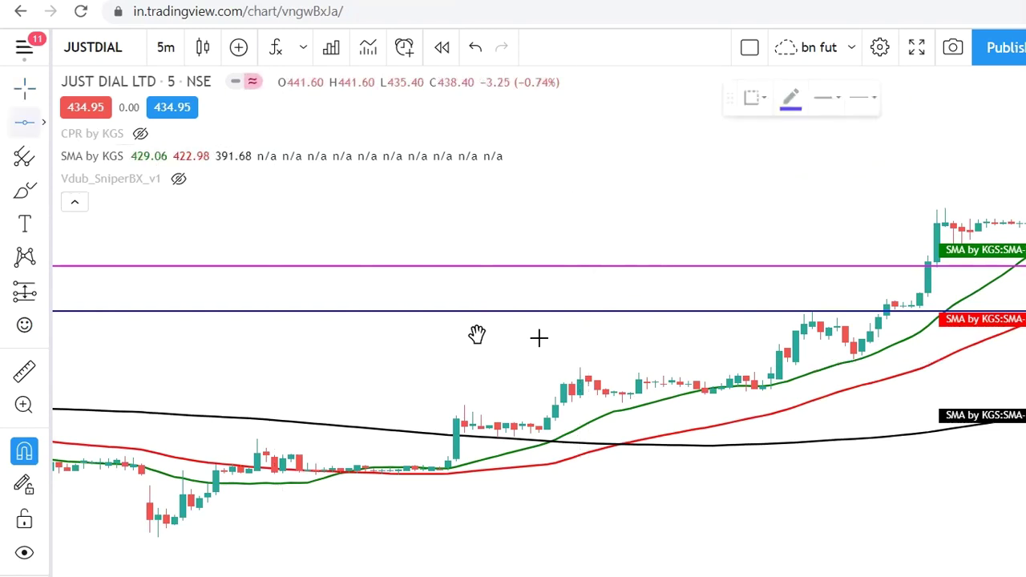
pyautogui.click(585, 342)
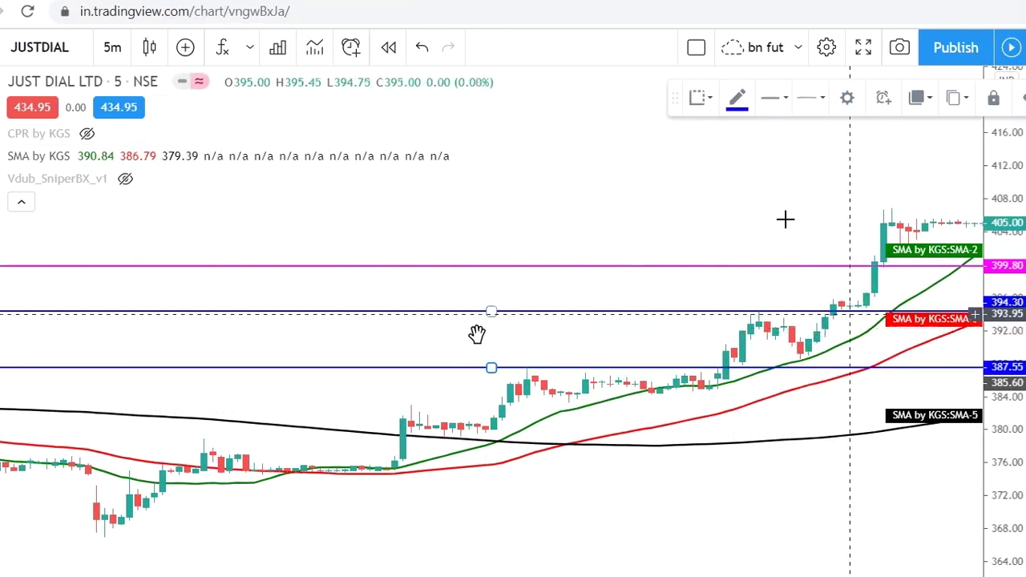
# Change the JUSTDIAL chart to the 1-day interval and examine the daily candles around the horizontal resistance lines
pyautogui.hscroll(5, 497, 180)
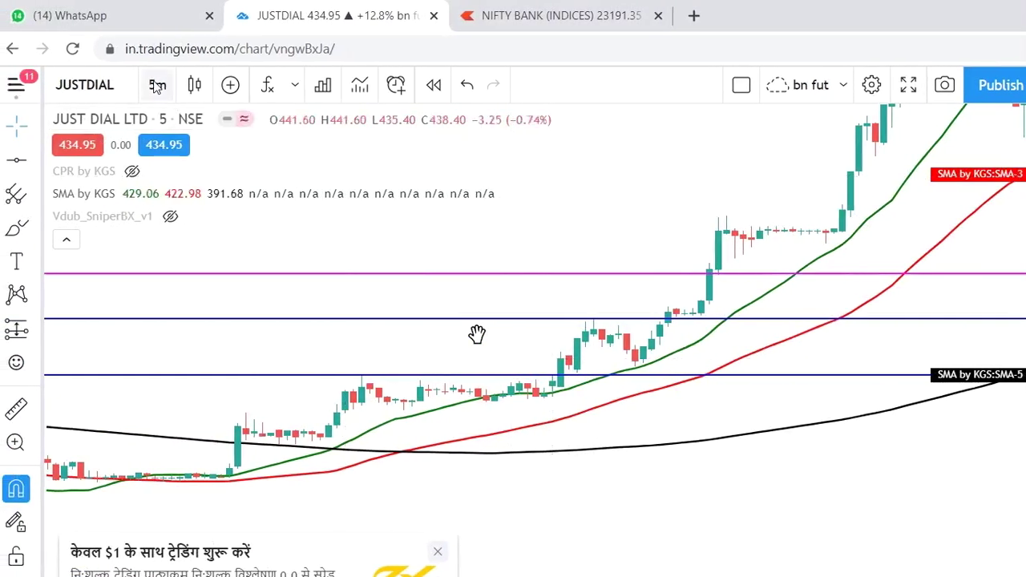
pyautogui.click(158, 86)
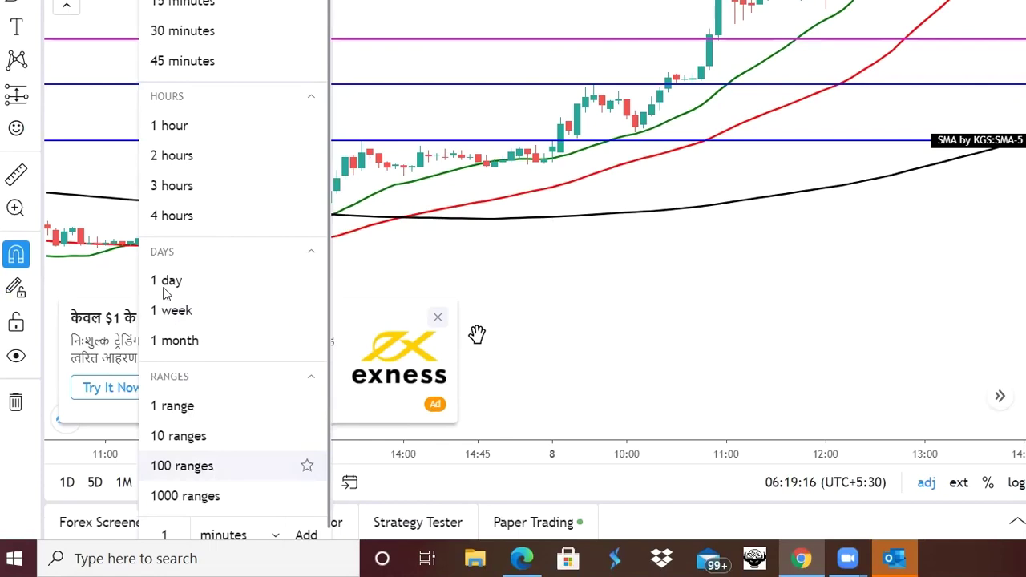
pyautogui.click(236, 289)
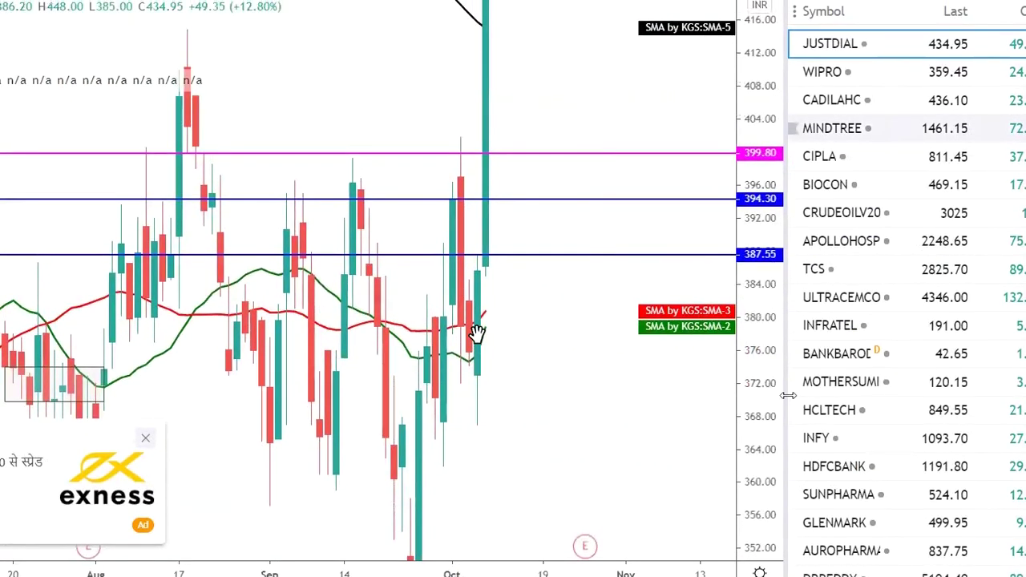
pyautogui.moveTo(762, 128); pyautogui.dragTo(765, 156)
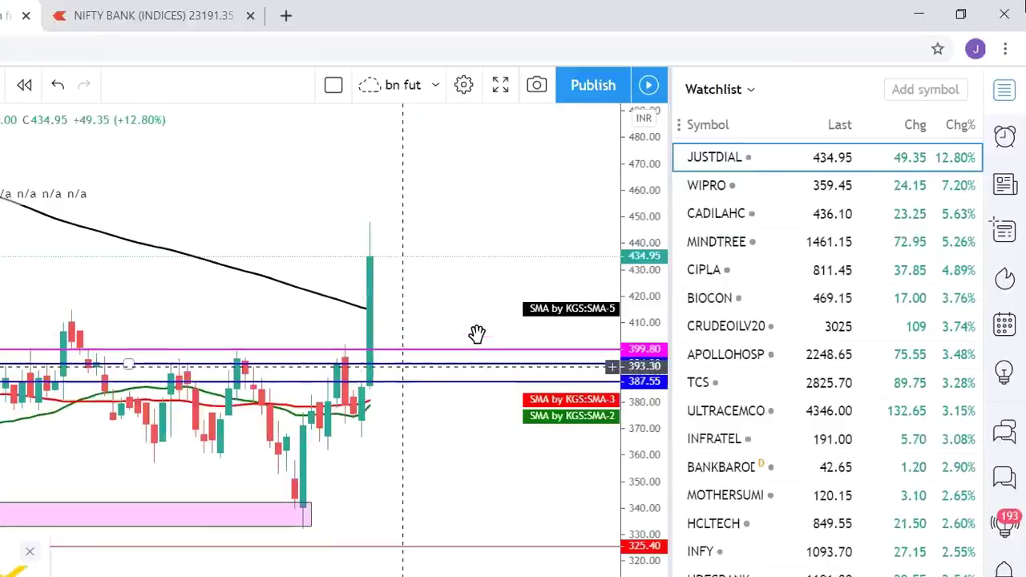
# Set the JUSTDIAL chart's interval to 30 minutes
pyautogui.hotkey('alt', 'h')
pyautogui.click(0, 85)
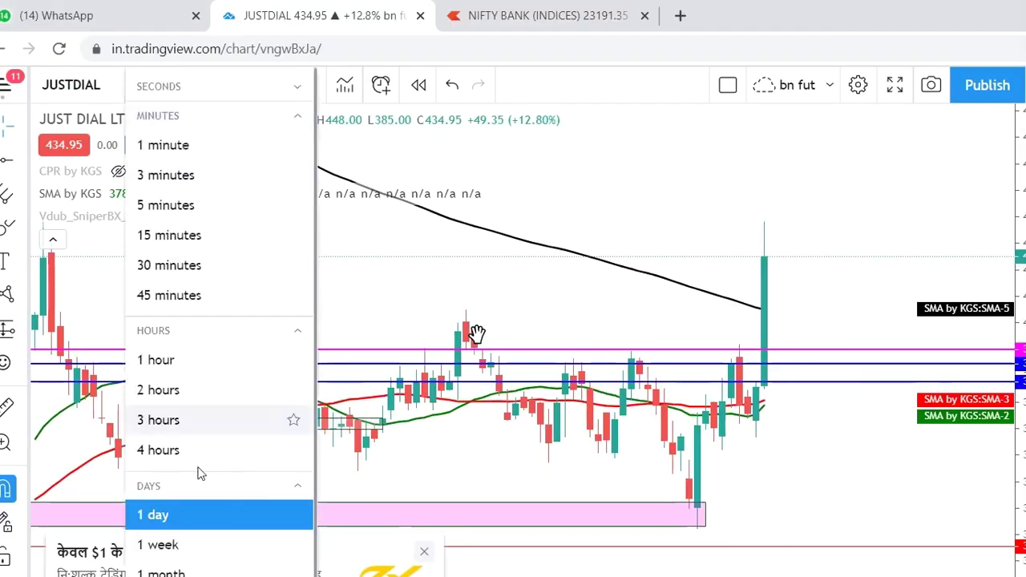
pyautogui.click(173, 360)
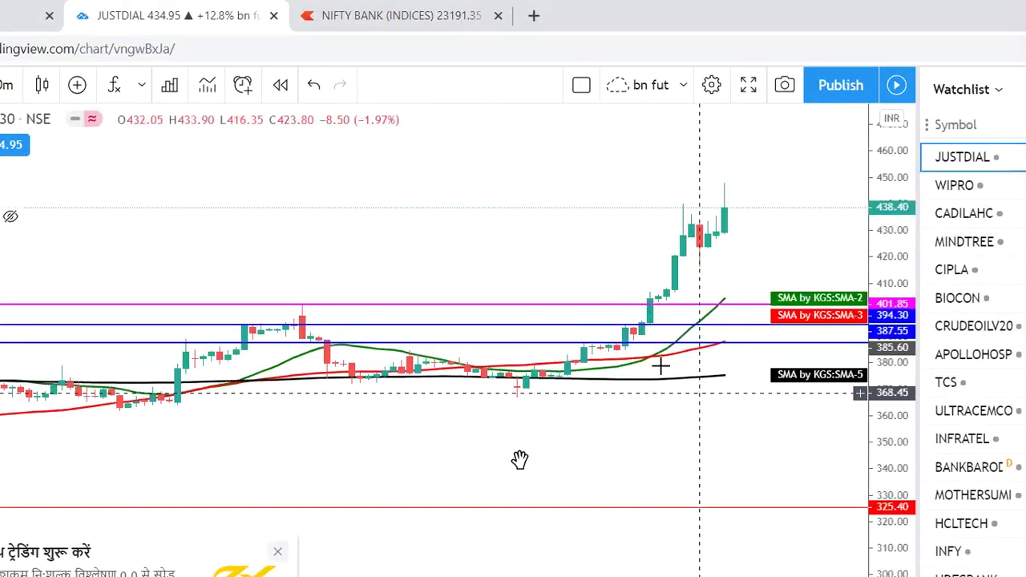
# Check who is in the Zoom meeting's participant list and close the list
pyautogui.click(461, 562)
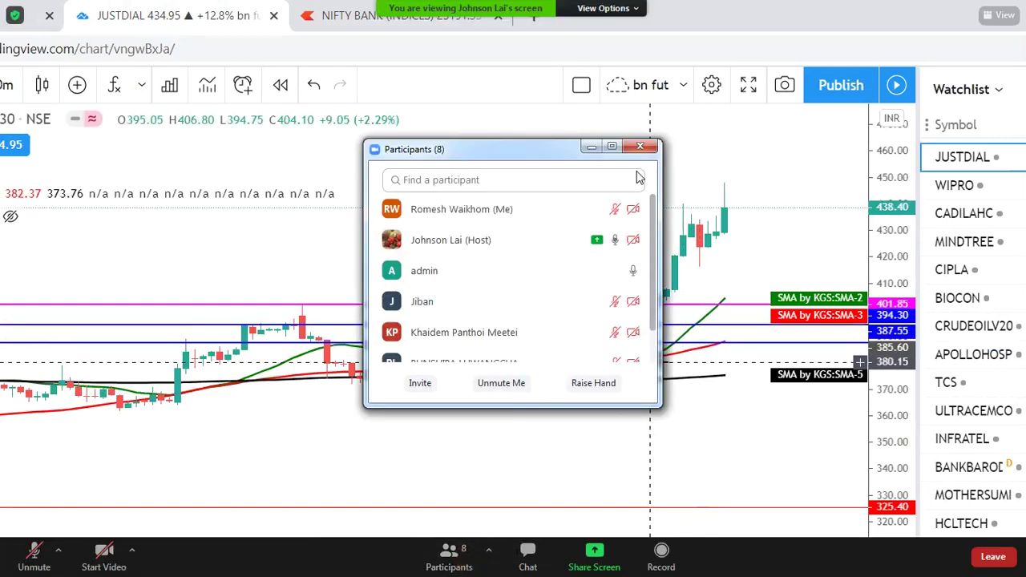
pyautogui.click(648, 147)
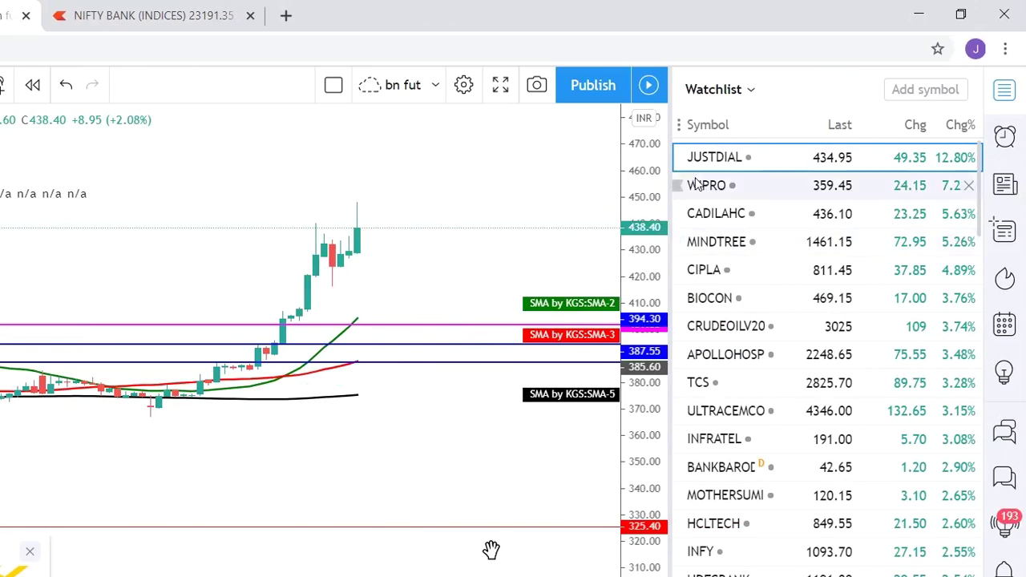
# Open the WIPRO chart from the watchlist and set its interval to 5 minutes
pyautogui.click(697, 183)
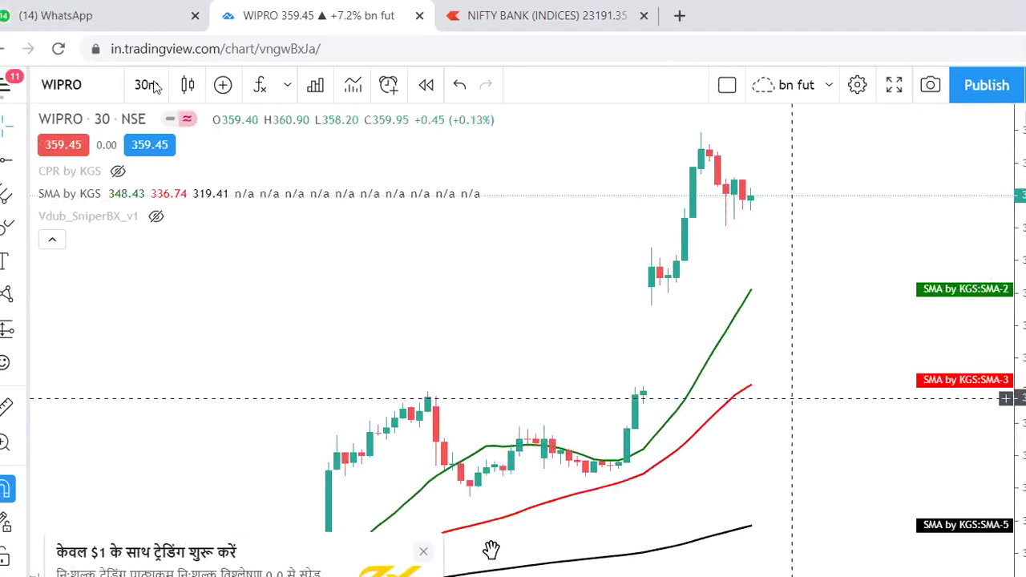
pyautogui.click(151, 84)
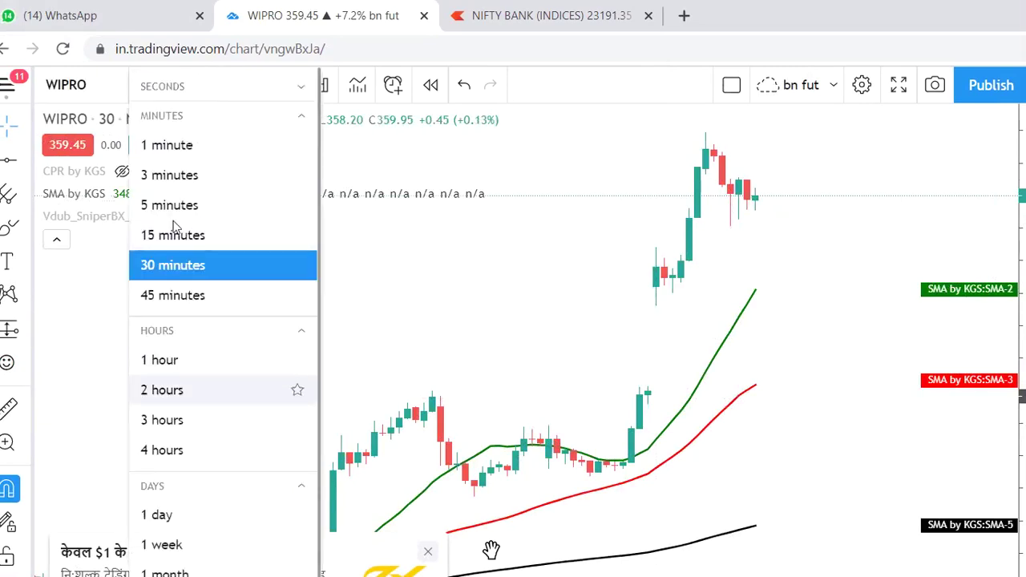
pyautogui.press('Up')
pyautogui.press('Up')
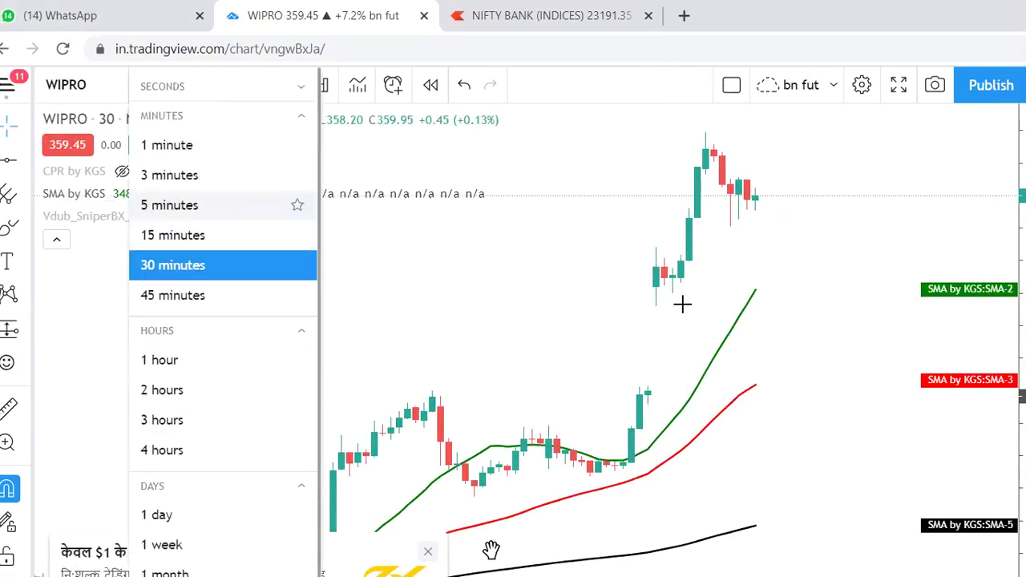
pyautogui.press('Return')
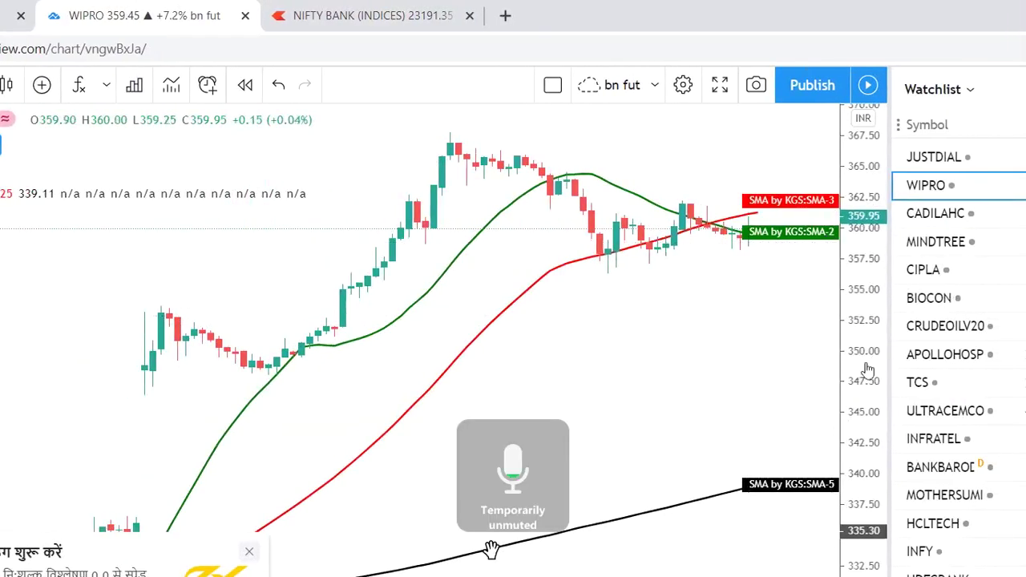
# Show the browser full screen, remove the advertisement, and draw a horizontal line at about 353.45 on WIPRO's early swing high after the gap up
pyautogui.press('F11')
pyautogui.click(252, 487)
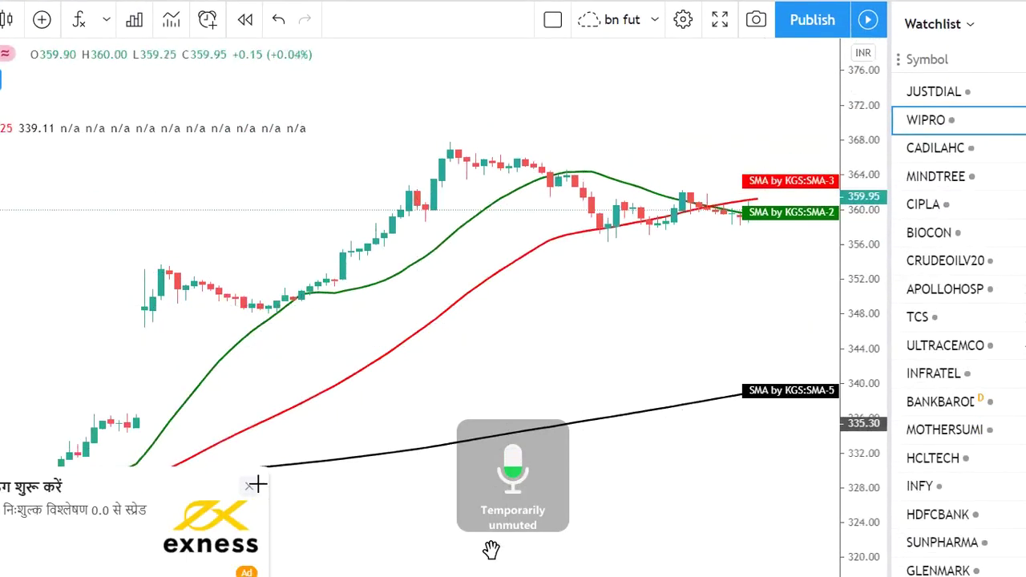
pyautogui.moveTo(438, 385); pyautogui.dragTo(546, 292)
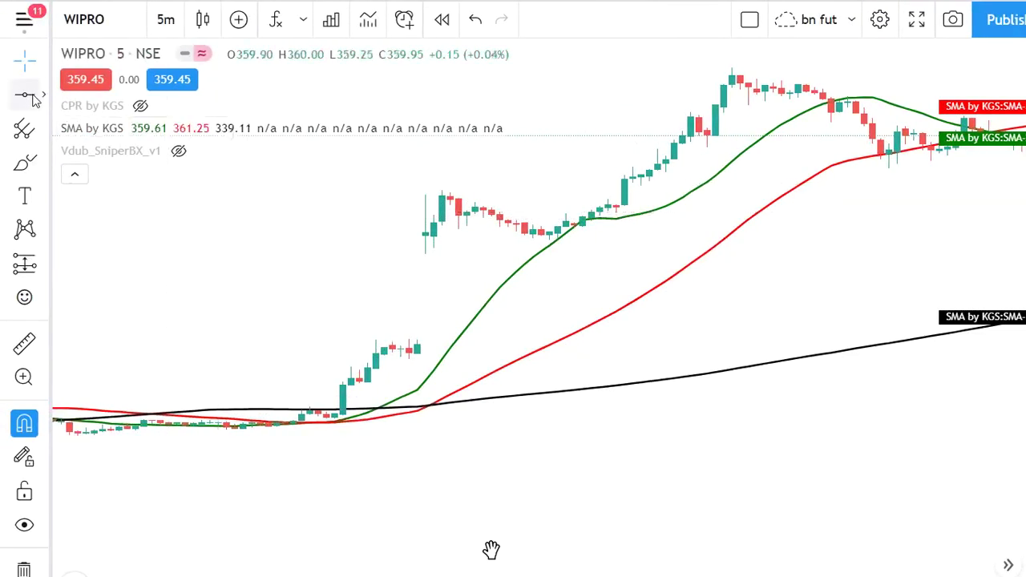
pyautogui.hotkey('alt', 't')
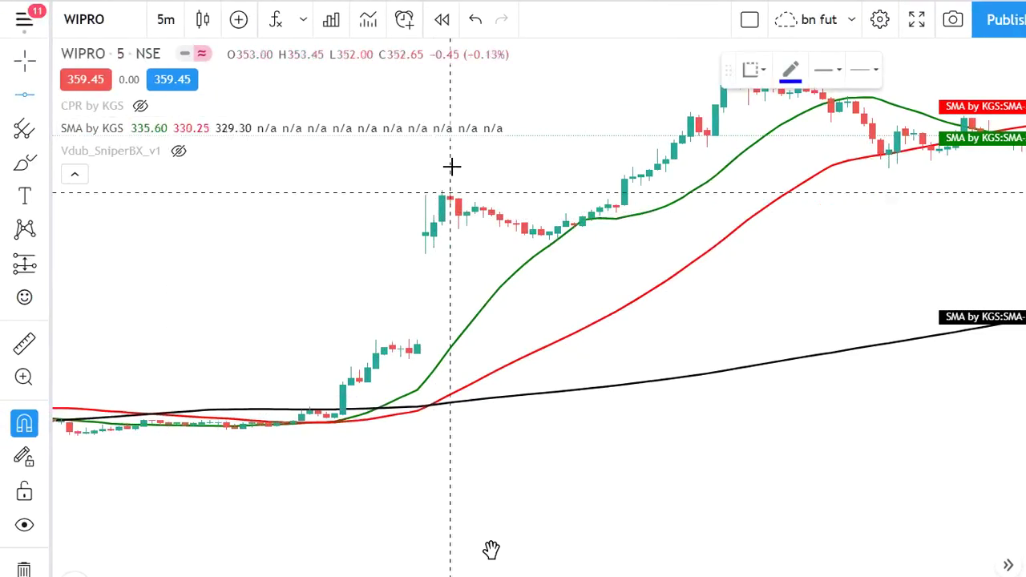
pyautogui.click(452, 166)
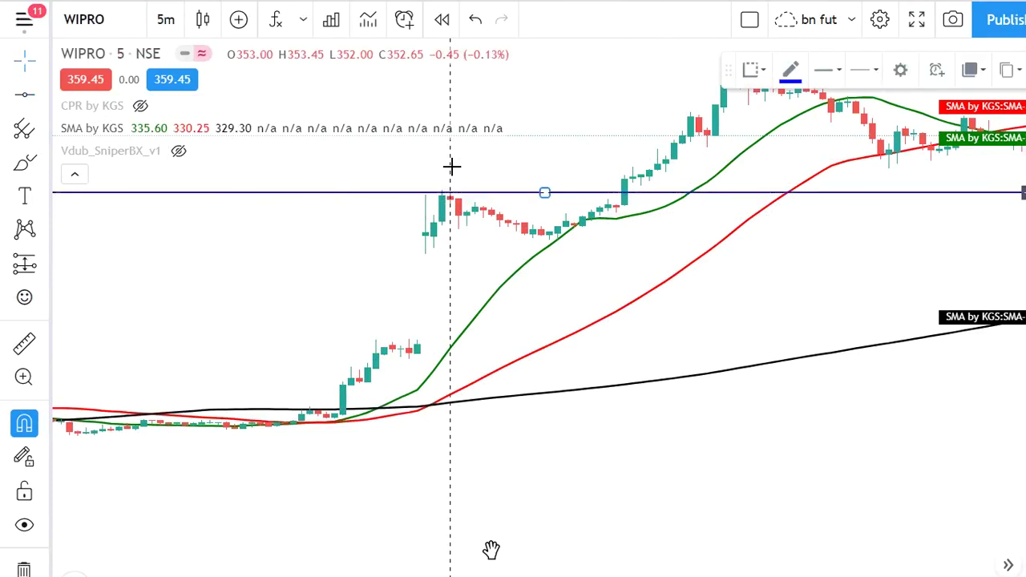
# Look at the Zoom participant list again and close it to return to the shared chart
pyautogui.moveTo(491, 554)
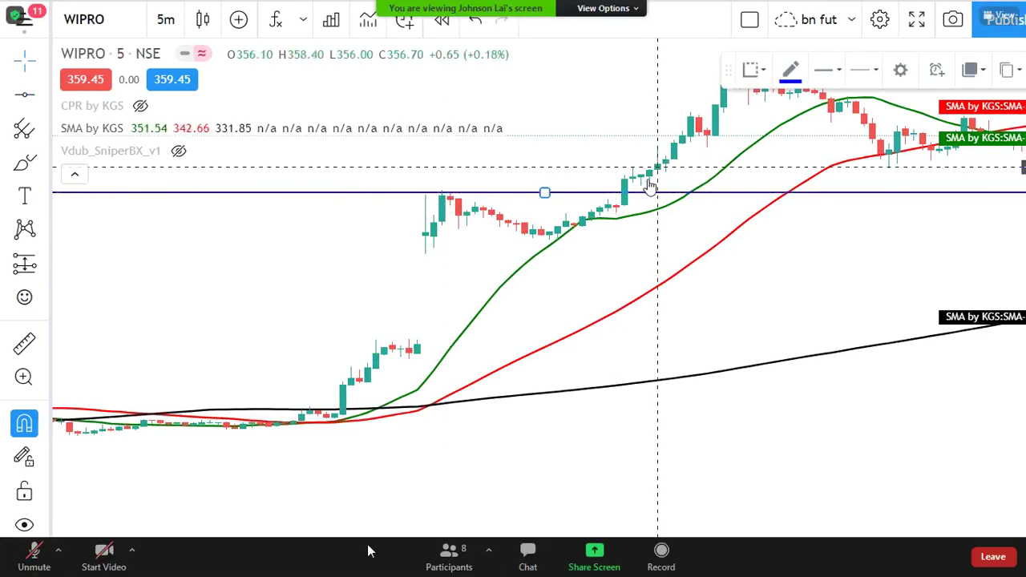
pyautogui.click(450, 557)
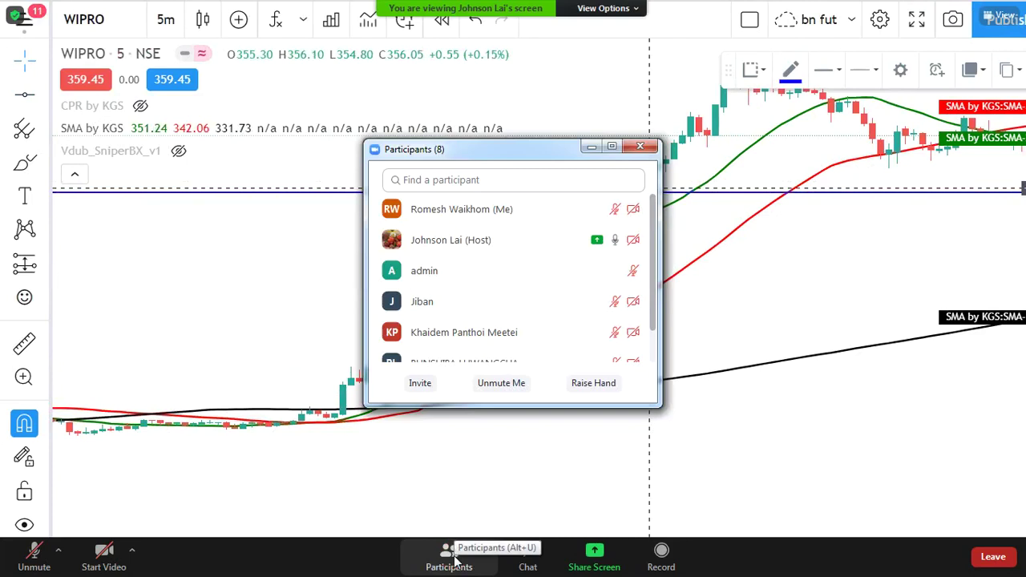
pyautogui.click(640, 146)
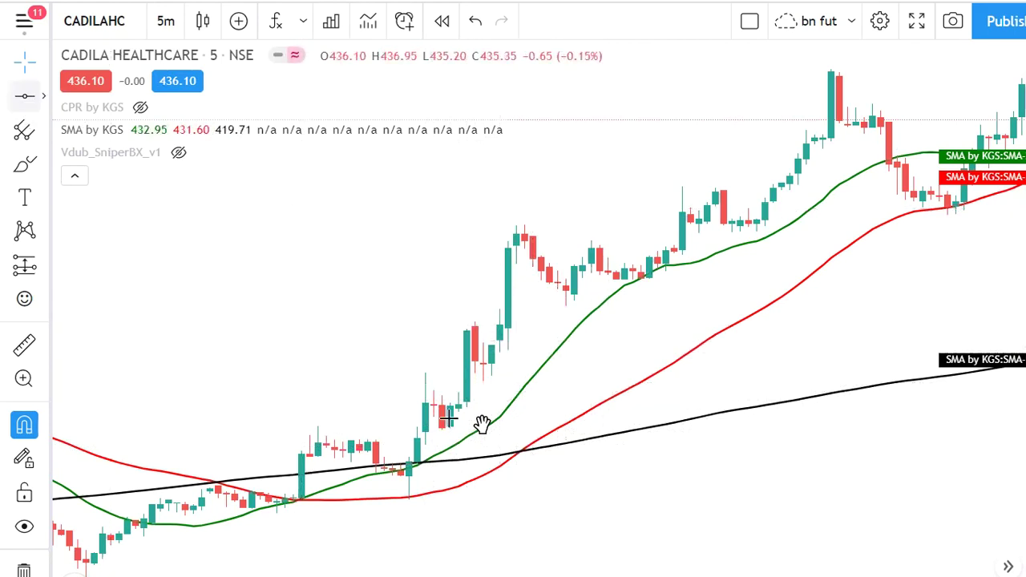
# Draw a horizontal line on CADILAHC's early swing high and move it up to the next swing high
pyautogui.click(24, 96)
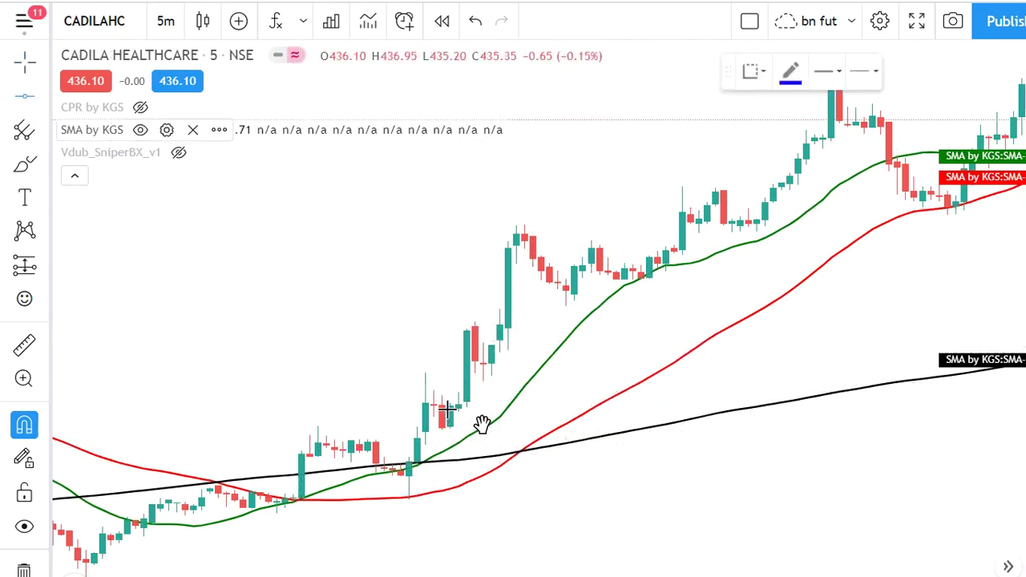
pyautogui.click(426, 359)
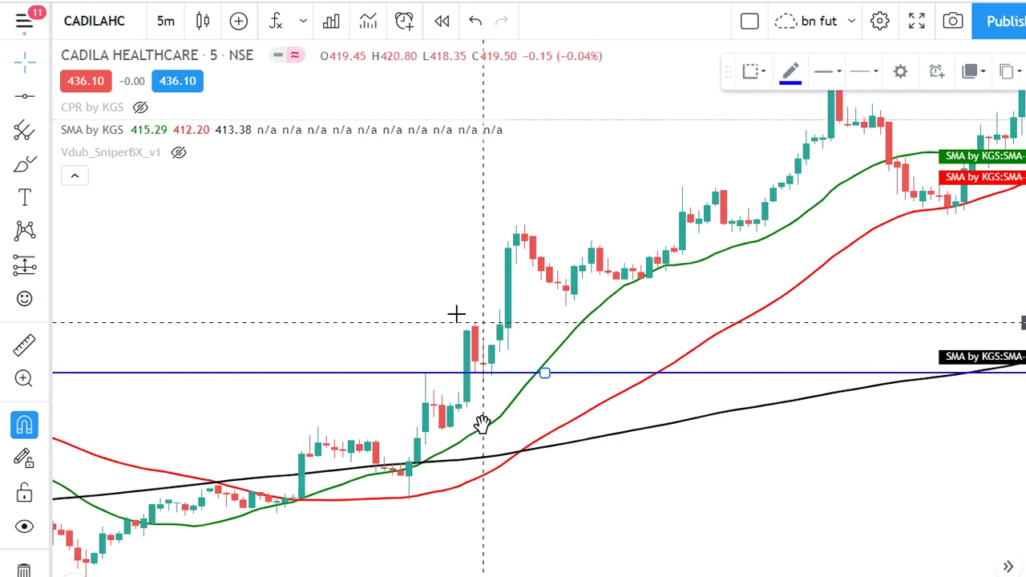
pyautogui.click(419, 383)
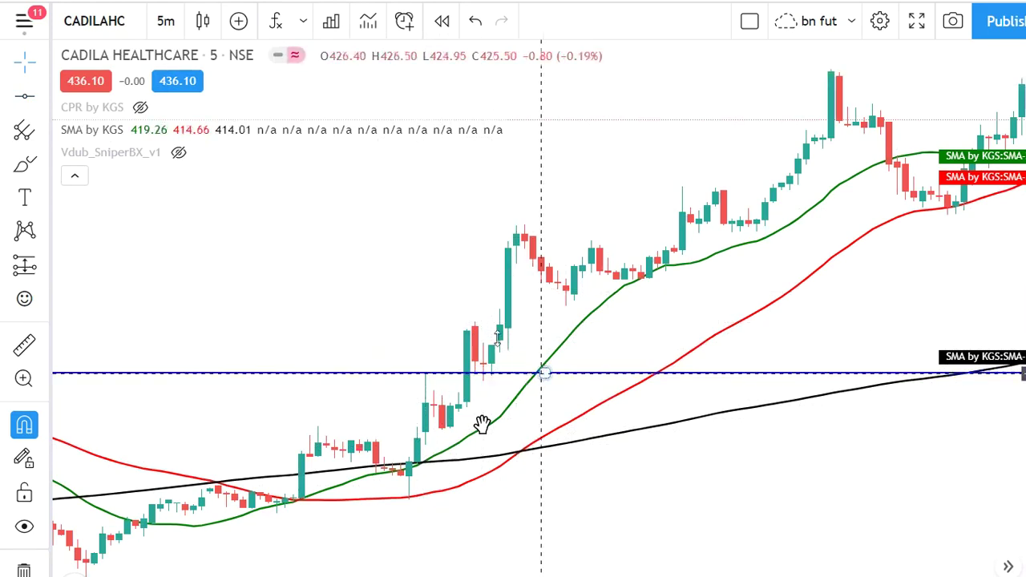
pyautogui.moveTo(542, 373); pyautogui.dragTo(479, 313)
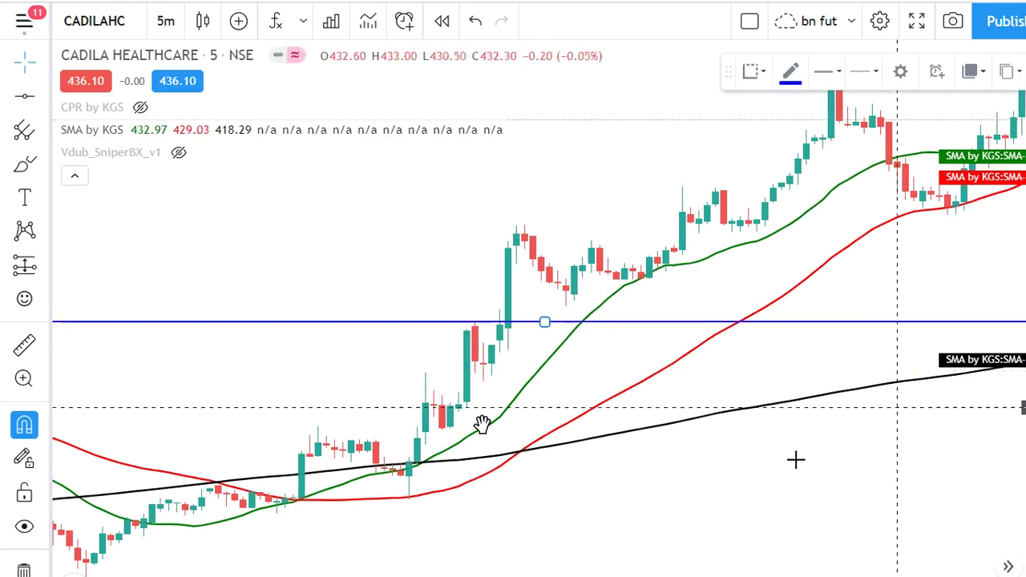
# Add a second horizontal line across the higher CADILAHC swing high that follows the steep rally
pyautogui.hotkey('alt', 'r')
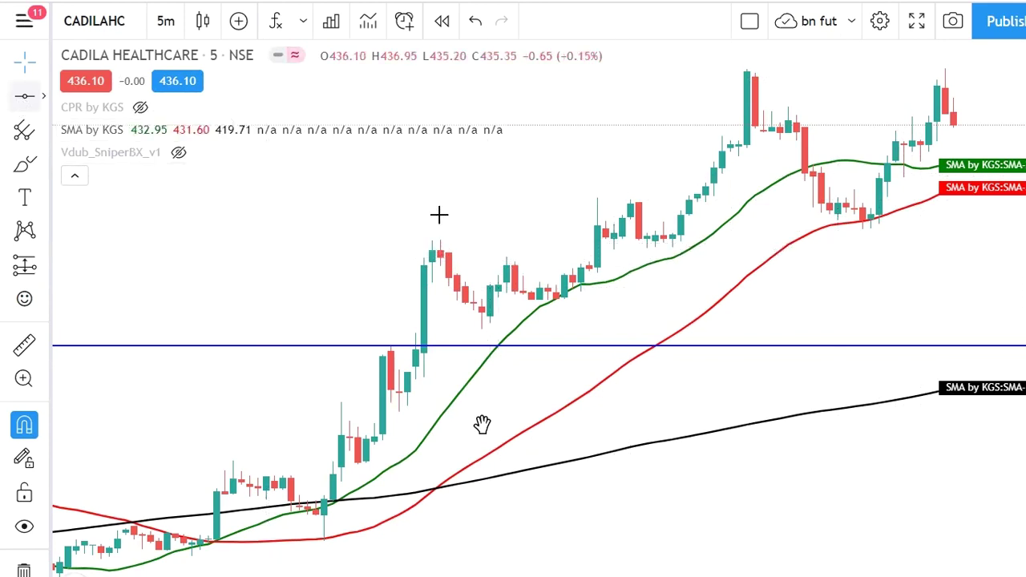
pyautogui.click(544, 239)
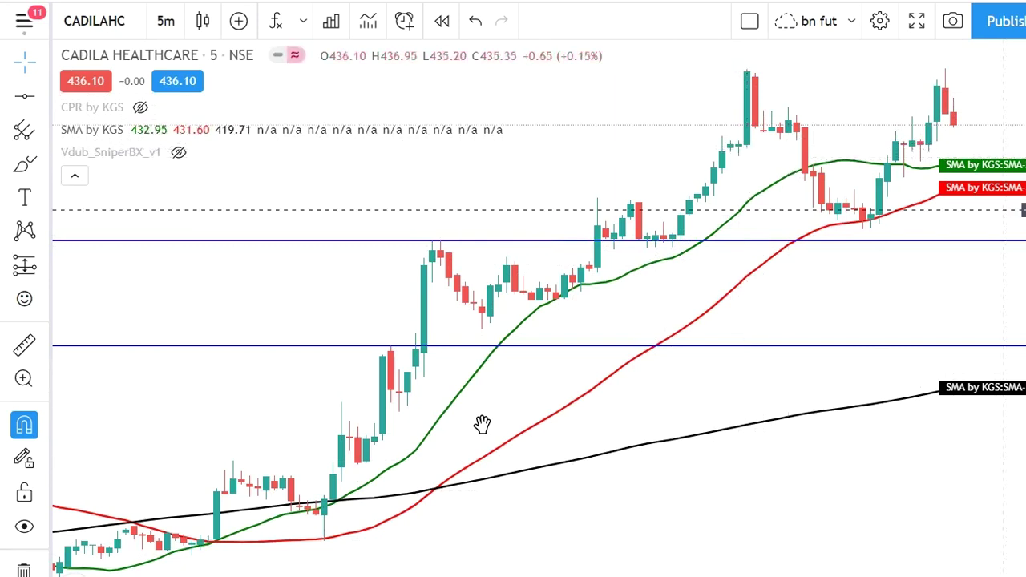
# Open the MINDTREE chart and draw a horizontal line across the first swing high after the gap up
pyautogui.press('Down')
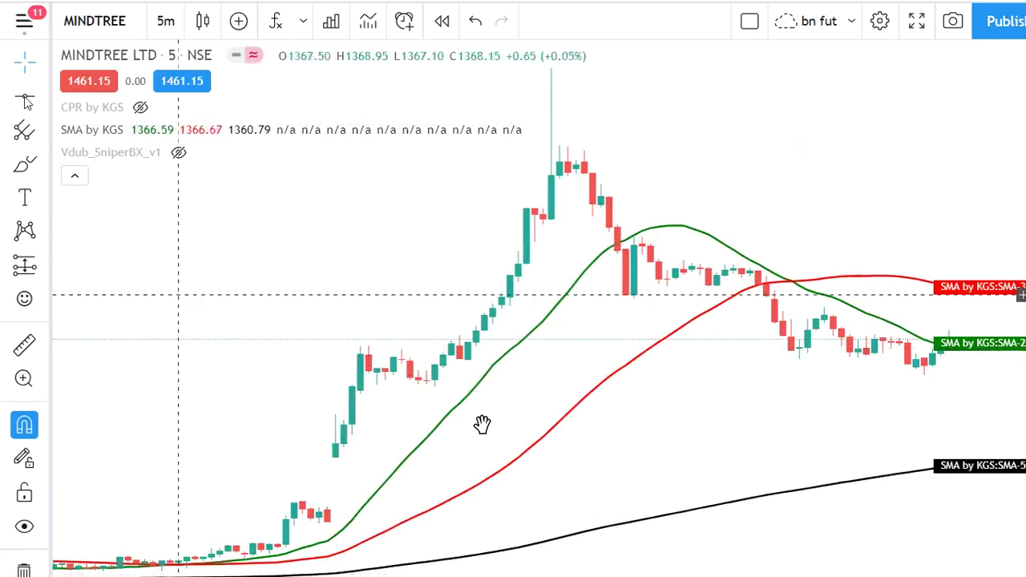
pyautogui.hotkey('alt', 'h')
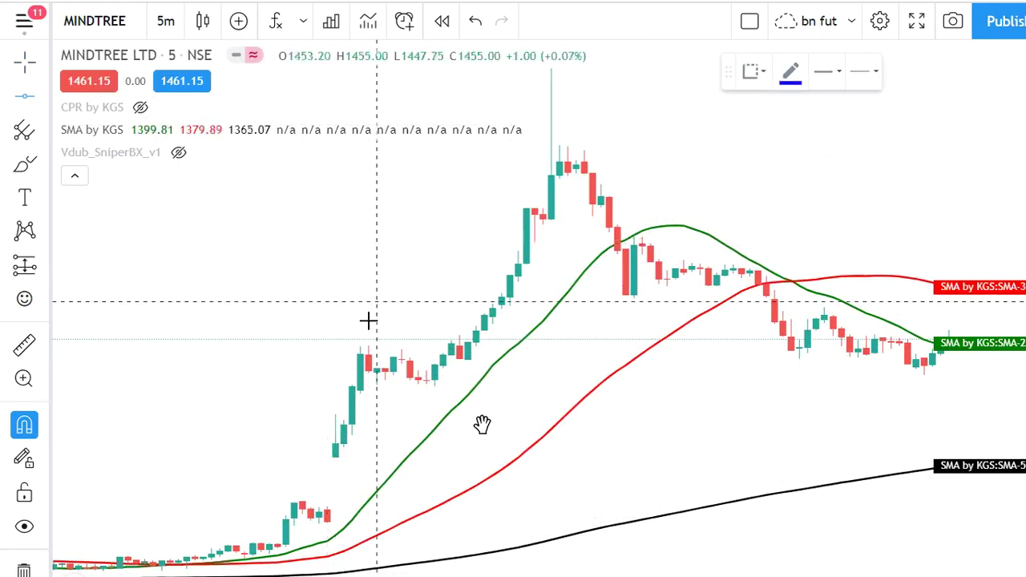
pyautogui.click(368, 321)
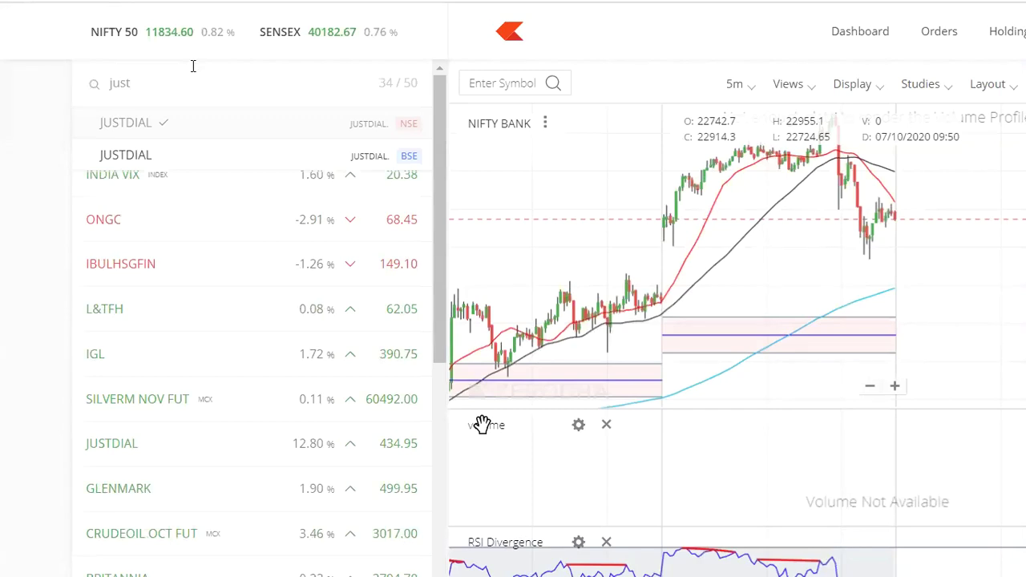
# Switch to Zerodha Kite and search its instruments for "min" in place of the earlier search text
pyautogui.press('BackSpace')
pyautogui.press('BackSpace')
pyautogui.press('BackSpace')
pyautogui.press('BackSpace')
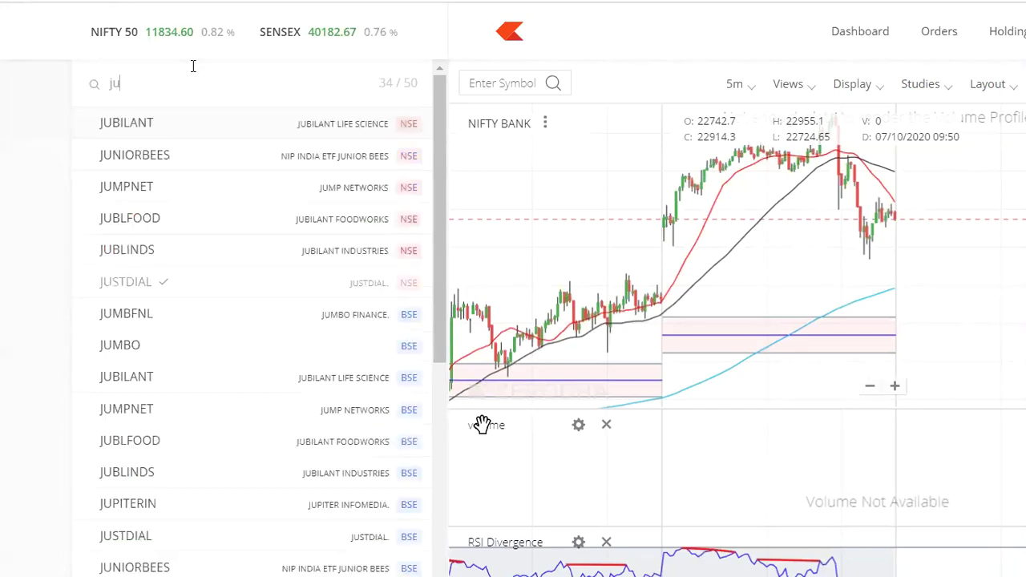
pyautogui.write('min')
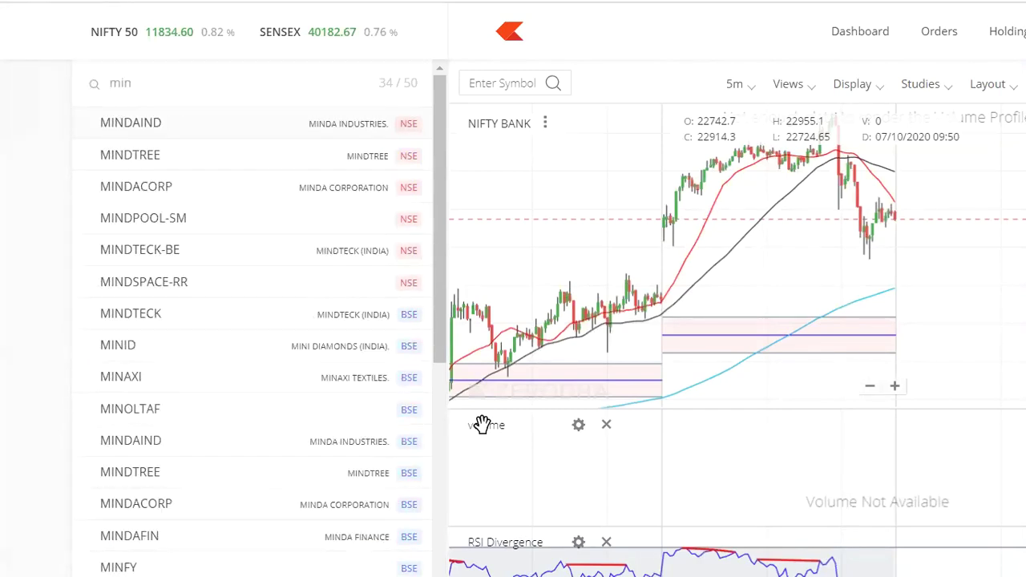
# Find MINDTREE OCT FUT, view its buy order form, and close the form without placing an order
pyautogui.click(149, 543)
pyautogui.scroll(-10, 176, 566)
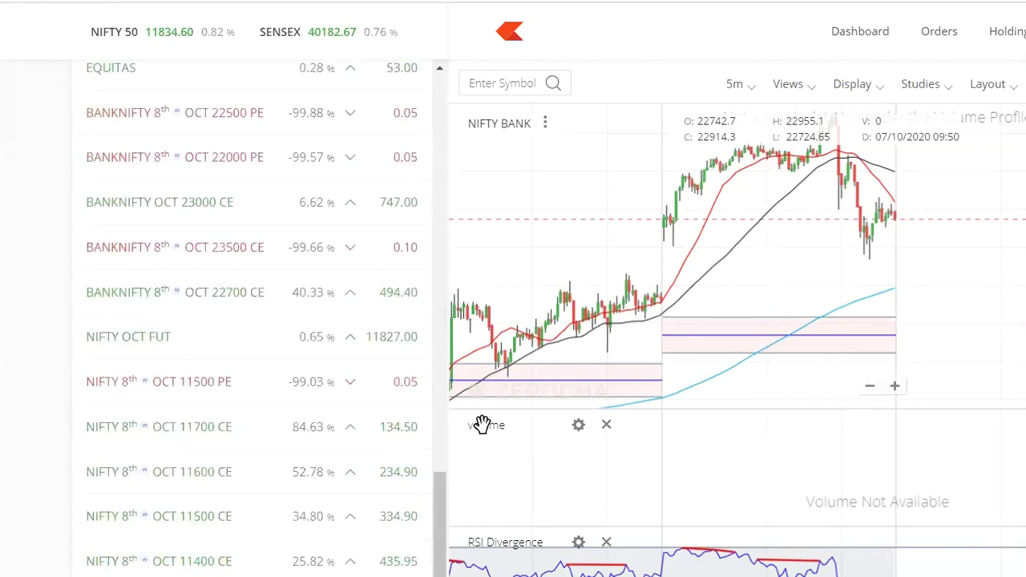
pyautogui.press('b')
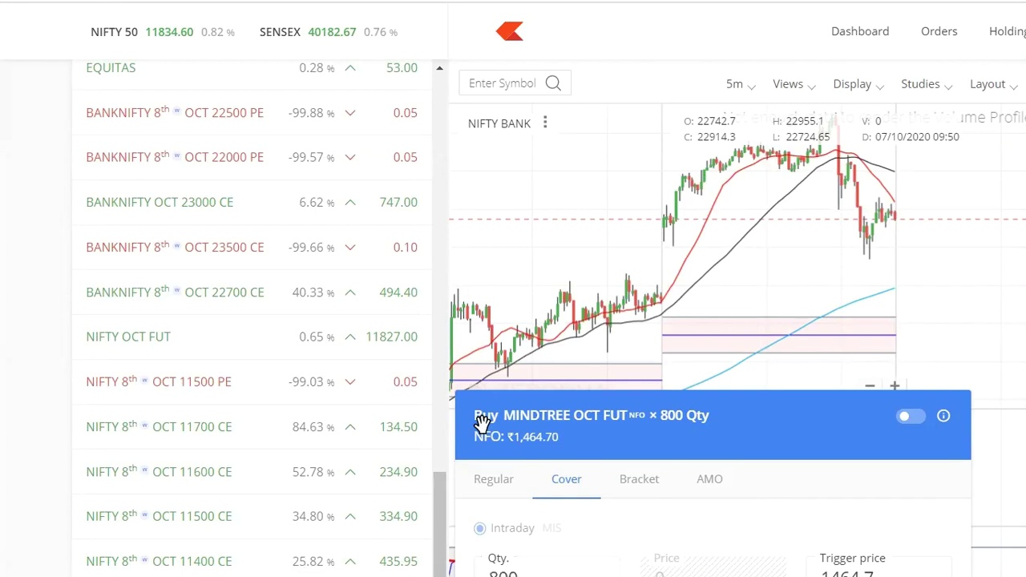
pyautogui.press('Escape')
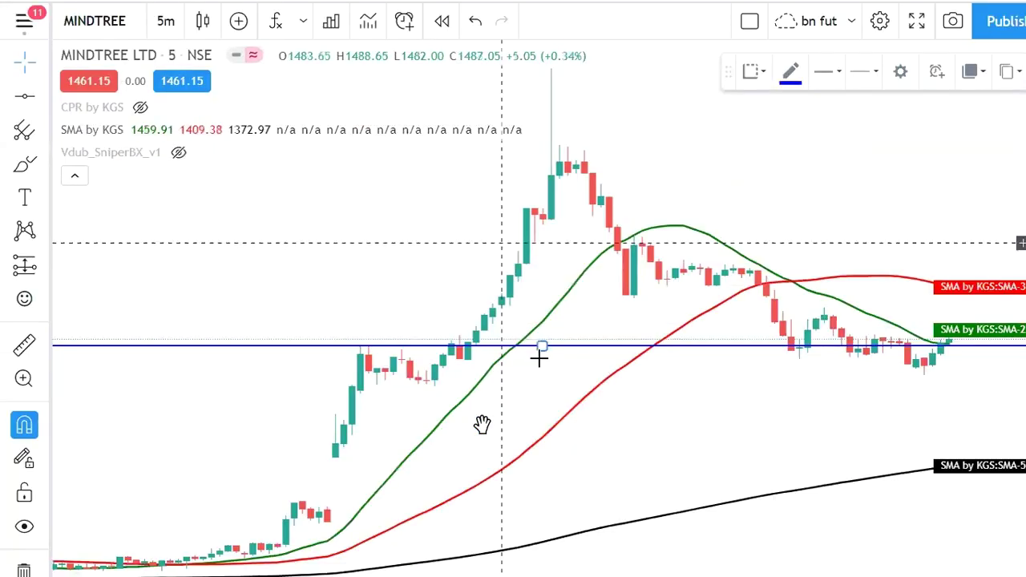
# Return to the MINDTREE chart in TradingView and draw a second horizontal line across the candles just below the peak wick
pyautogui.click(35, 100)
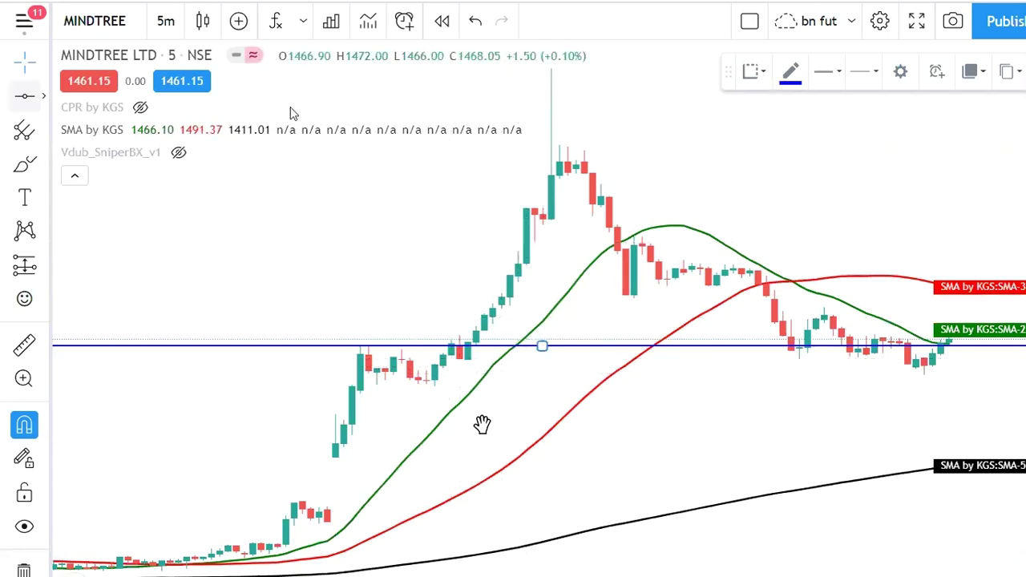
pyautogui.click(572, 163)
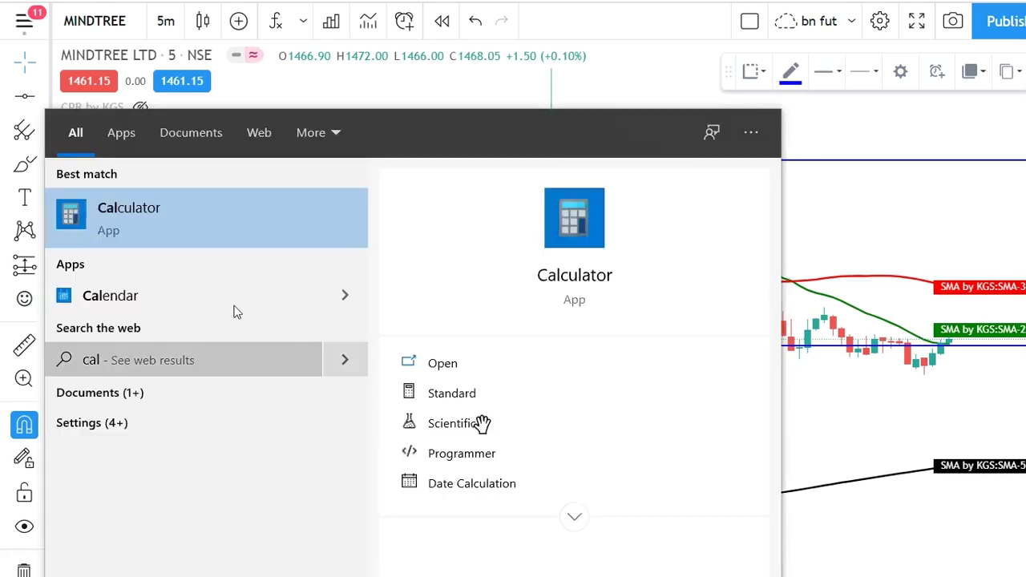
# Open Calculator and subtract the upper MINDTREE line's price from the lower one: 1465 minus 1548
pyautogui.click(590, 228)
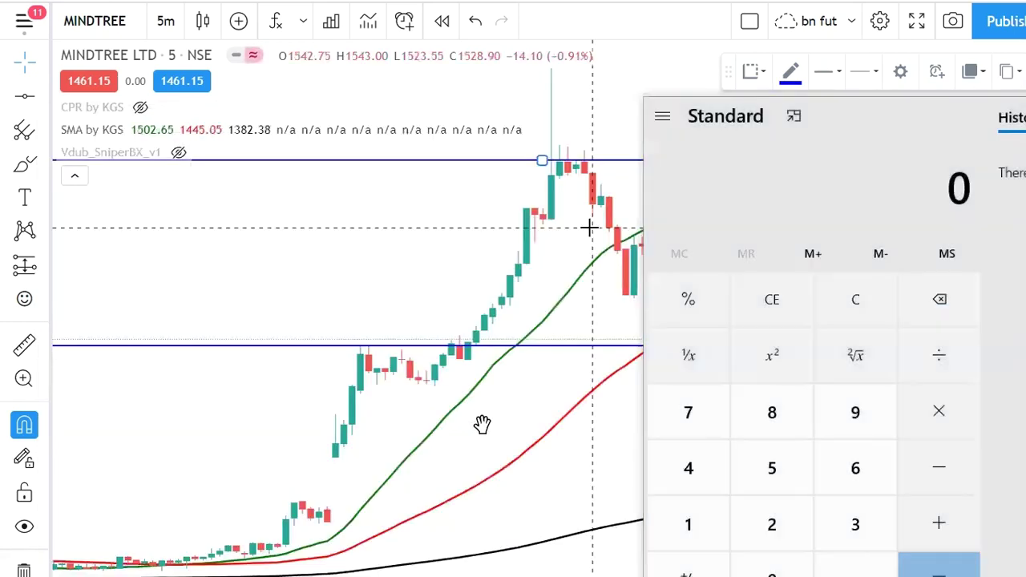
pyautogui.click(688, 531)
pyautogui.click(712, 491)
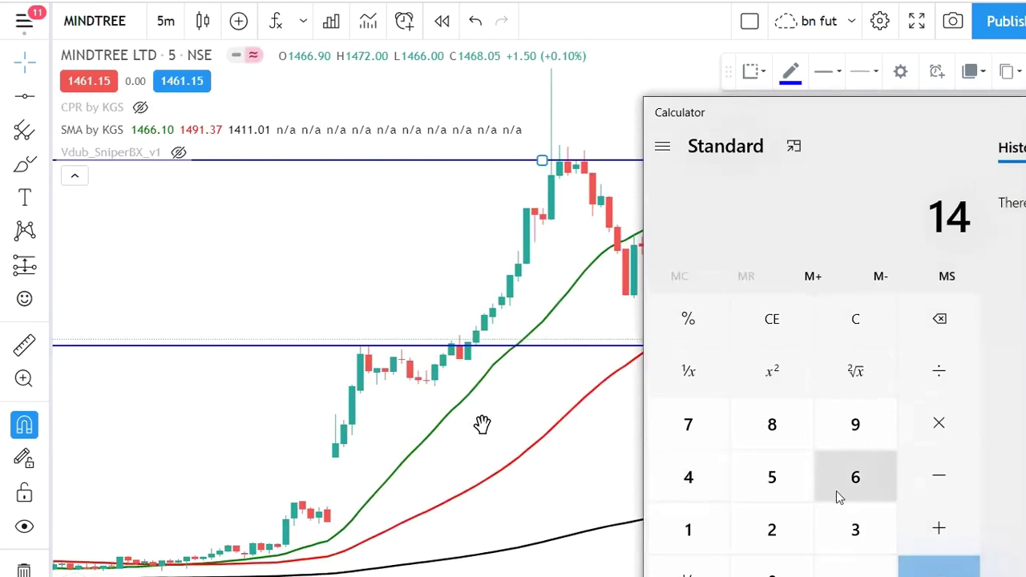
pyautogui.click(856, 481)
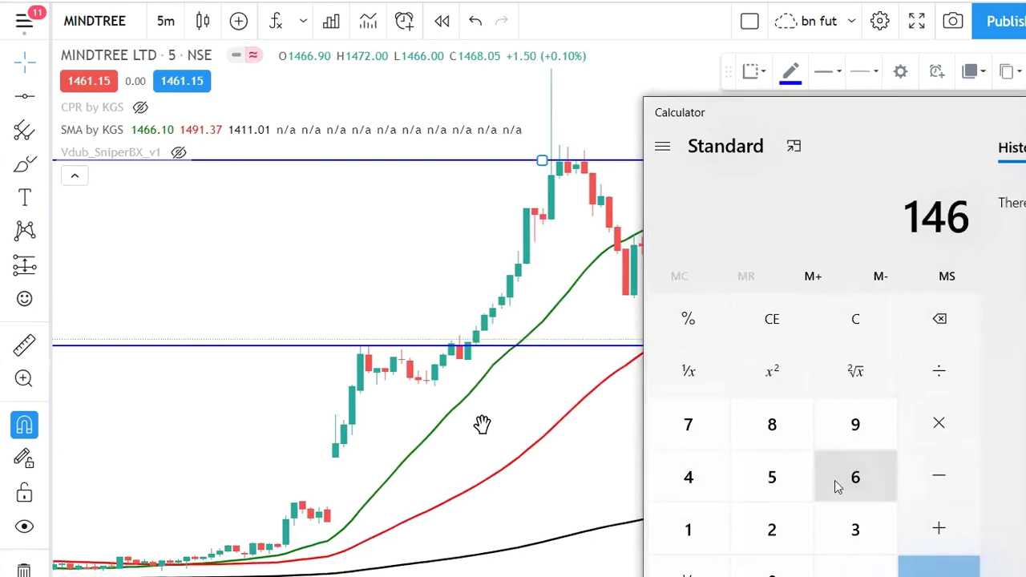
pyautogui.click(772, 480)
pyautogui.click(939, 477)
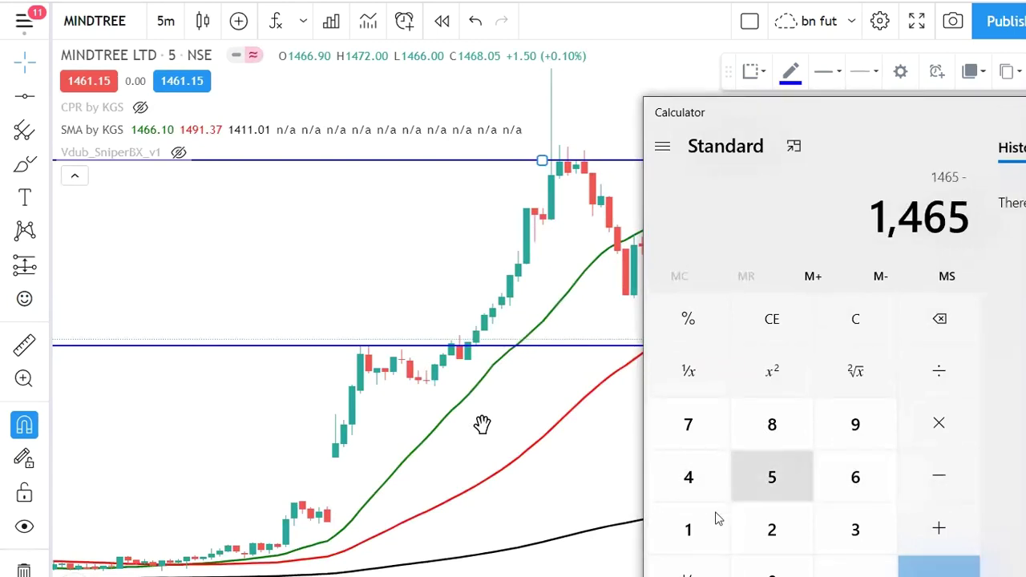
pyautogui.click(703, 530)
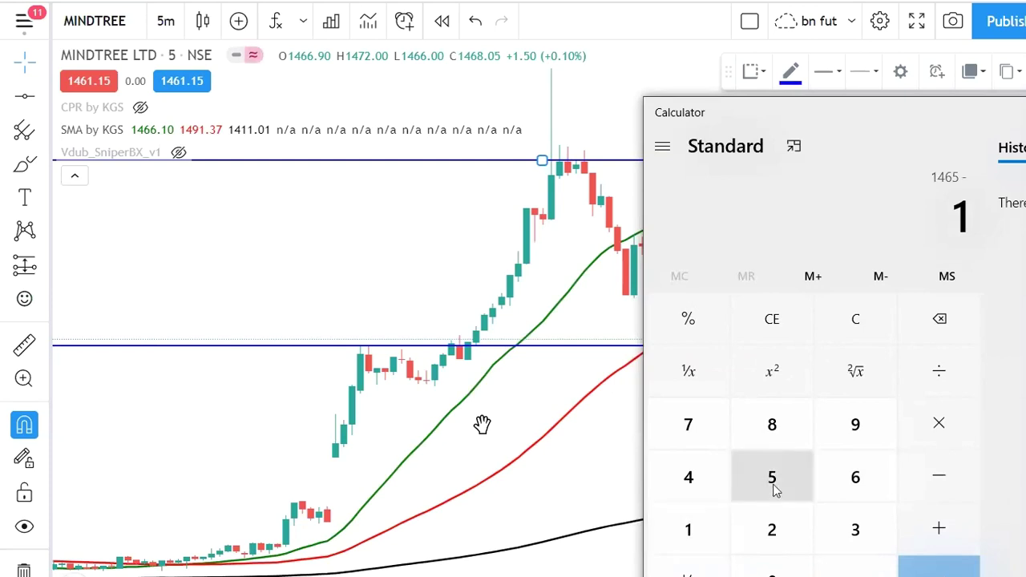
pyautogui.click(775, 489)
pyautogui.click(696, 483)
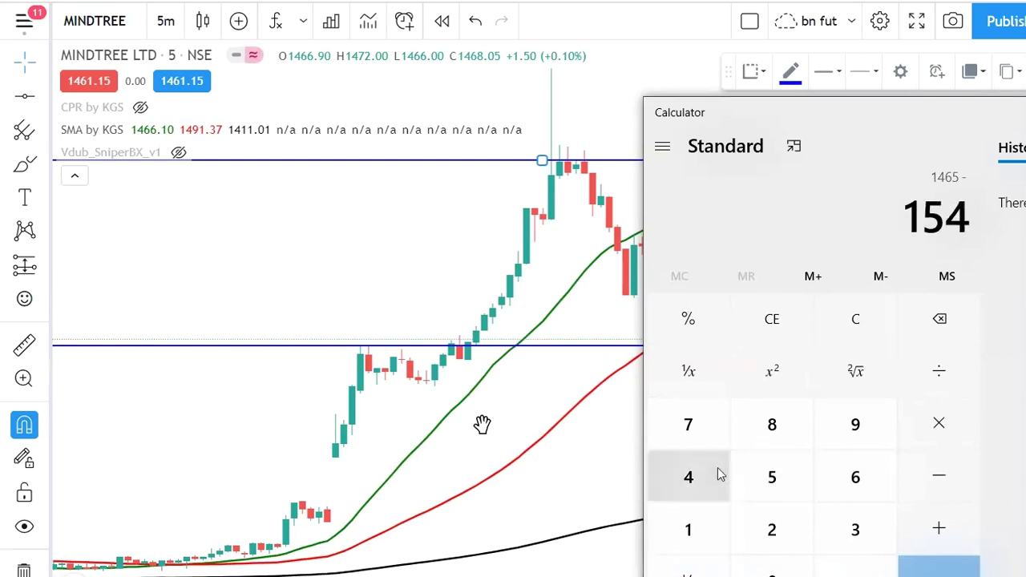
pyautogui.click(772, 425)
pyautogui.click(939, 566)
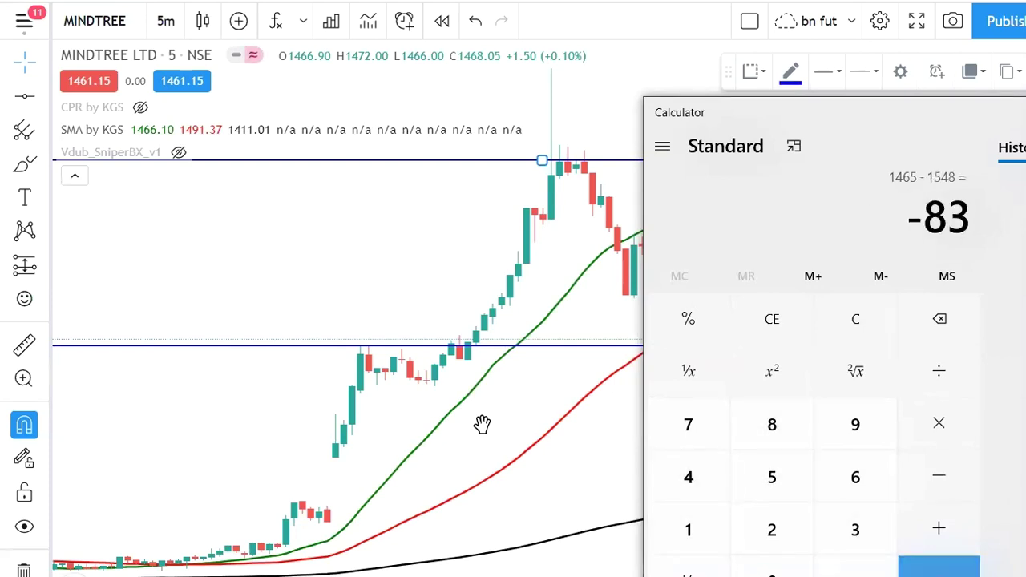
# Multiply the price difference by 800, clear the calculation, and return to the MINDTREE chart
pyautogui.click(939, 423)
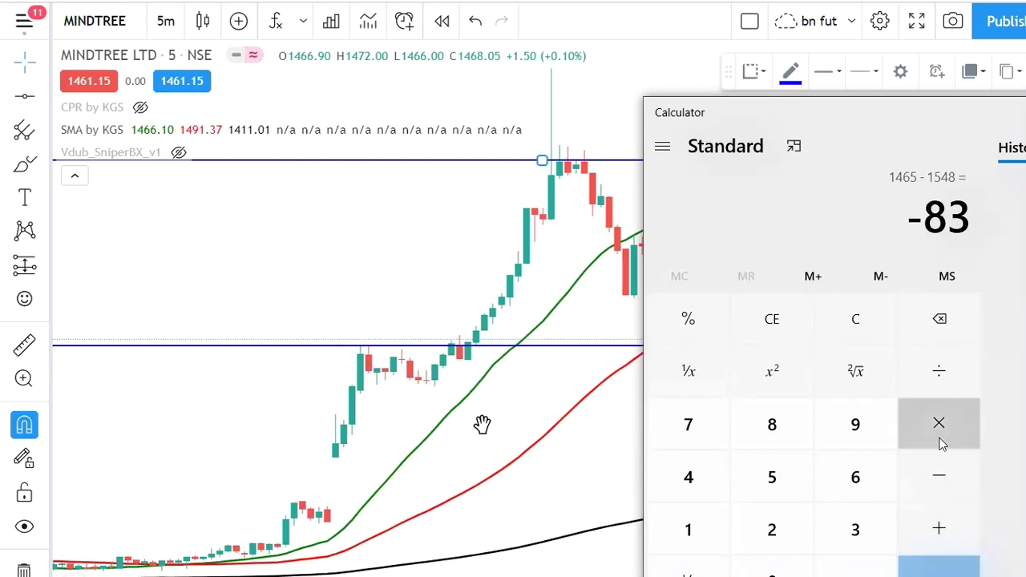
pyautogui.click(783, 431)
pyautogui.click(772, 571)
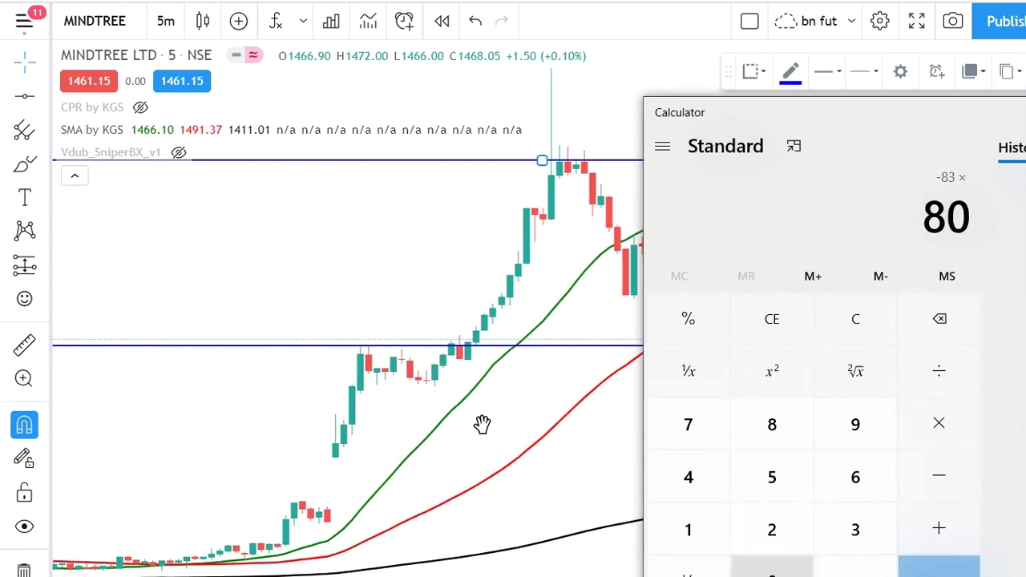
pyautogui.click(772, 571)
pyautogui.click(939, 568)
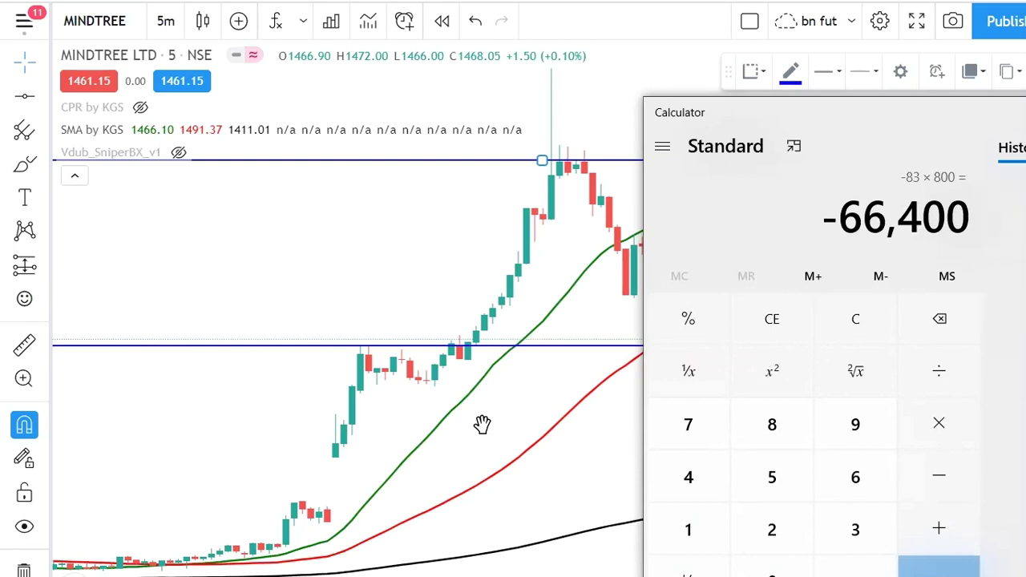
pyautogui.press('Escape')
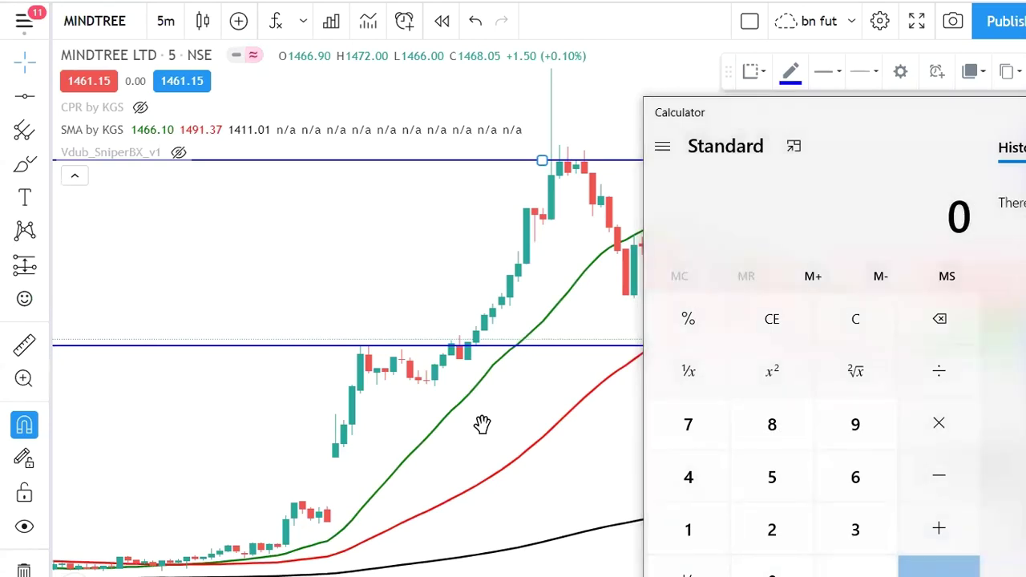
pyautogui.click(482, 424)
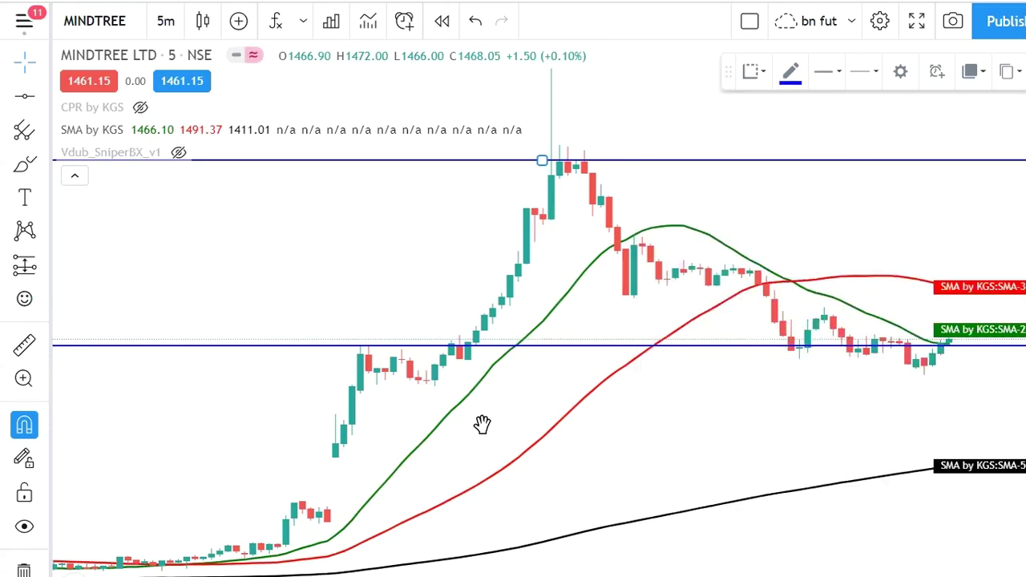
# Open the CIPLA chart and draw a horizontal line at the upper wick of the first tall green candle
pyautogui.press('space')
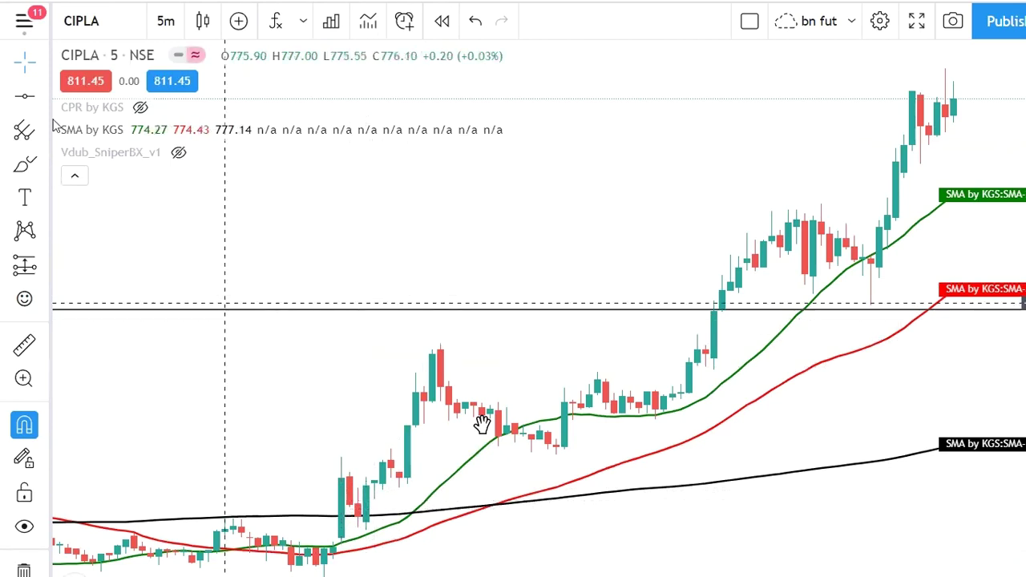
pyautogui.click(24, 101)
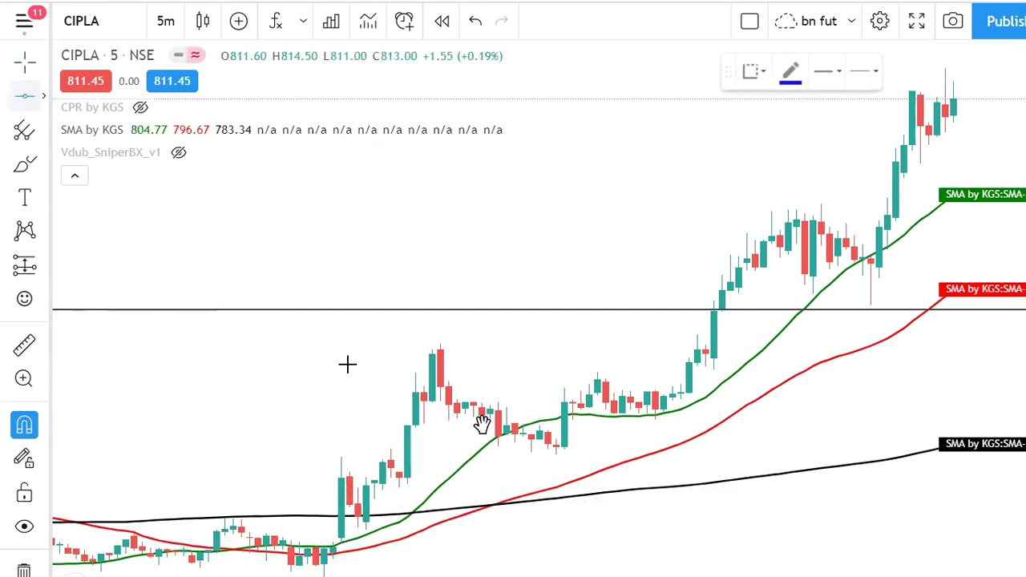
pyautogui.click(343, 417)
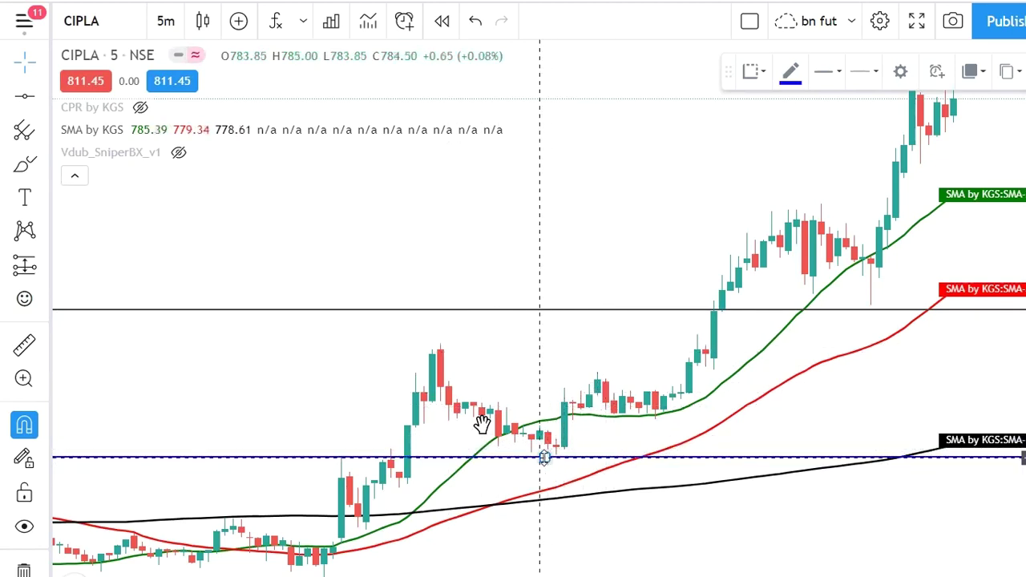
# Move the CIPLA horizontal line up to the high of the first major swing before the pullback and deselect it
pyautogui.moveTo(540, 458); pyautogui.dragTo(442, 343)
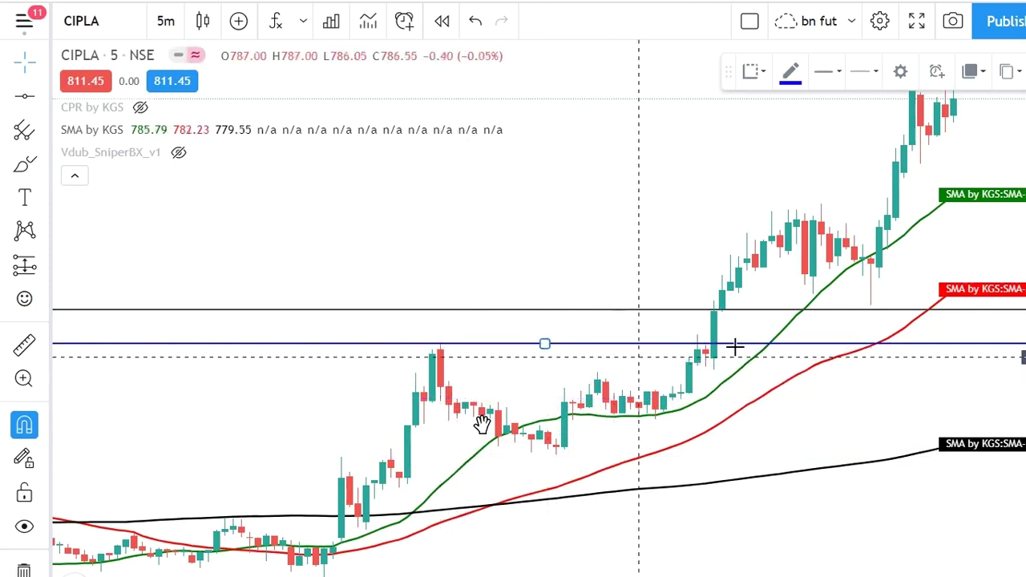
pyautogui.click(592, 192)
pyautogui.hscroll(5, 662, 267)
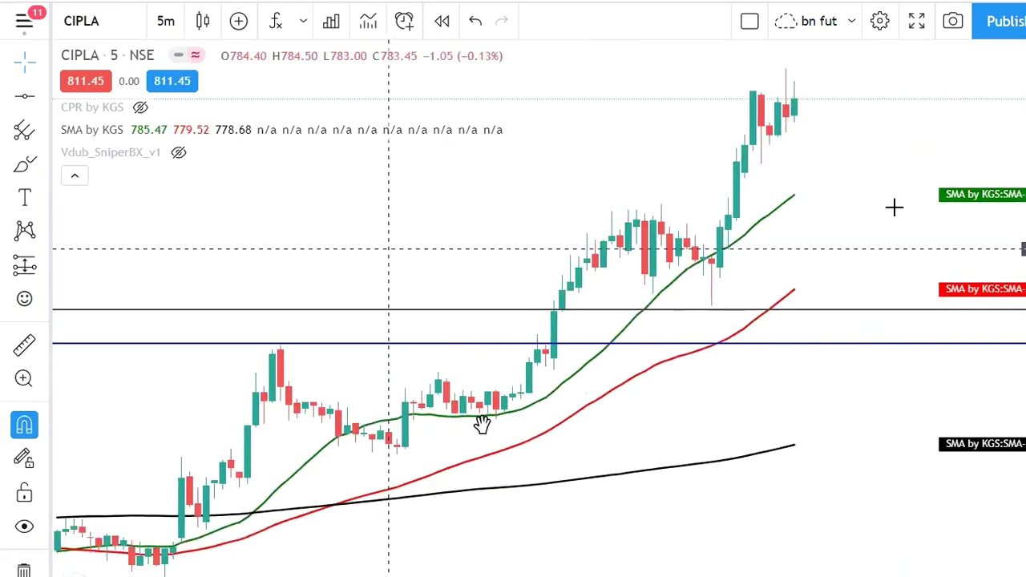
pyautogui.hscroll(-3, 482, 425)
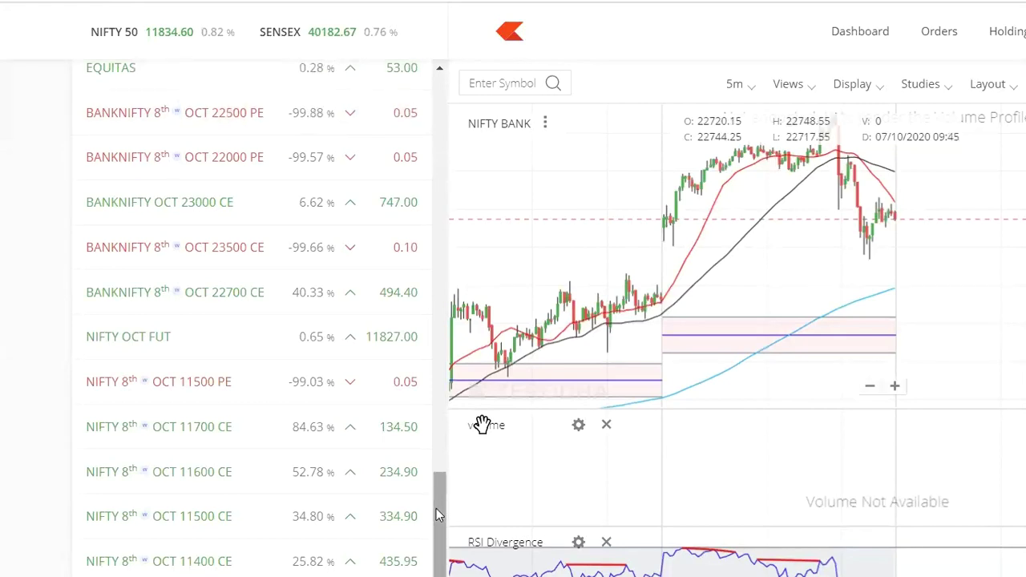
# Switch to Zerodha Kite and search its instruments for "cipla"
pyautogui.scroll(20, 374, 85)
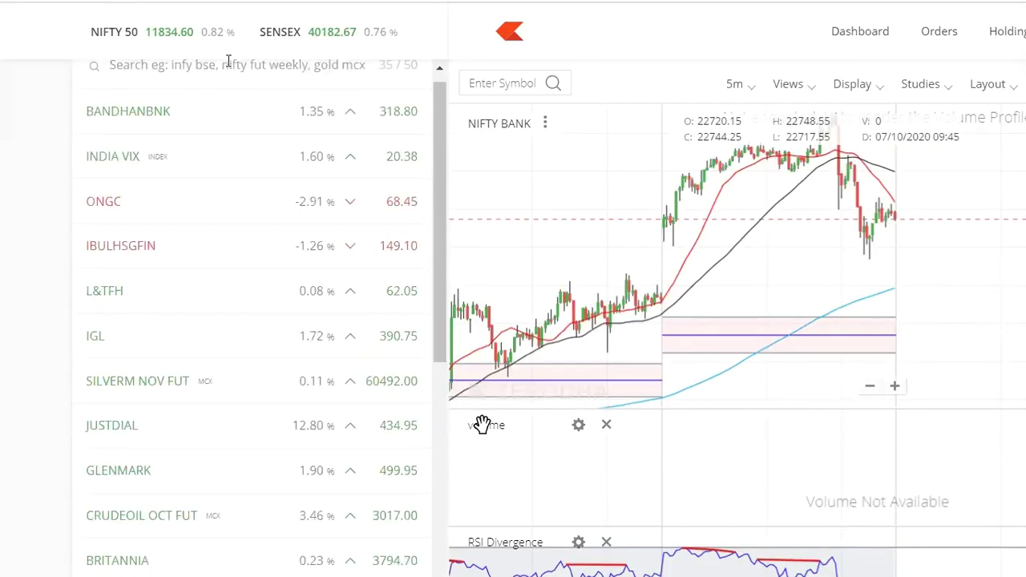
pyautogui.click(229, 64)
pyautogui.write('ci')
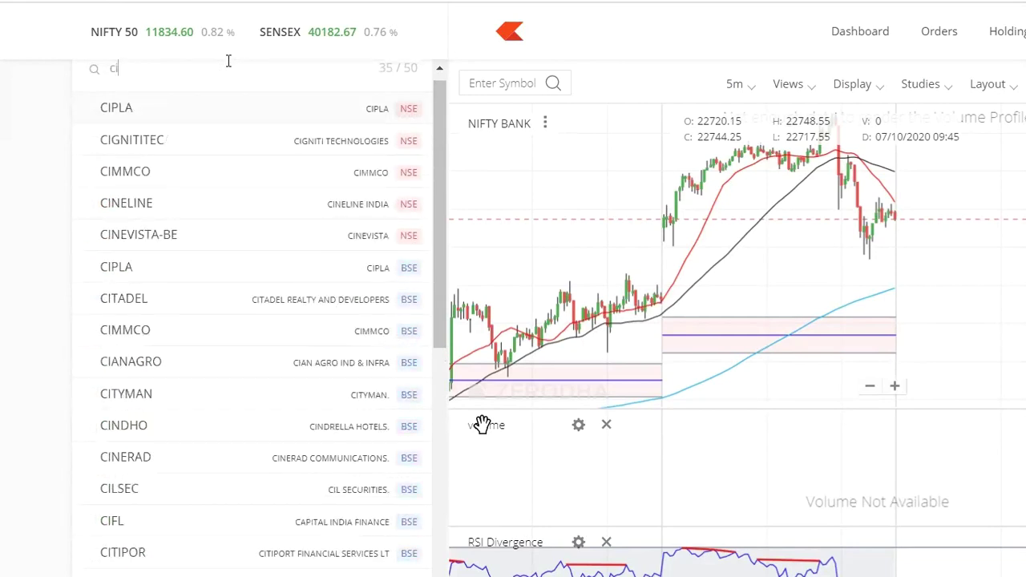
pyautogui.write('pla')
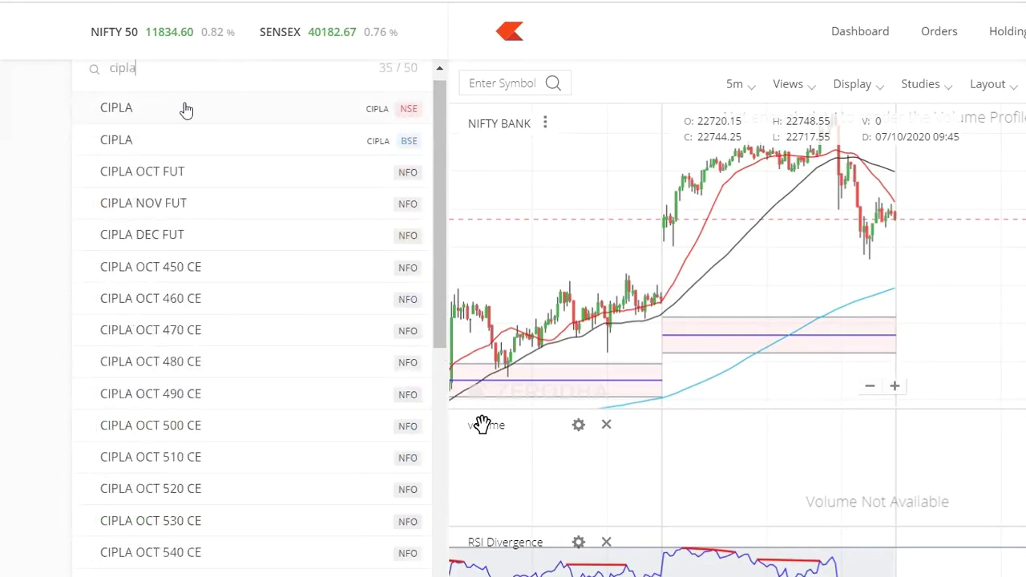
# Pick CIPLA OCT FUT, view its buy order form, and close the form without placing an order
pyautogui.click(137, 172)
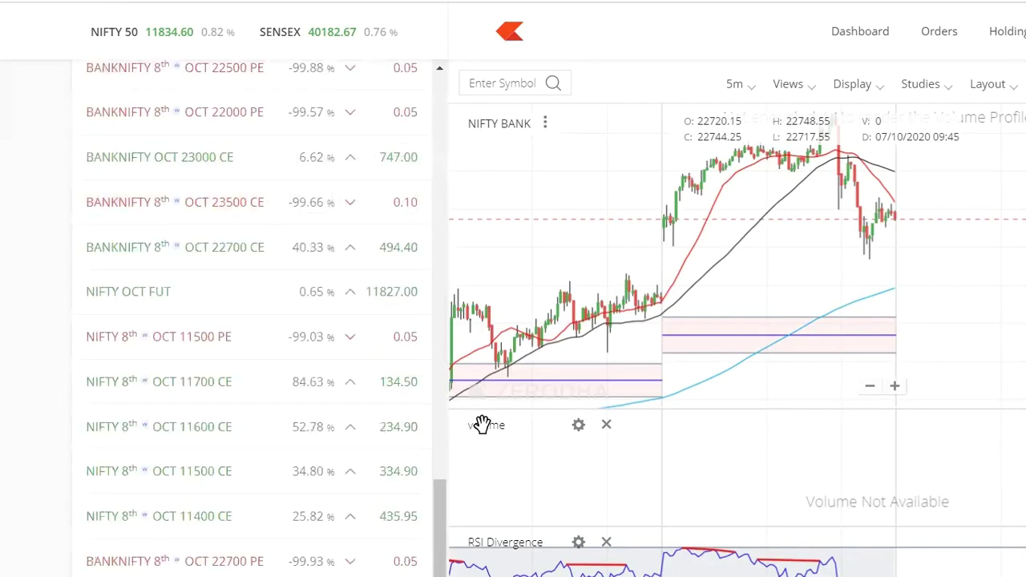
pyautogui.press('b')
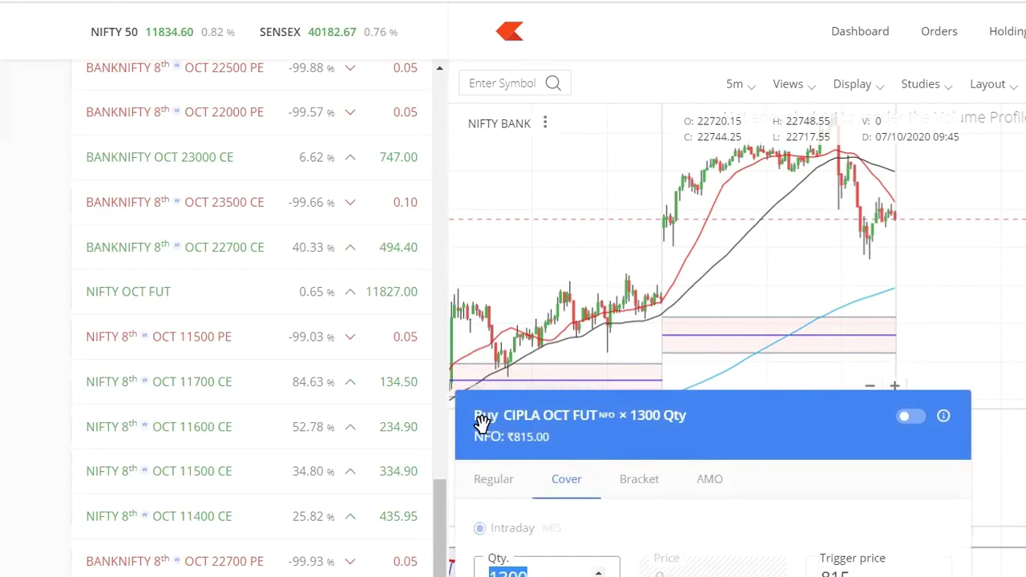
pyautogui.press('Escape')
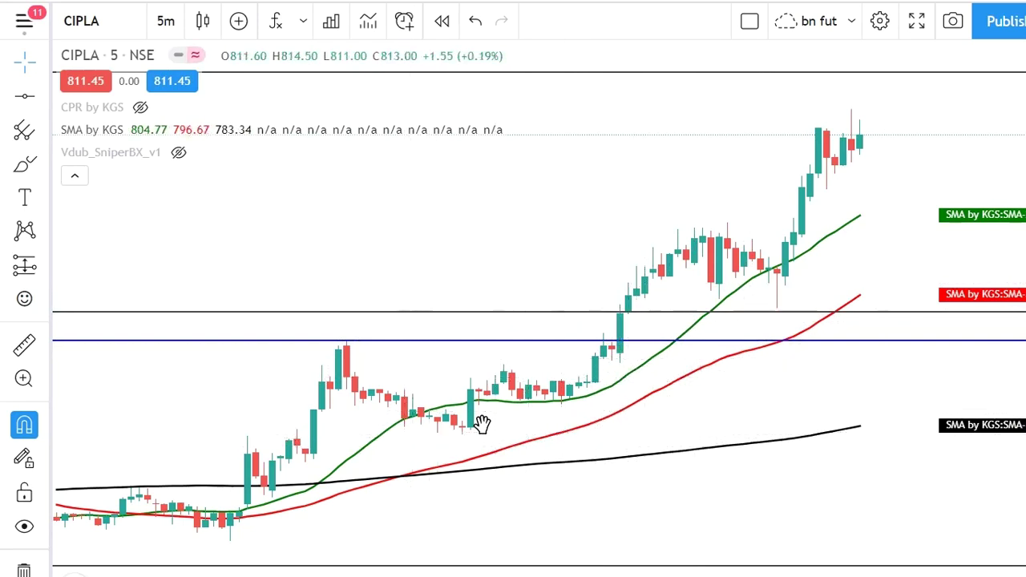
# Open the BIOCON chart and draw a horizontal line at the first swing high, moving it up to the second, higher swing high
pyautogui.press('Down')
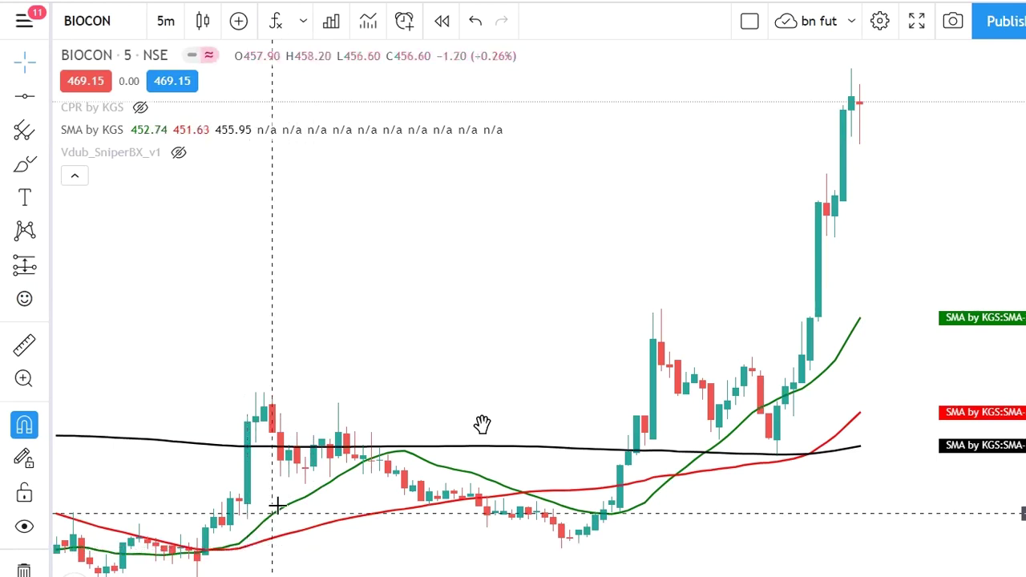
pyautogui.click(24, 98)
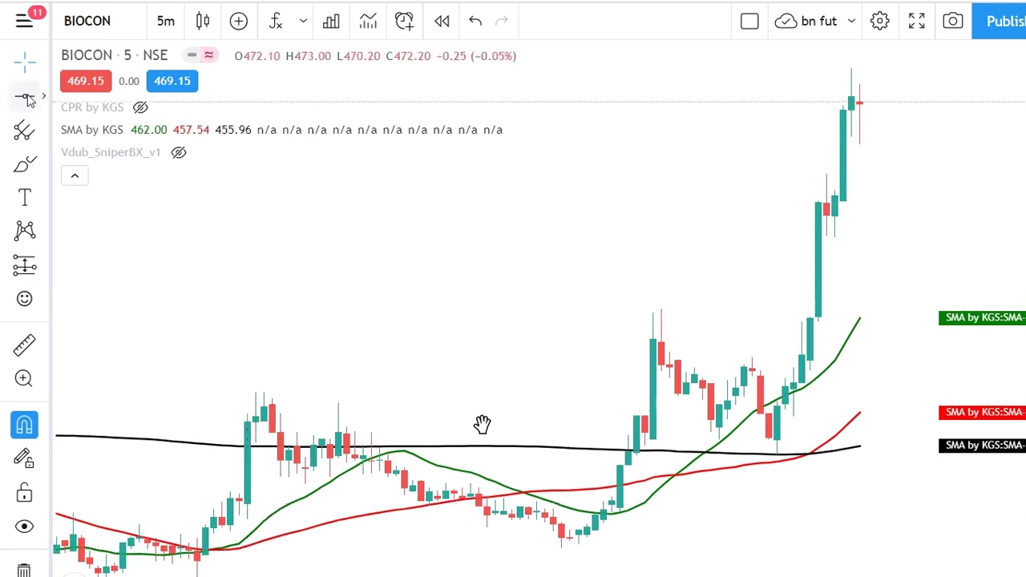
pyautogui.click(262, 377)
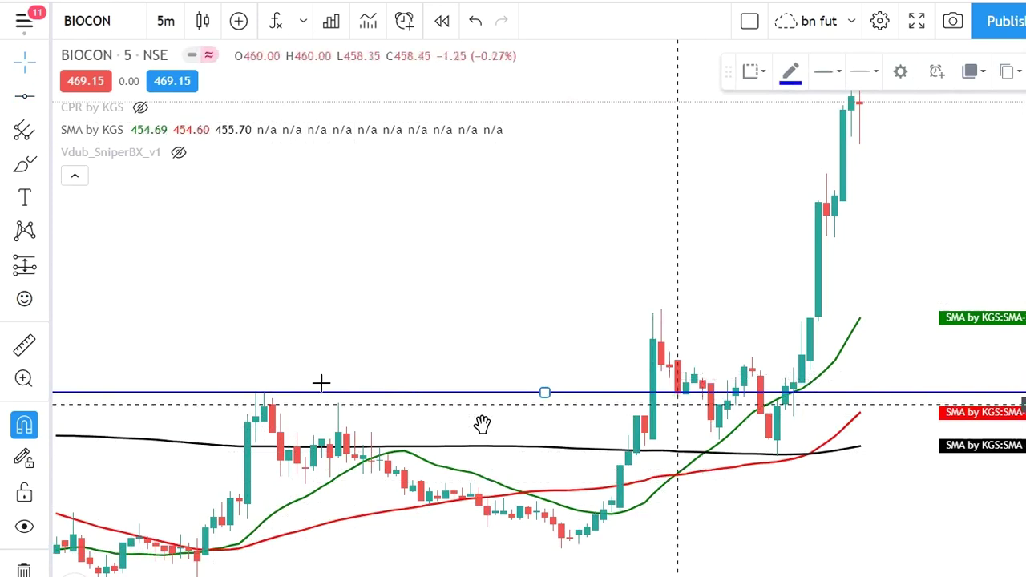
pyautogui.moveTo(545, 391); pyautogui.dragTo(662, 299)
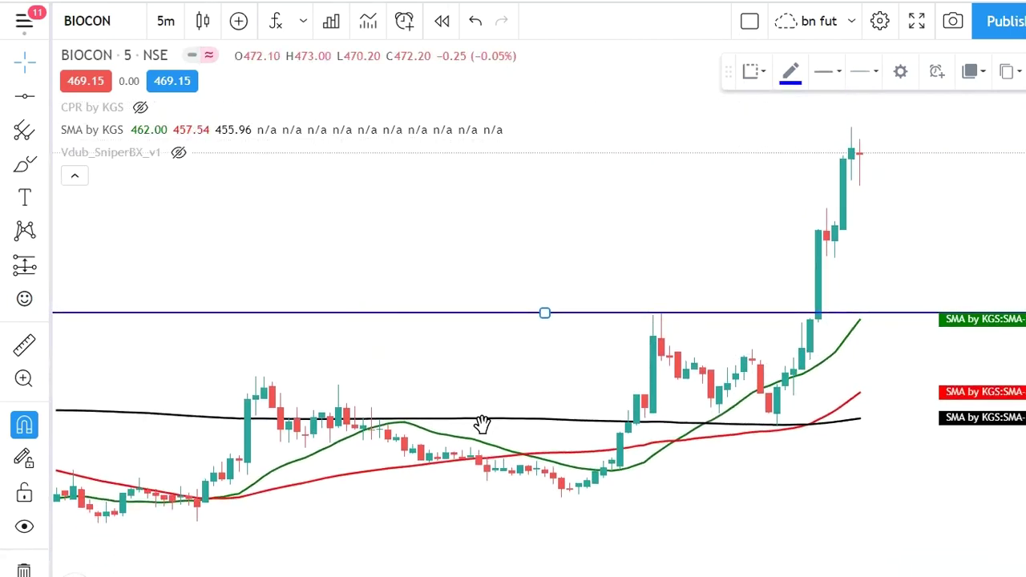
# Open the Apollo Hospitals chart, draw a horizontal line across the first swing high, and show the CPR by KGS indicator
pyautogui.press('Down')
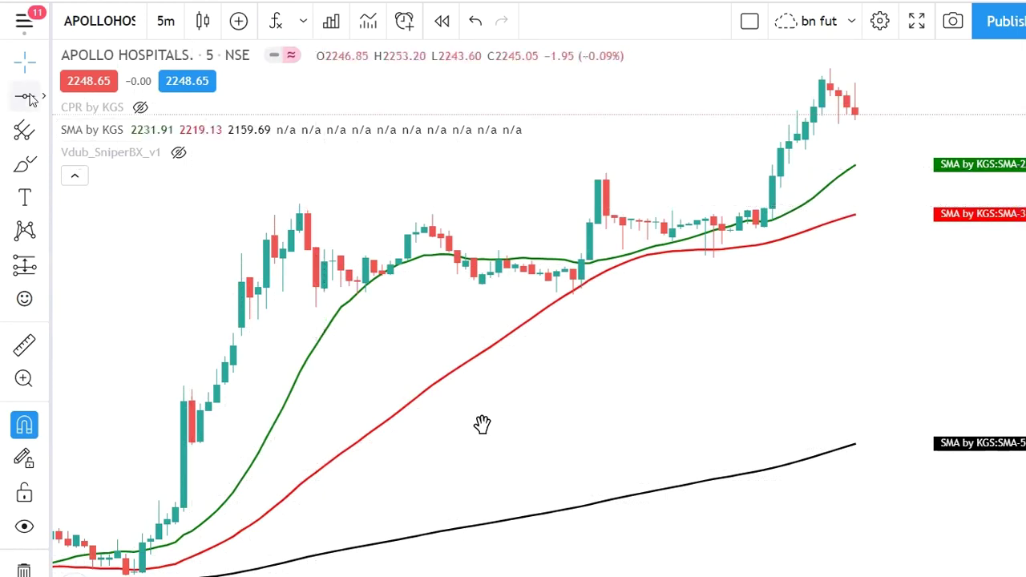
pyautogui.click(299, 188)
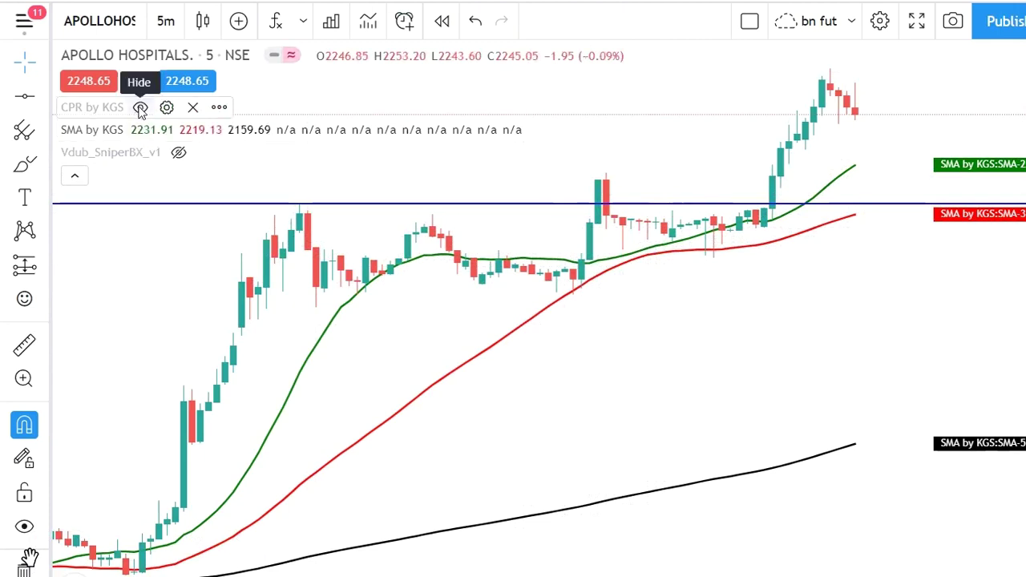
pyautogui.click(141, 108)
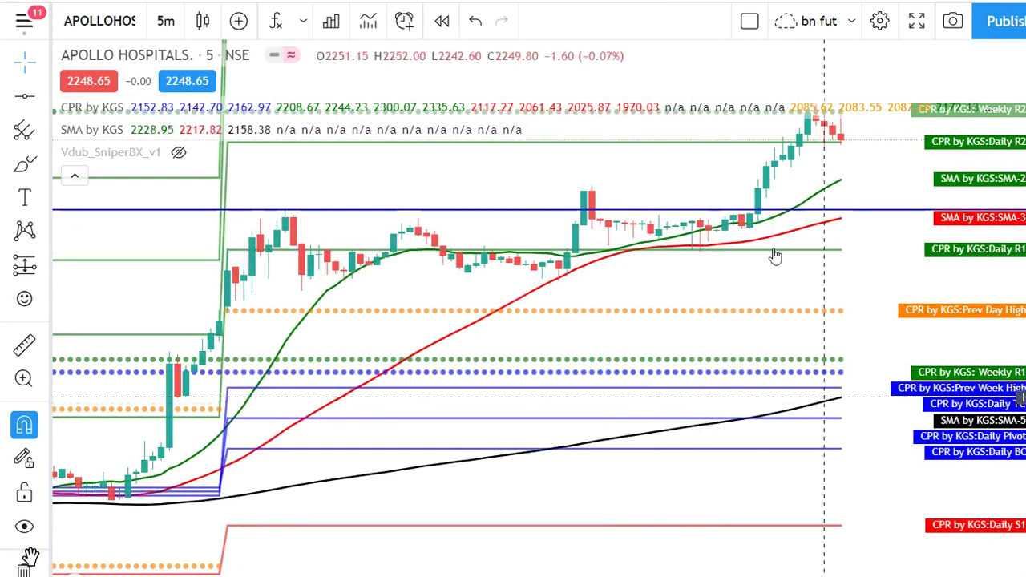
pyautogui.click(723, 210)
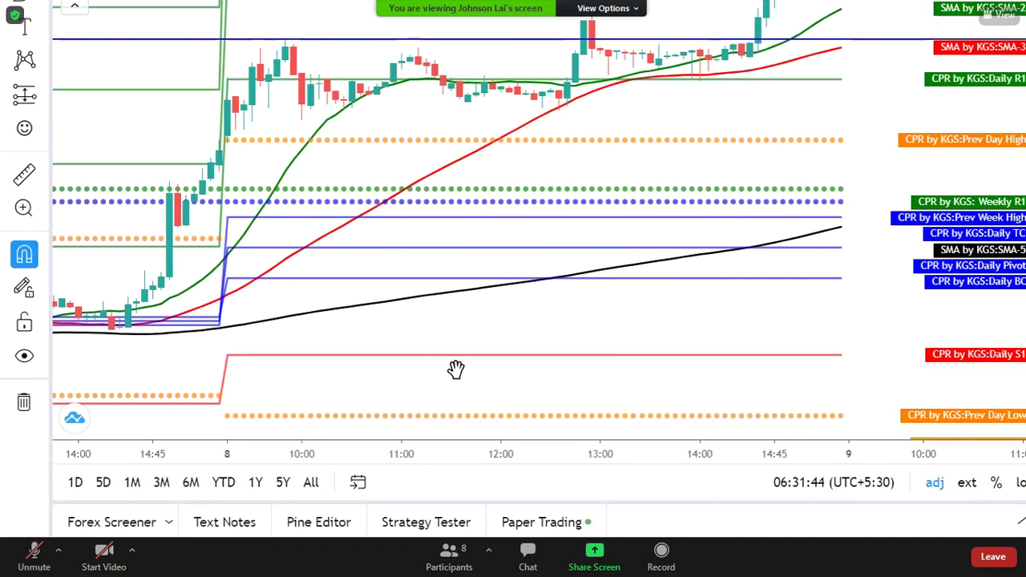
# Unmute the microphone in the Zoom meeting to speak and mute it again
pyautogui.click(33, 552)
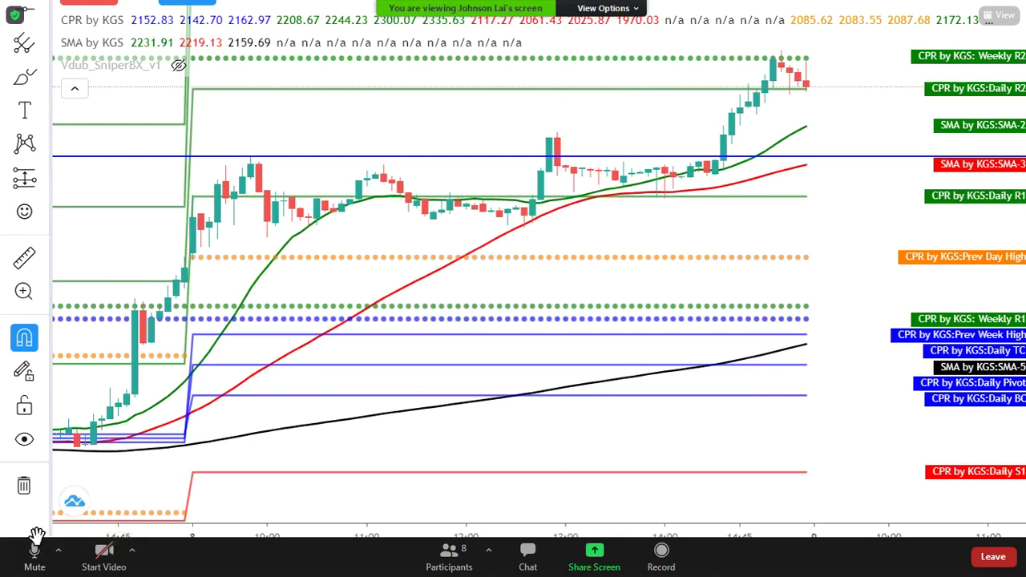
pyautogui.click(33, 553)
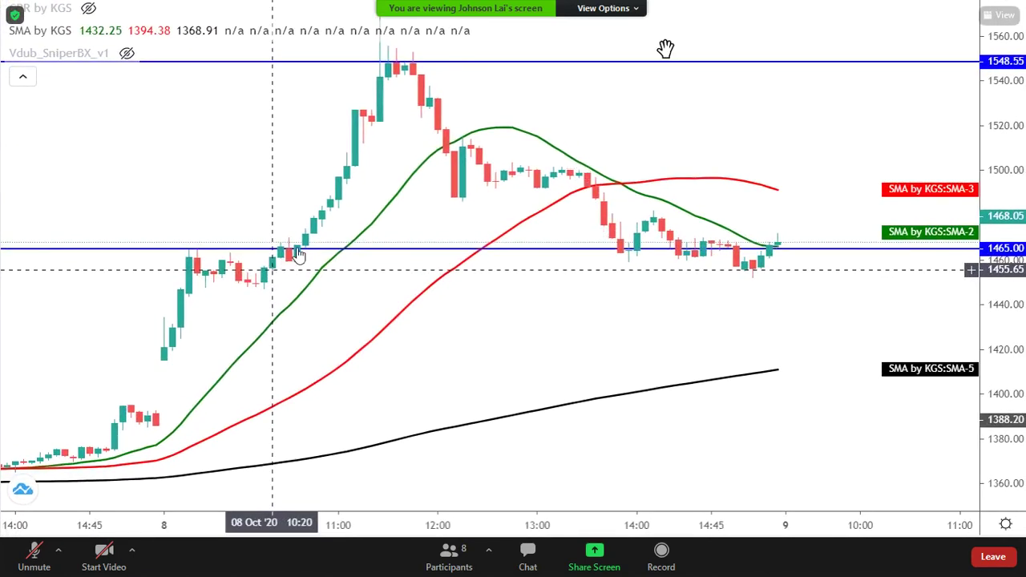
pyautogui.click(616, 9)
pyautogui.click(663, 111)
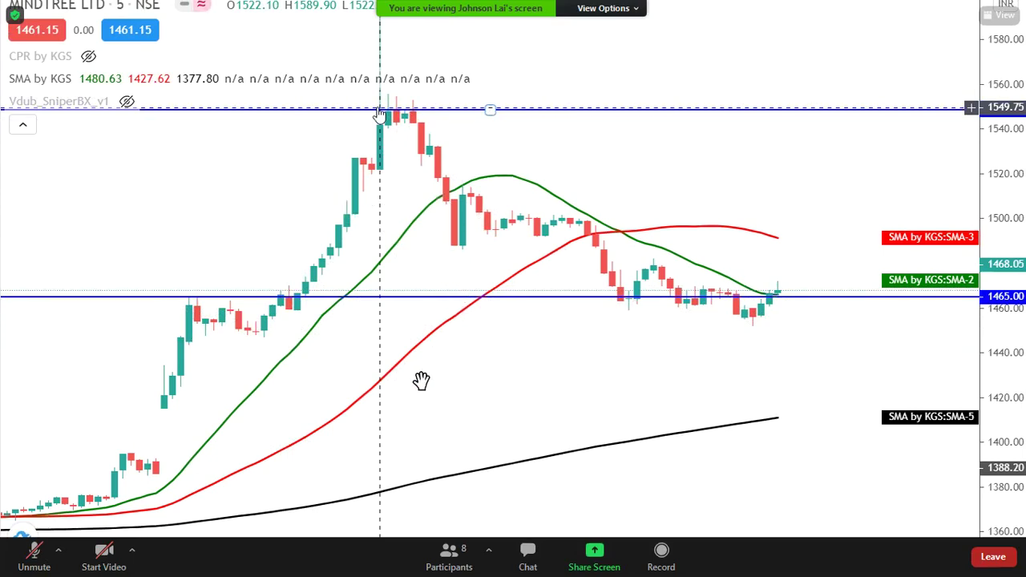
# Temporarily unmute the microphone in the Zoom meeting to speak
pyautogui.press('space')
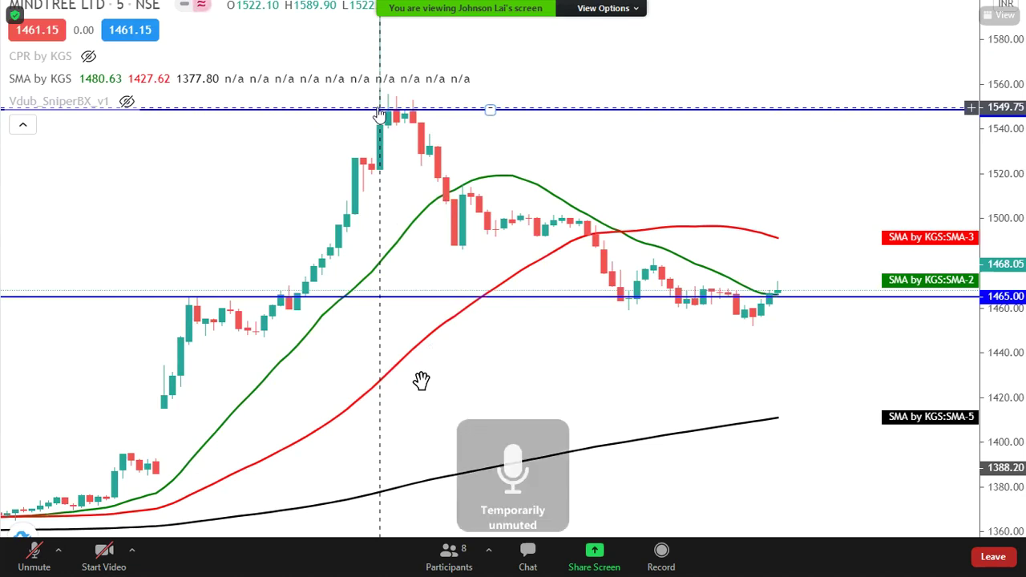
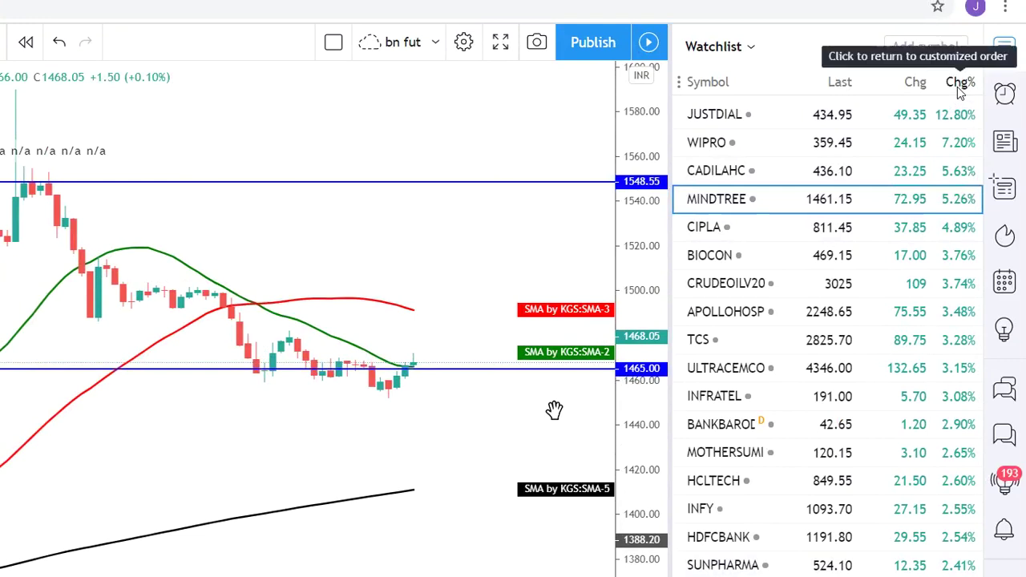
# Sort the watchlist by Chg% with the largest losers first and open the VEDL chart
pyautogui.click(961, 89)
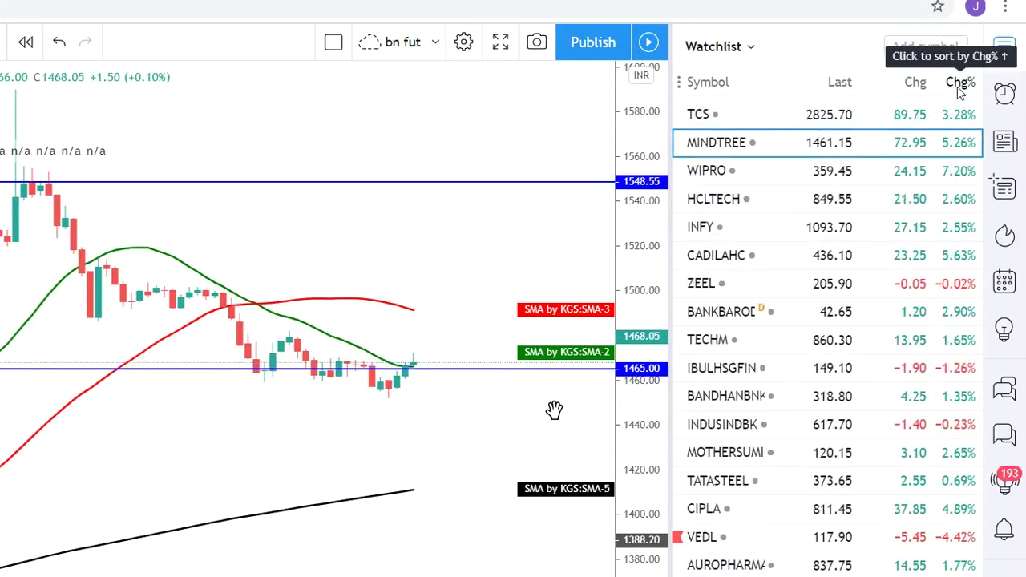
pyautogui.click(960, 89)
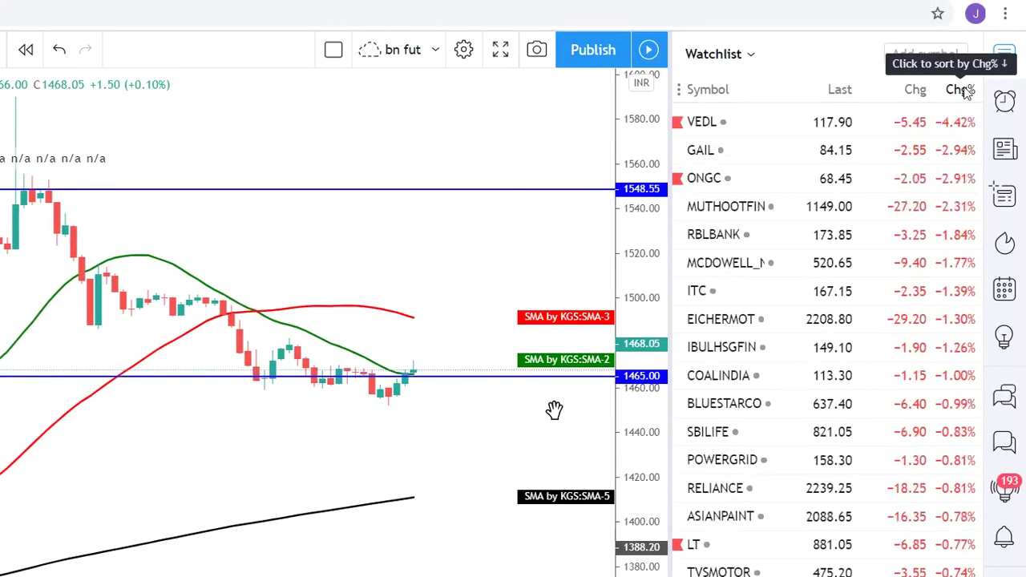
pyautogui.click(961, 90)
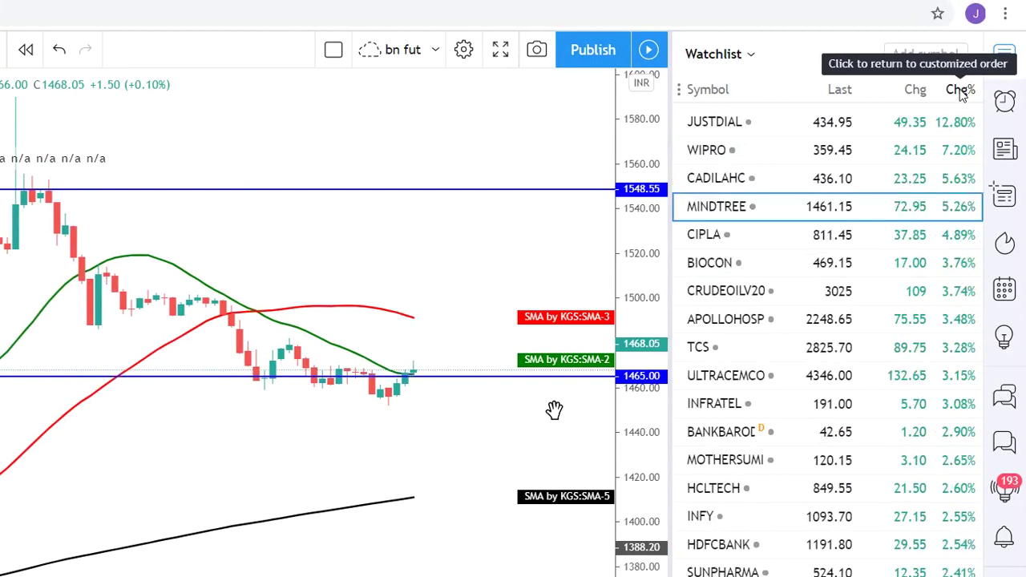
pyautogui.click(961, 90)
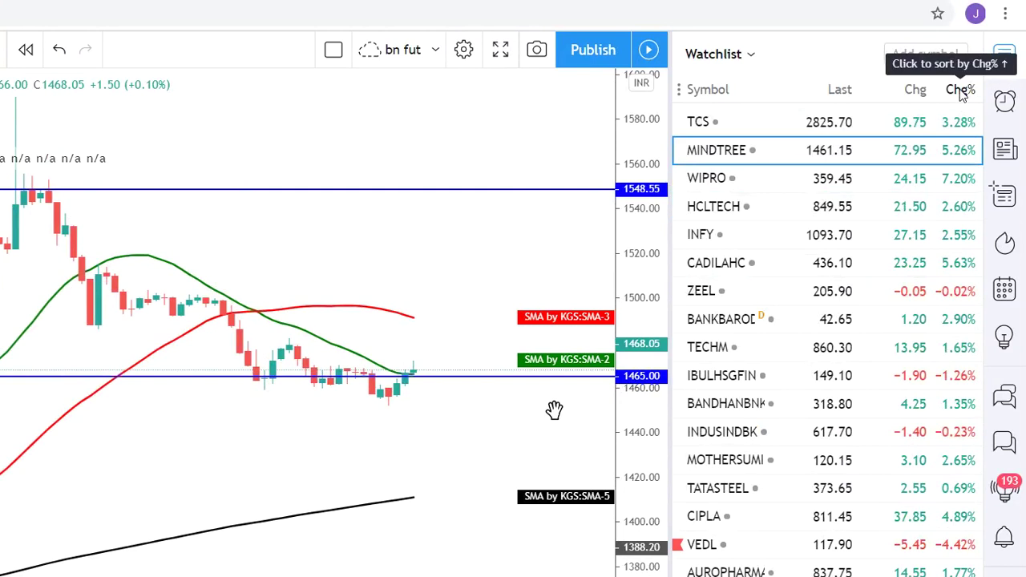
pyautogui.click(960, 89)
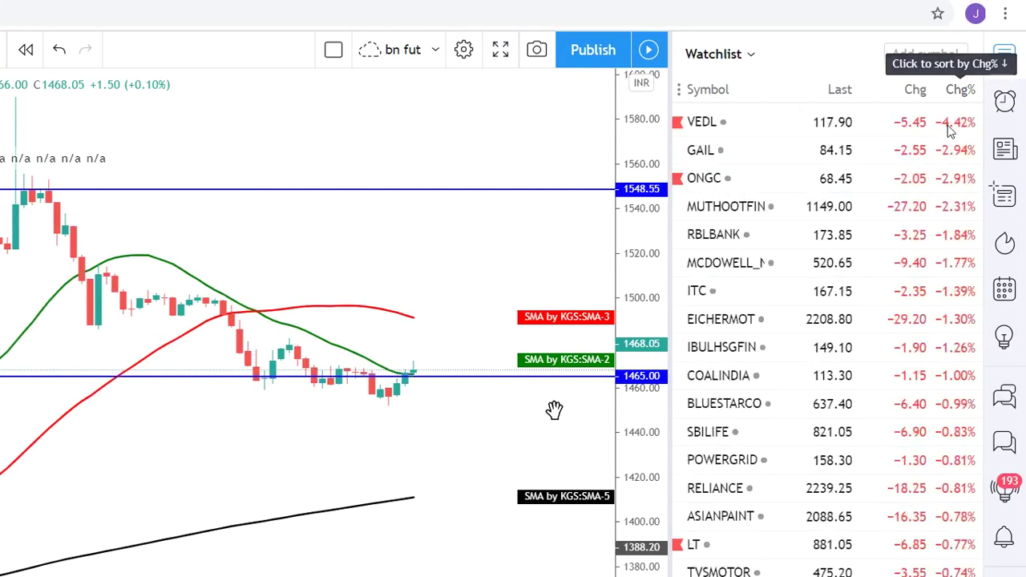
pyautogui.click(950, 128)
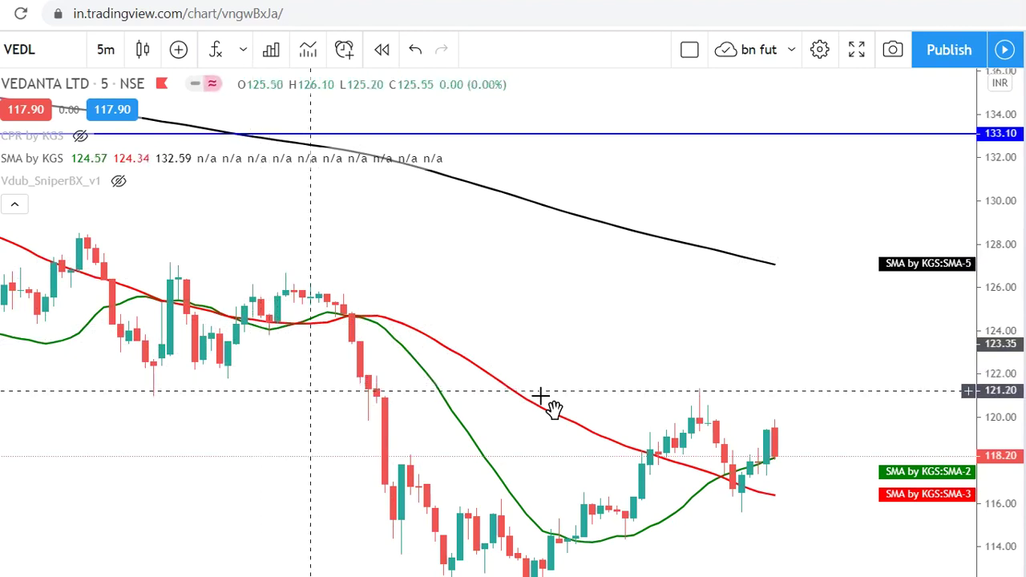
# Draw horizontal lines on the VEDL chart at the two 7 October swing lows, at 121.00 and 117.55
pyautogui.hscroll(-5, 502, 409)
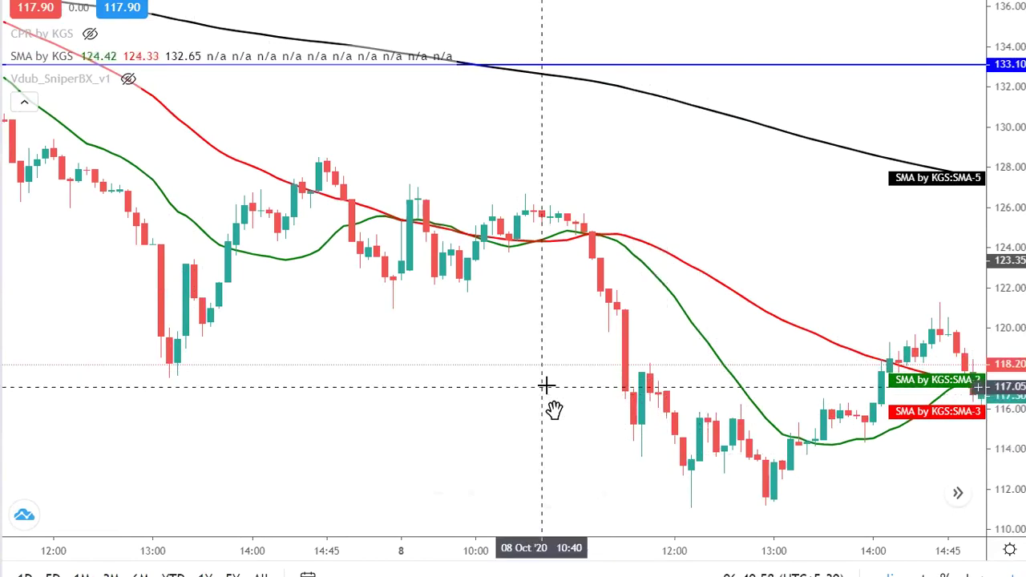
pyautogui.hscroll(10, 554, 410)
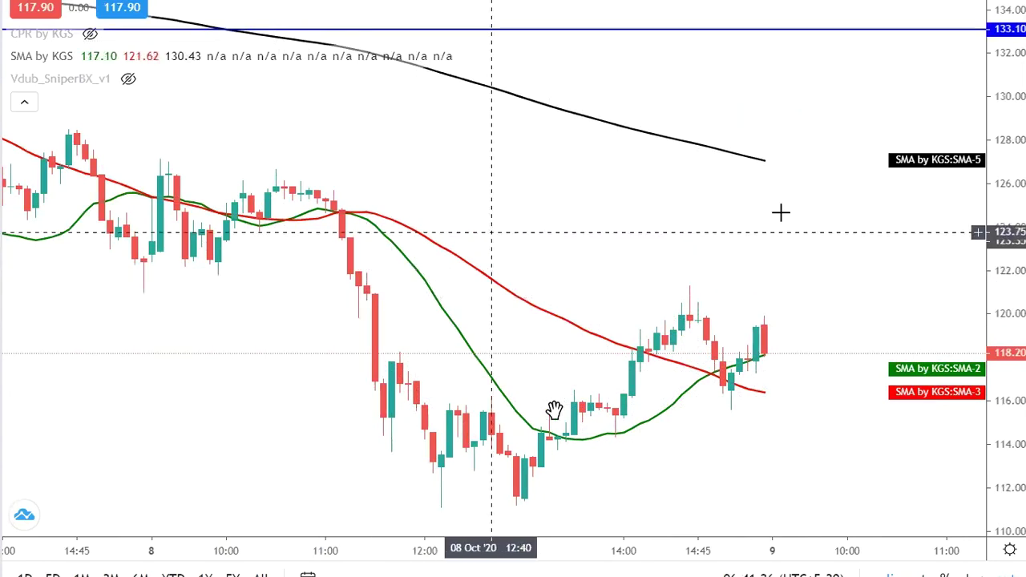
pyautogui.hscroll(-5, 377, 316)
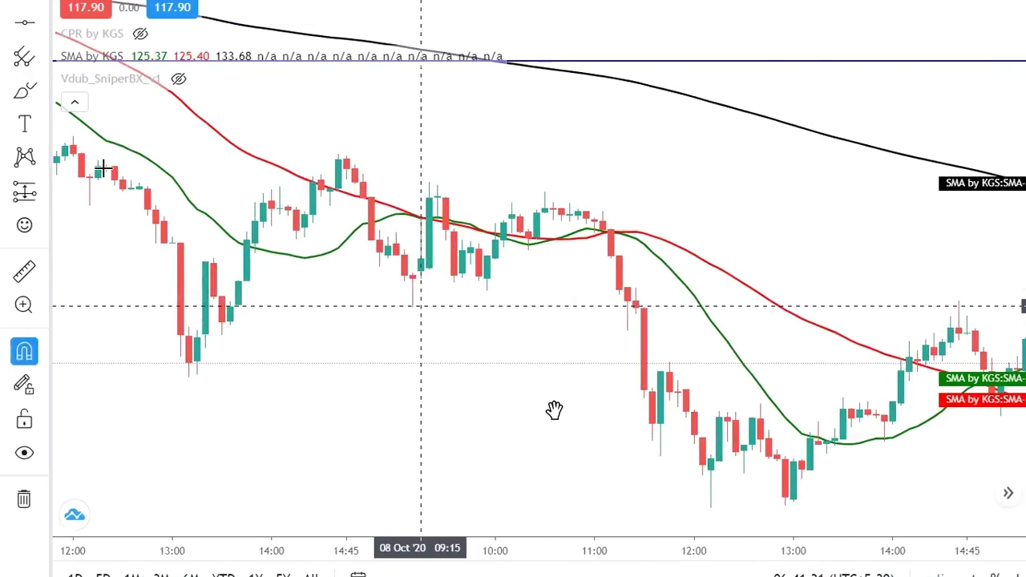
pyautogui.click(370, 340)
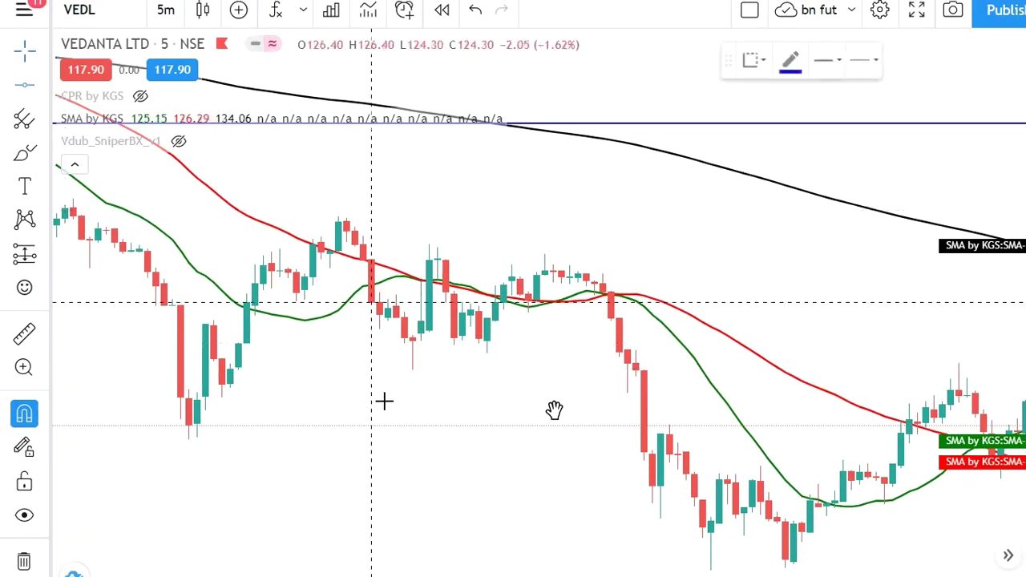
pyautogui.click(412, 369)
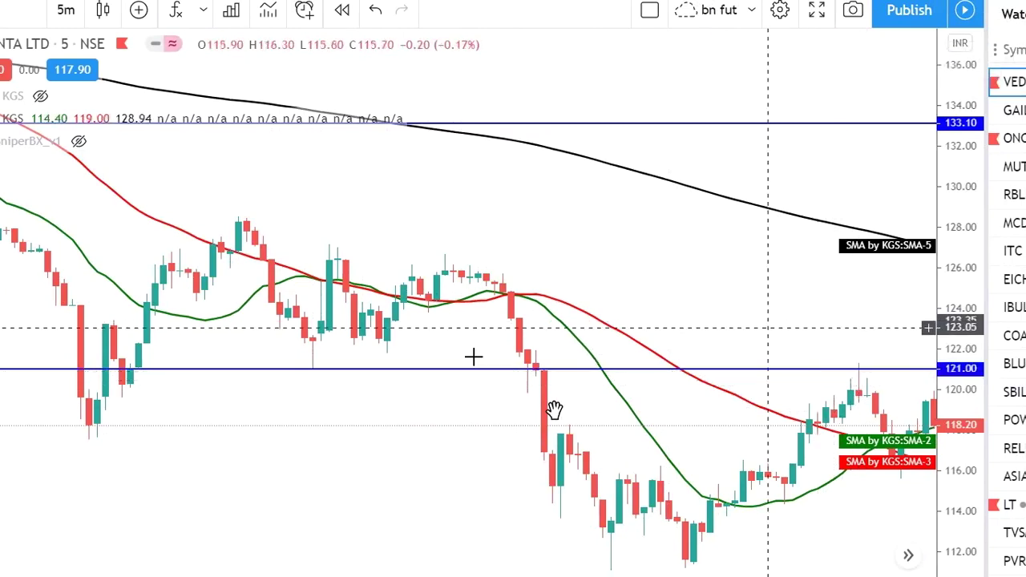
pyautogui.moveTo(405, 385); pyautogui.dragTo(305, 361)
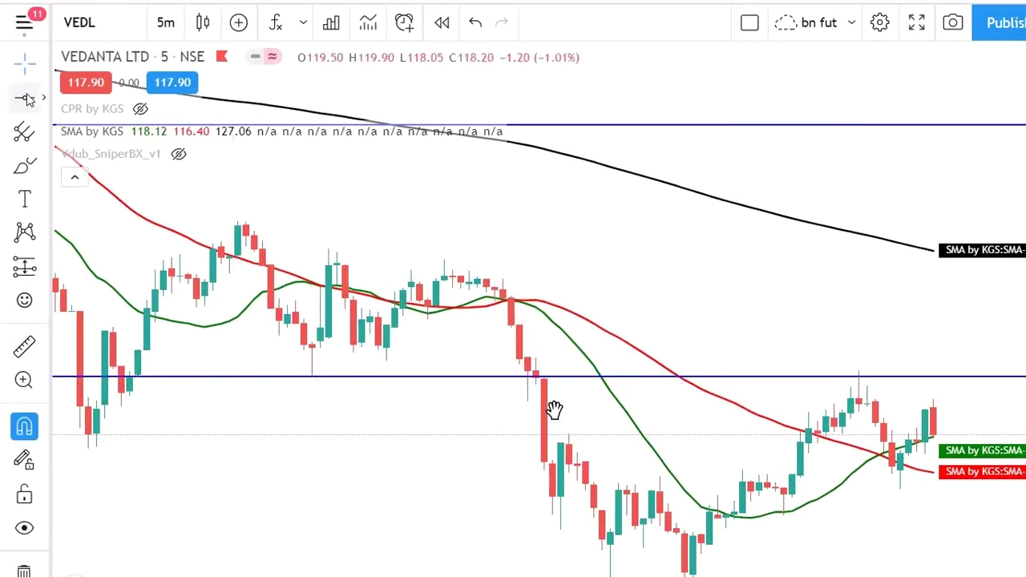
pyautogui.click(90, 449)
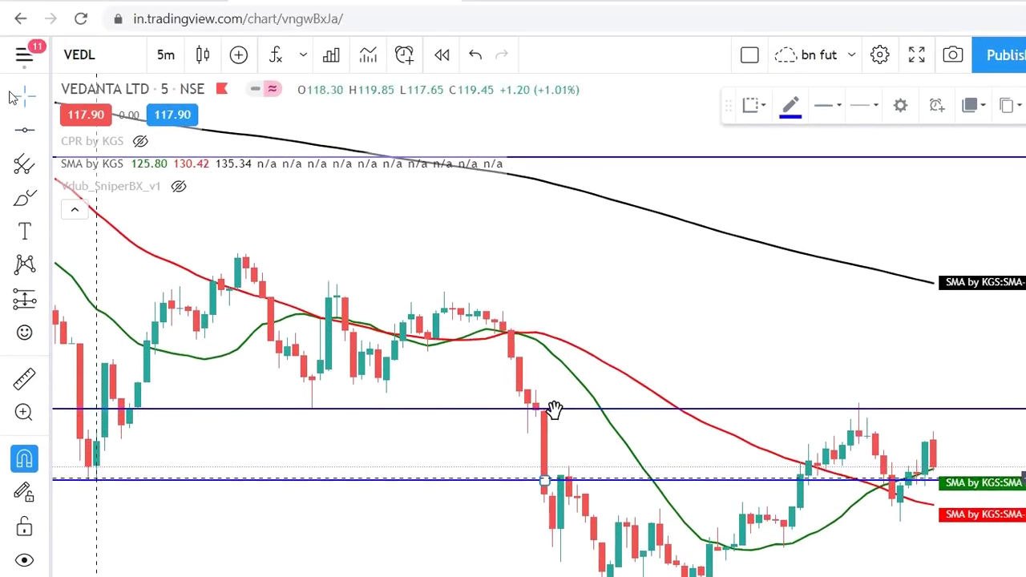
# Draw a rectangle from the 7 October 13:10 candle to 8 October 14:05, marking the support zone just above the 117.55 line
pyautogui.click(44, 200)
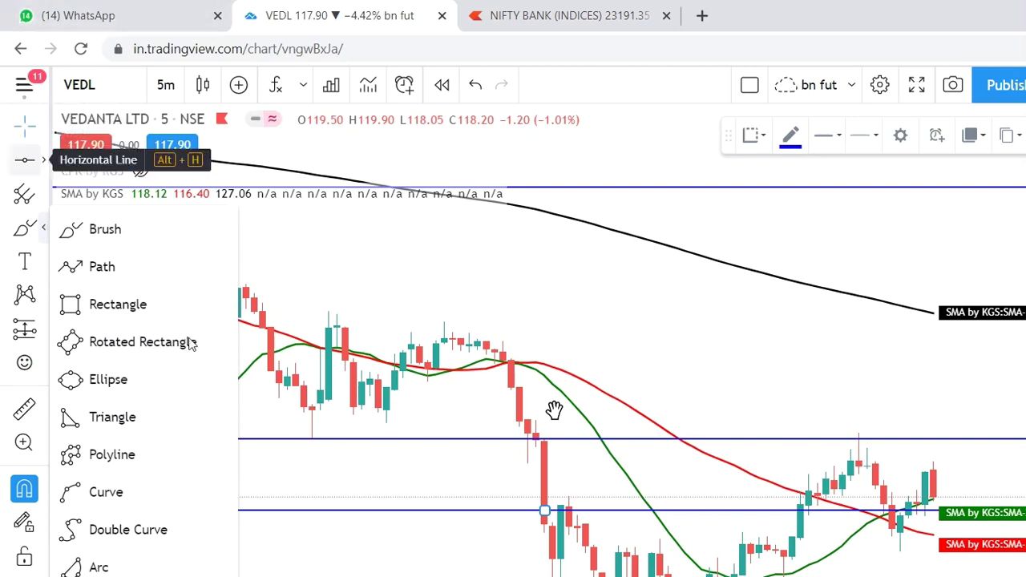
pyautogui.click(118, 304)
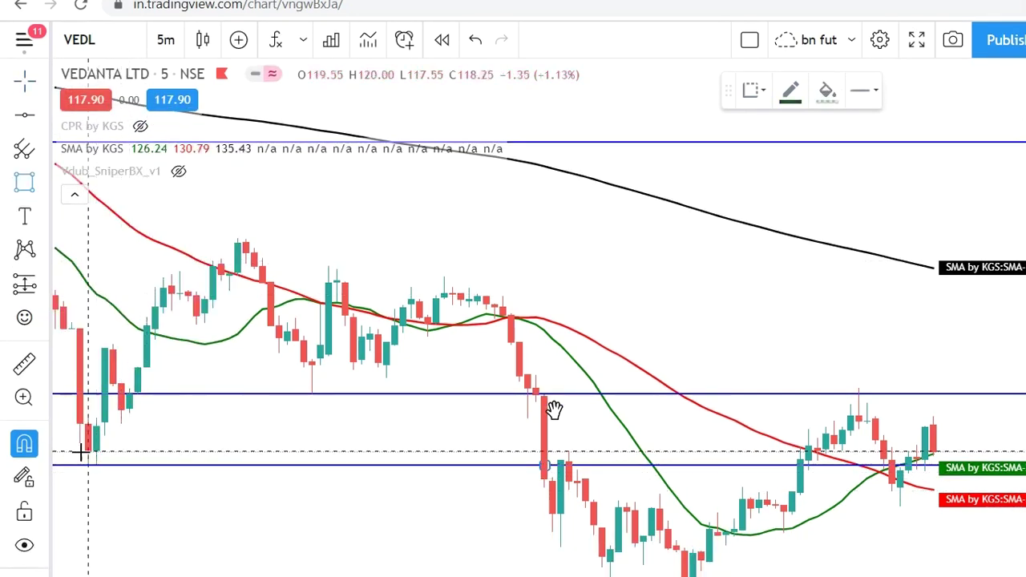
pyautogui.click(94, 457)
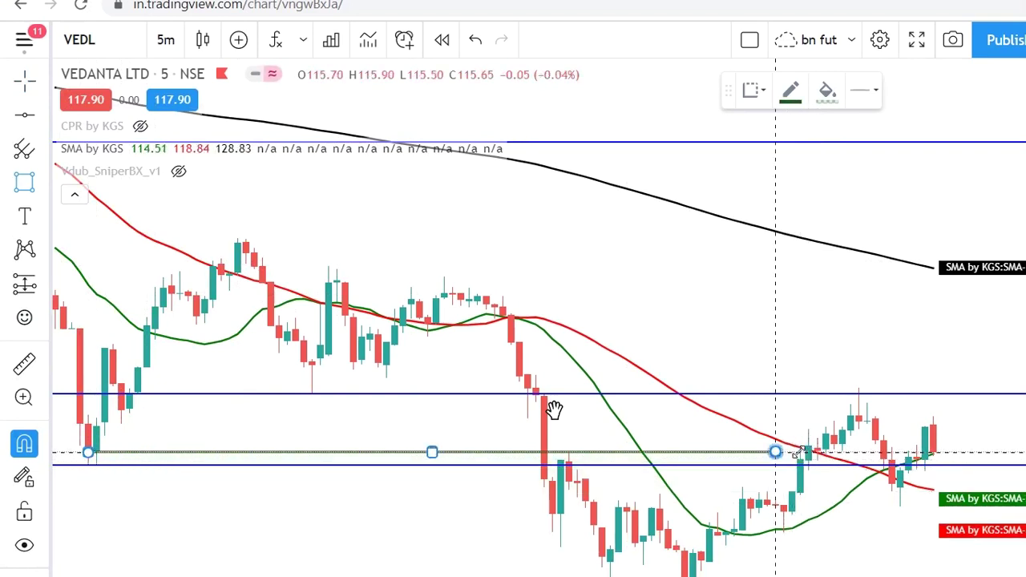
pyautogui.moveTo(792, 492); pyautogui.dragTo(801, 461)
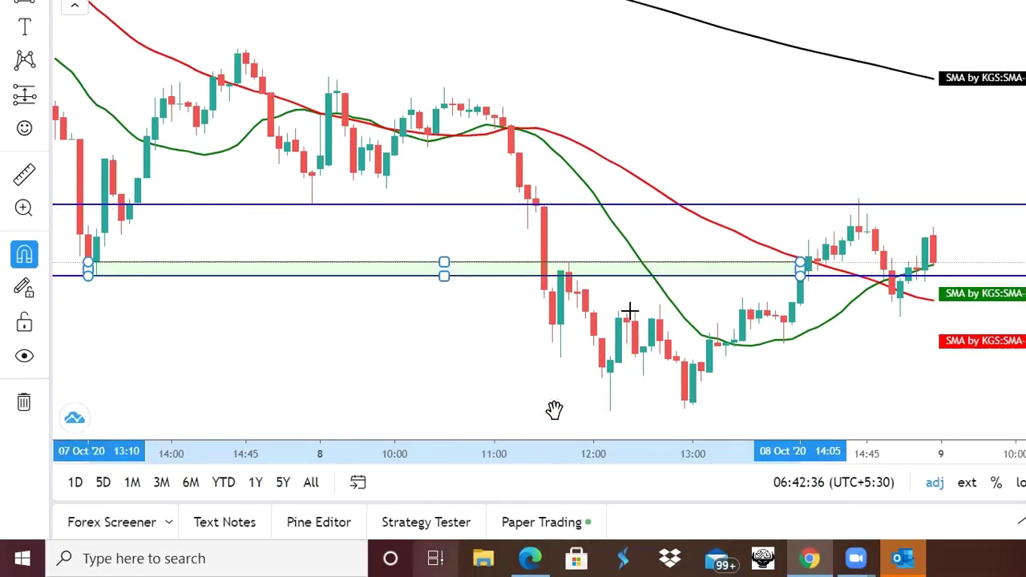
pyautogui.click(174, 280)
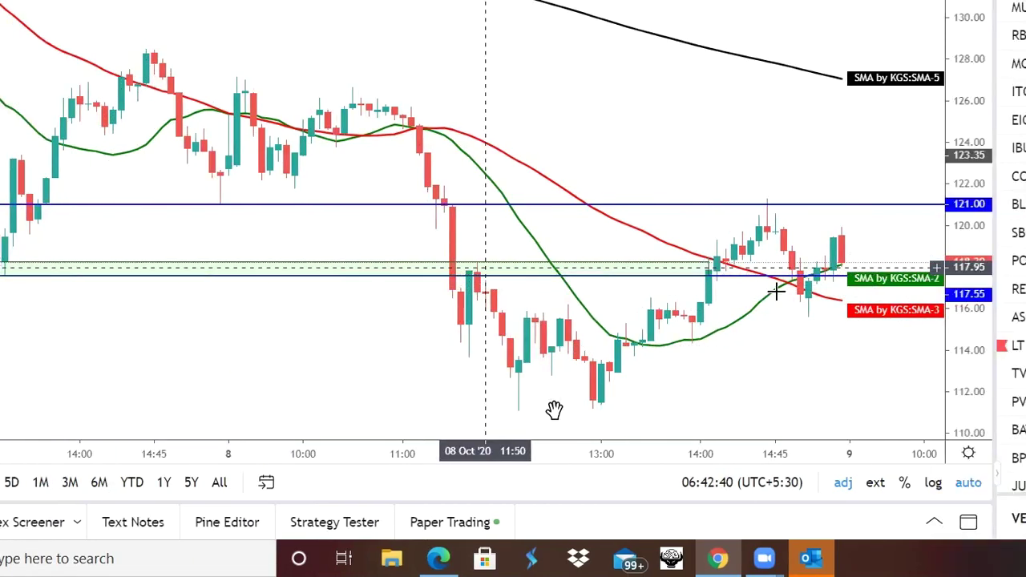
pyautogui.click(709, 271)
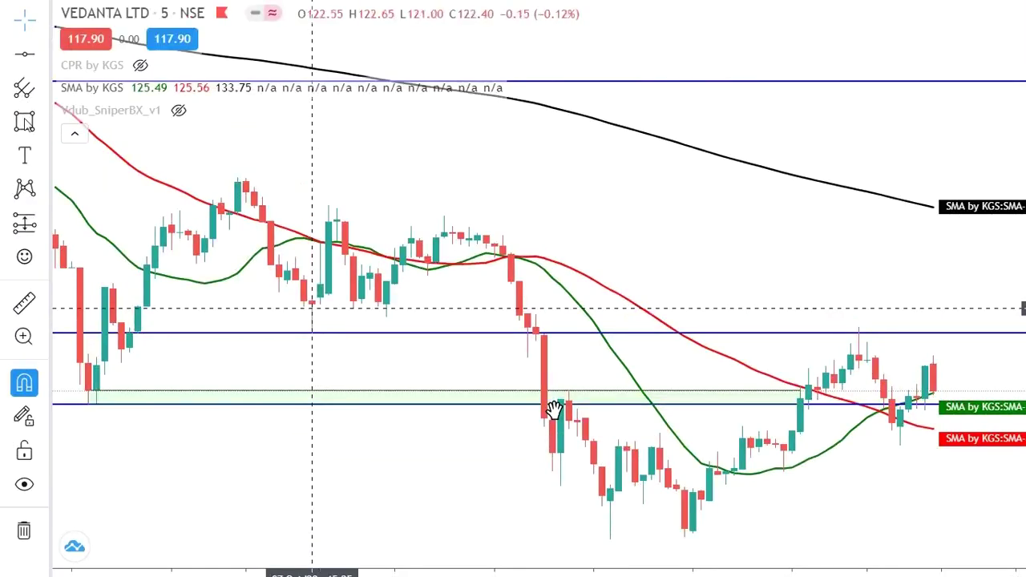
# Draw a rectangle from 122.40 down to 121.00, starting at the 7 October 15:25 candle and extending past the latest candle
pyautogui.click(24, 121)
pyautogui.click(314, 306)
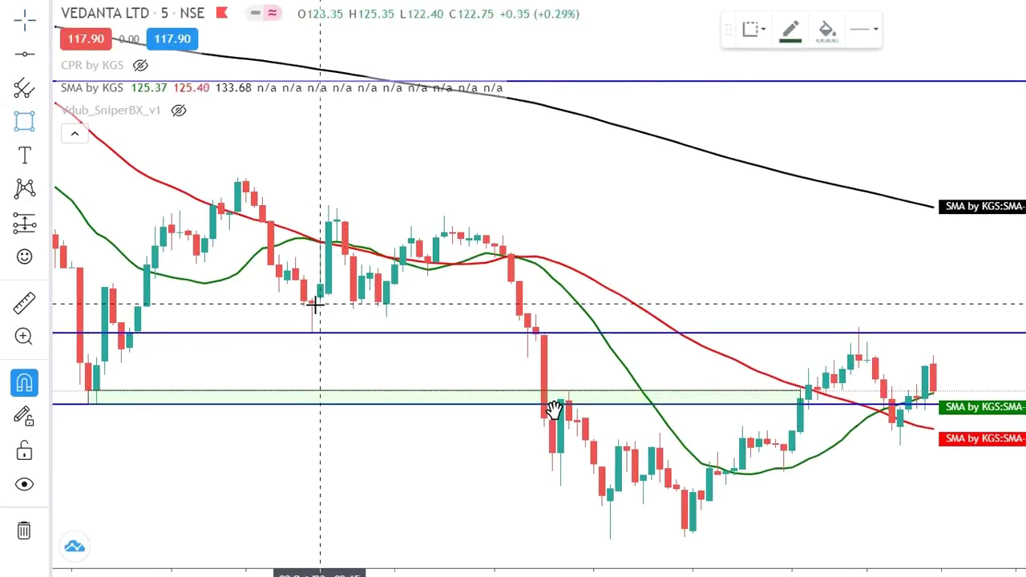
pyautogui.click(312, 335)
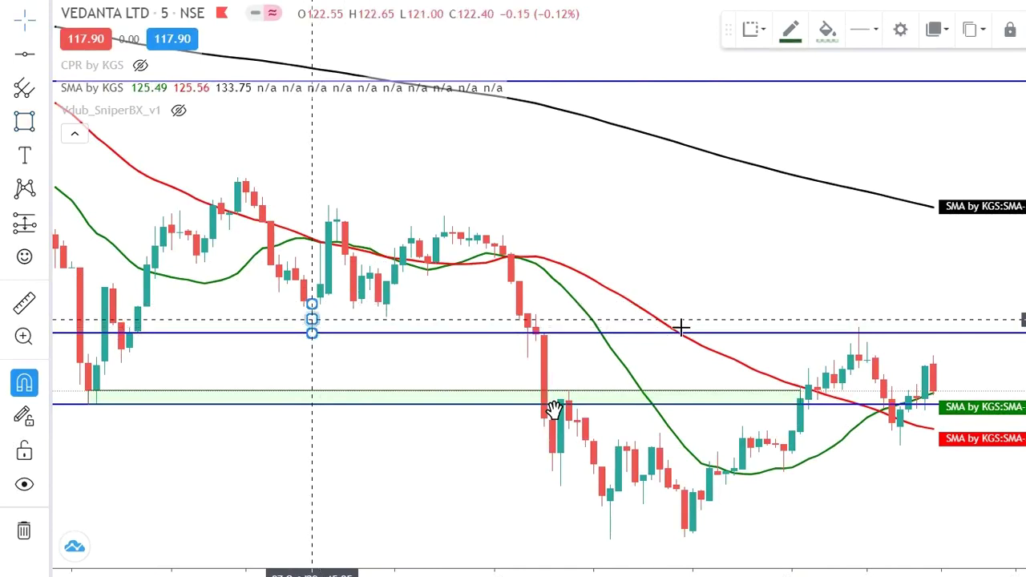
pyautogui.moveTo(312, 320); pyautogui.dragTo(966, 318)
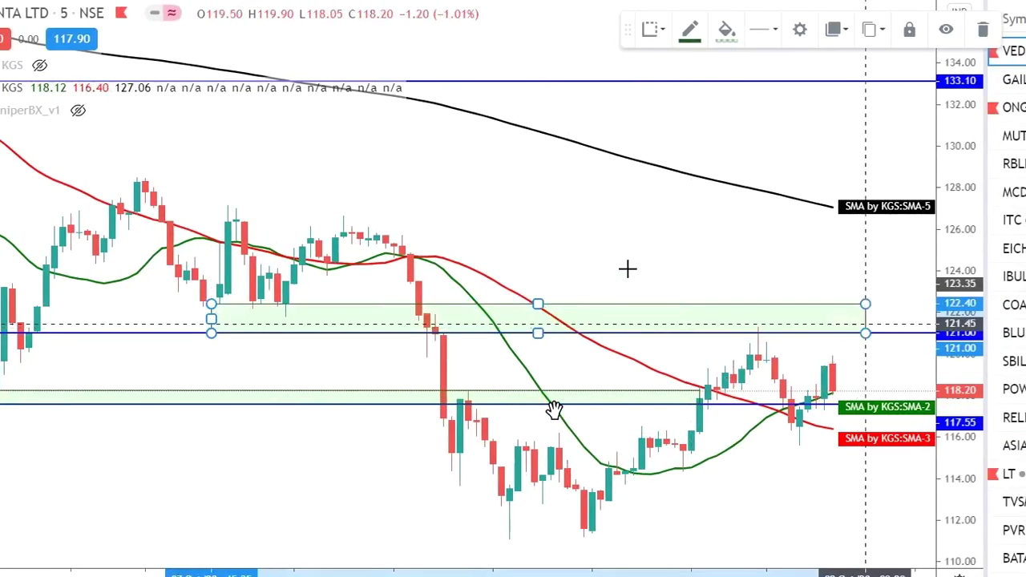
pyautogui.click(687, 337)
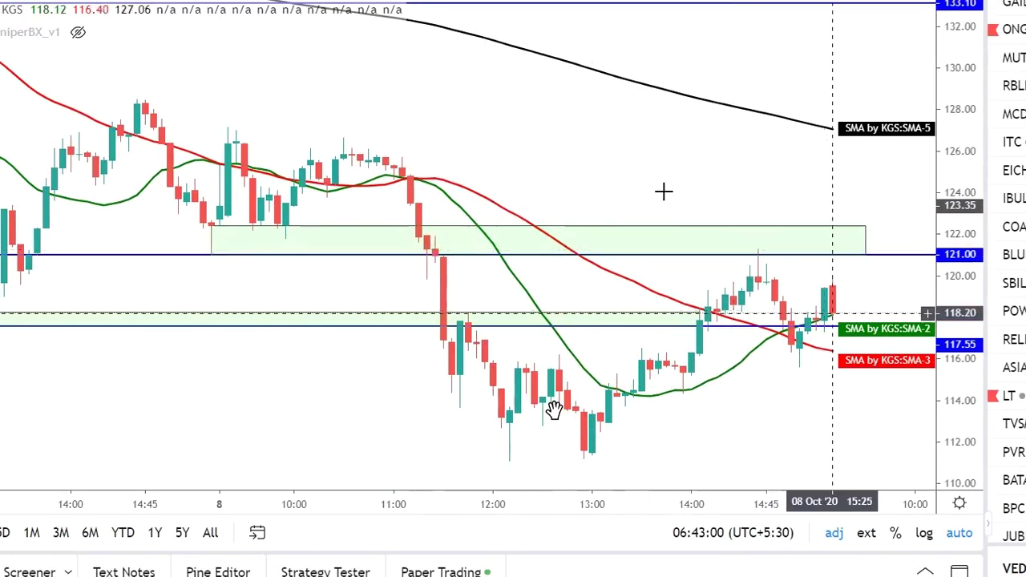
# Examine VEDL's price history back to August 2020 for earlier support around the 121.00 and 117.55 lines
pyautogui.hscroll(5, 481, 289)
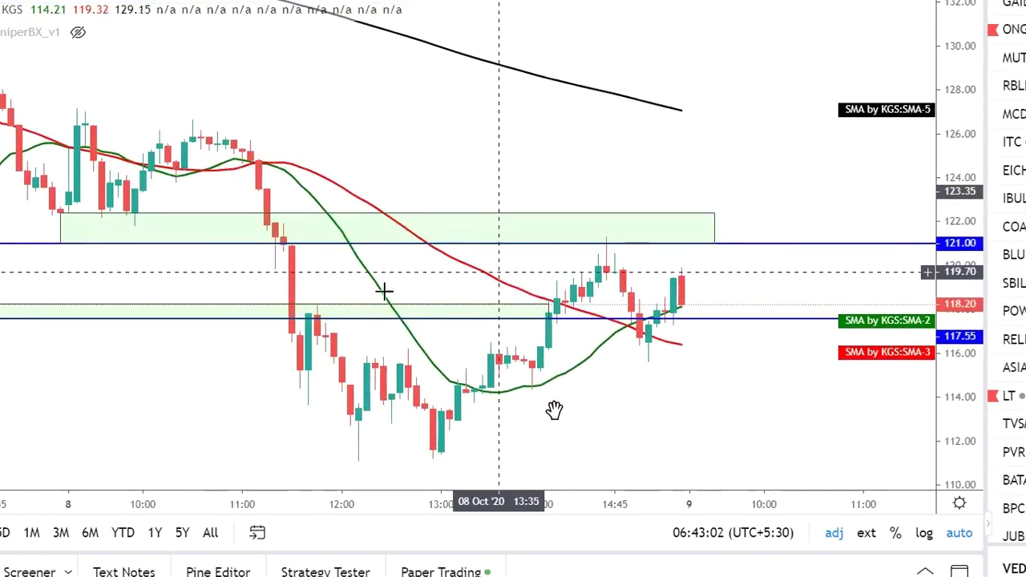
pyautogui.hscroll(-5, 669, 428)
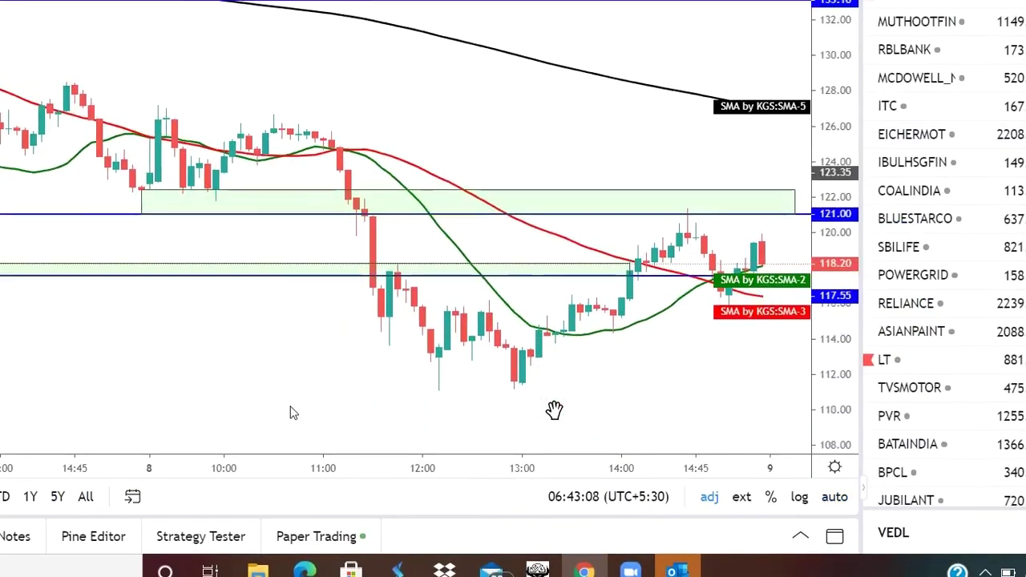
pyautogui.click(270, 415)
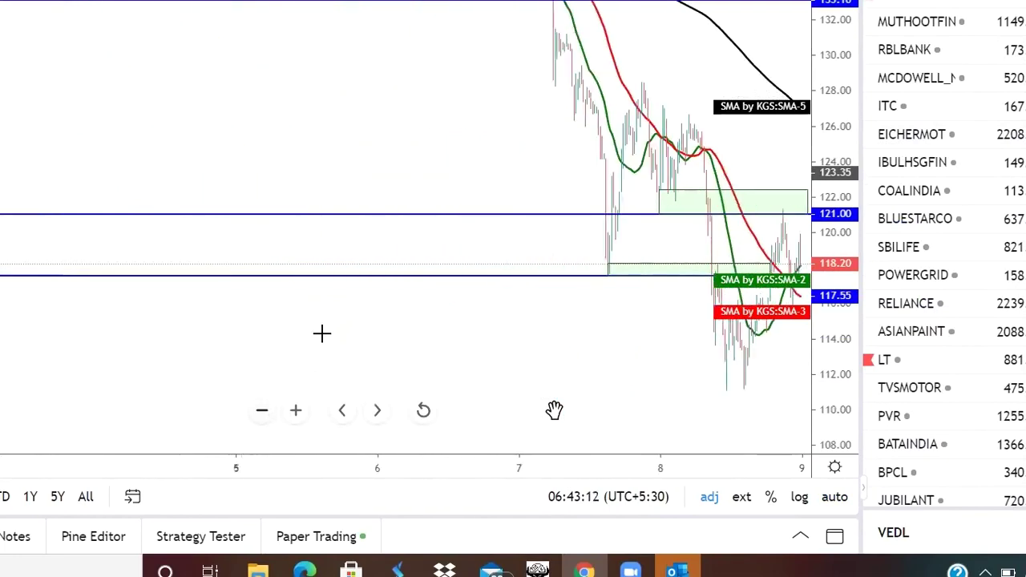
pyautogui.click(265, 415)
pyautogui.click(262, 412)
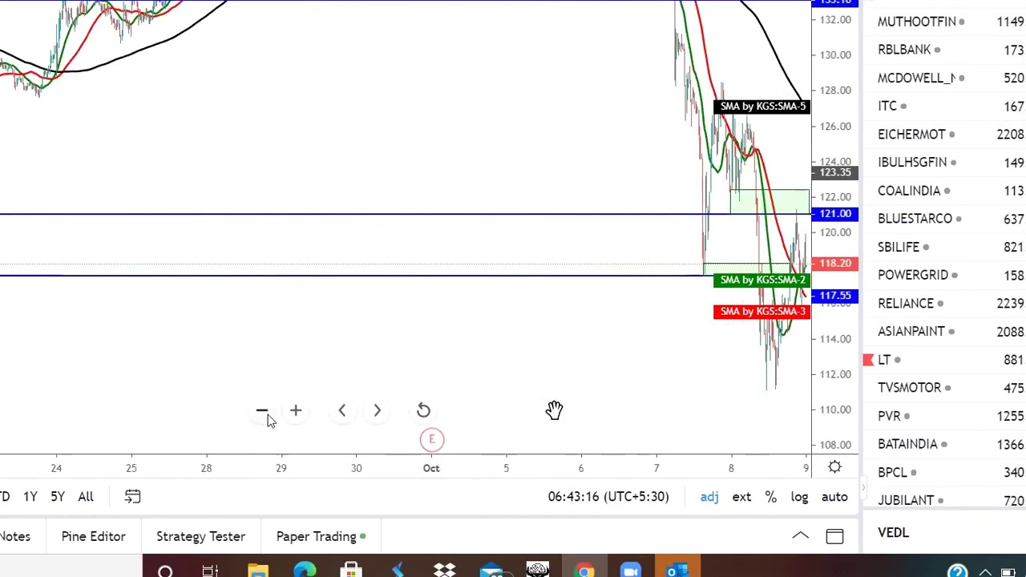
pyautogui.click(265, 414)
pyautogui.click(265, 414)
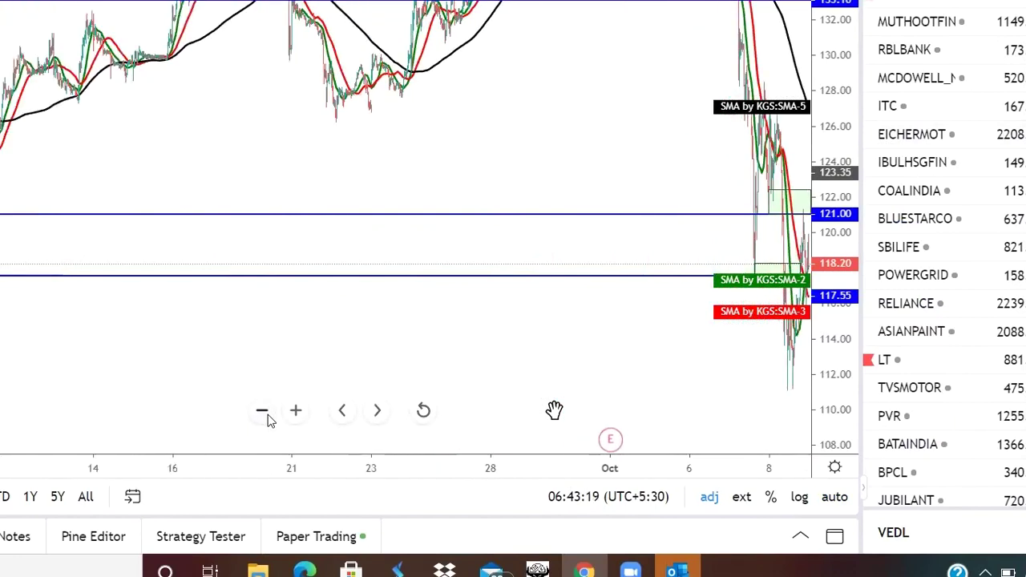
pyautogui.click(263, 413)
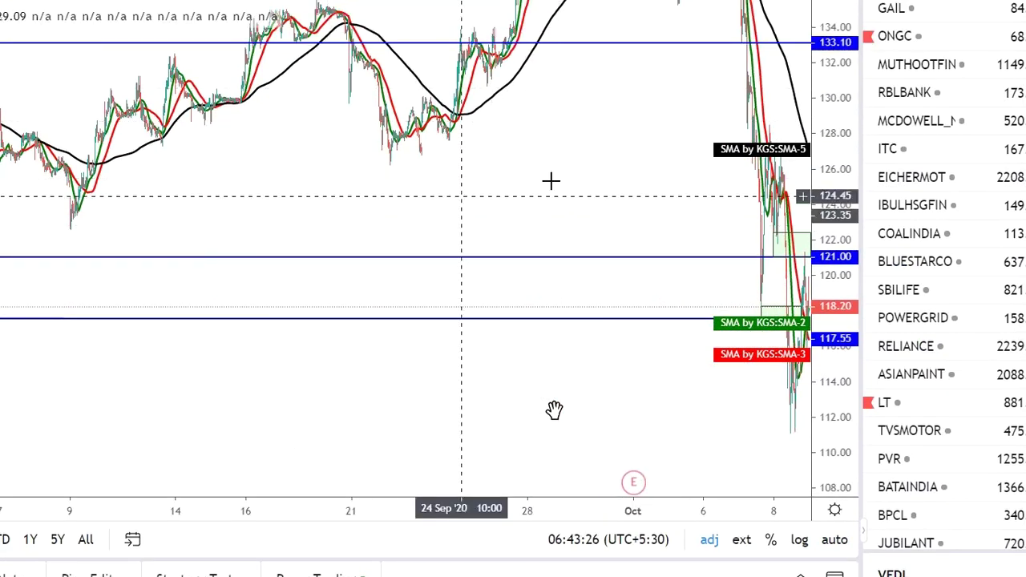
pyautogui.moveTo(461, 196); pyautogui.dragTo(596, 178)
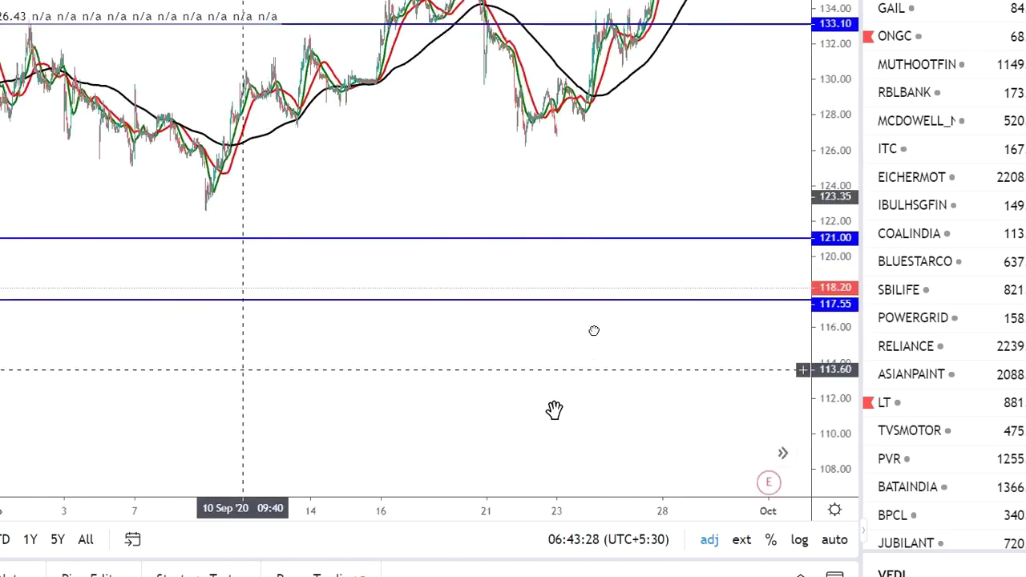
pyautogui.moveTo(246, 362); pyautogui.dragTo(396, 342)
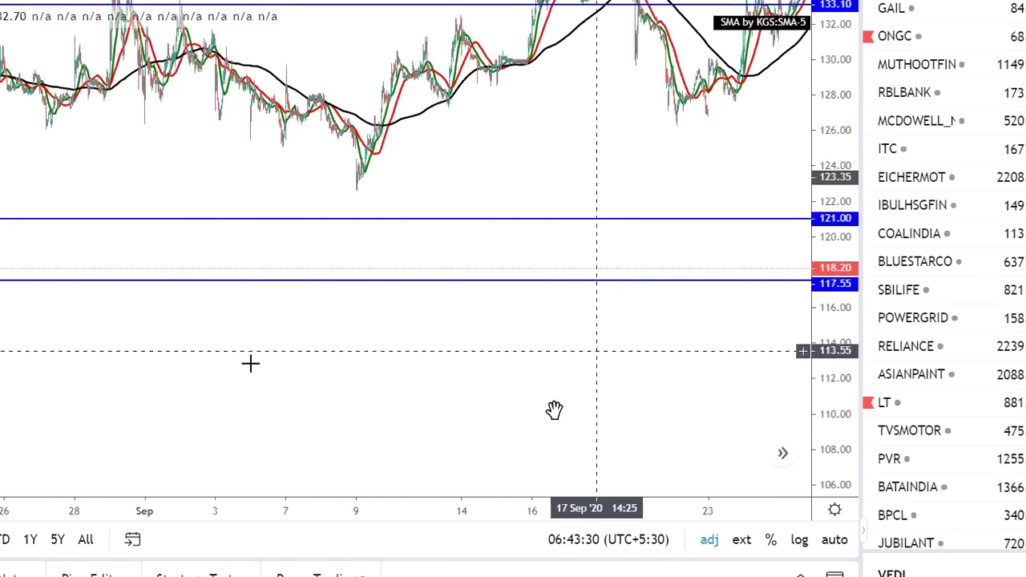
pyautogui.moveTo(596, 351); pyautogui.dragTo(659, 343)
pyautogui.moveTo(513, 354); pyautogui.dragTo(626, 338)
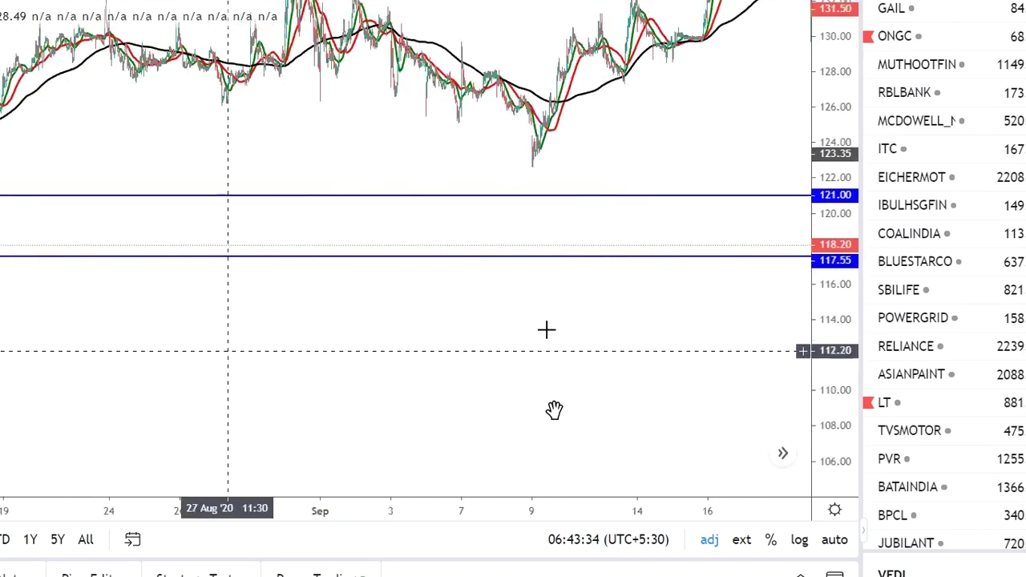
pyautogui.hscroll(-5, 313, 380)
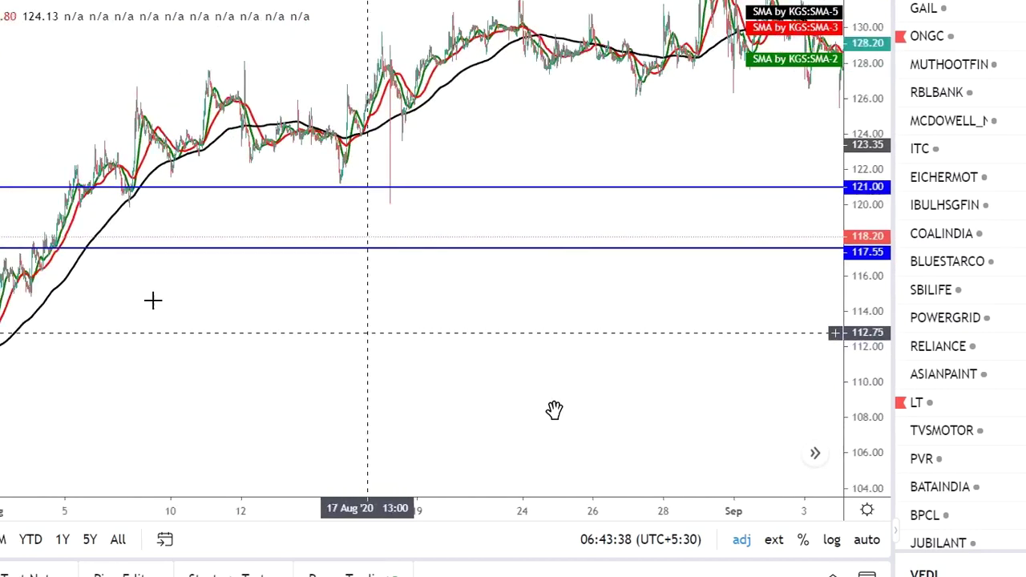
# Move the 117.55 horizontal line down to the early August 2020 swing low at 115.05
pyautogui.hscroll(-2, 152, 297)
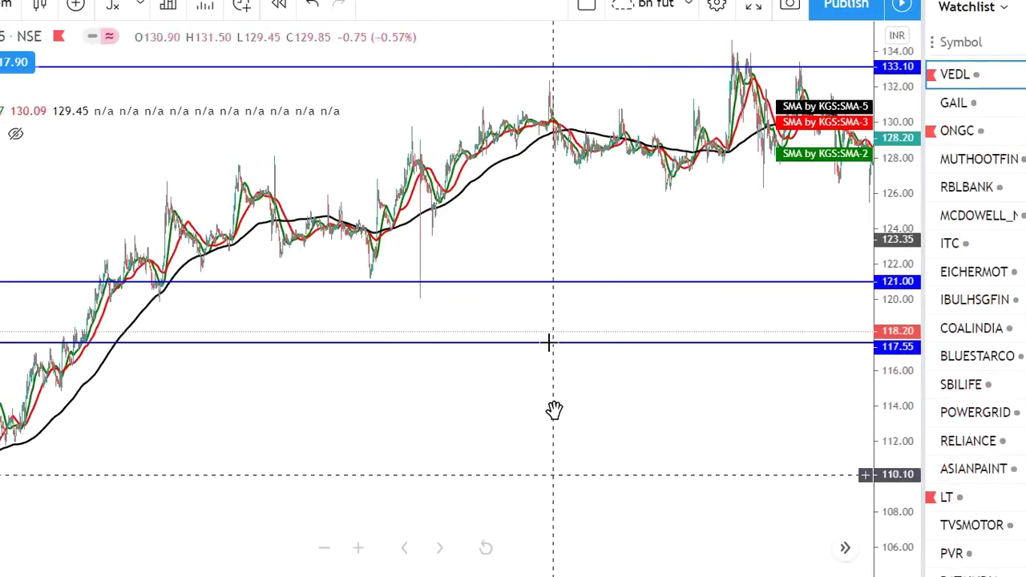
pyautogui.moveTo(387, 353); pyautogui.dragTo(357, 362)
pyautogui.moveTo(164, 362)
pyautogui.mouseDown()
pyautogui.moveTo(173, 396)
pyautogui.moveTo(178, 347)
pyautogui.mouseUp()
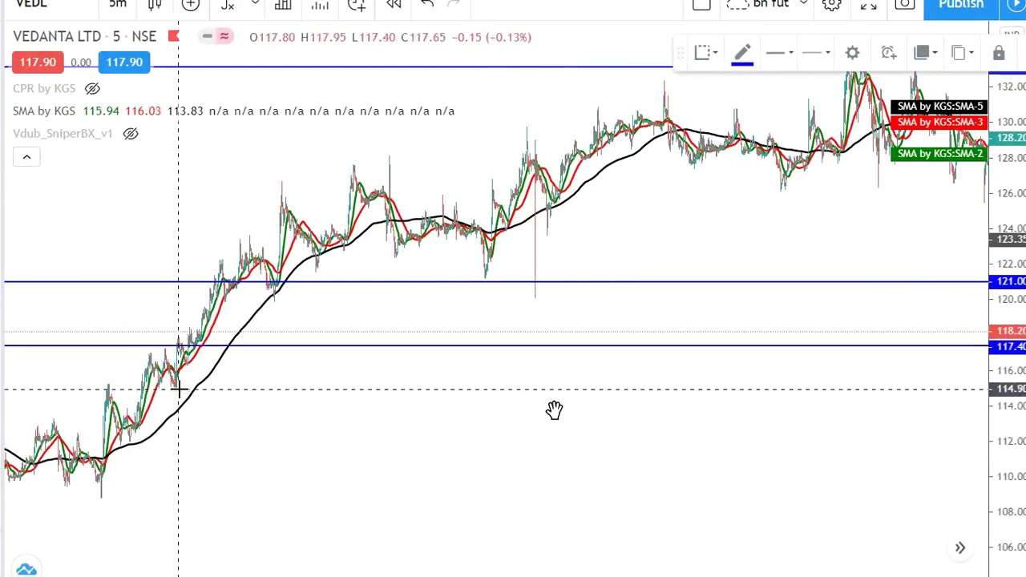
pyautogui.moveTo(178, 391); pyautogui.dragTo(177, 394)
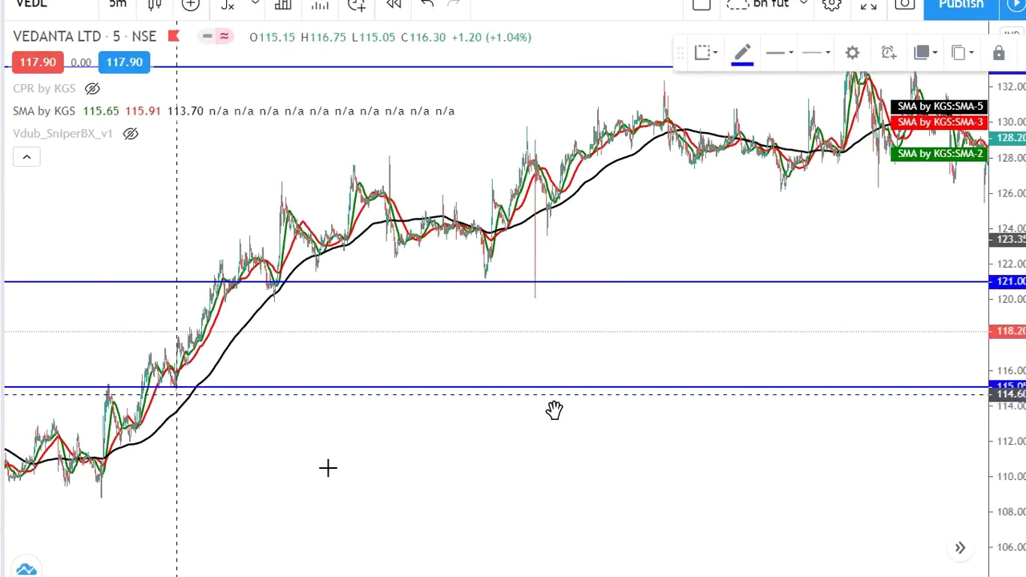
pyautogui.click(717, 468)
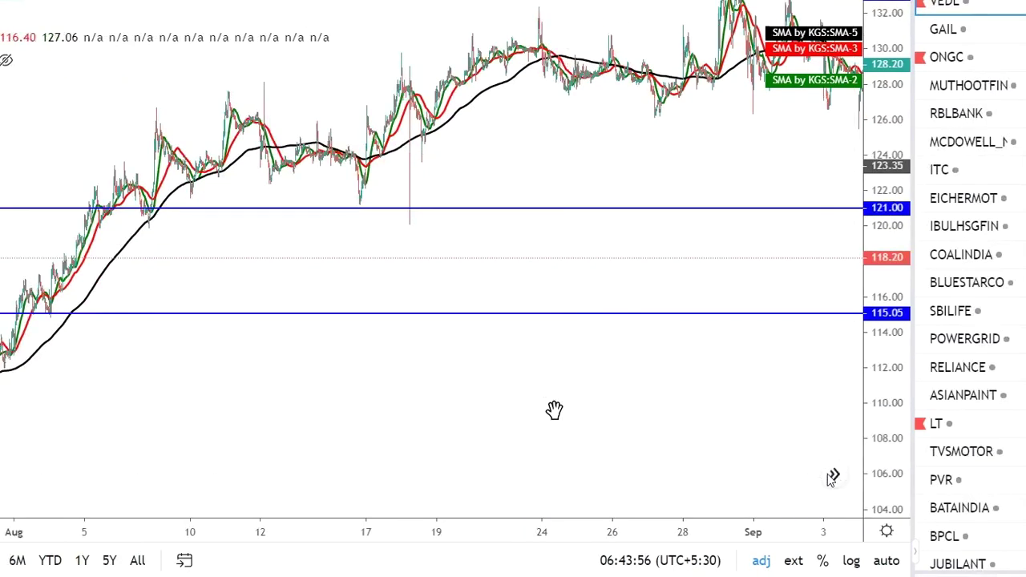
# Move the 121.00 and 115.05 horizontal lines down to the lower support levels at 112.00 and 109.80, based on the late July to early August lows
pyautogui.click(833, 476)
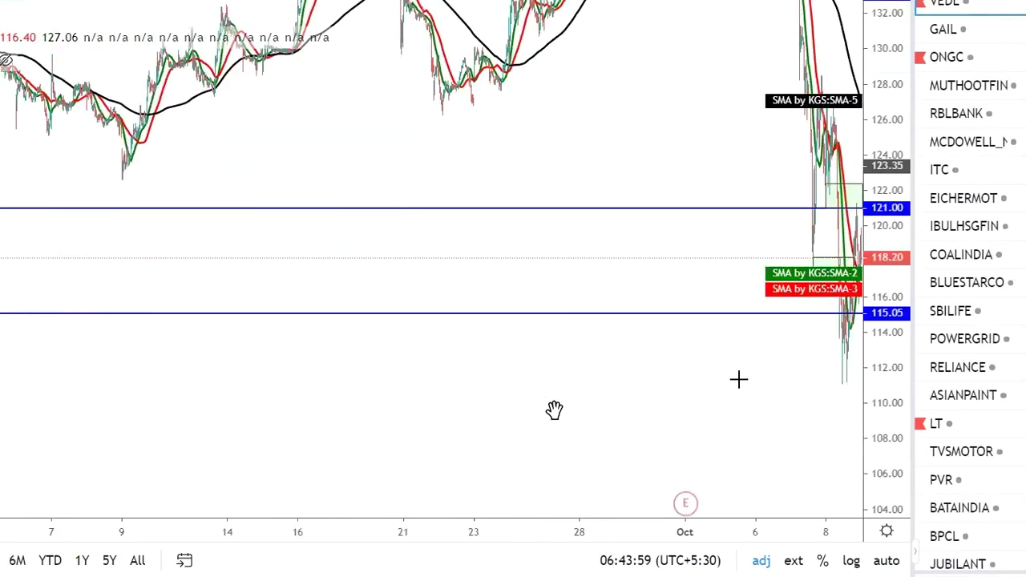
pyautogui.hscroll(5, 362, 412)
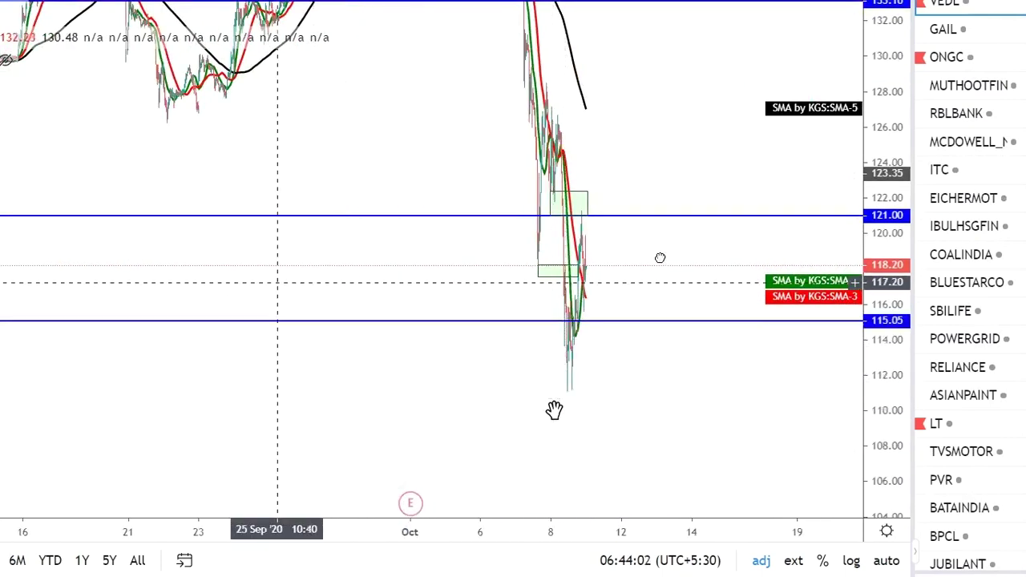
pyautogui.hscroll(-8, 554, 410)
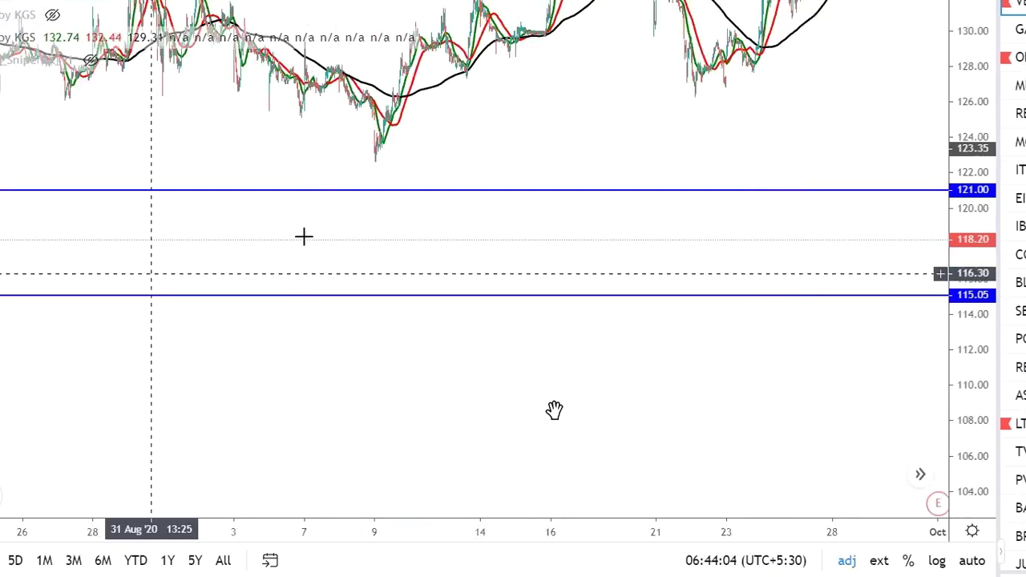
pyautogui.hscroll(-8, 554, 410)
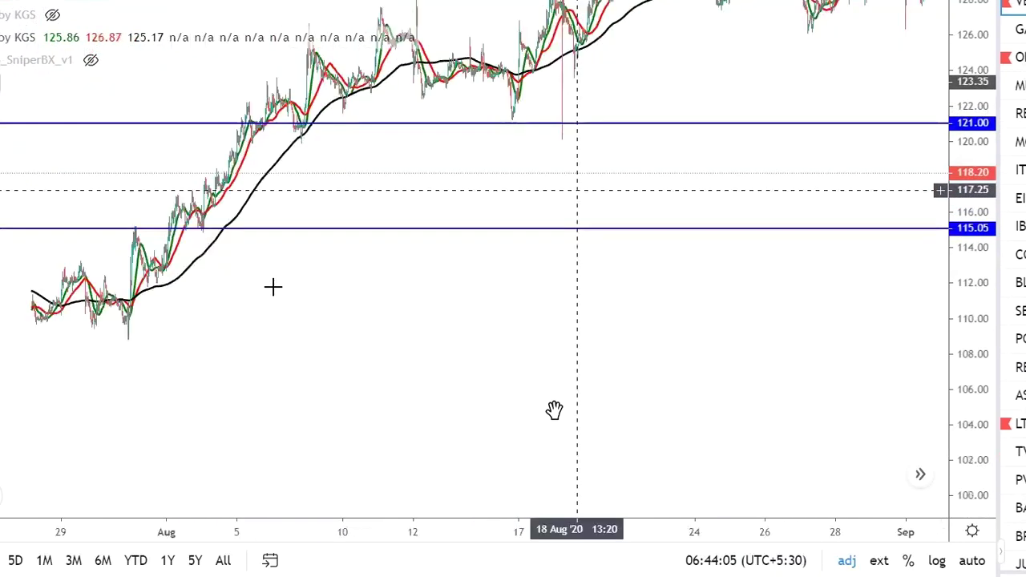
pyautogui.hscroll(-1, 555, 409)
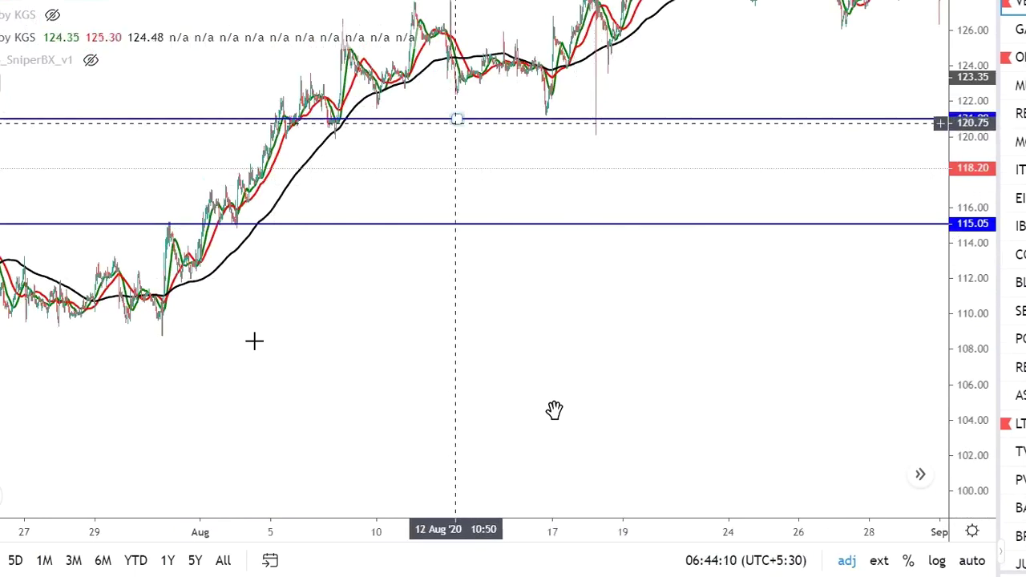
pyautogui.moveTo(182, 334); pyautogui.dragTo(245, 289)
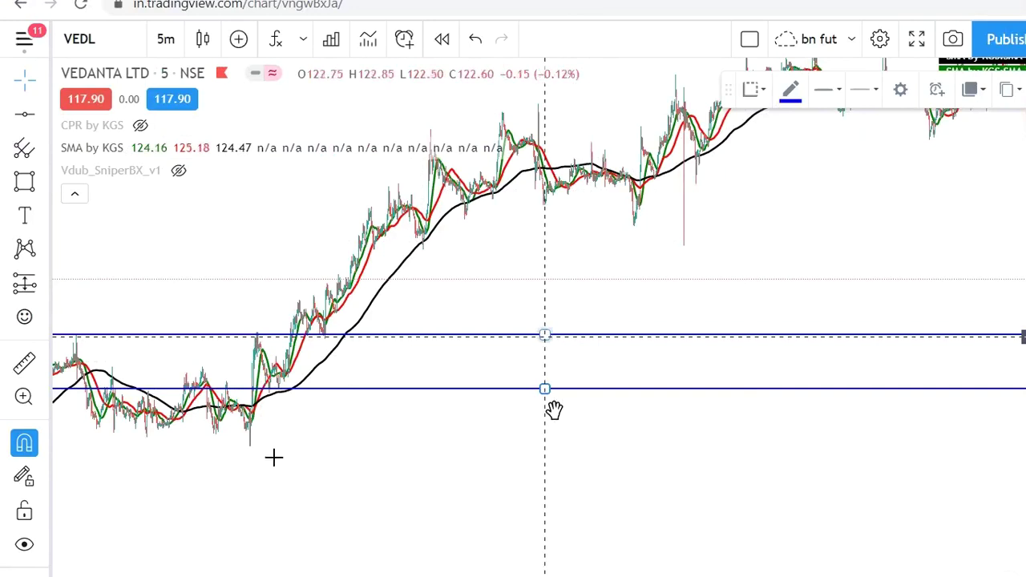
pyautogui.moveTo(273, 457); pyautogui.dragTo(217, 441)
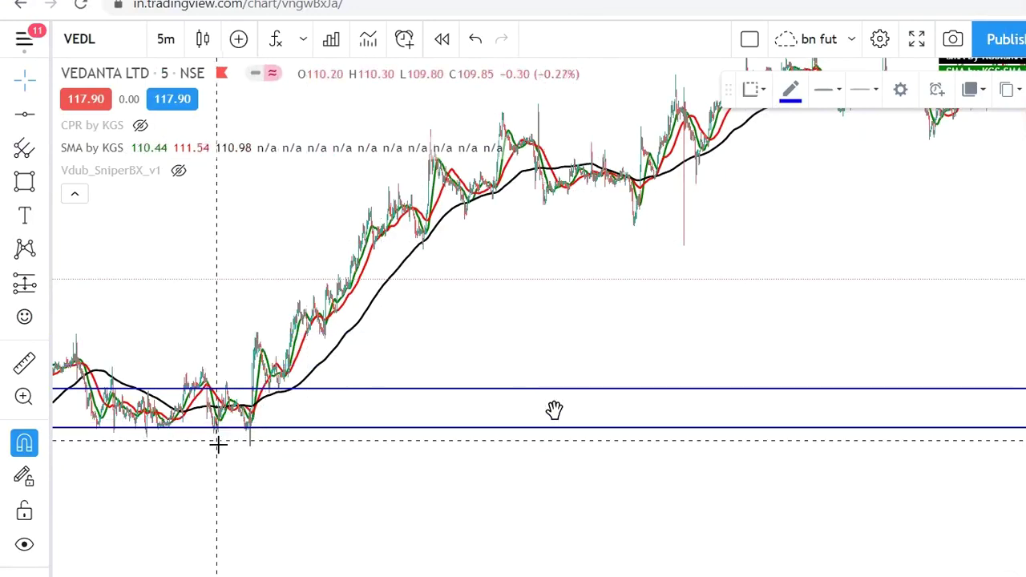
pyautogui.click(544, 426)
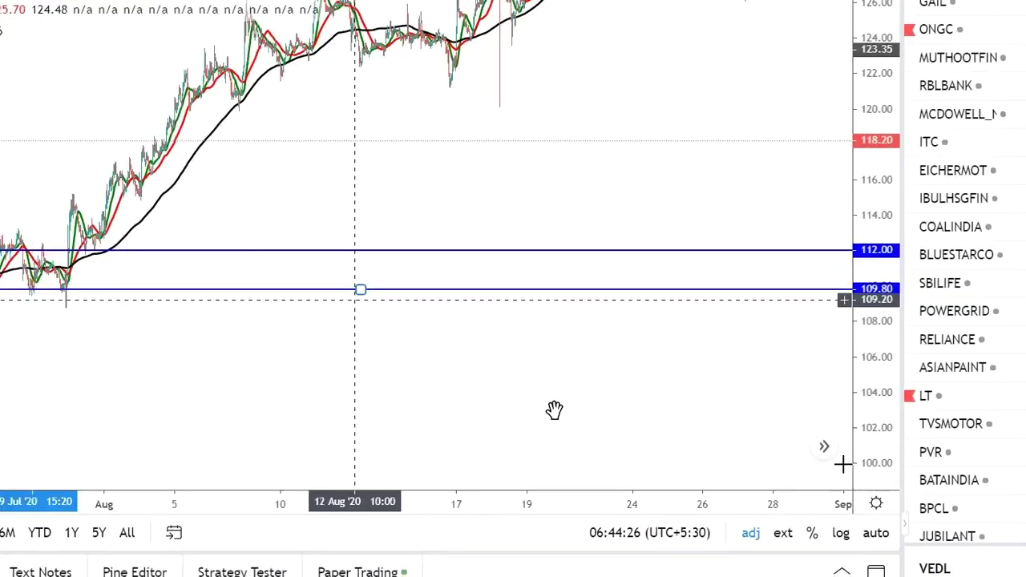
# Delete the two green rectangle zones around the 7 and 8 October candles
pyautogui.click(825, 448)
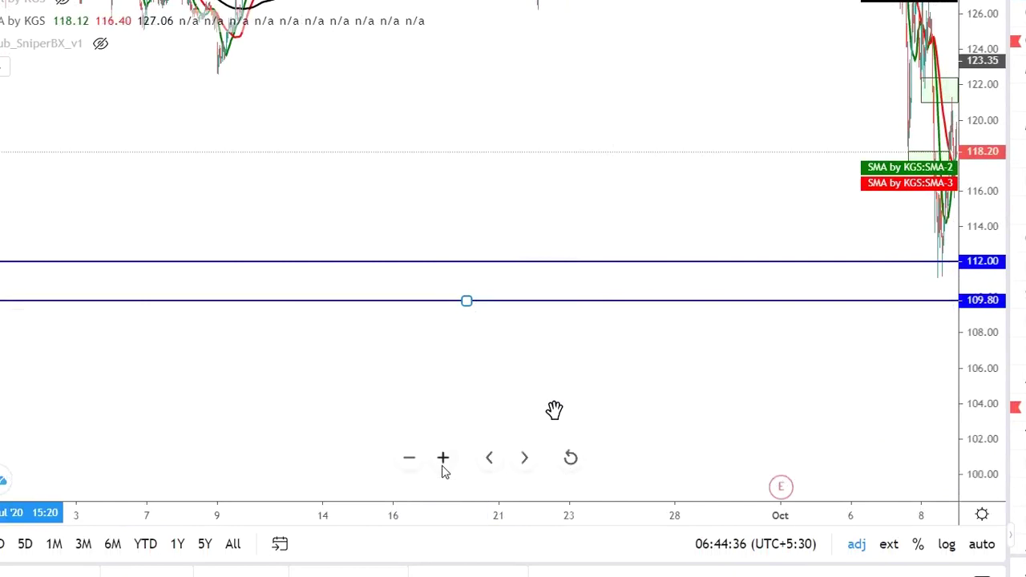
pyautogui.click(443, 465)
pyautogui.click(444, 465)
pyautogui.click(443, 465)
pyautogui.click(443, 466)
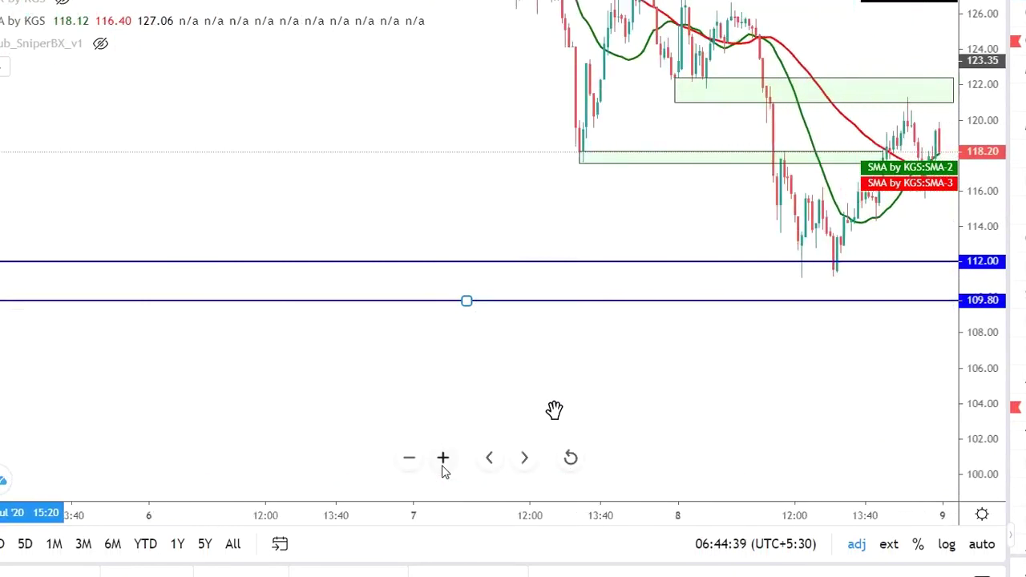
pyautogui.click(442, 467)
pyautogui.click(442, 467)
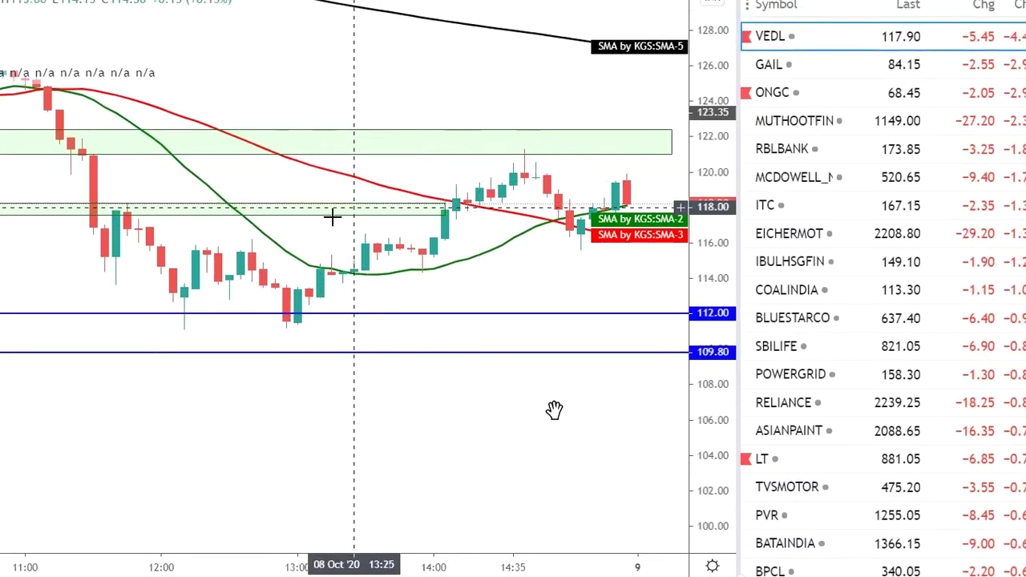
pyautogui.click(334, 211)
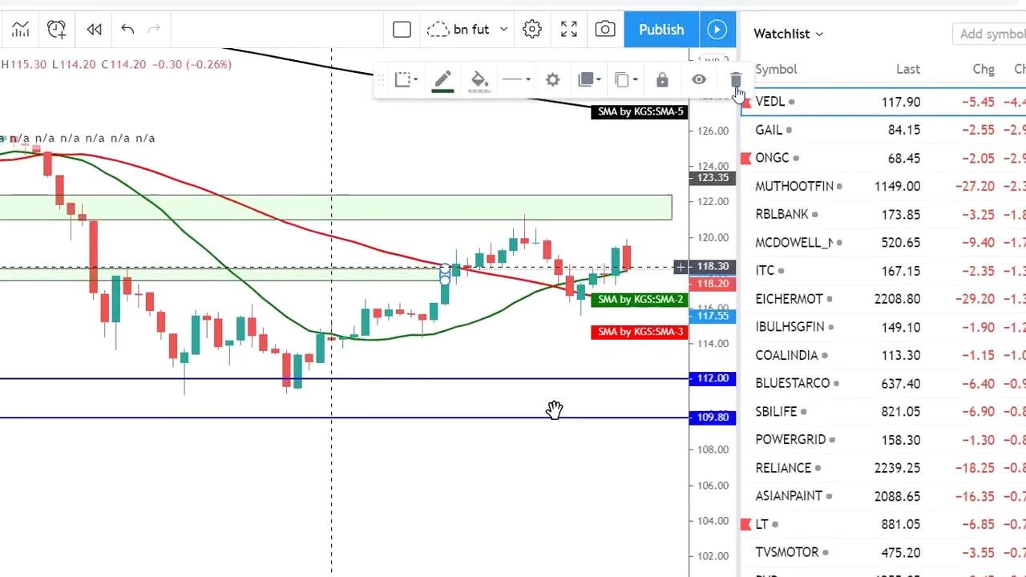
pyautogui.press('Escape')
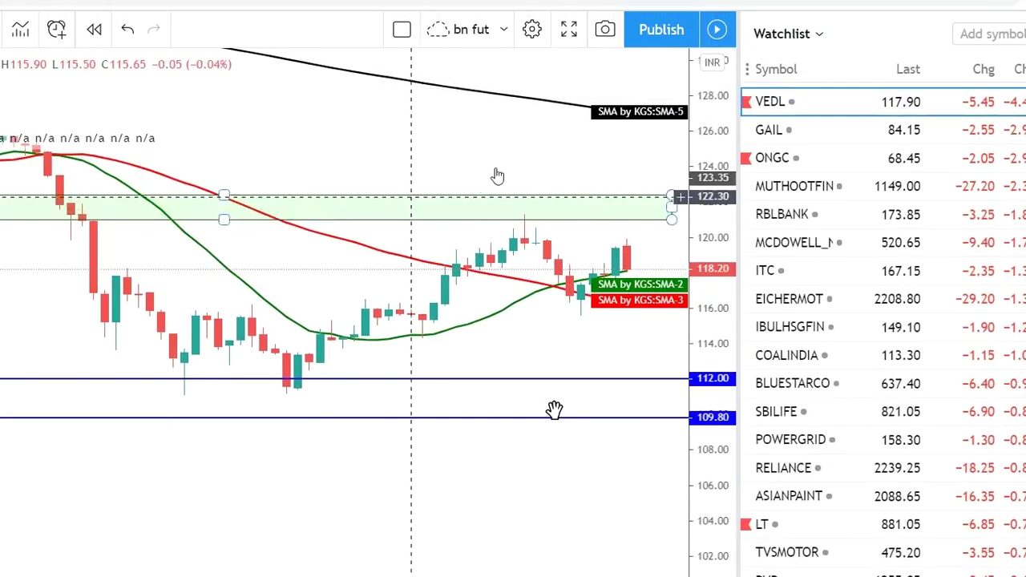
pyautogui.click(728, 80)
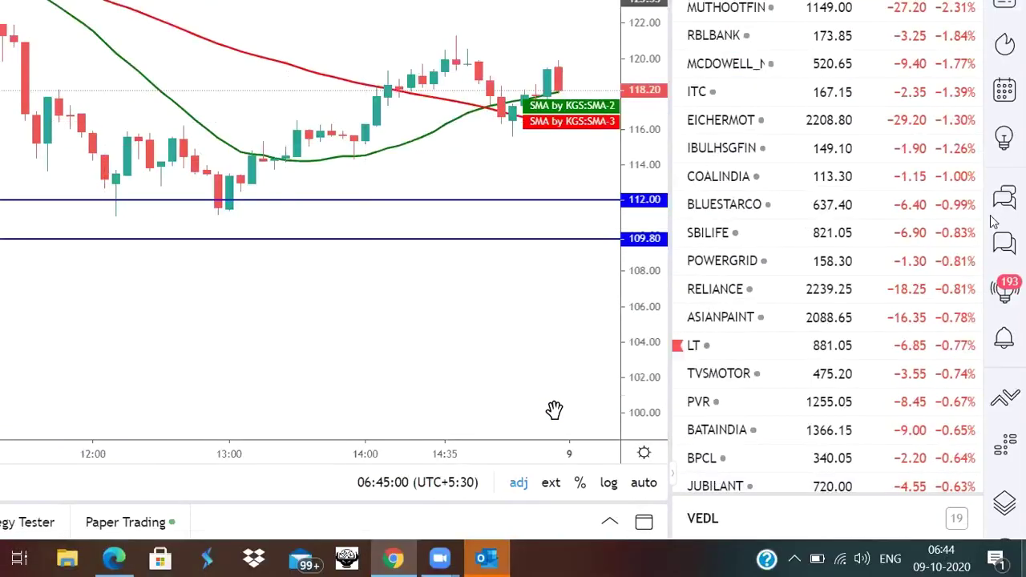
# Examine the 112.00 and 109.80 support lines on VEDL's 1-day and 1-week charts
pyautogui.click(152, 87)
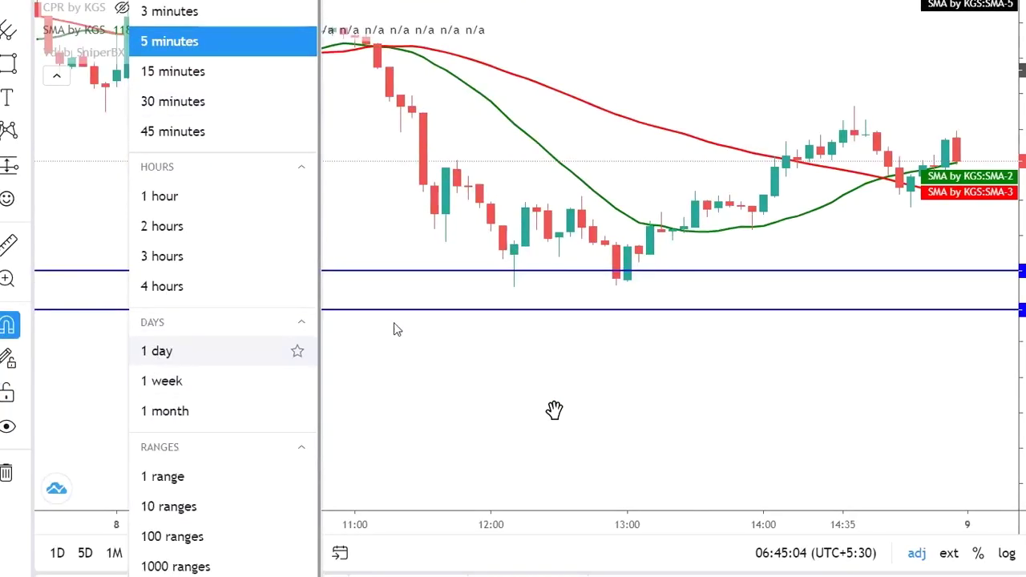
pyautogui.press('Return')
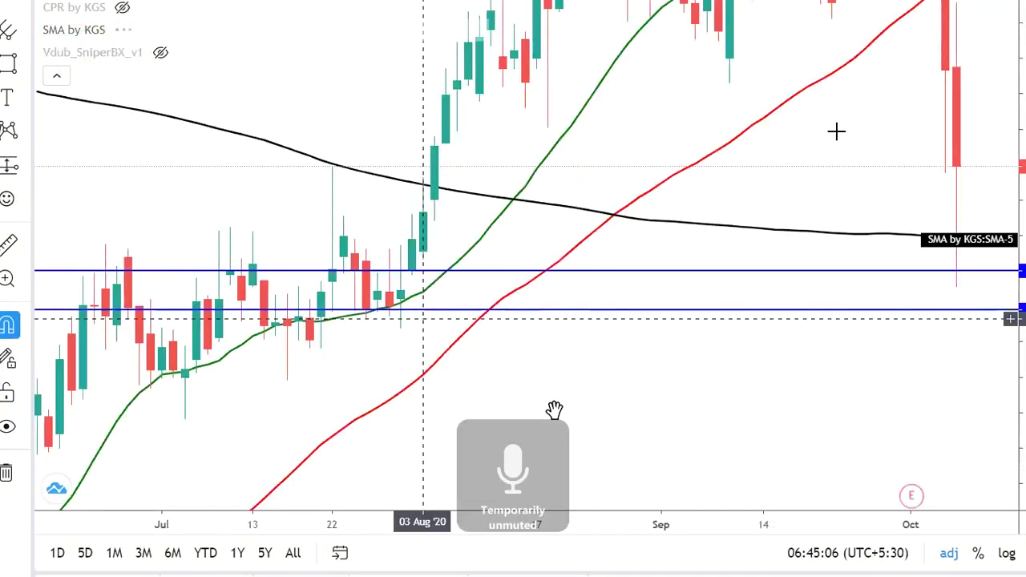
pyautogui.moveTo(676, 130); pyautogui.dragTo(638, 187)
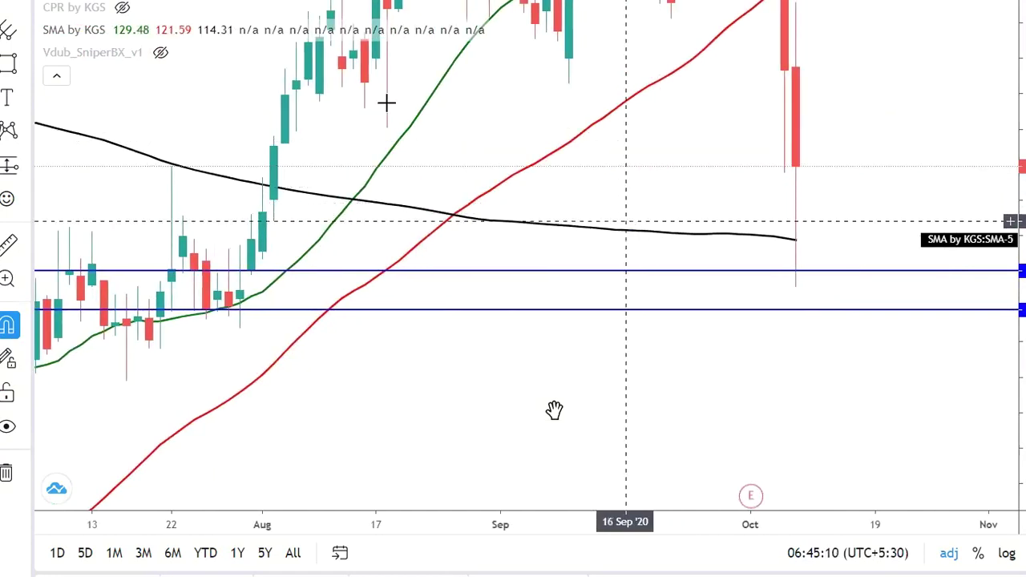
pyautogui.click(168, 83)
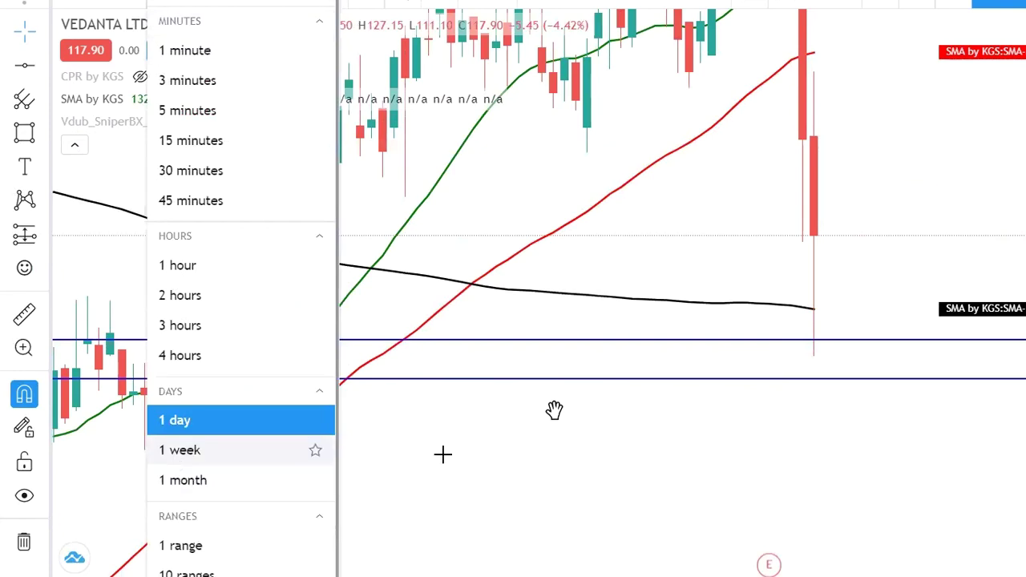
pyautogui.click(599, 435)
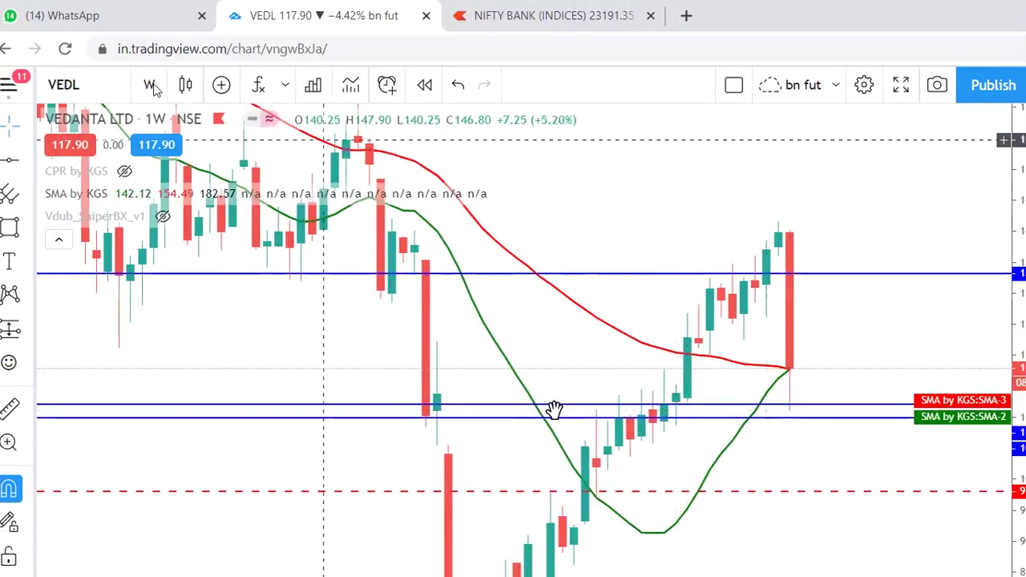
# Return the VEDL chart to the 5-minute timeframe and delete the 112.00 and 109.80 horizontal lines
pyautogui.click(149, 84)
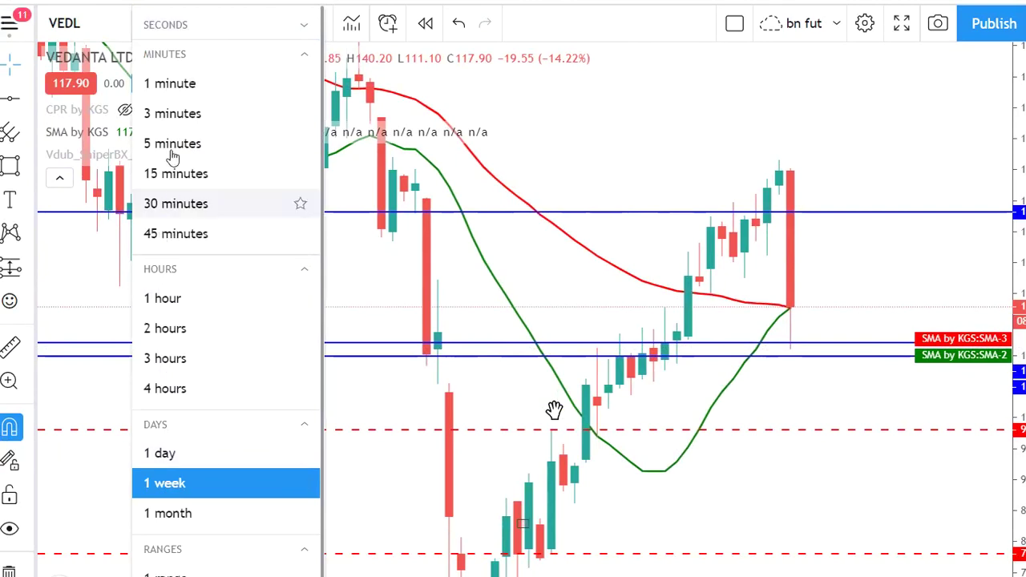
pyautogui.click(173, 144)
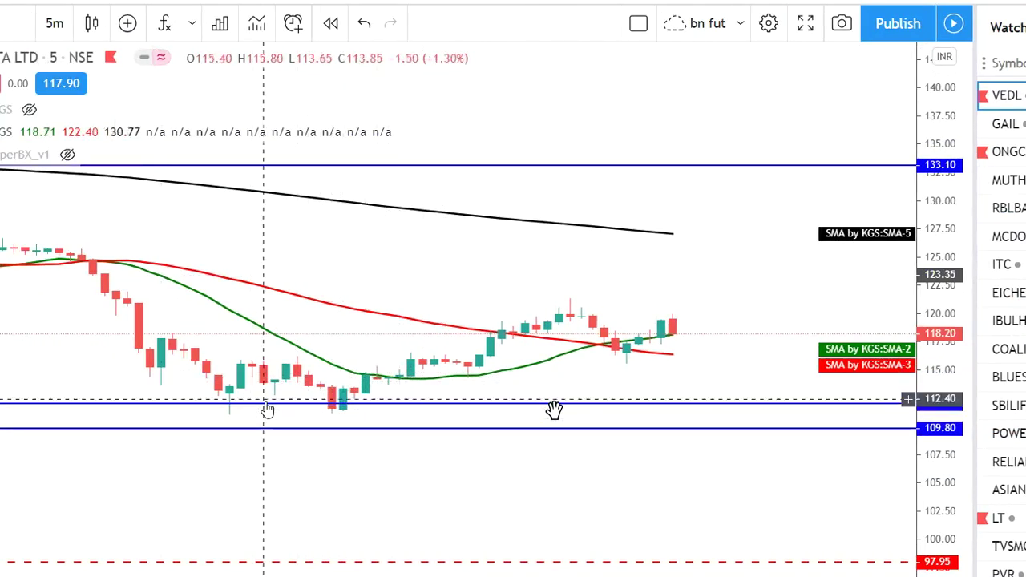
pyautogui.click(554, 404)
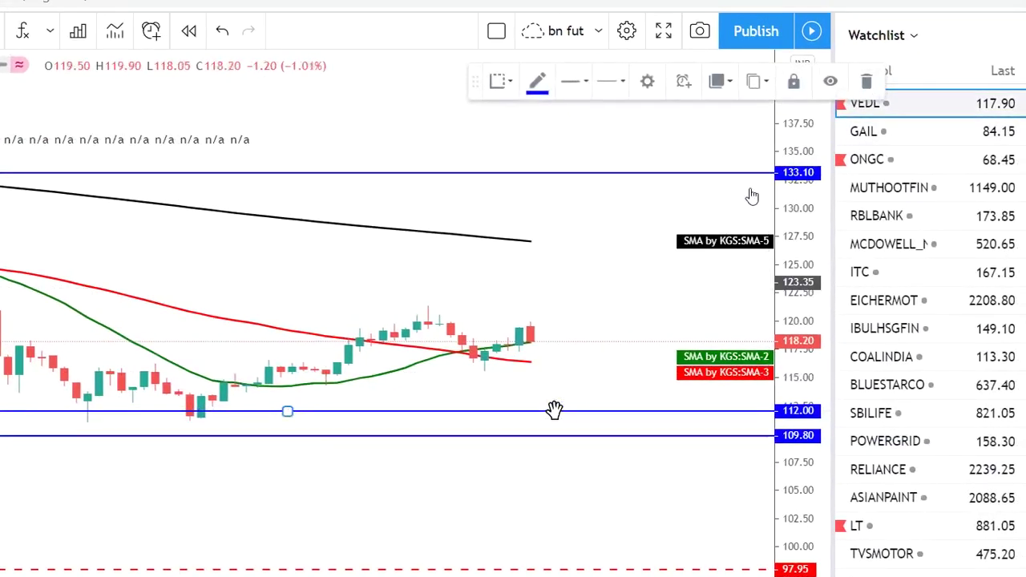
pyautogui.press('Delete')
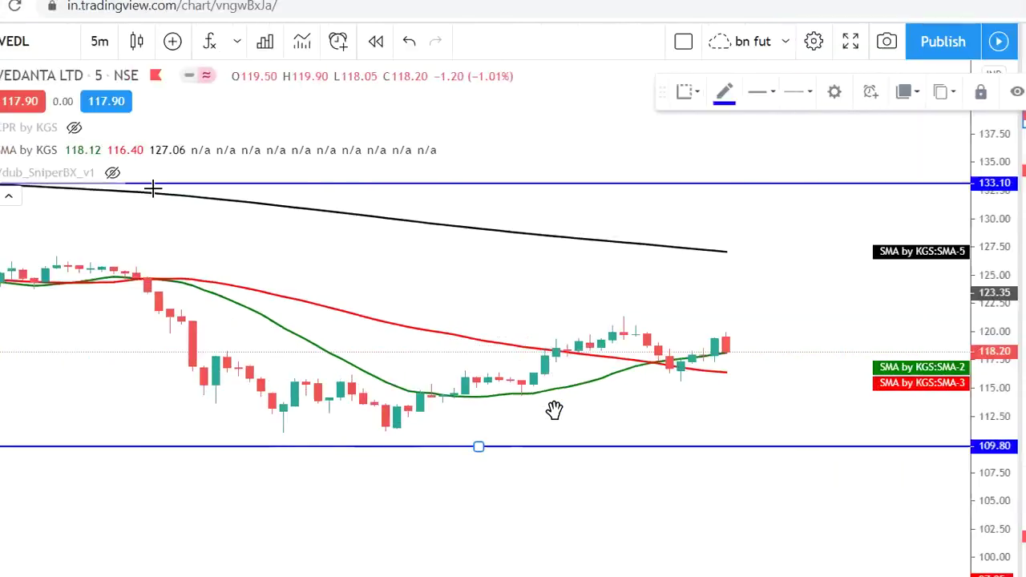
pyautogui.press('Delete')
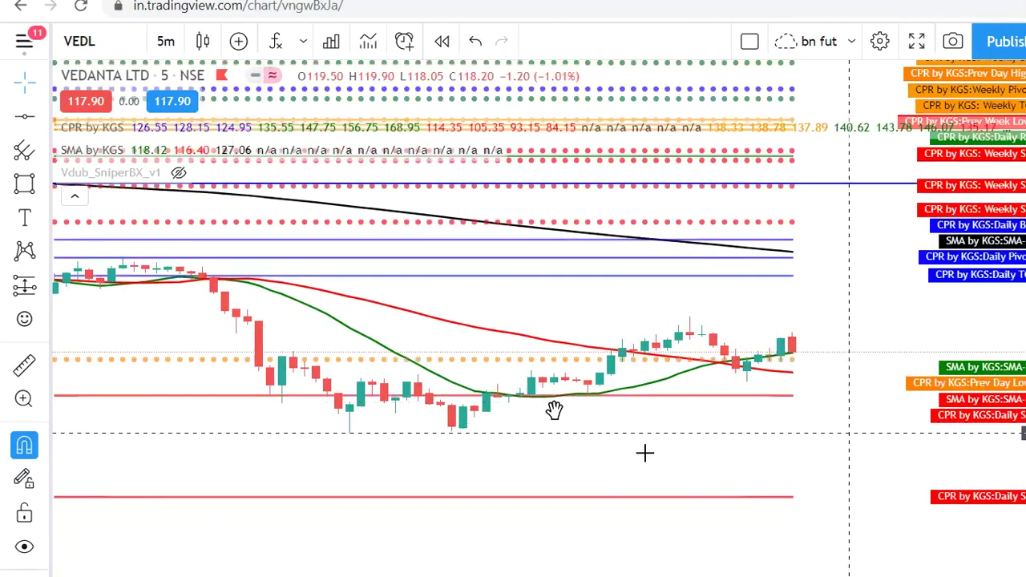
# Check the 8 October candles against the CPR by KGS pivot levels and hide that indicator
pyautogui.moveTo(492, 415); pyautogui.dragTo(554, 410)
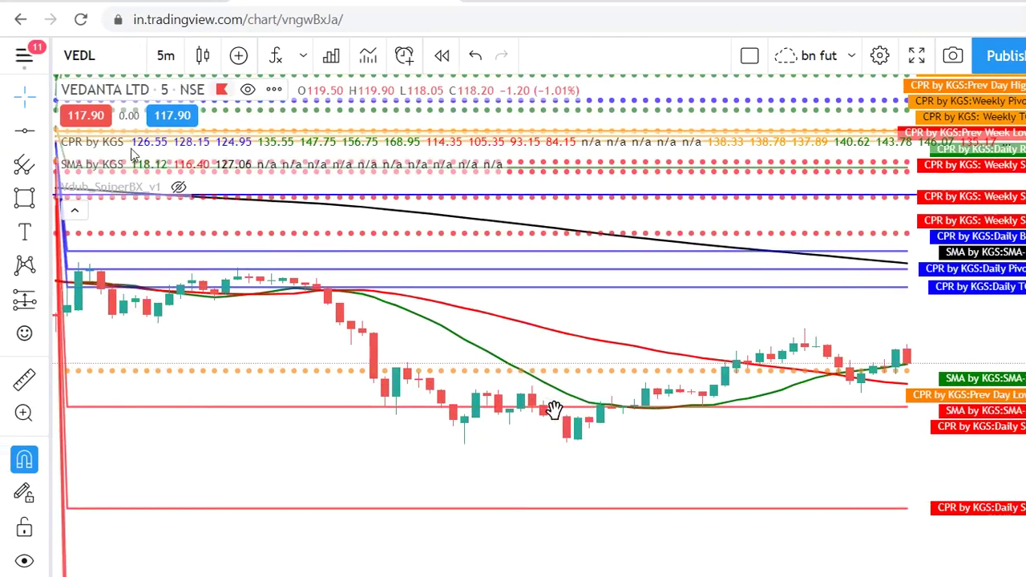
pyautogui.moveTo(140, 146)
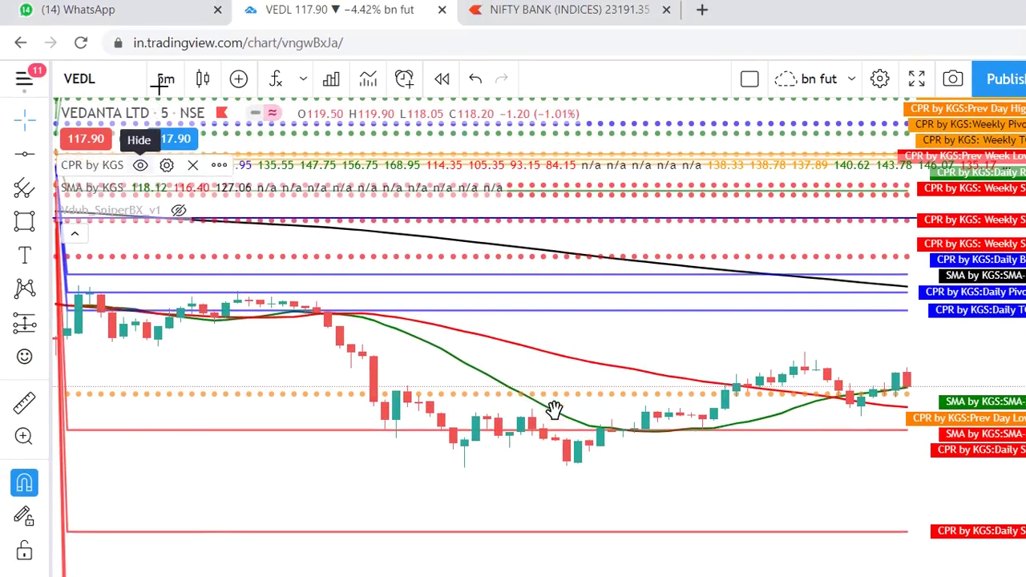
pyautogui.click(141, 142)
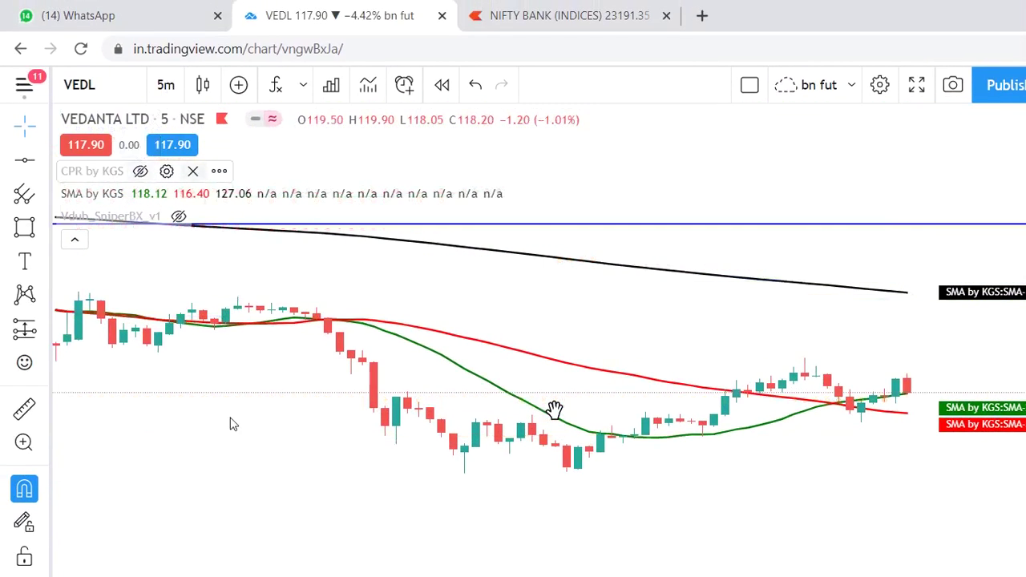
# Switch VEDL to the 1-day timeframe and examine the June to October 2020 candles against the moving averages
pyautogui.click(165, 85)
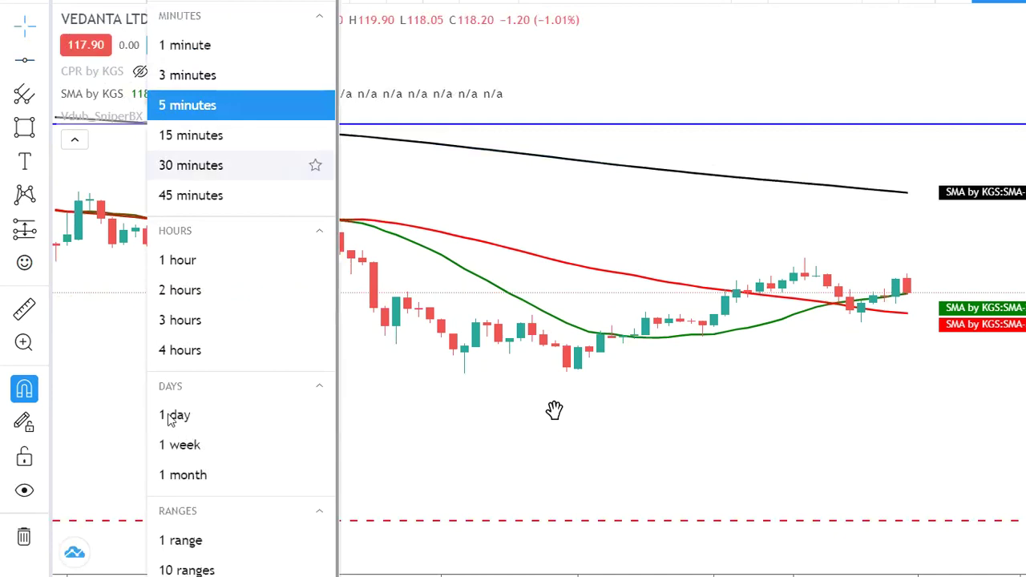
pyautogui.click(621, 462)
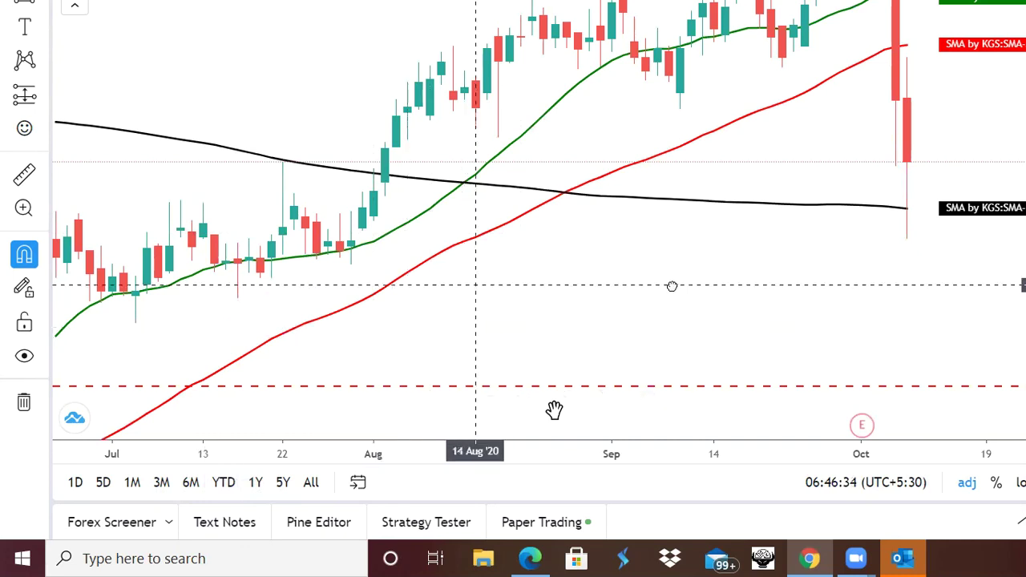
pyautogui.hscroll(-5, 671, 286)
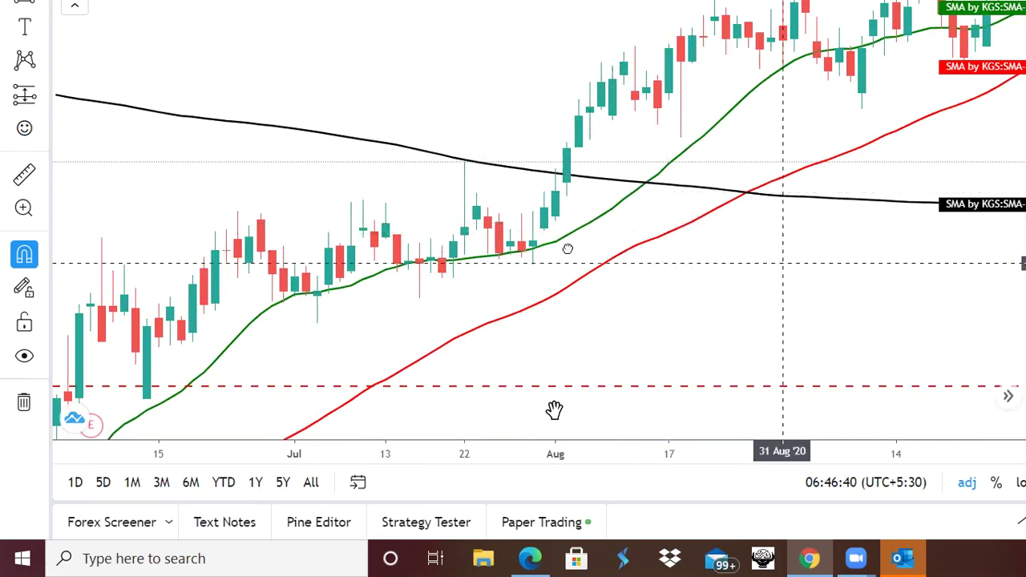
pyautogui.hscroll(5, 555, 409)
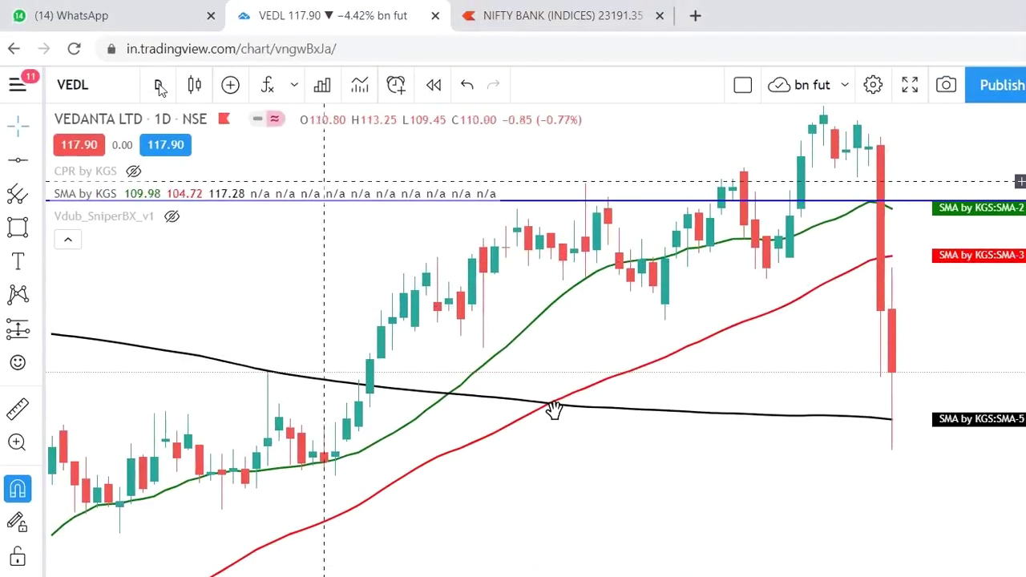
# Return the VEDL chart to the 5-minute timeframe and delete the 133.10 horizontal line
pyautogui.click(158, 85)
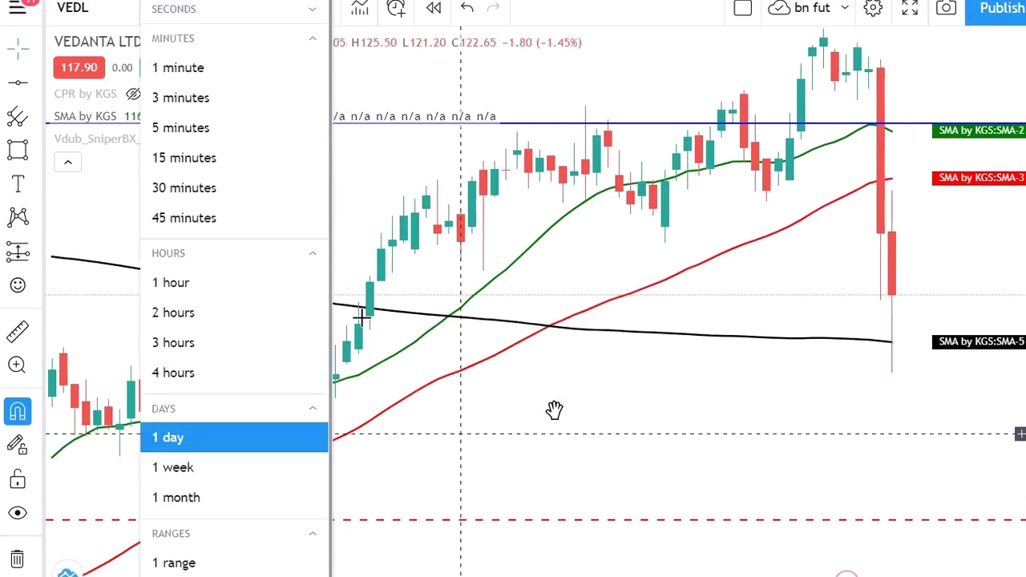
pyautogui.click(209, 120)
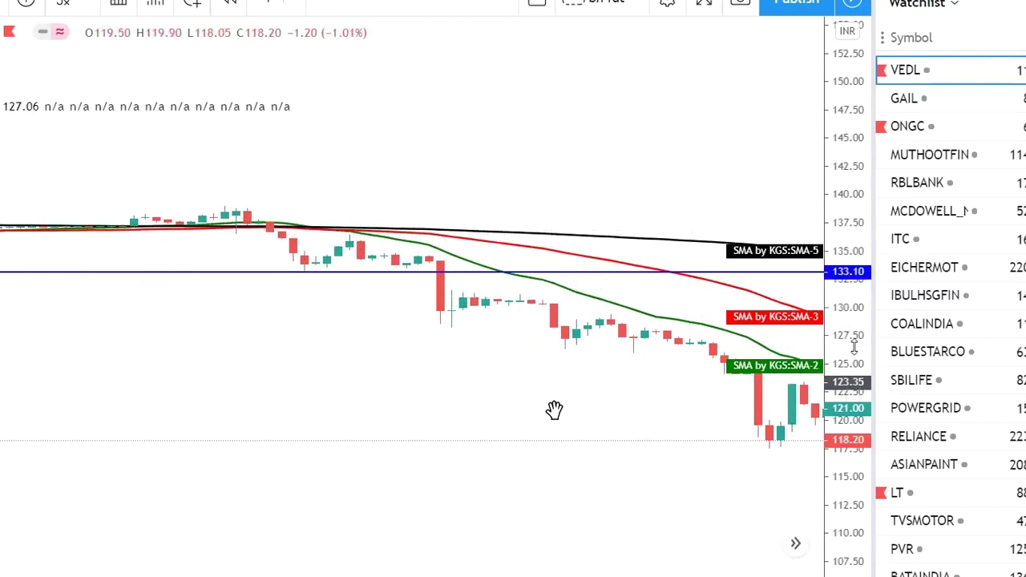
pyautogui.moveTo(858, 274); pyautogui.dragTo(300, 214)
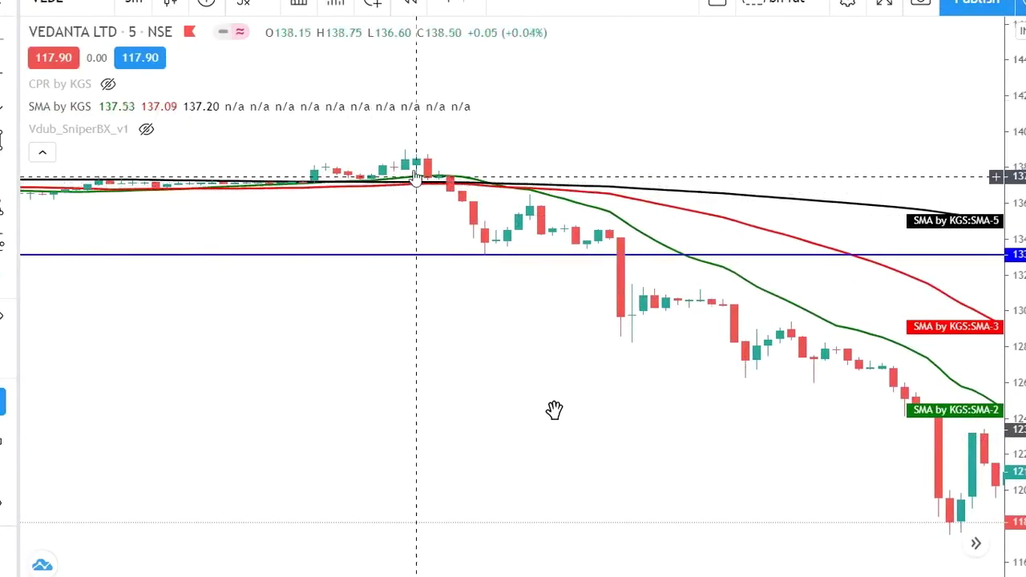
pyautogui.click(417, 256)
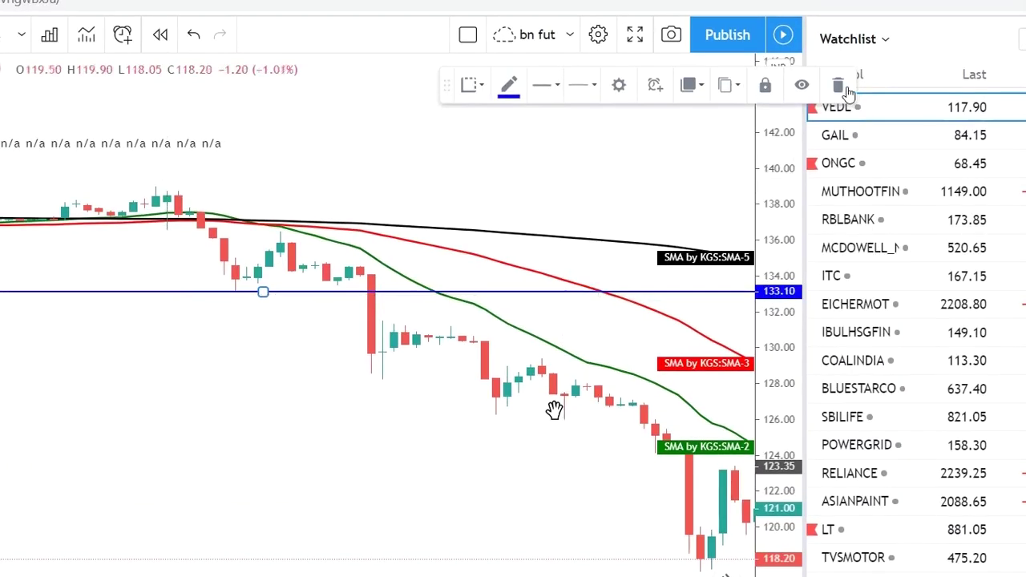
pyautogui.click(842, 86)
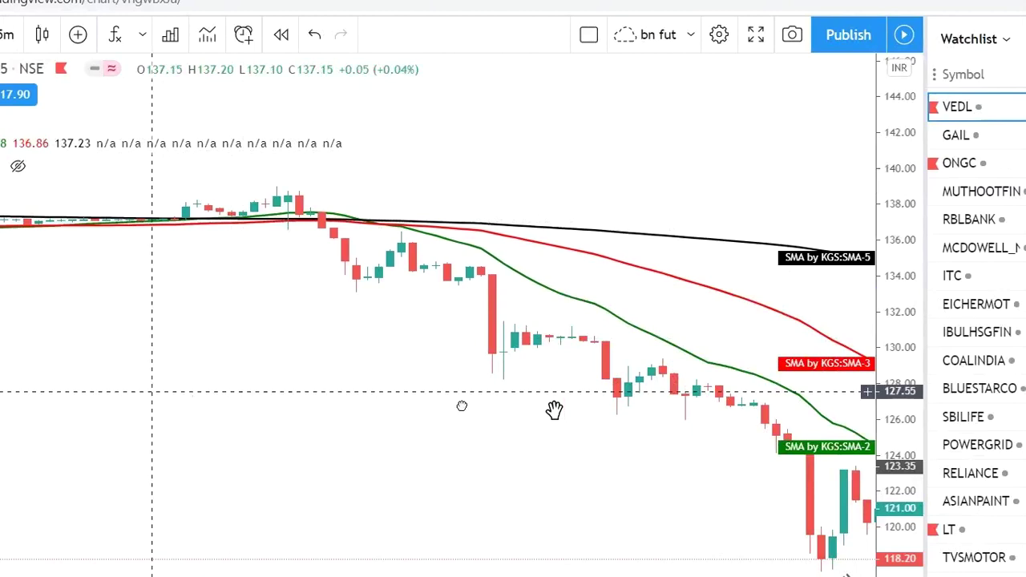
# Examine VEDL's 5-minute candles and moving averages in the sessions preceding the breakdown
pyautogui.hscroll(-5, 461, 406)
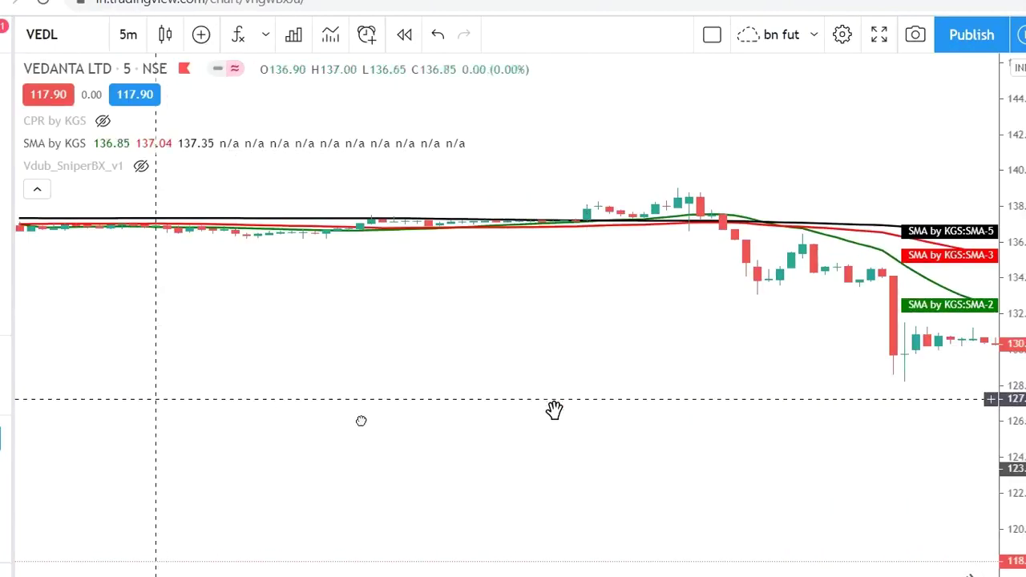
pyautogui.hscroll(-5, 554, 410)
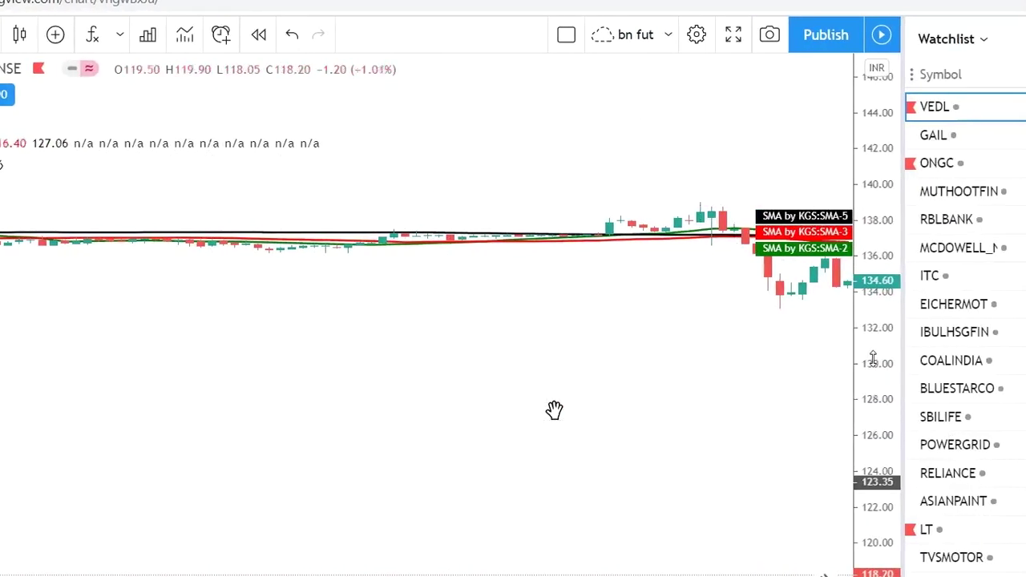
pyautogui.moveTo(861, 206); pyautogui.dragTo(861, 318)
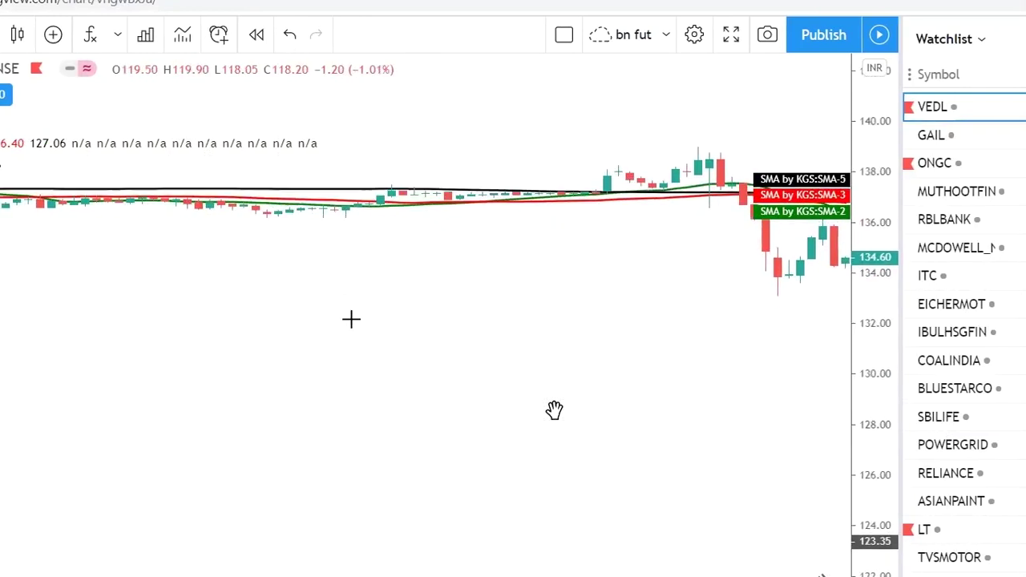
pyautogui.moveTo(855, 359); pyautogui.dragTo(867, 365)
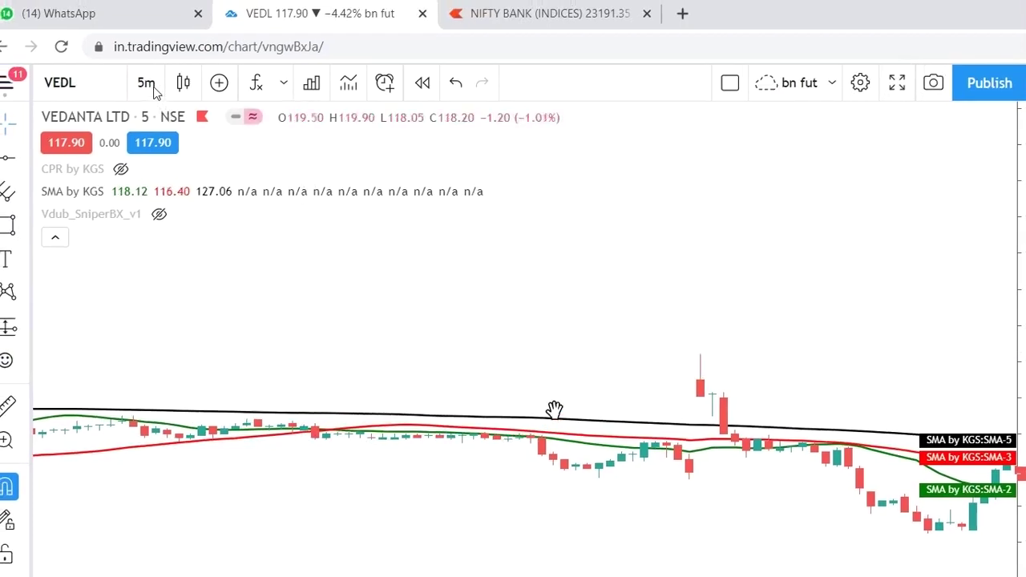
# Switch VEDL to the 1-hour timeframe and examine the late September to October candles against the moving averages
pyautogui.click(153, 87)
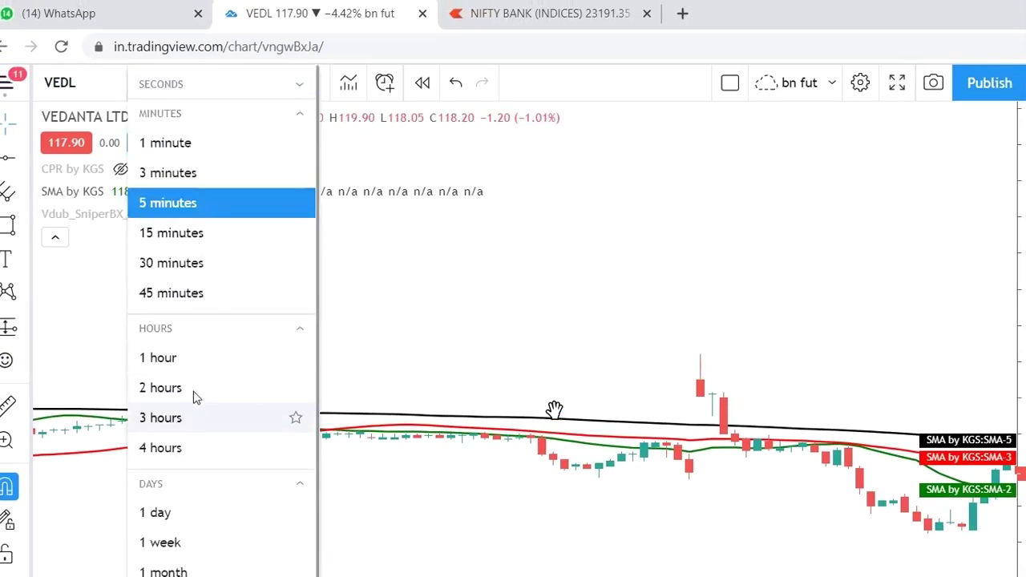
pyautogui.click(187, 366)
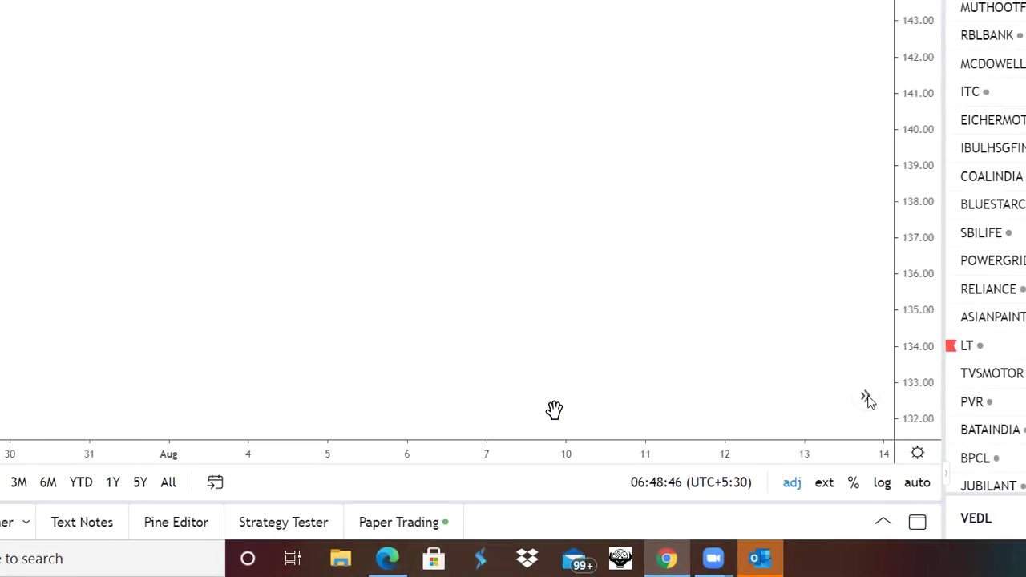
pyautogui.click(867, 399)
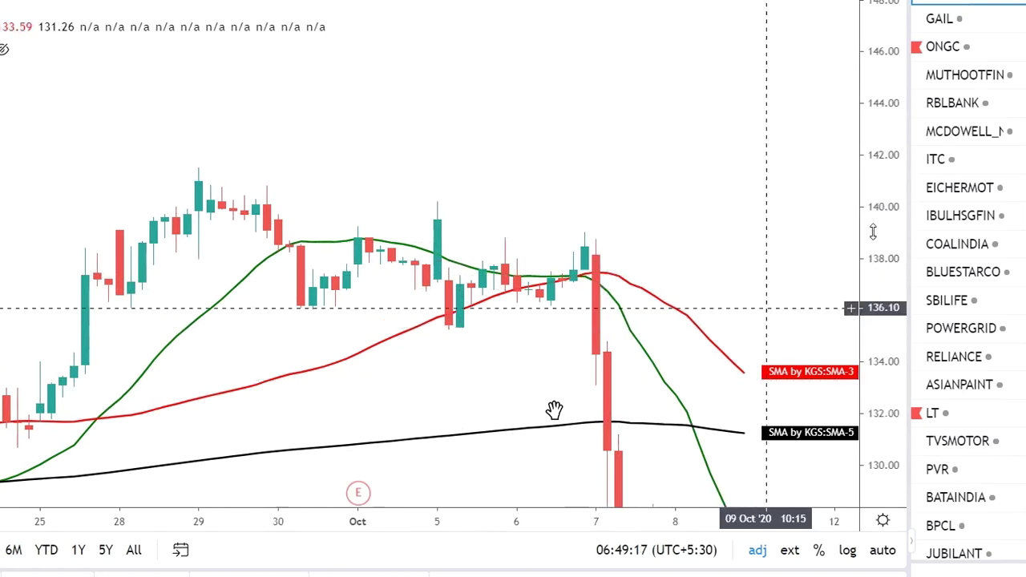
pyautogui.moveTo(873, 222); pyautogui.dragTo(874, 280)
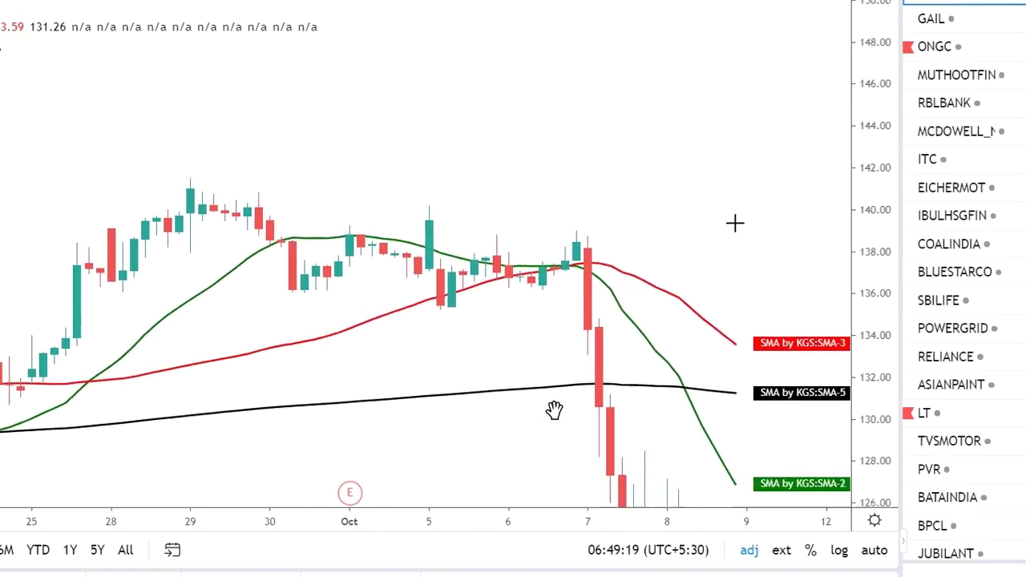
pyautogui.moveTo(554, 410); pyautogui.dragTo(491, 311)
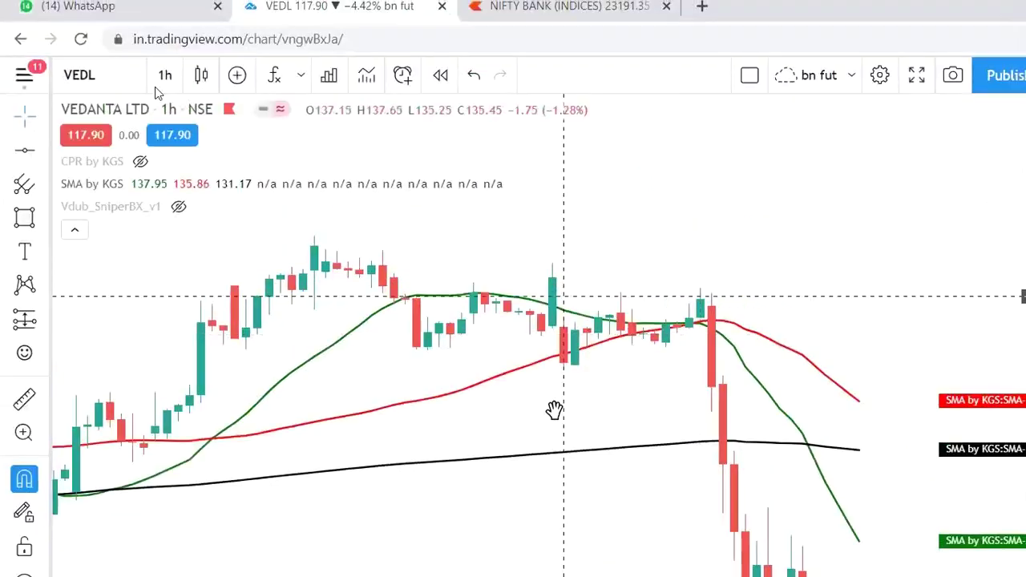
# Return VEDL to the 5-minute timeframe and trace the decline back to where the candles break below the moving averages
pyautogui.click(165, 85)
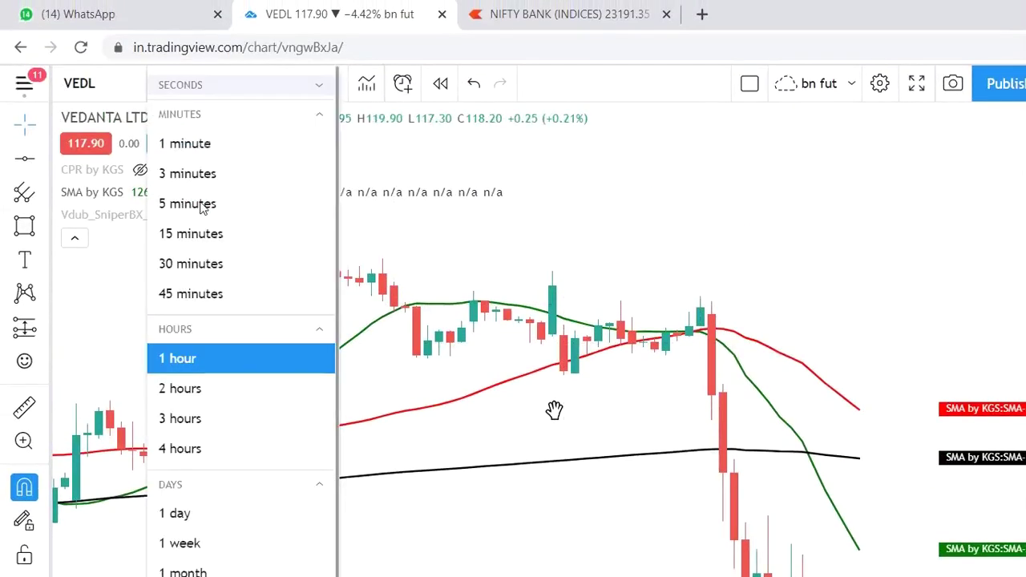
pyautogui.click(201, 210)
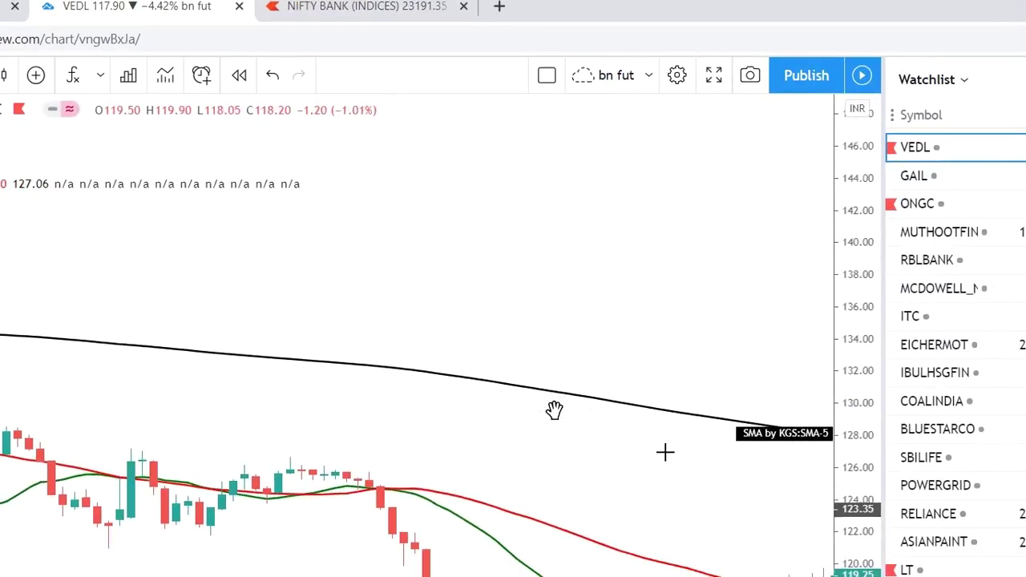
pyautogui.moveTo(481, 325); pyautogui.dragTo(220, 291)
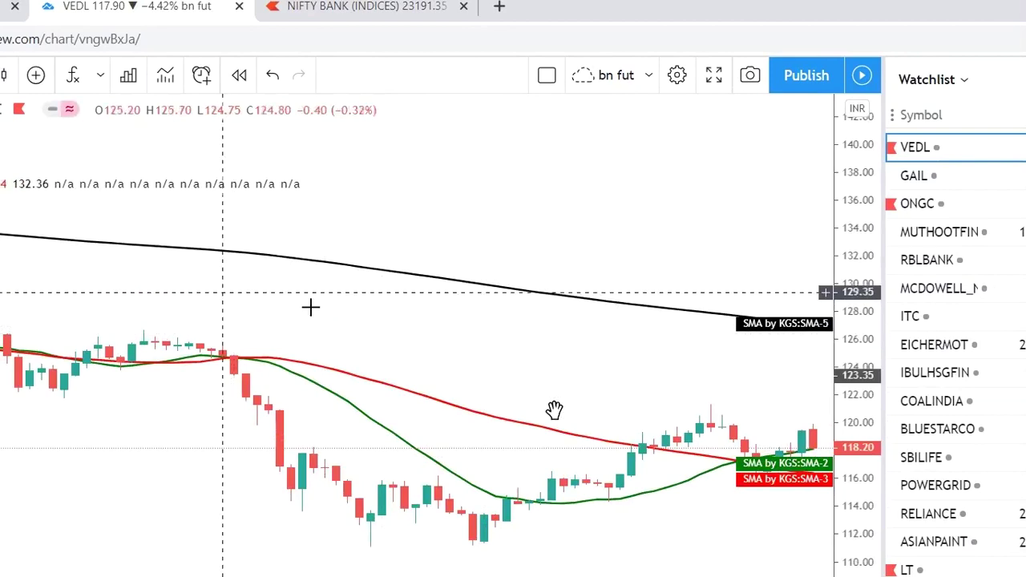
pyautogui.moveTo(311, 307); pyautogui.dragTo(481, 302)
pyautogui.hscroll(-5, 592, 308)
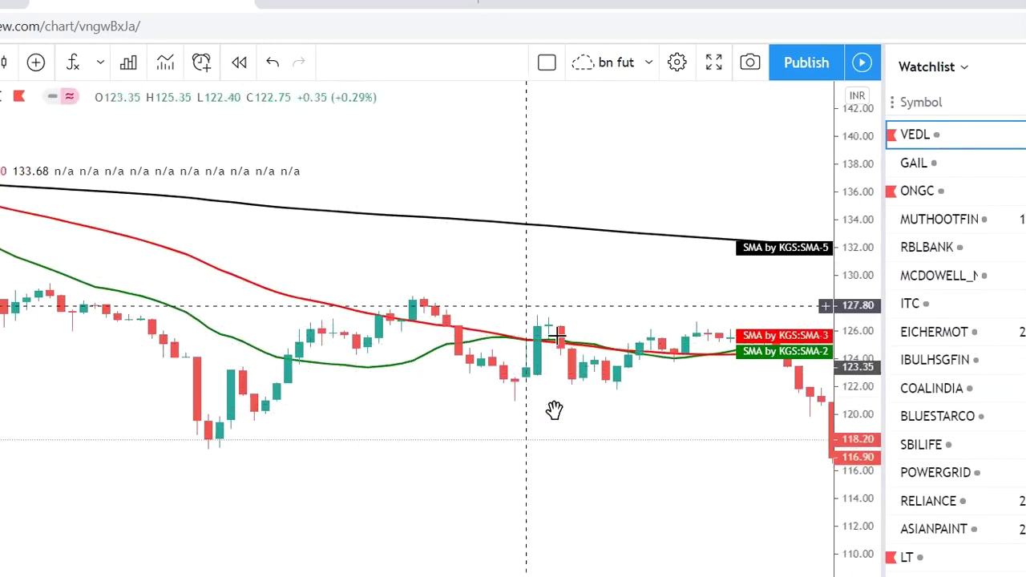
pyautogui.hscroll(-5, 555, 409)
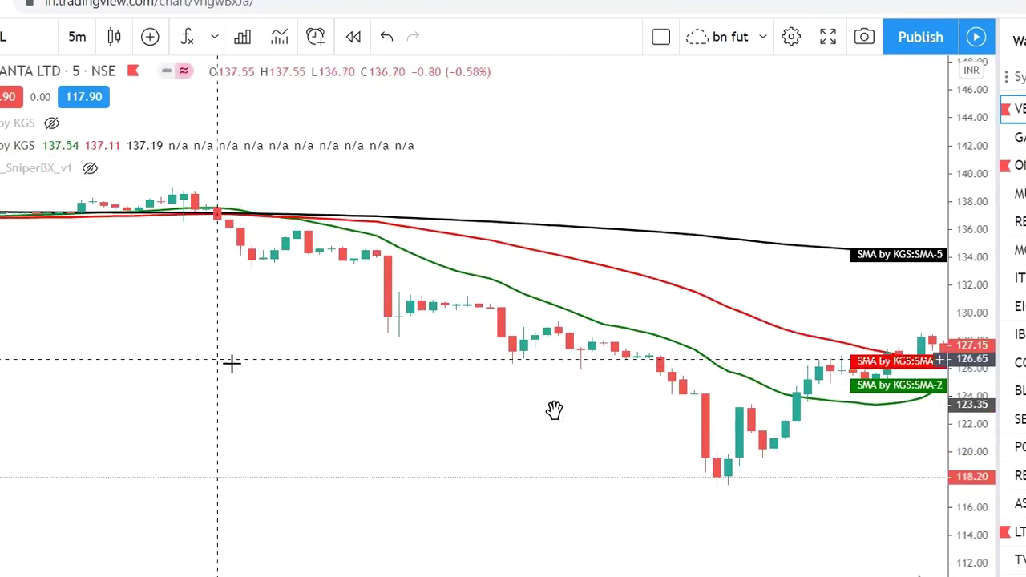
pyautogui.hscroll(-5, 555, 409)
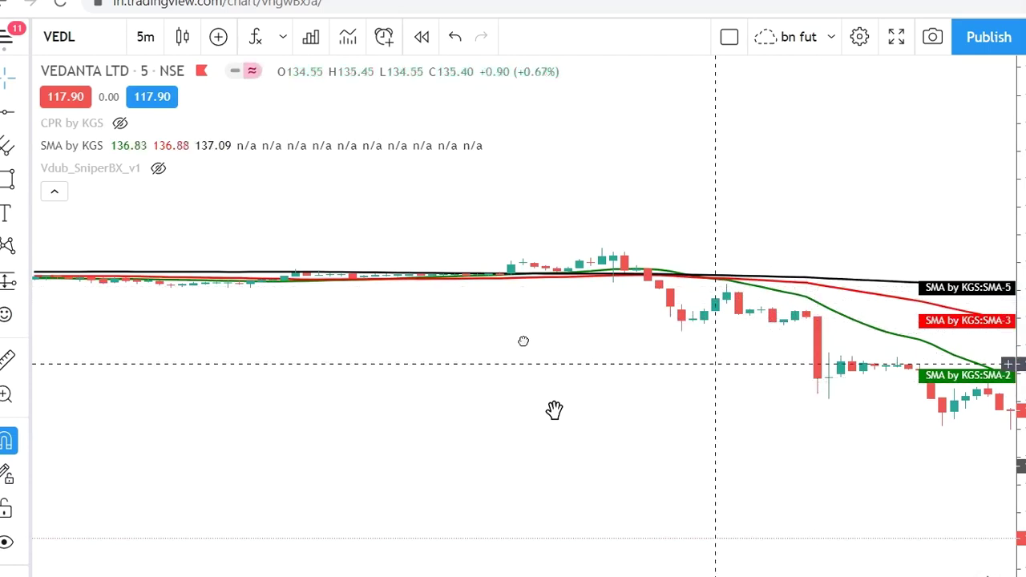
# Follow VEDL's 5-minute candles forward through the decline and compare each pullback with the SMA by KGS lines
pyautogui.hscroll(5, 671, 343)
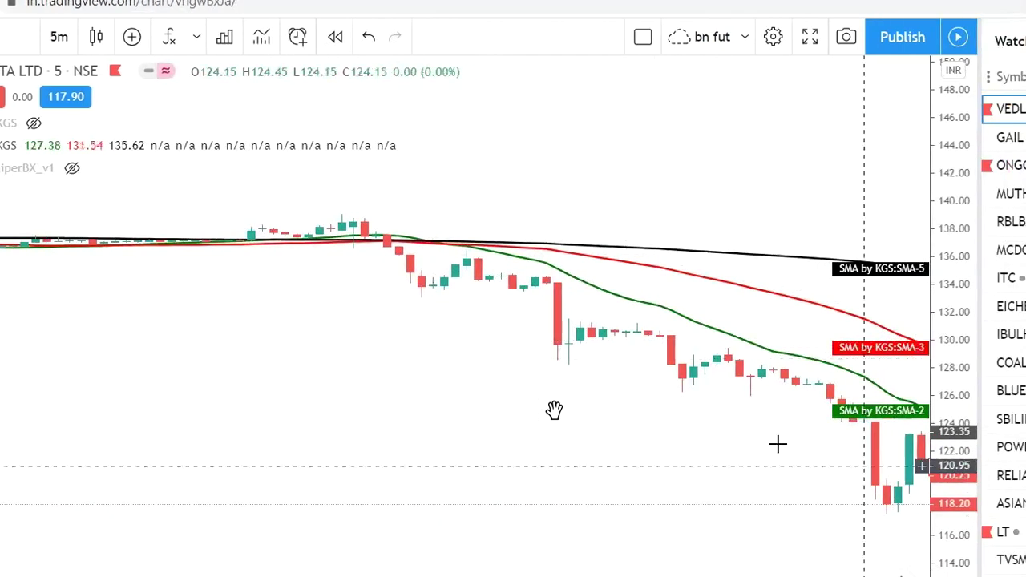
pyautogui.hscroll(5, 734, 294)
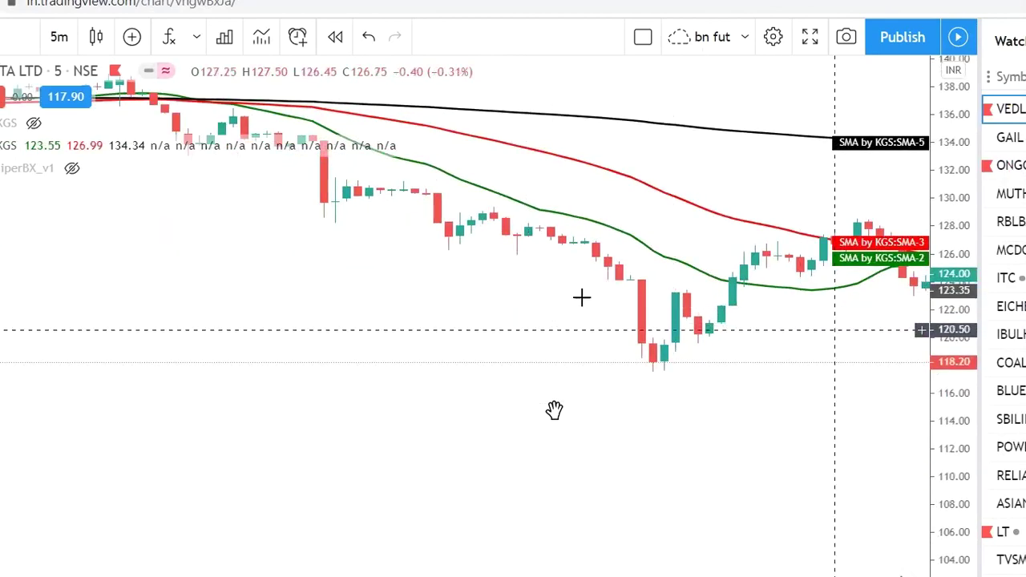
pyautogui.hscroll(5, 582, 297)
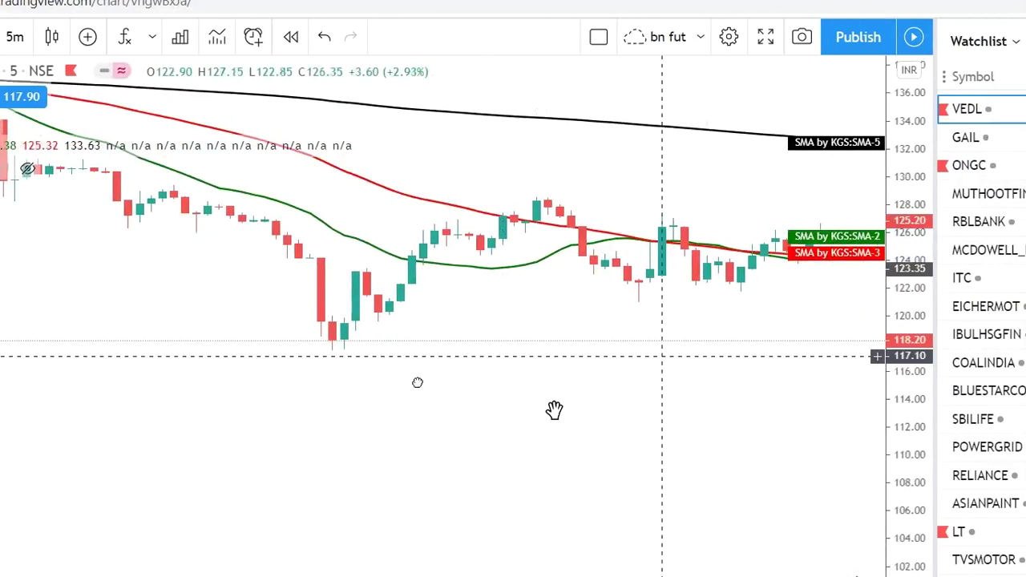
pyautogui.hscroll(5, 779, 286)
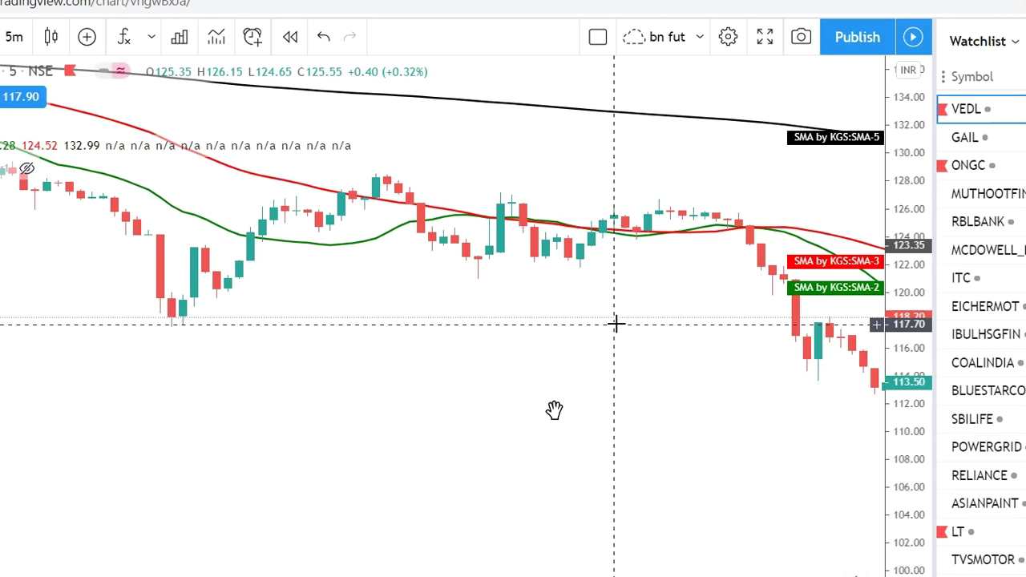
pyautogui.press('space')
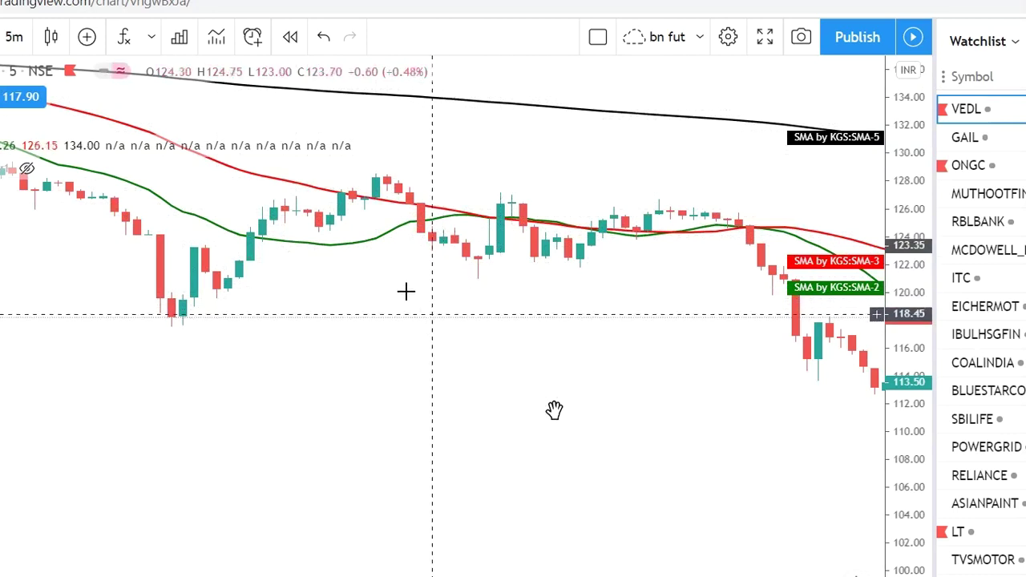
# Open the GAIL chart from the watchlist and examine the 8 October 5-minute candles against the moving averages
pyautogui.click(874, 143)
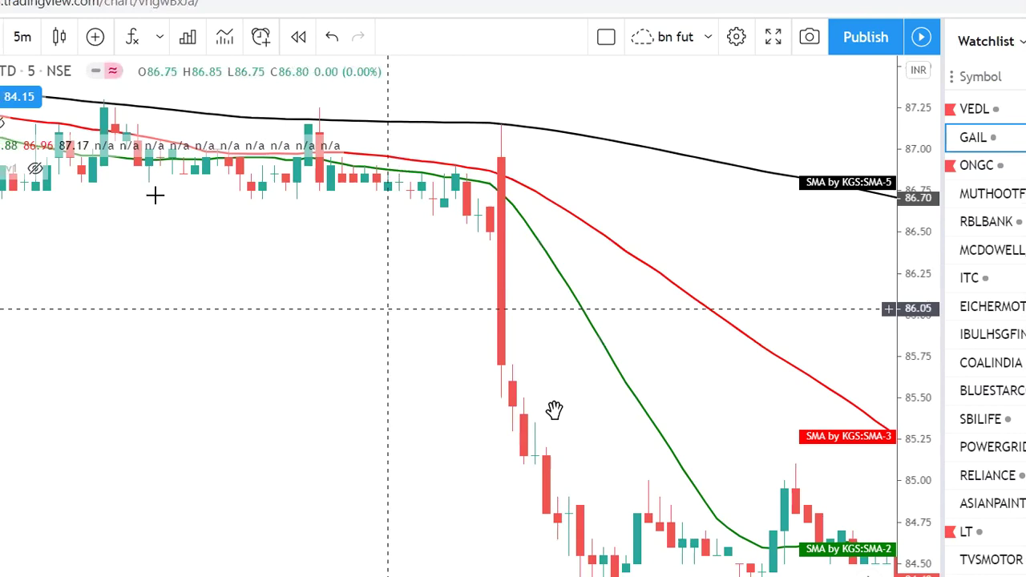
pyautogui.hscroll(5, 634, 320)
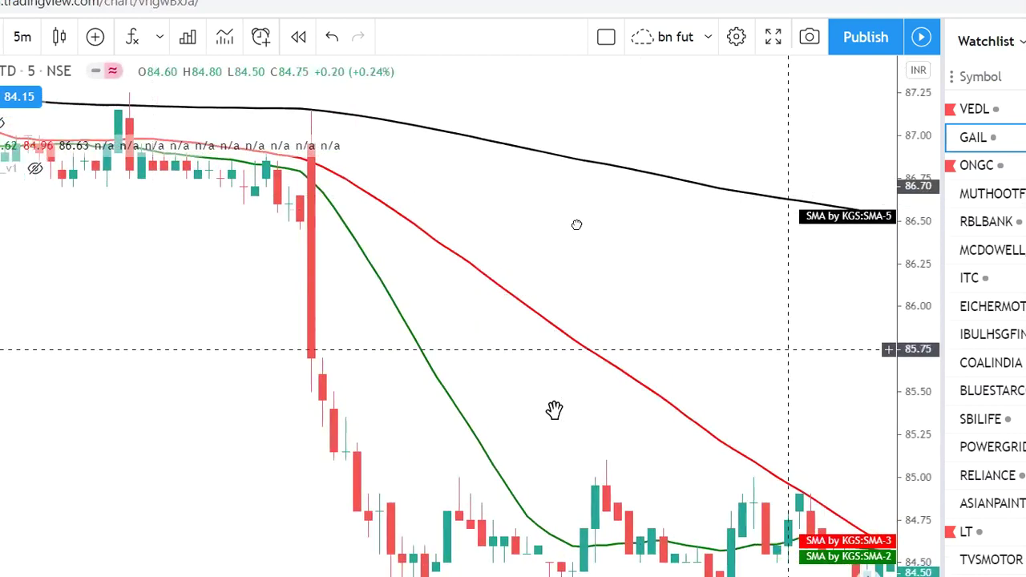
pyautogui.hscroll(5, 555, 411)
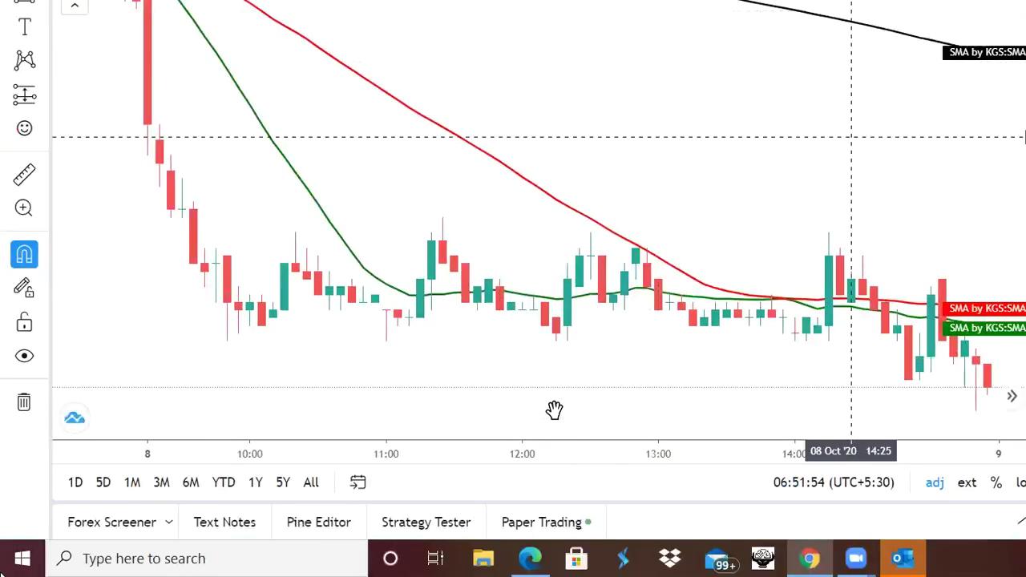
pyautogui.click(426, 522)
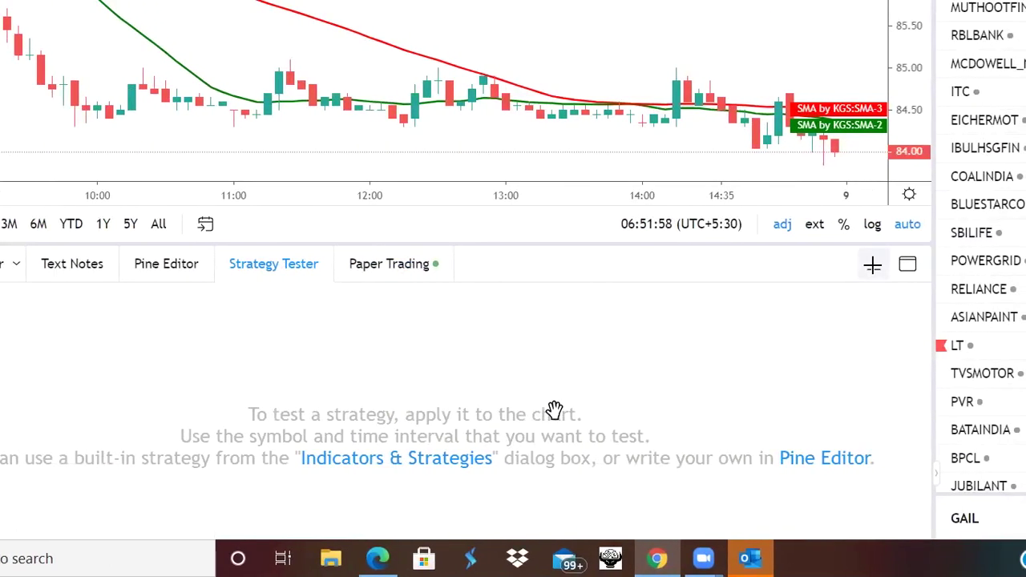
pyautogui.doubleClick(661, 257)
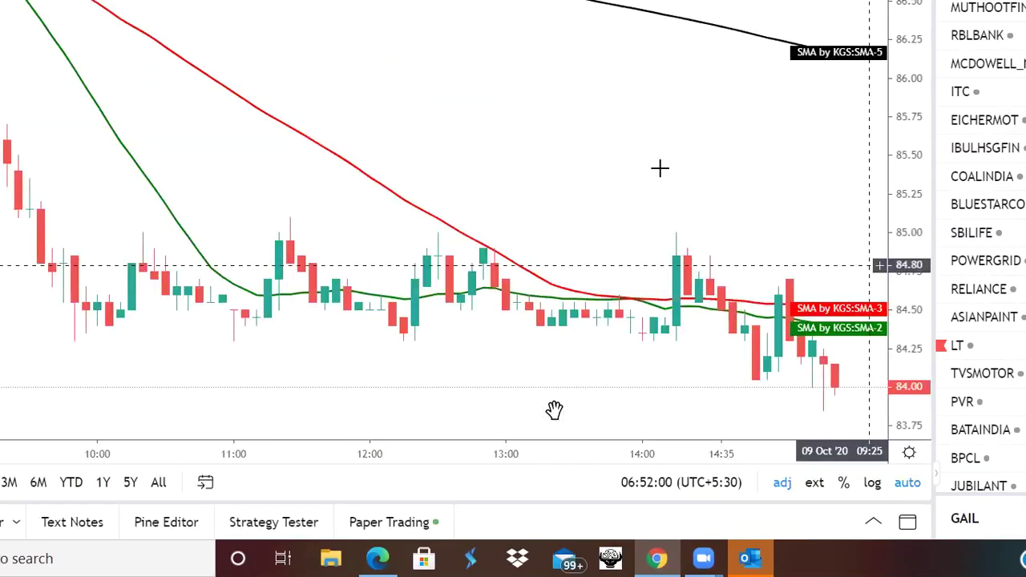
pyautogui.moveTo(658, 168); pyautogui.dragTo(549, 51)
pyautogui.moveTo(476, 319); pyautogui.dragTo(616, 321)
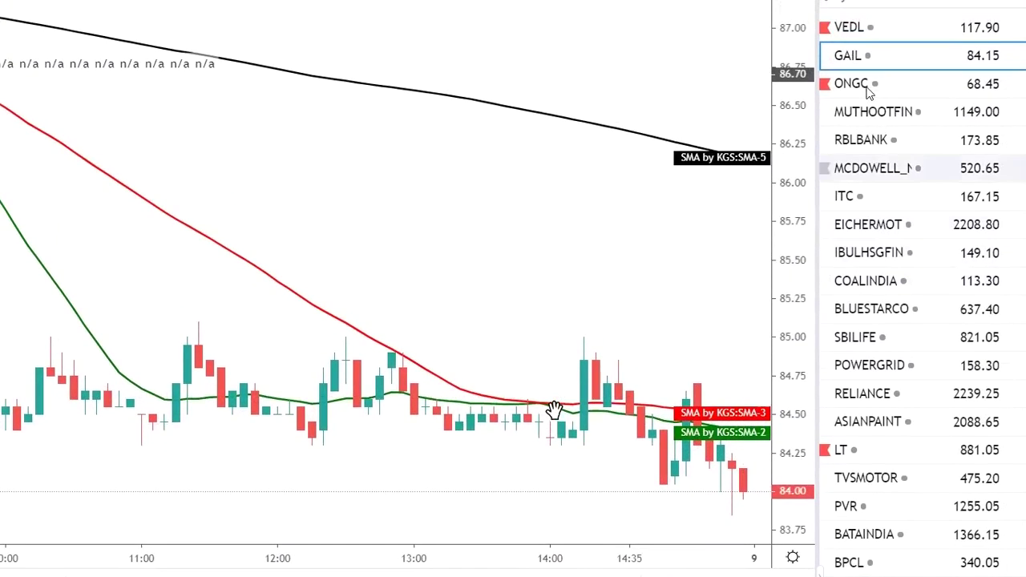
# Open the ONGC chart from the watchlist and show the CPR by KGS indicator
pyautogui.click(869, 92)
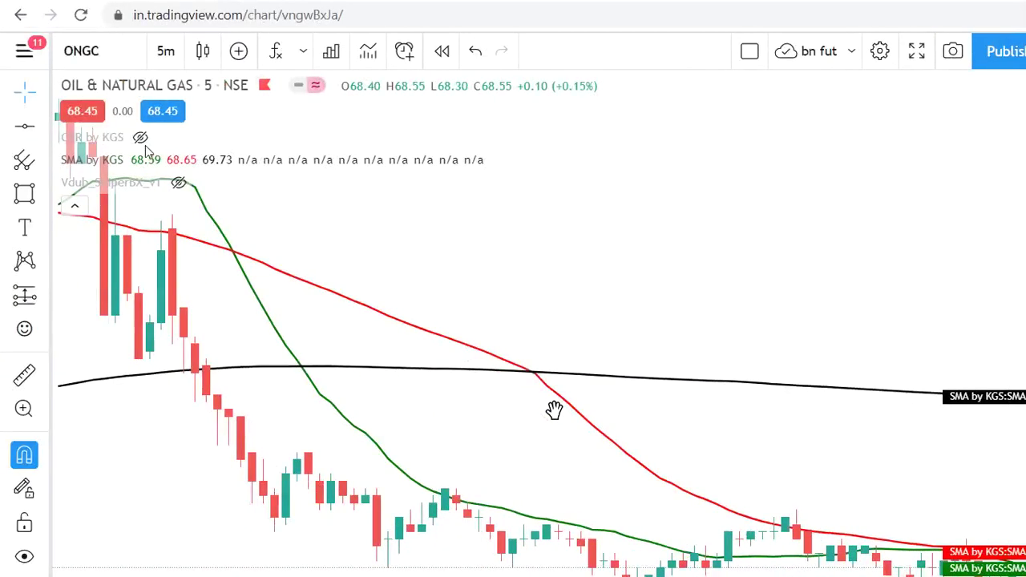
pyautogui.moveTo(141, 137)
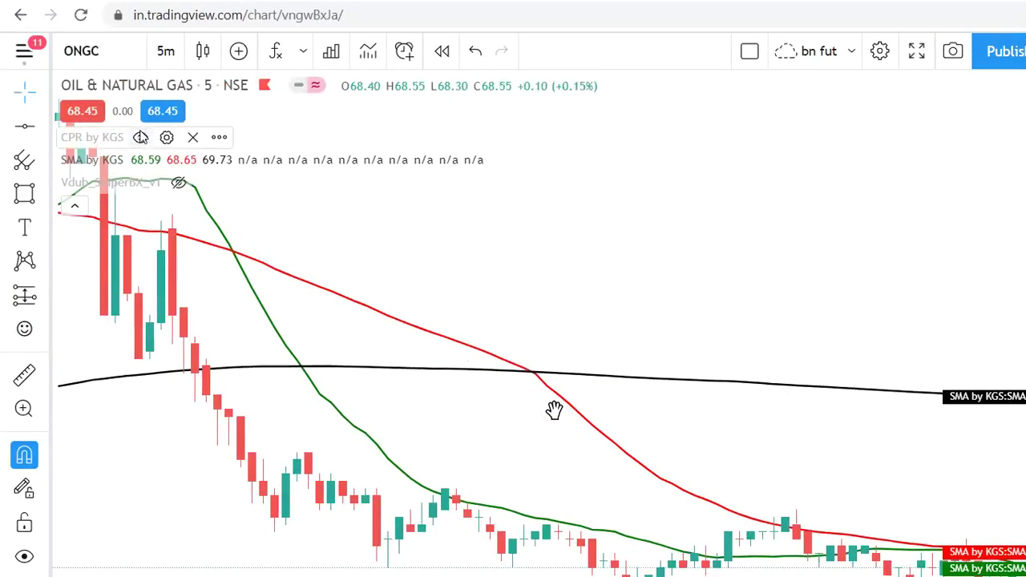
pyautogui.click(140, 137)
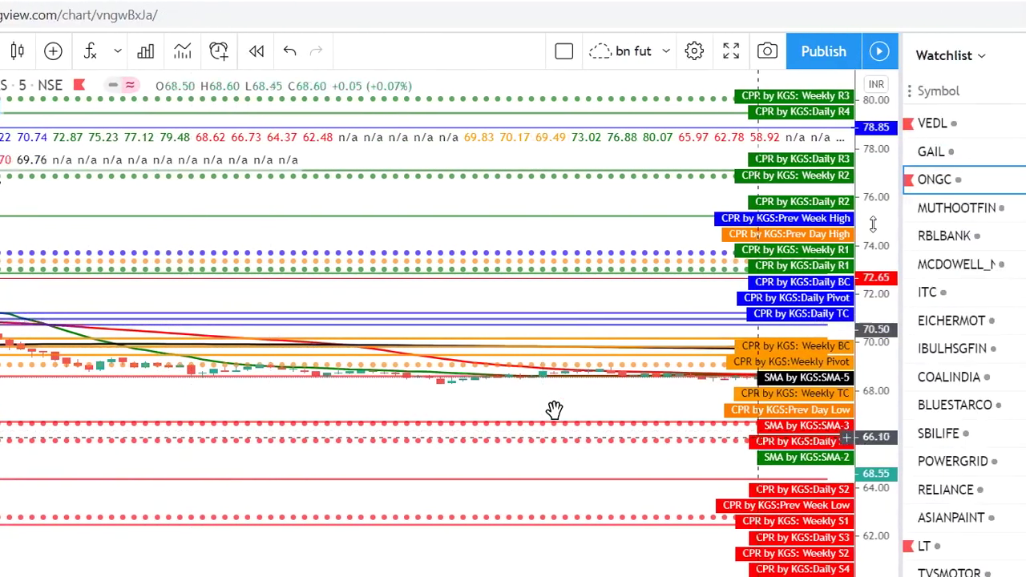
# Open the MUTHOOTFIN chart from the watchlist, stretch its price scale and examine the 5-minute decline against the moving averages and pivots
pyautogui.click(875, 211)
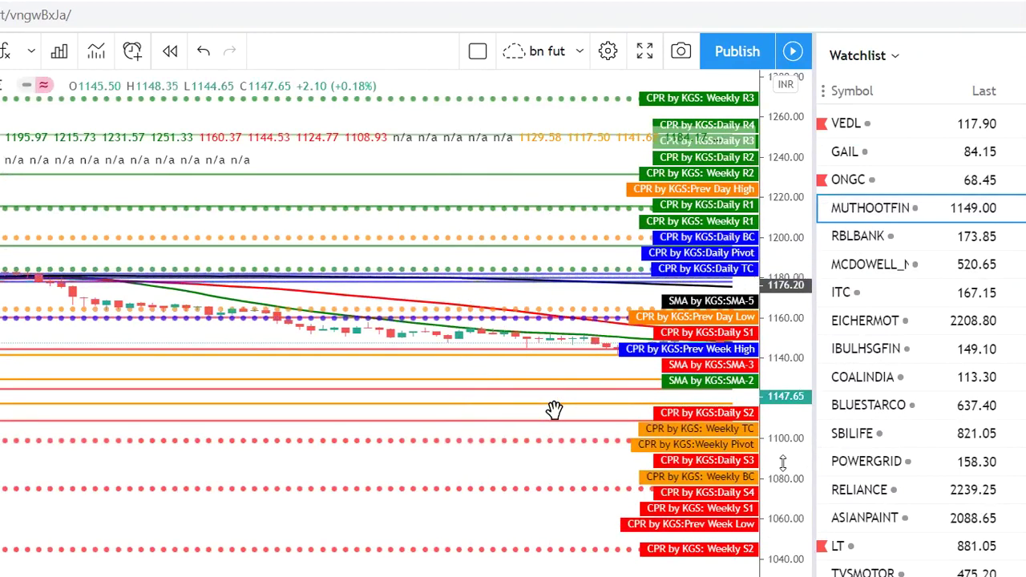
pyautogui.moveTo(785, 212); pyautogui.dragTo(537, 308)
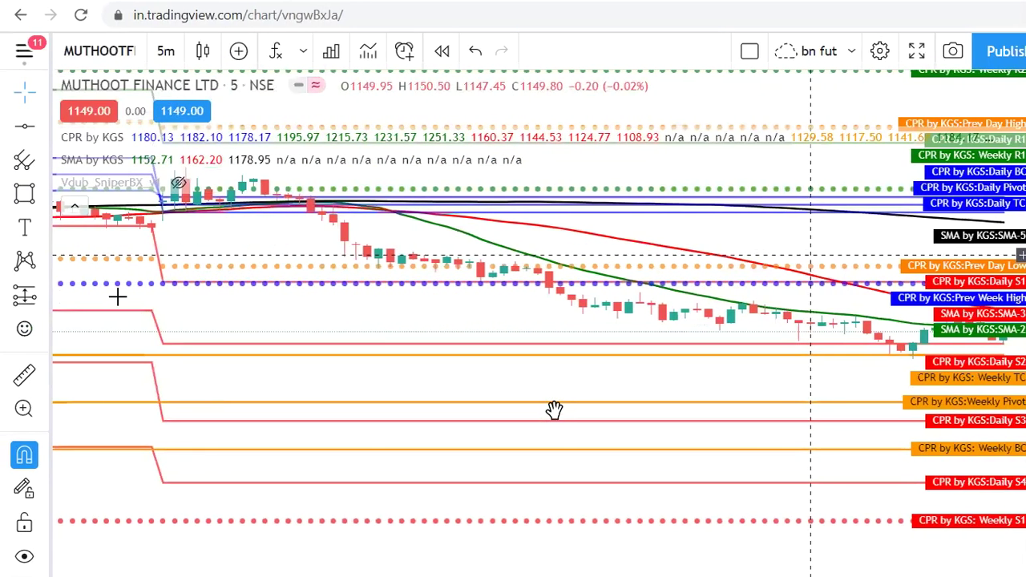
pyautogui.moveTo(117, 296); pyautogui.dragTo(137, 437)
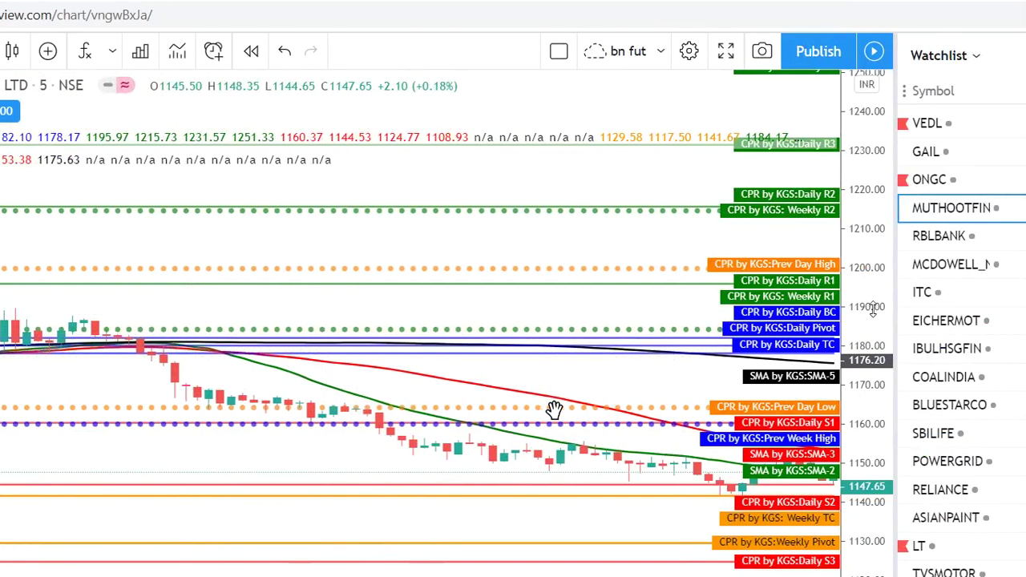
pyautogui.moveTo(868, 222); pyautogui.dragTo(802, 227)
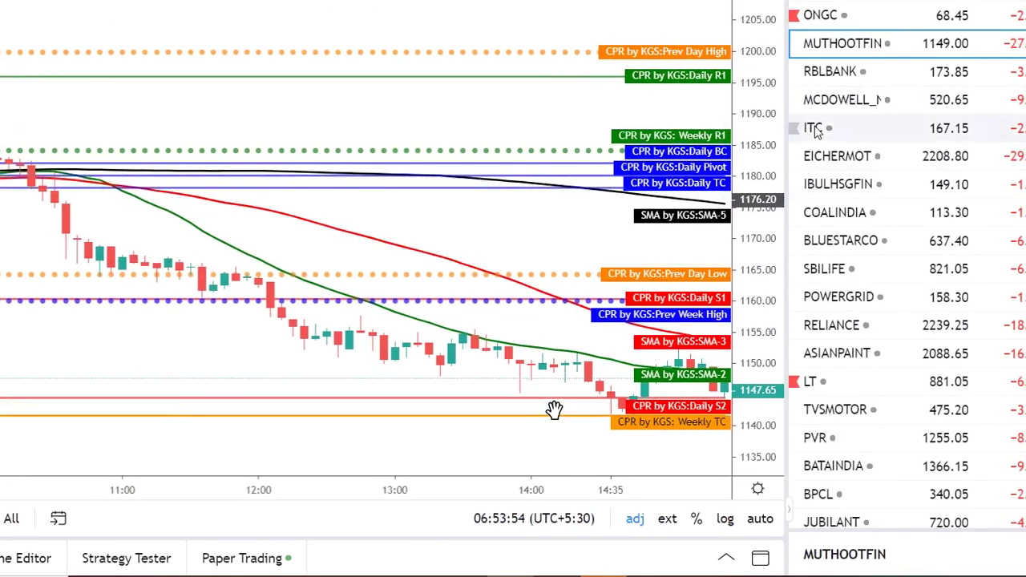
# Open the ITC chart from the watchlist and show its 7 and 8 October 5-minute candles together on an enlarged price scale
pyautogui.click(815, 131)
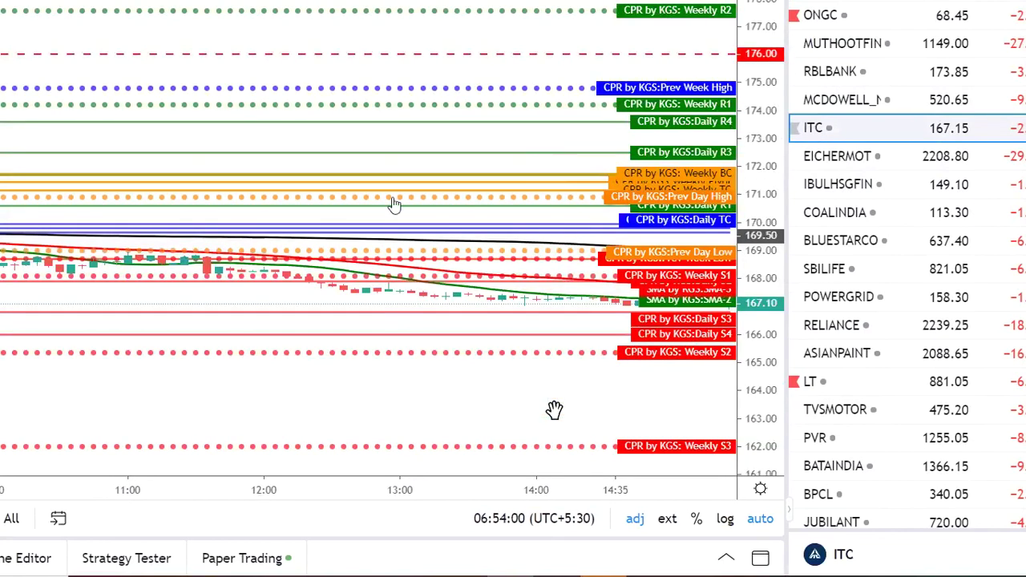
pyautogui.click(190, 433)
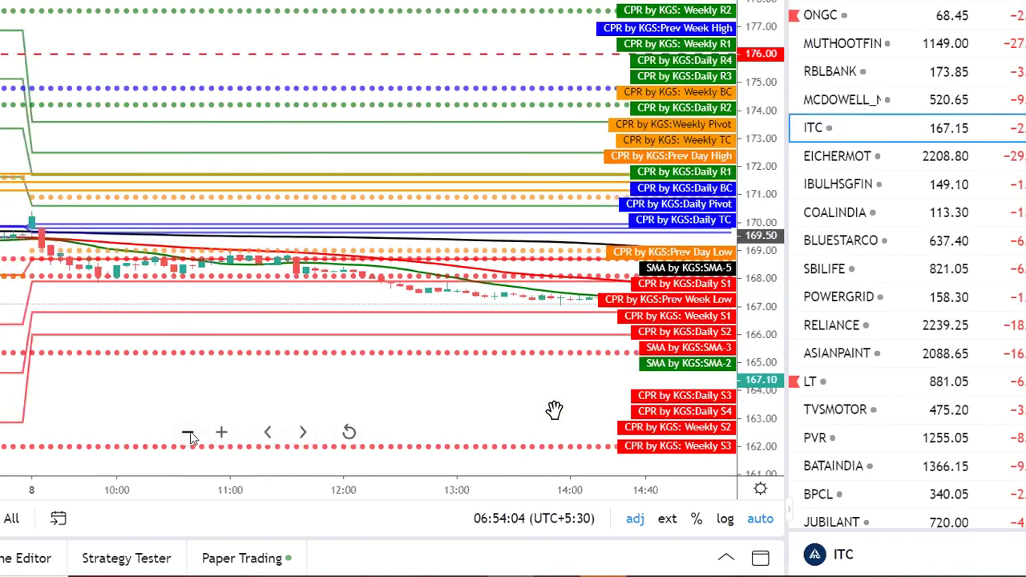
pyautogui.click(190, 433)
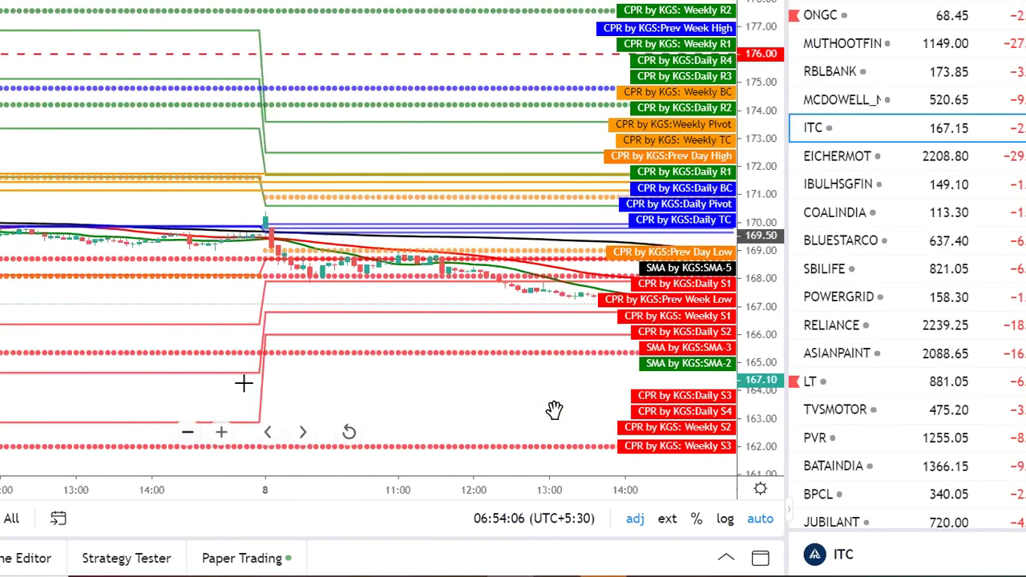
pyautogui.scroll(-2, 238, 378)
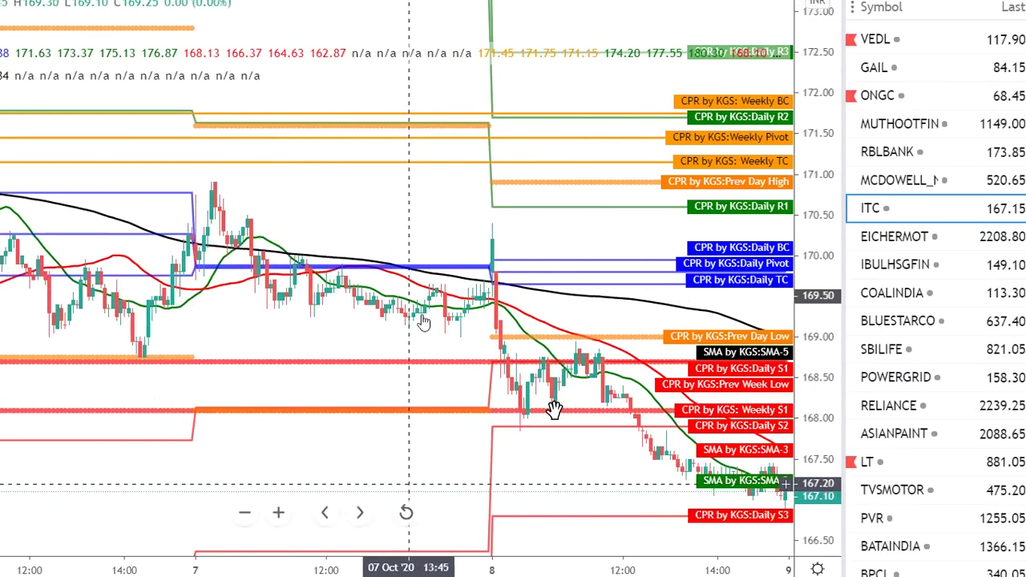
# Trace ITC's 5-minute candles back through the sessions before 8 October and compare their moves with the SMA and CPR lines
pyautogui.moveTo(469, 356); pyautogui.dragTo(318, 222)
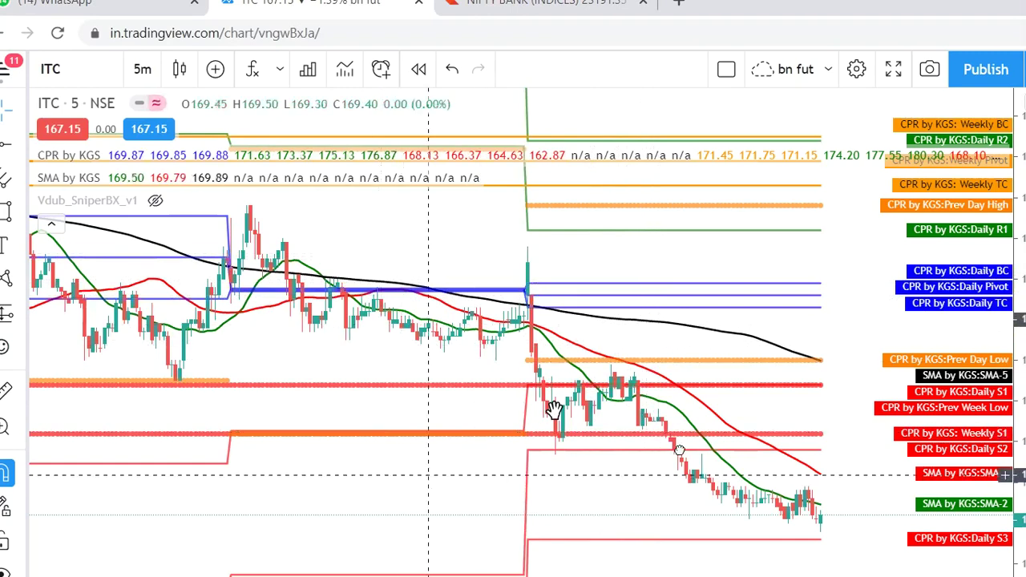
pyautogui.moveTo(554, 409); pyautogui.dragTo(803, 384)
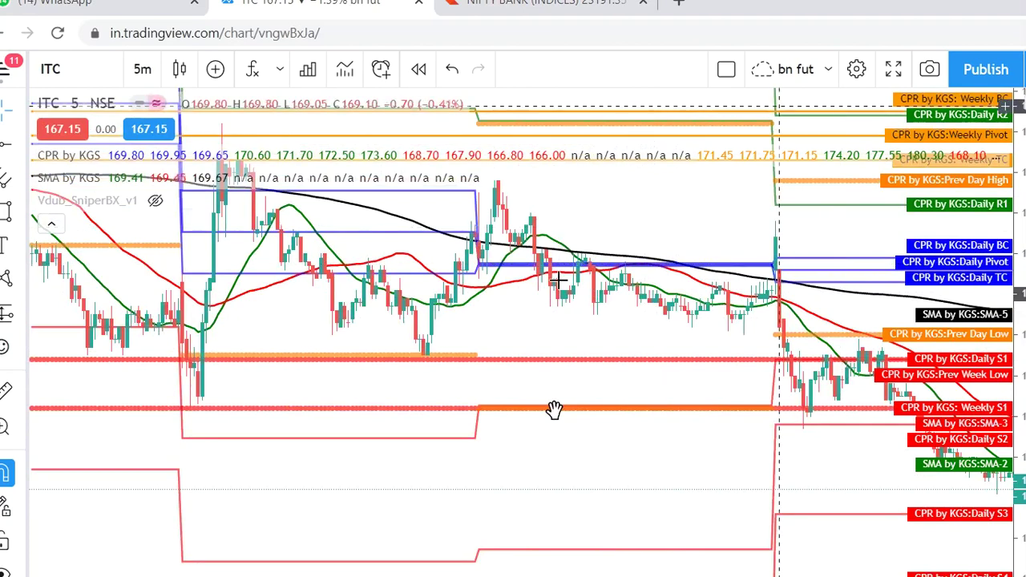
pyautogui.moveTo(594, 378); pyautogui.dragTo(632, 459)
pyautogui.moveTo(372, 140); pyautogui.dragTo(413, 278)
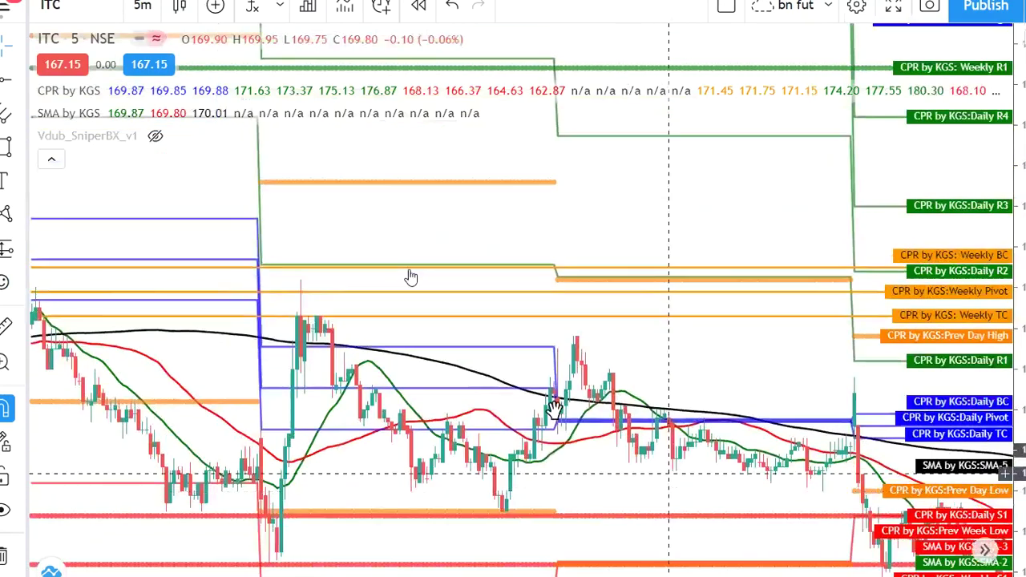
pyautogui.moveTo(773, 210); pyautogui.dragTo(477, 275)
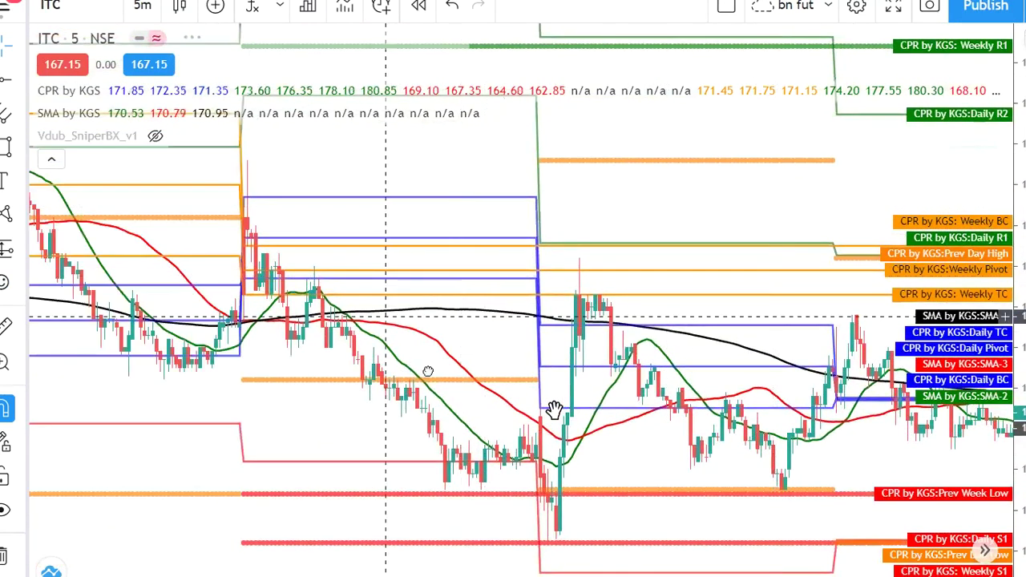
pyautogui.moveTo(490, 348); pyautogui.dragTo(761, 337)
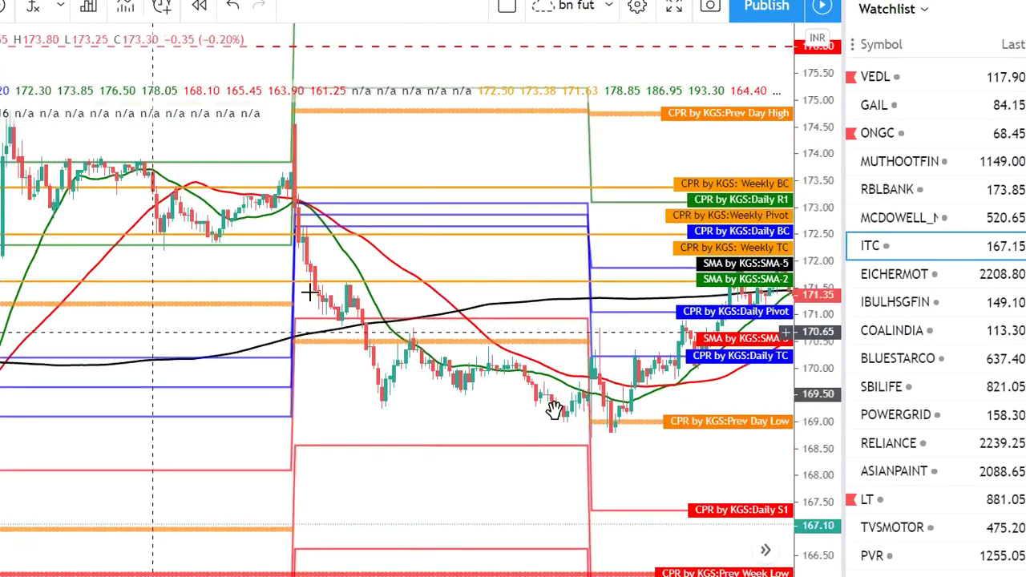
# Examine ITC's earlier rallies and declines against the moving averages, going back past the 23 September session
pyautogui.hscroll(-5, 264, 277)
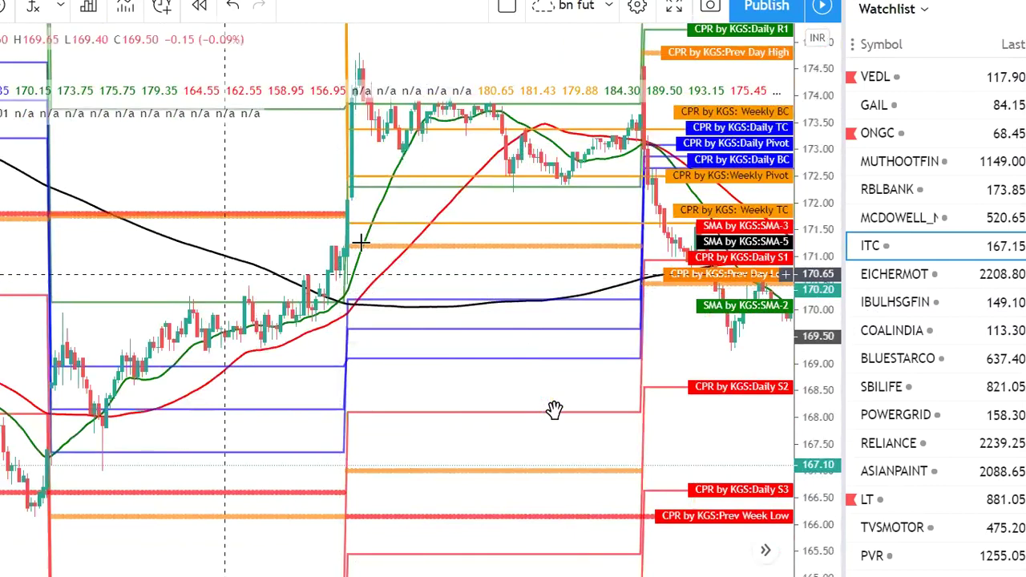
pyautogui.hscroll(-5, 320, 265)
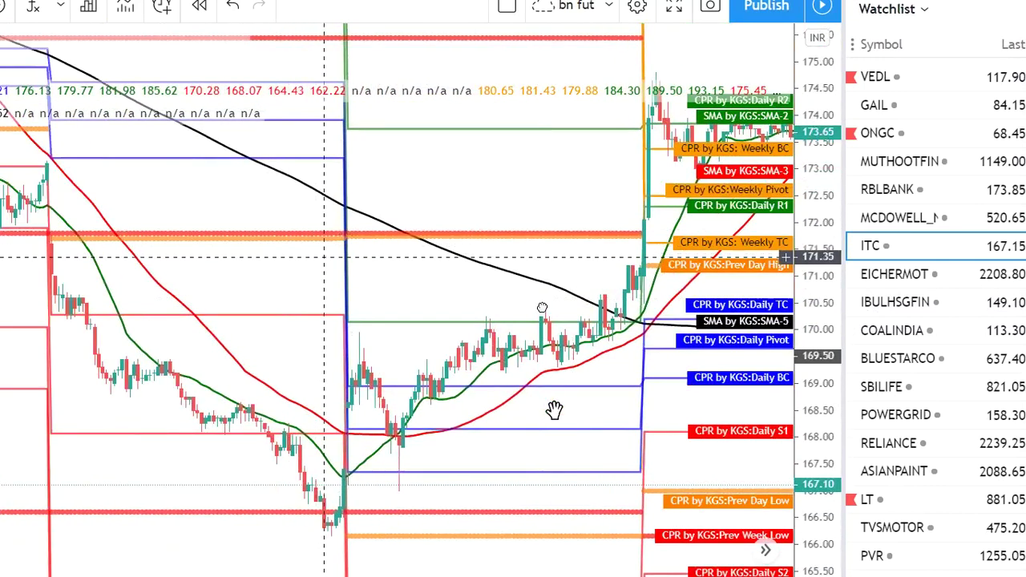
pyautogui.hscroll(-3, 393, 231)
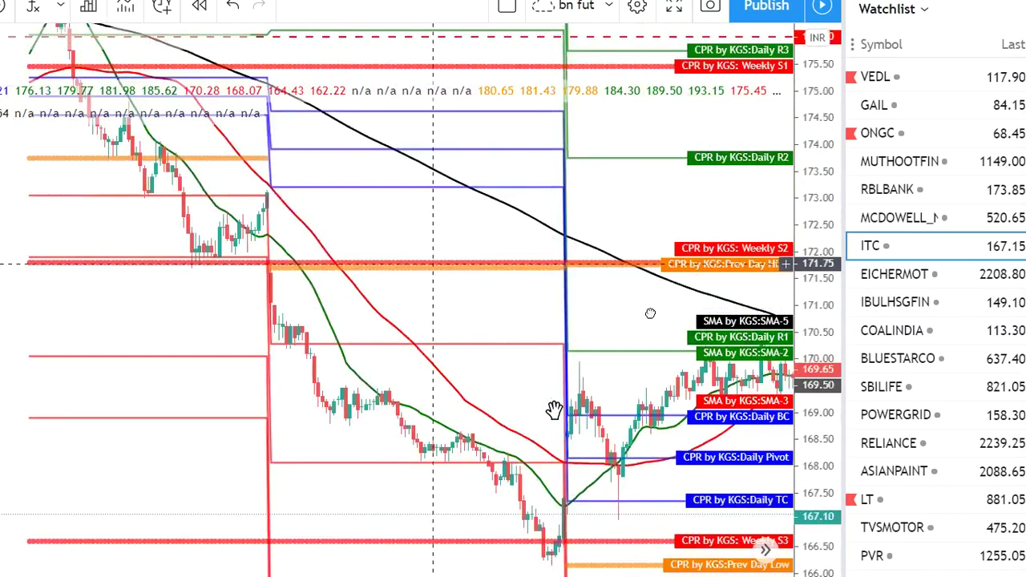
pyautogui.hscroll(2, 554, 410)
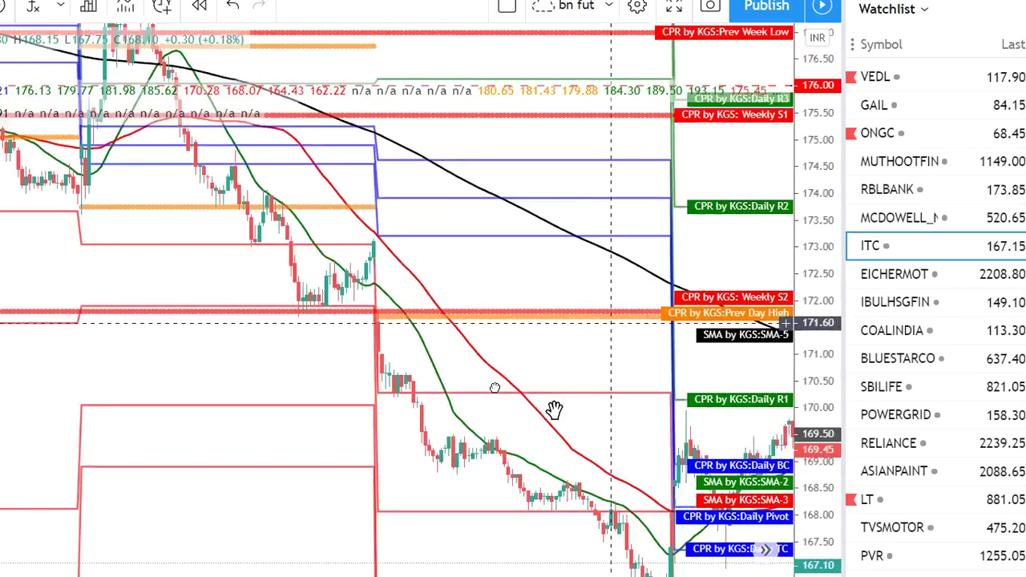
pyautogui.hscroll(-4, 554, 410)
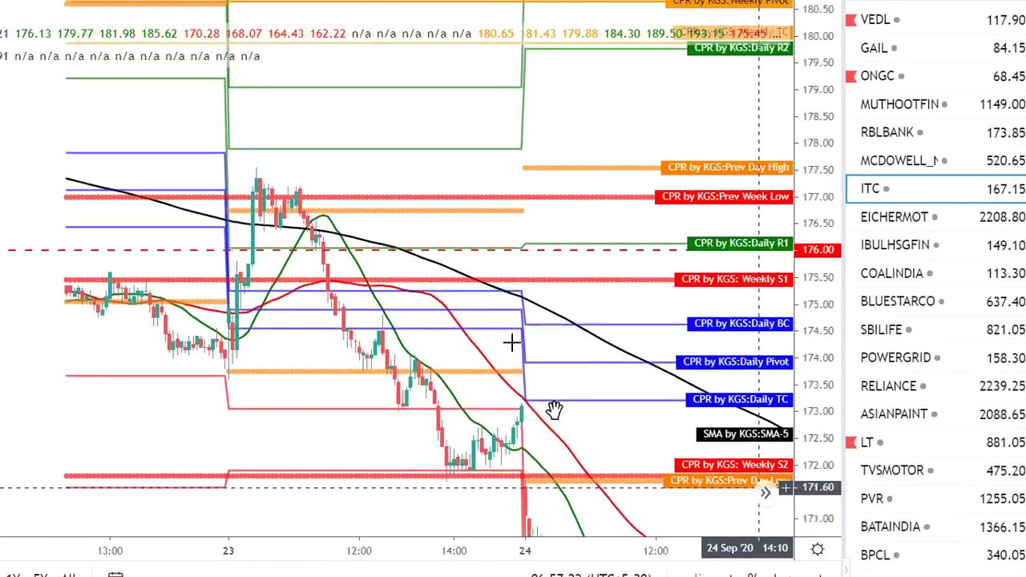
pyautogui.hscroll(-4, 554, 410)
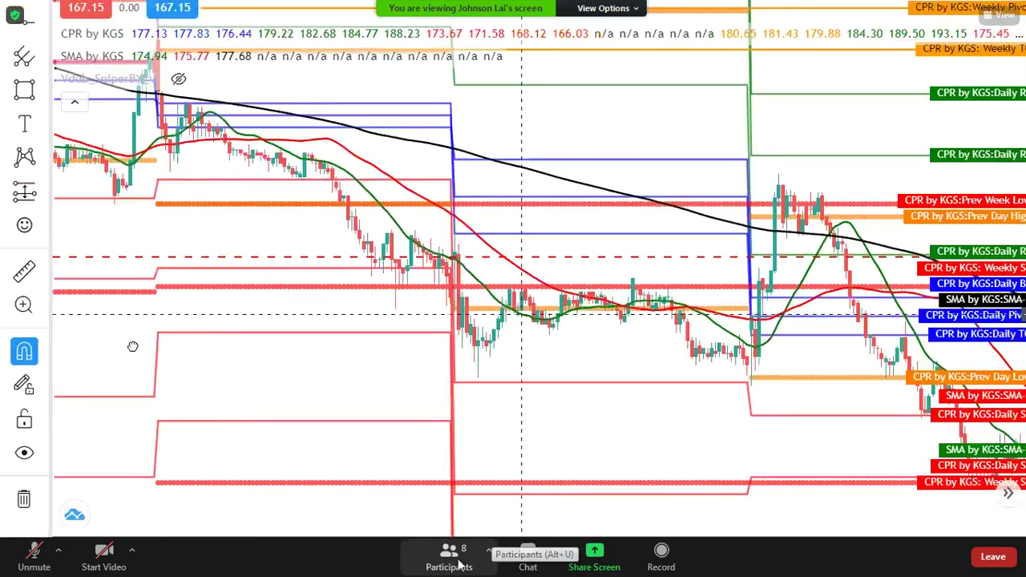
# Check the Zoom meeting's participant list and close it
pyautogui.click(451, 555)
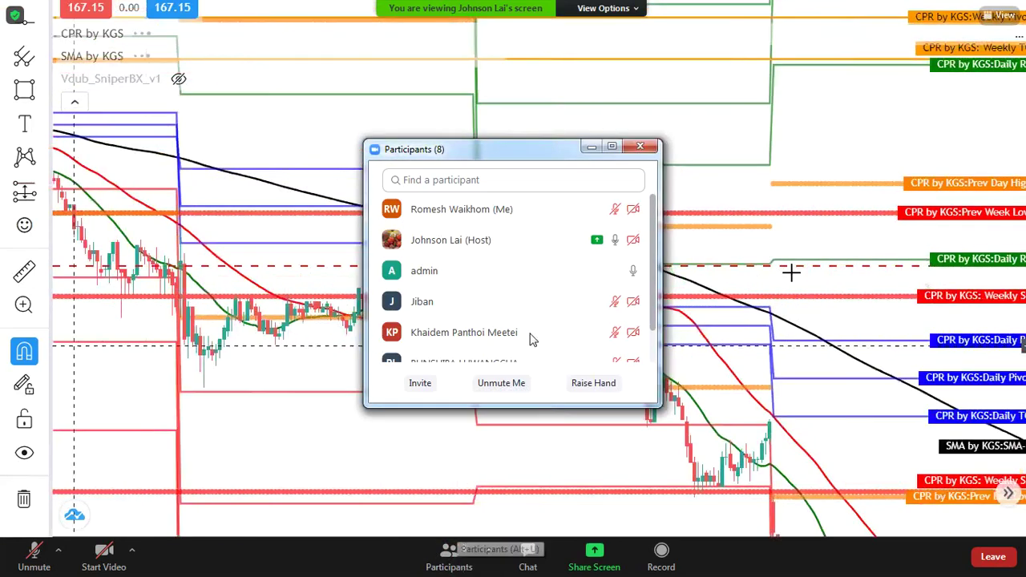
pyautogui.click(636, 147)
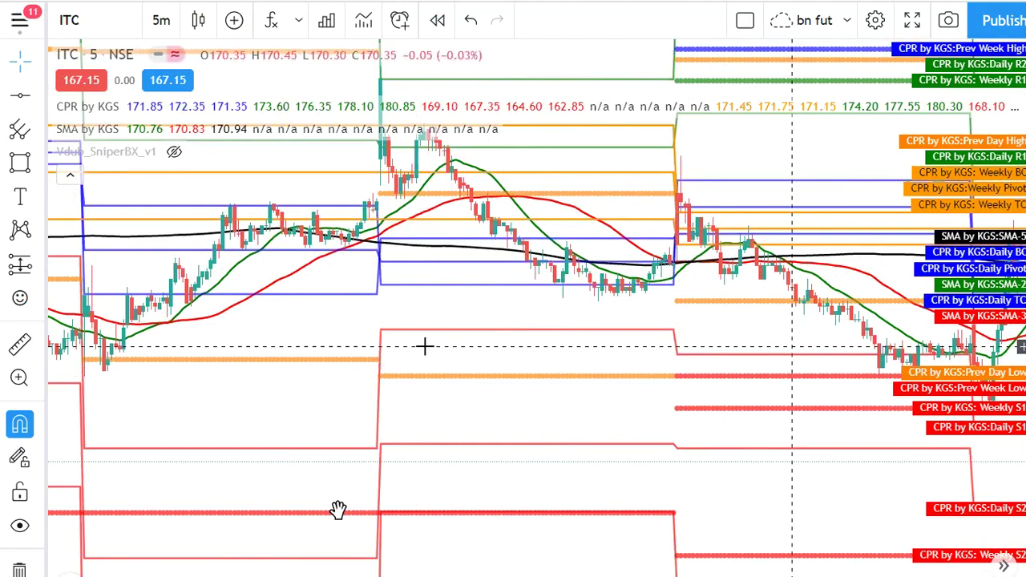
# Follow ITC's 5-minute candles forward from early October to the last 8 October candle, comparing them with the SMA by KGS lines
pyautogui.hscroll(5, 425, 346)
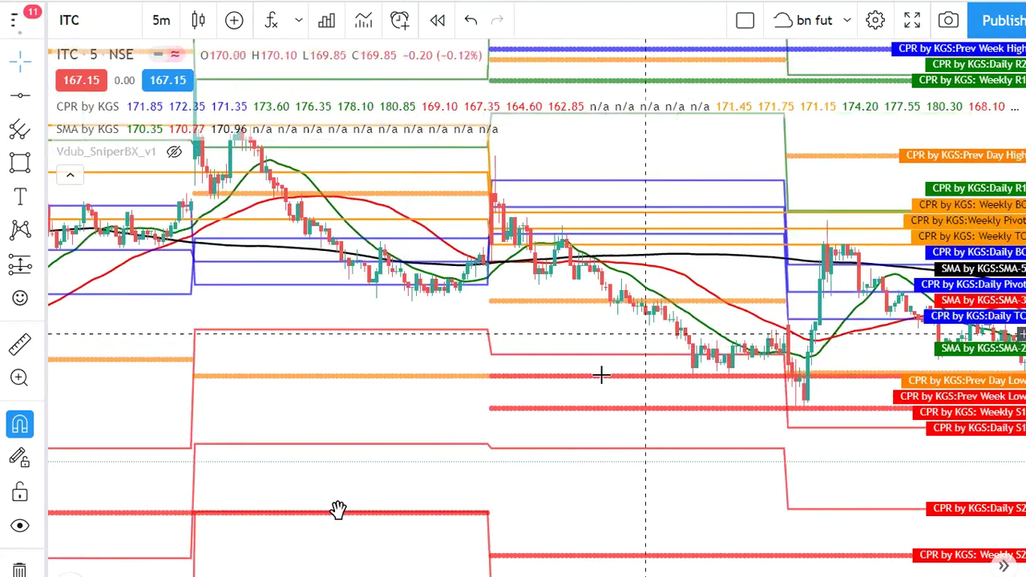
pyautogui.hscroll(5, 338, 510)
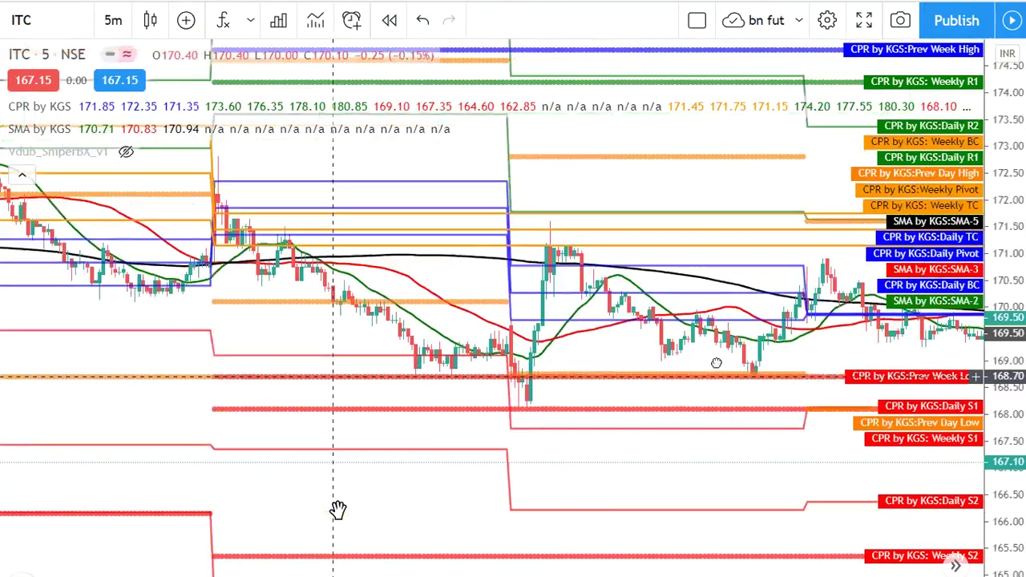
pyautogui.hscroll(5, 337, 510)
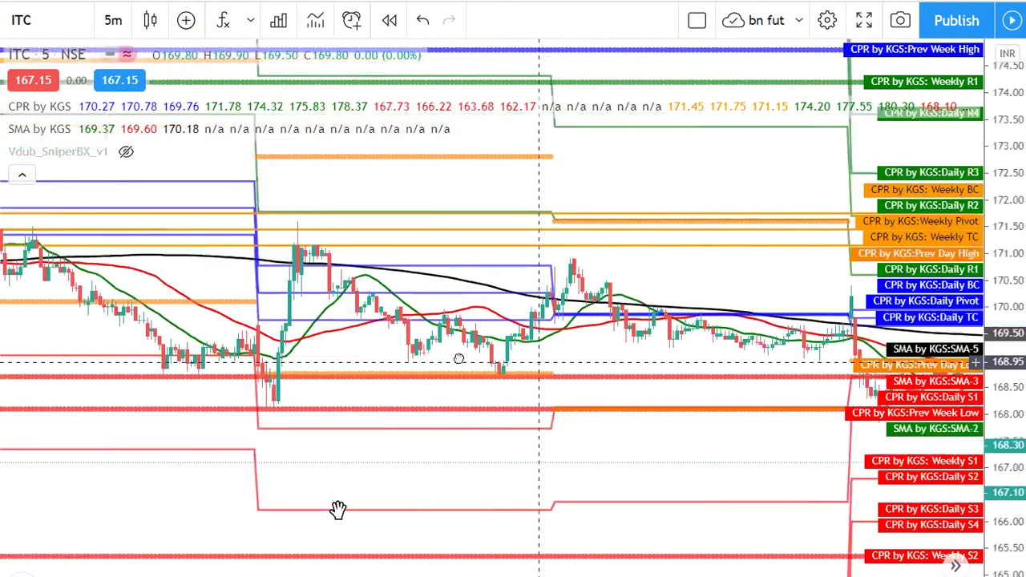
pyautogui.hscroll(4, 338, 510)
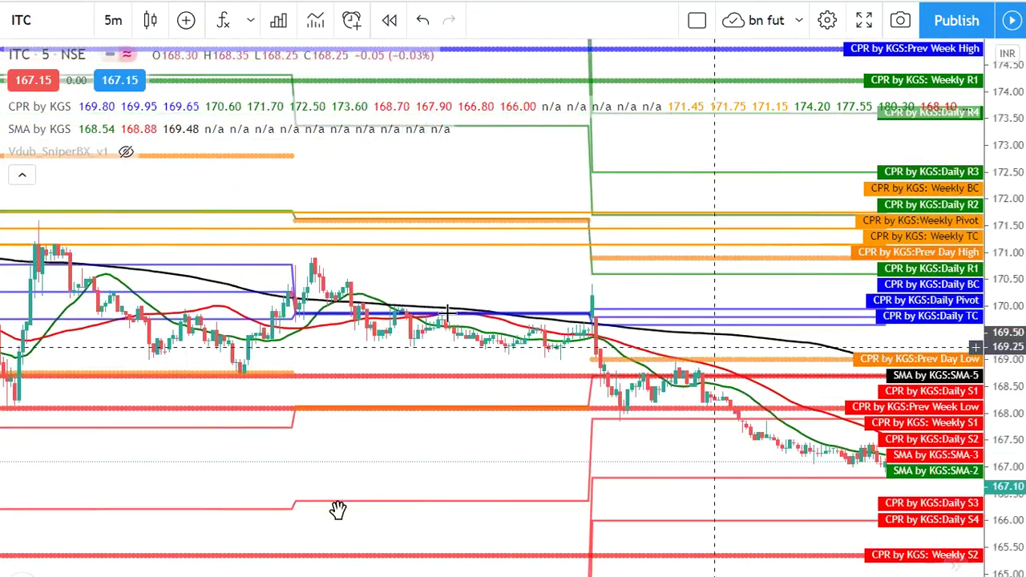
pyautogui.hscroll(4, 338, 510)
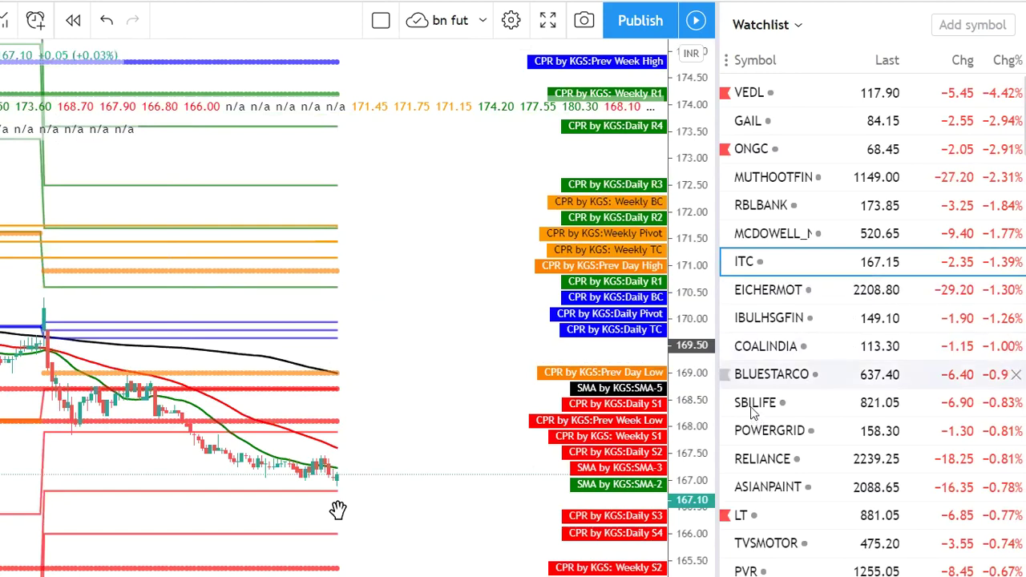
# View the SBILIFE and RELIANCE charts from the watchlist and stretch RELIANCE's price scale so its candles are readable
pyautogui.click(752, 405)
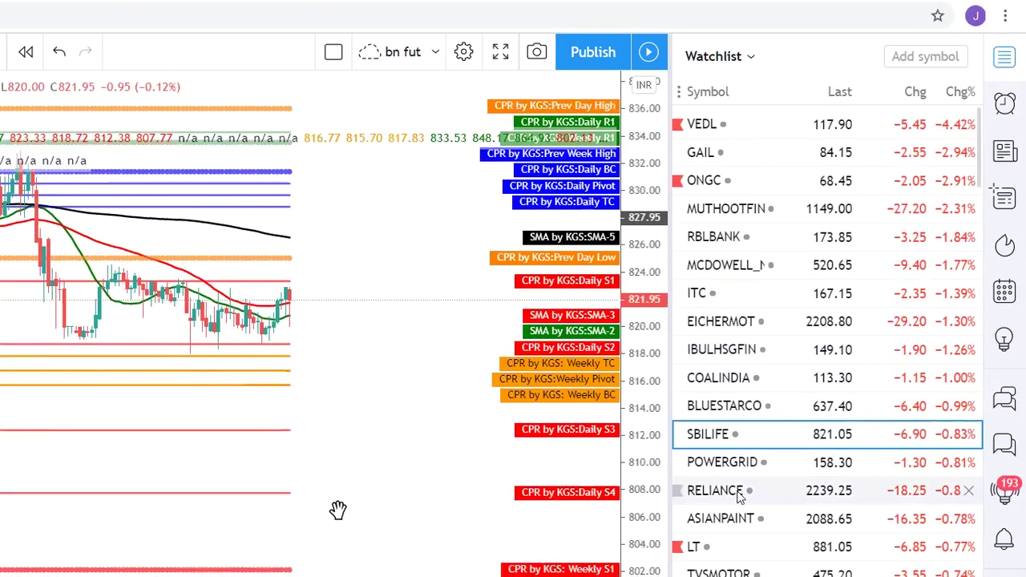
pyautogui.click(739, 497)
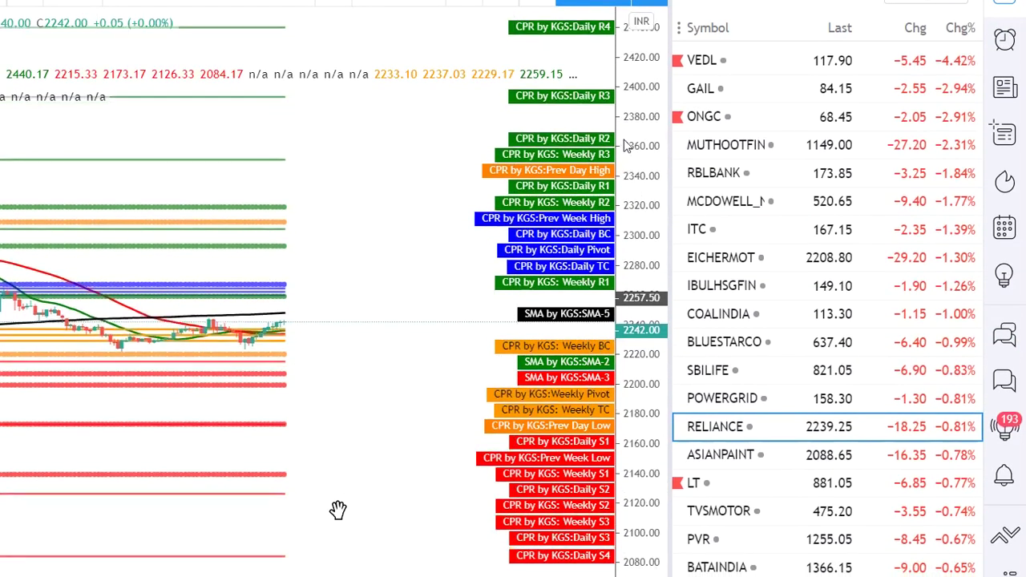
pyautogui.moveTo(627, 141); pyautogui.dragTo(630, 449)
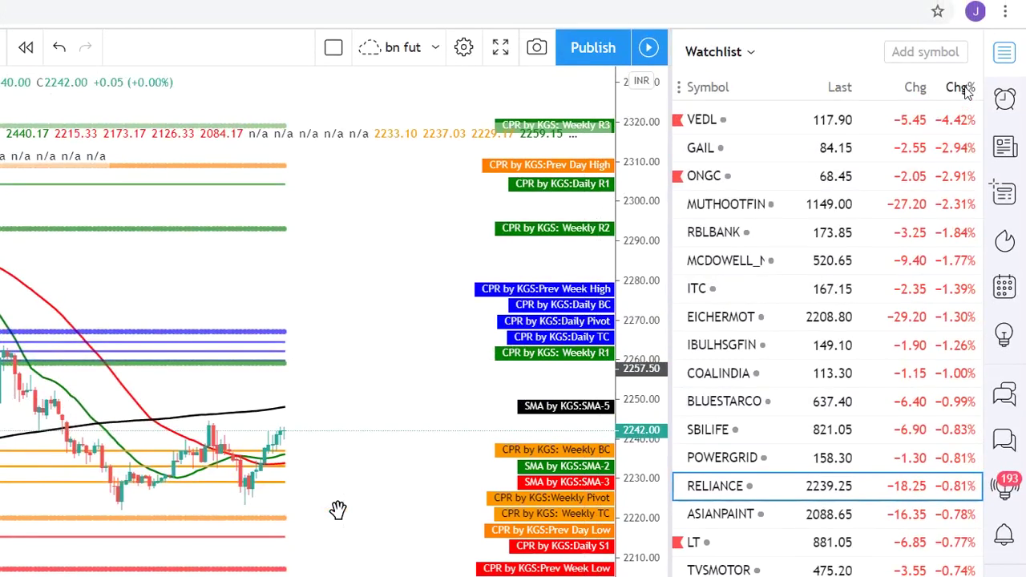
# Sort the watchlist by percentage change with gainers first, and examine RELIANCE's 8 October 5-minute candles on an enlarged scale
pyautogui.click(961, 87)
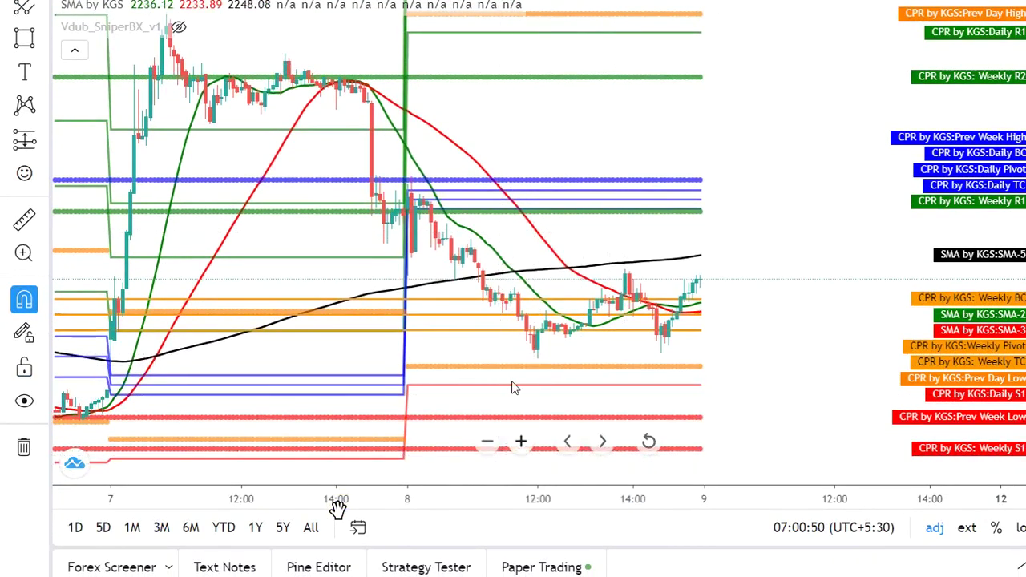
pyautogui.scroll(5, 419, 138)
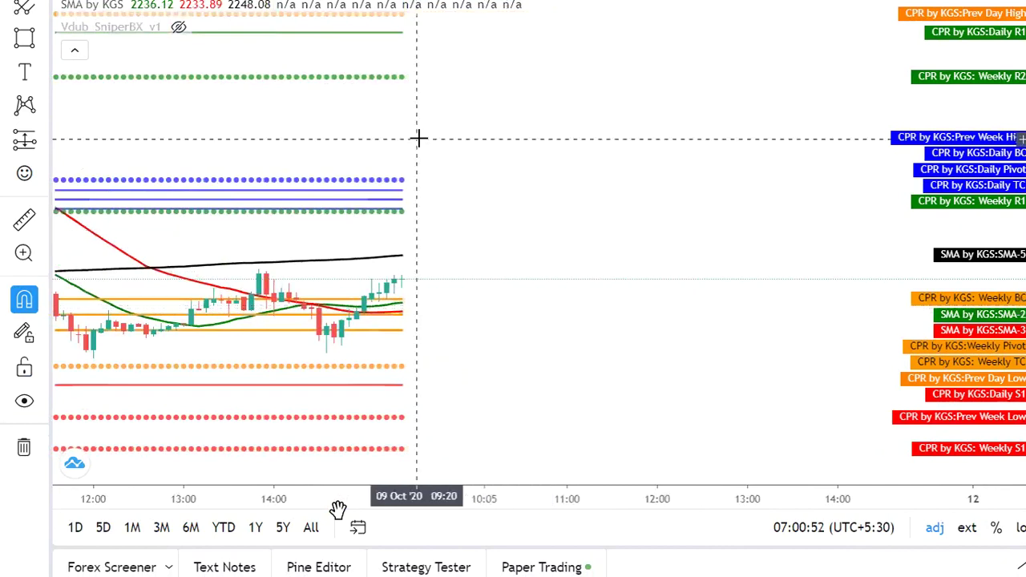
pyautogui.moveTo(417, 139); pyautogui.dragTo(770, 112)
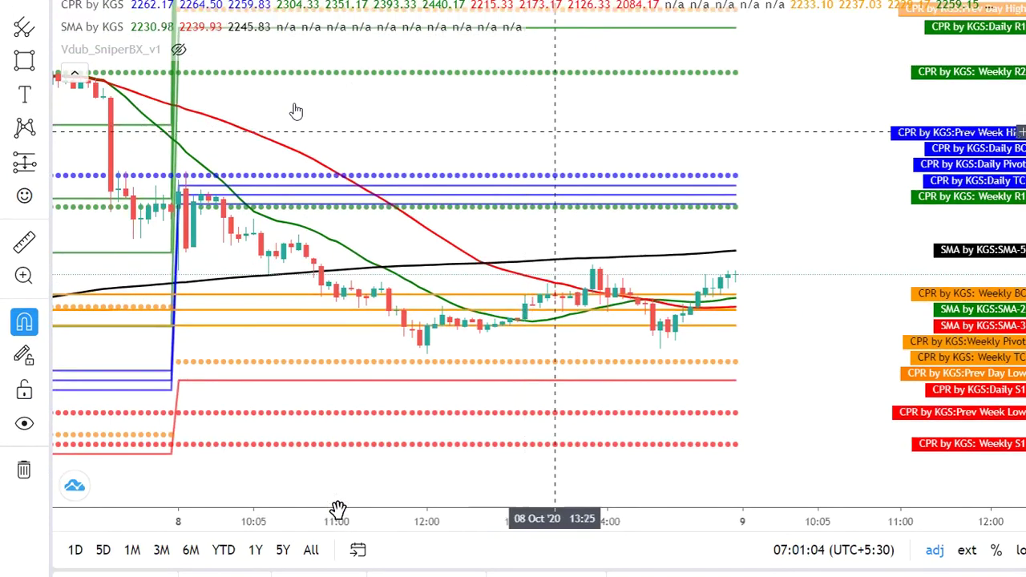
pyautogui.hscroll(-5, 268, 153)
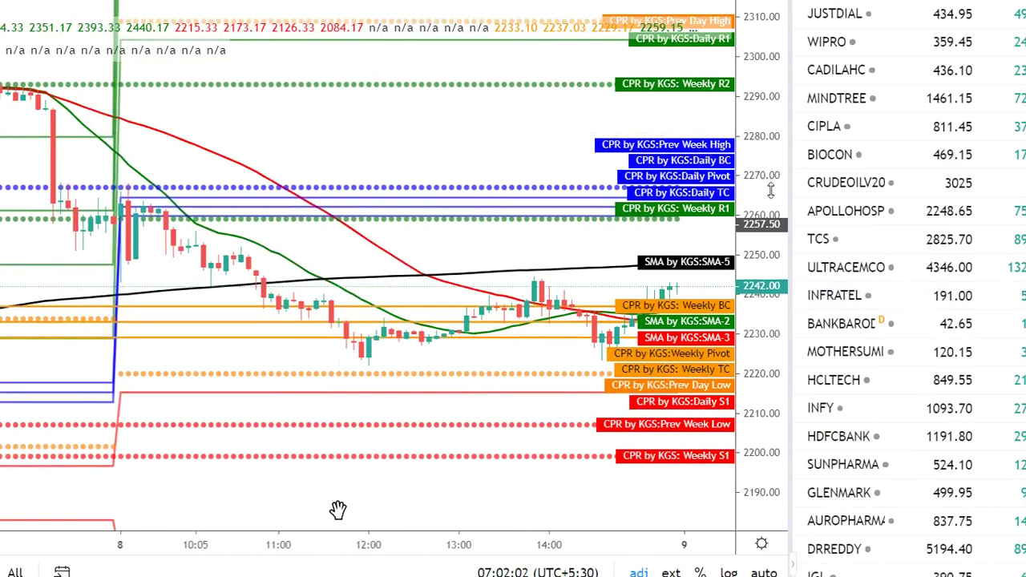
pyautogui.moveTo(769, 145); pyautogui.dragTo(769, 112)
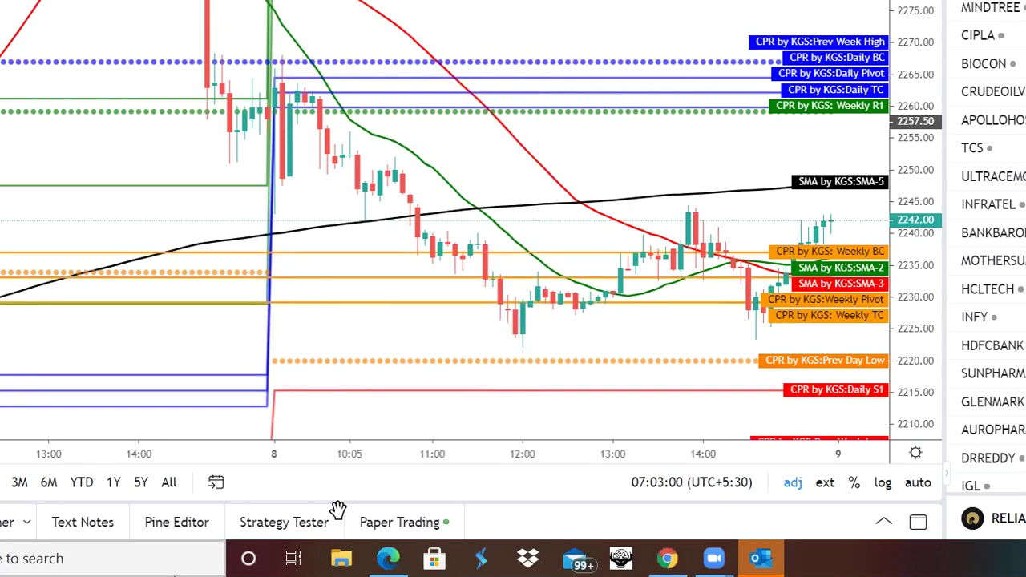
pyautogui.click(177, 564)
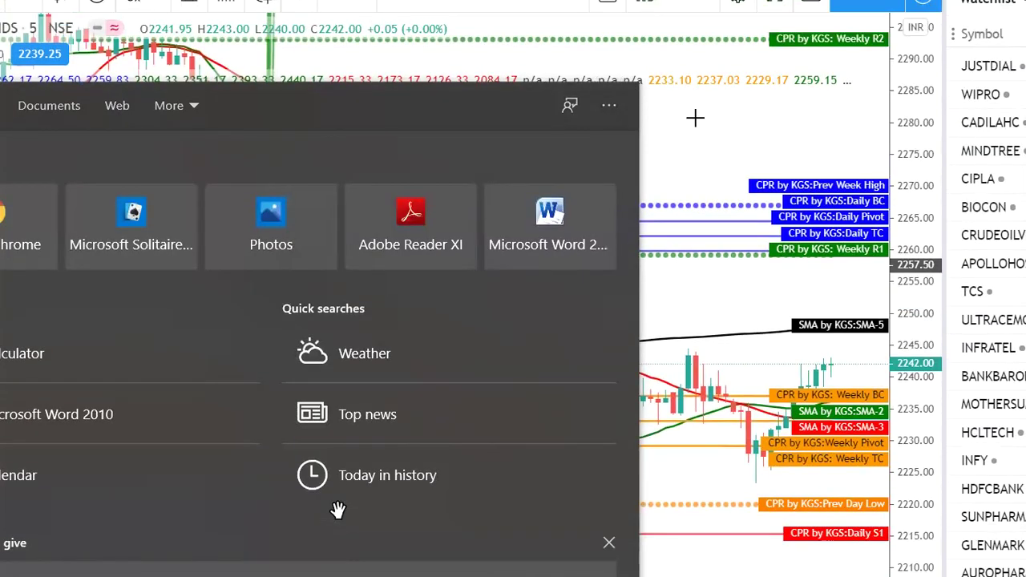
pyautogui.click(337, 510)
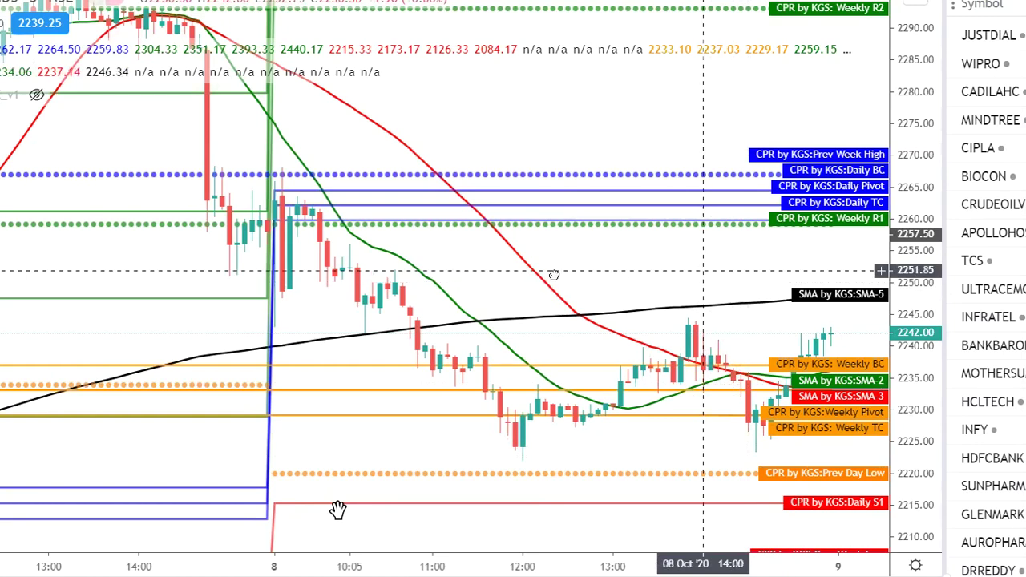
# Draw two horizontal lines across RELIANCE's 8 October candle lows, at 2227.25 and 2222.10
pyautogui.hscroll(5, 770, 308)
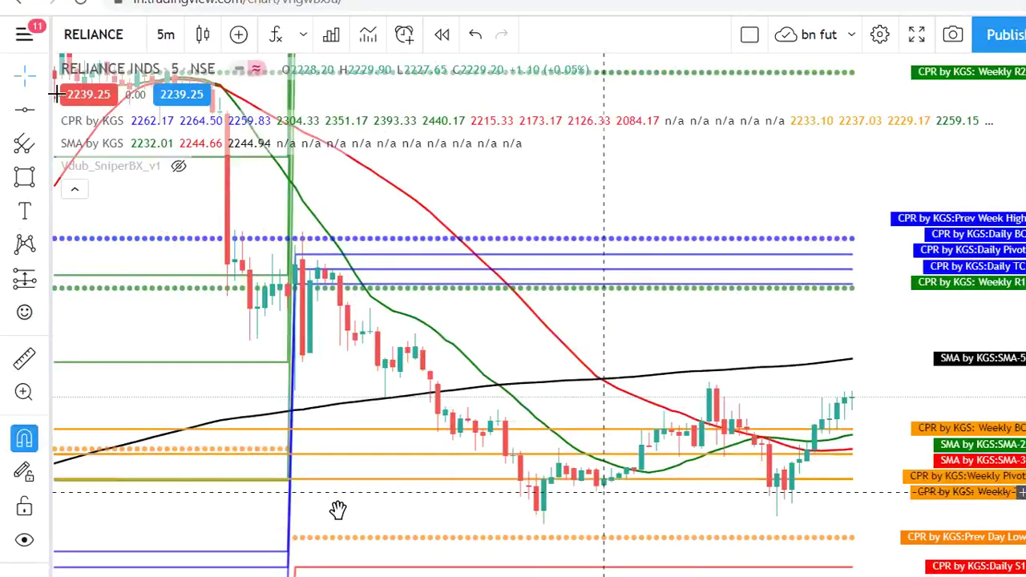
pyautogui.click(36, 108)
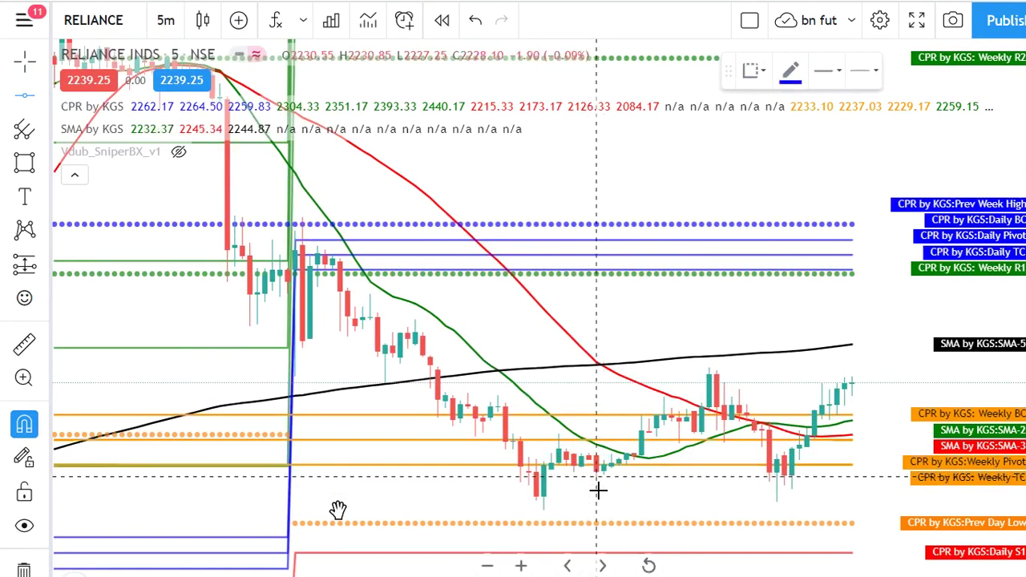
pyautogui.click(541, 478)
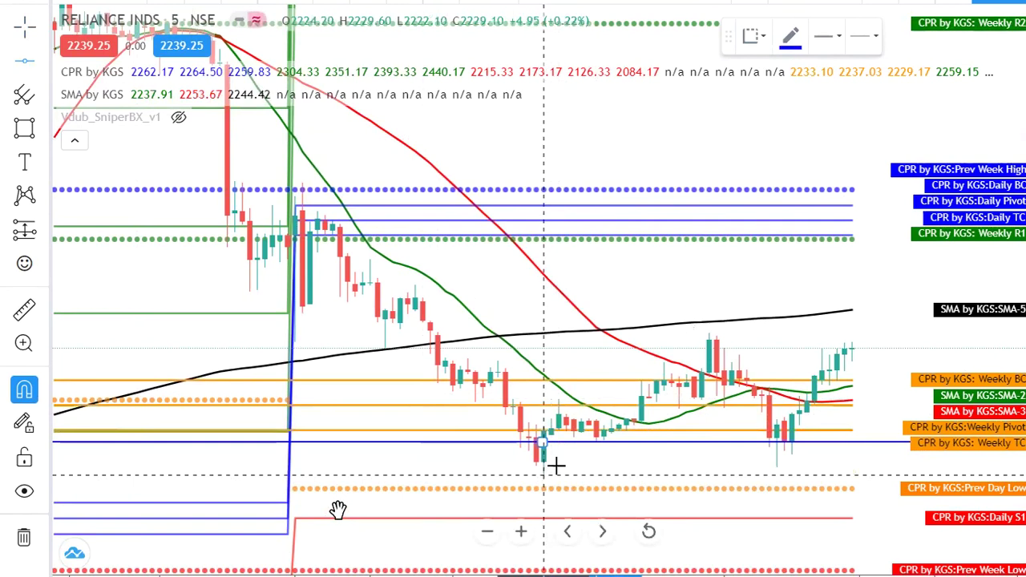
pyautogui.click(546, 475)
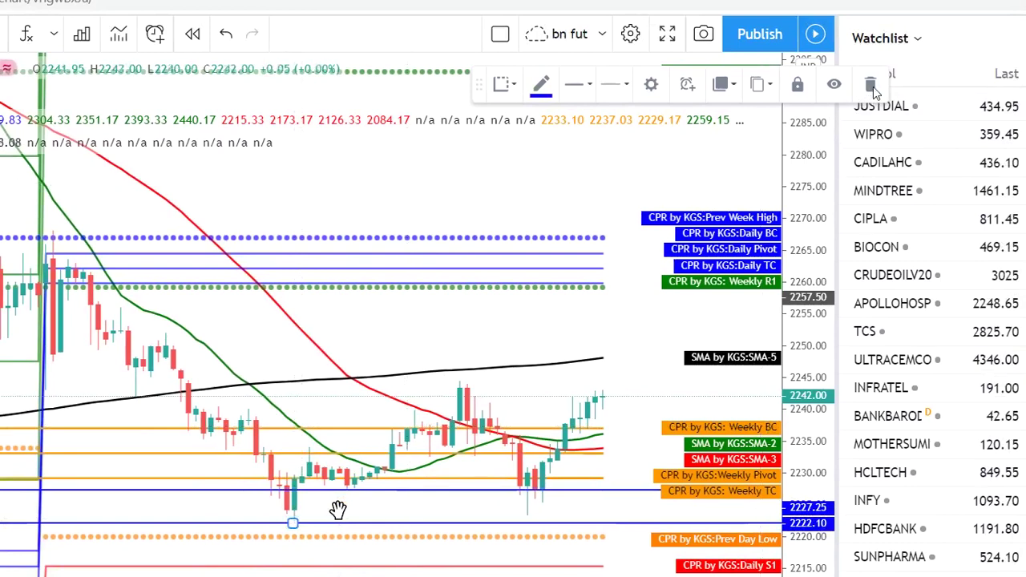
# Delete both horizontal lines from the RELIANCE chart, starting with the one at 2222.10
pyautogui.click(872, 86)
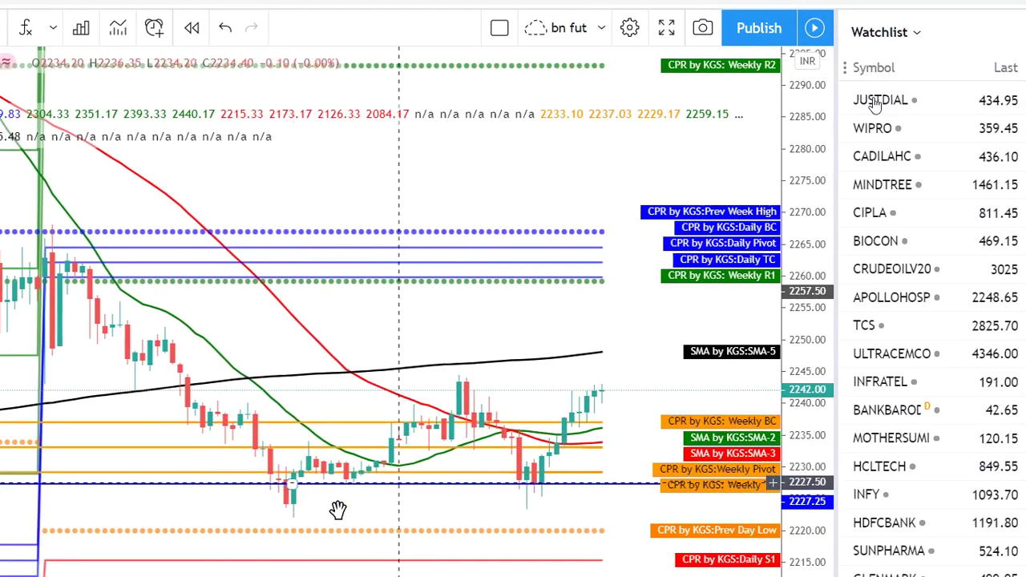
pyautogui.click(400, 484)
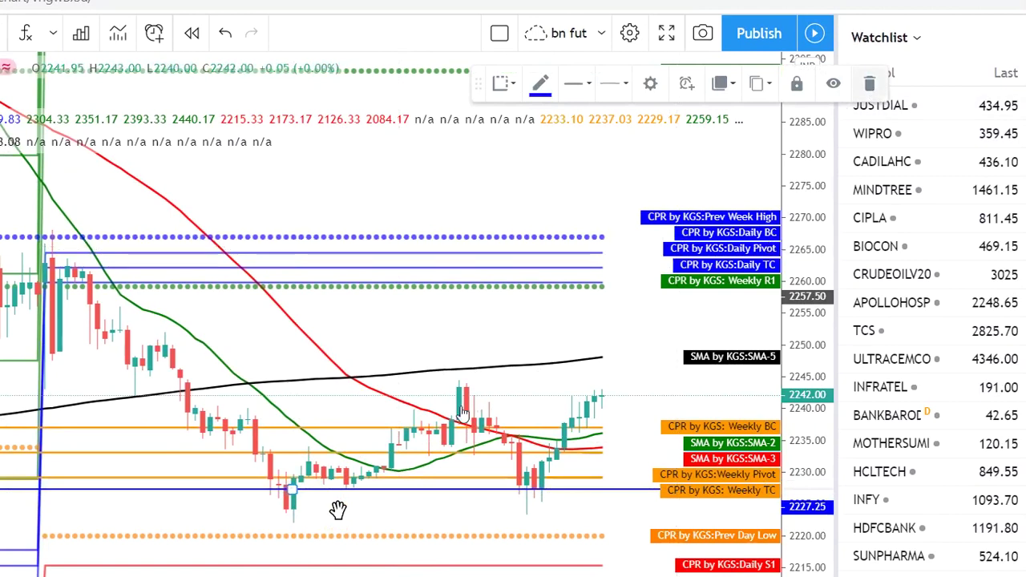
pyautogui.press('Delete')
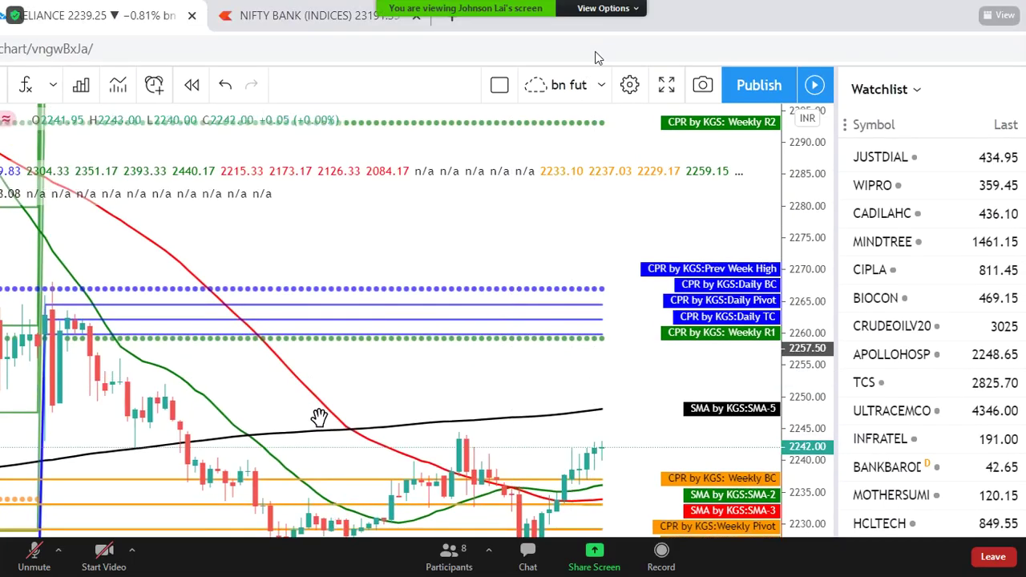
# Look through the Zoom meeting's participant list and close it
pyautogui.click(449, 551)
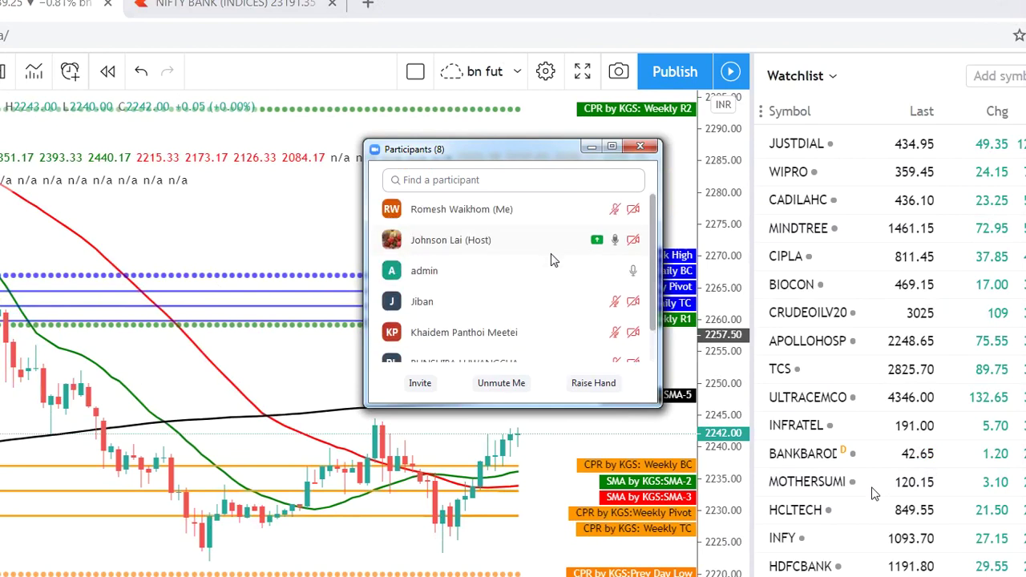
pyautogui.scroll(-1, 551, 259)
pyautogui.scroll(1, 551, 259)
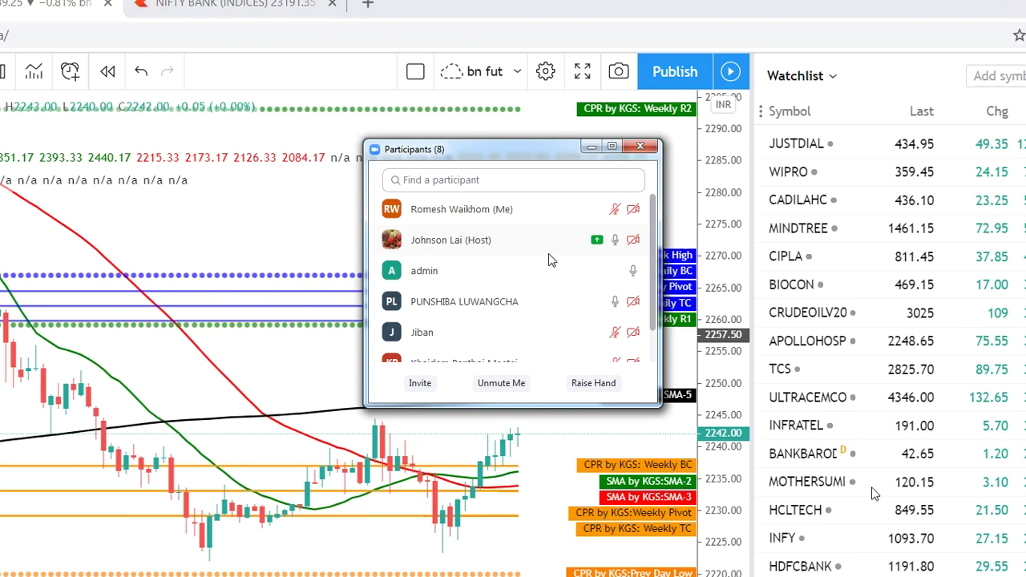
pyautogui.click(644, 148)
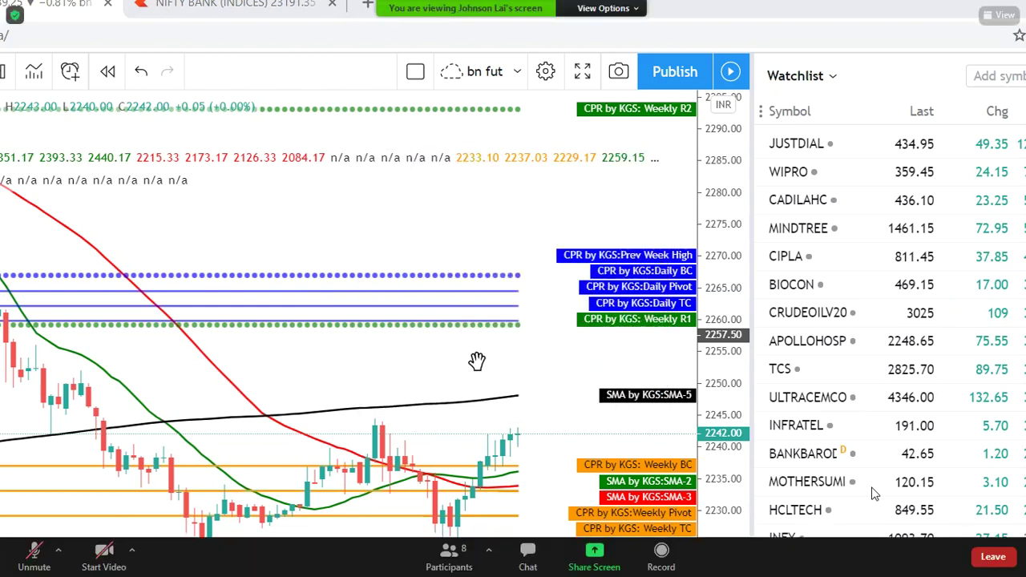
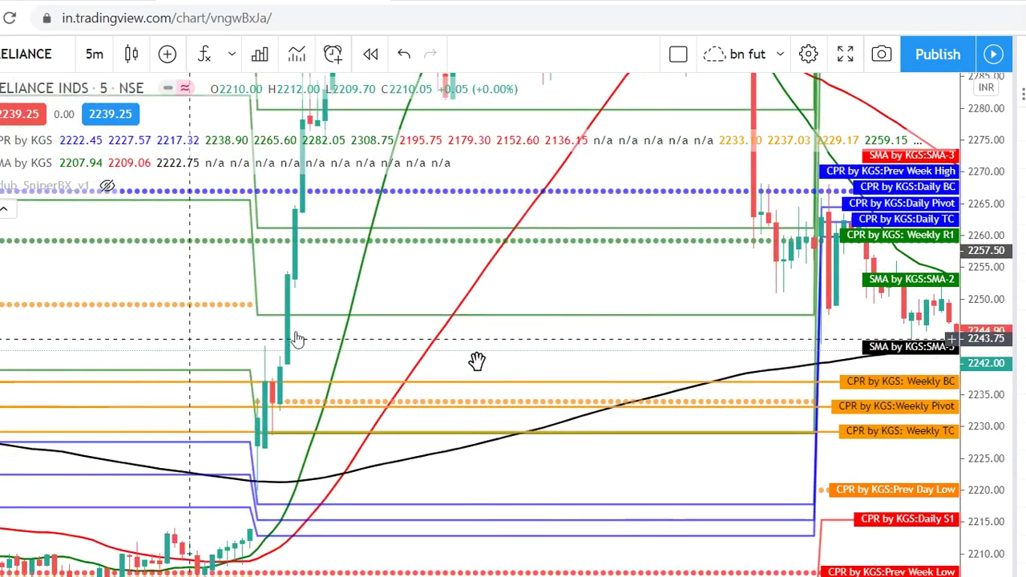
# Examine RELIANCE's 5-minute candles in the session before 7 October against the SMA and CPR by KGS levels, compressing the price scale
pyautogui.hscroll(5, 234, 363)
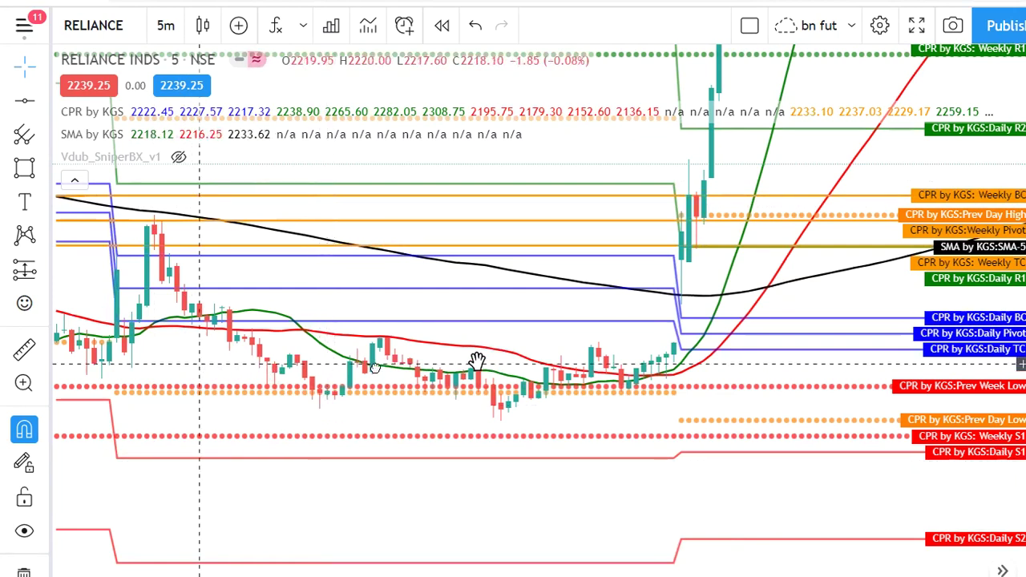
pyautogui.hscroll(-5, 375, 373)
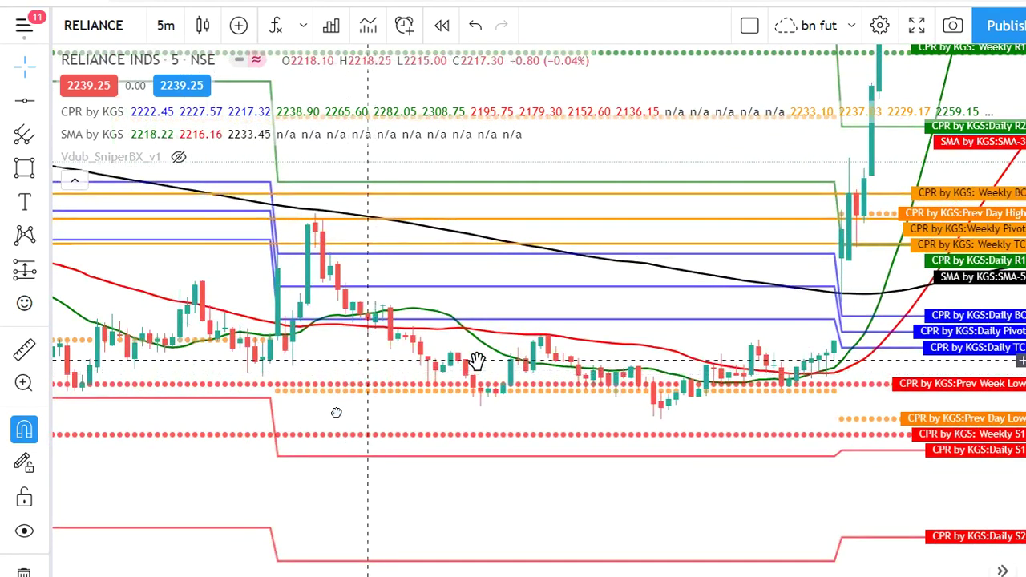
pyautogui.moveTo(368, 361); pyautogui.dragTo(339, 415)
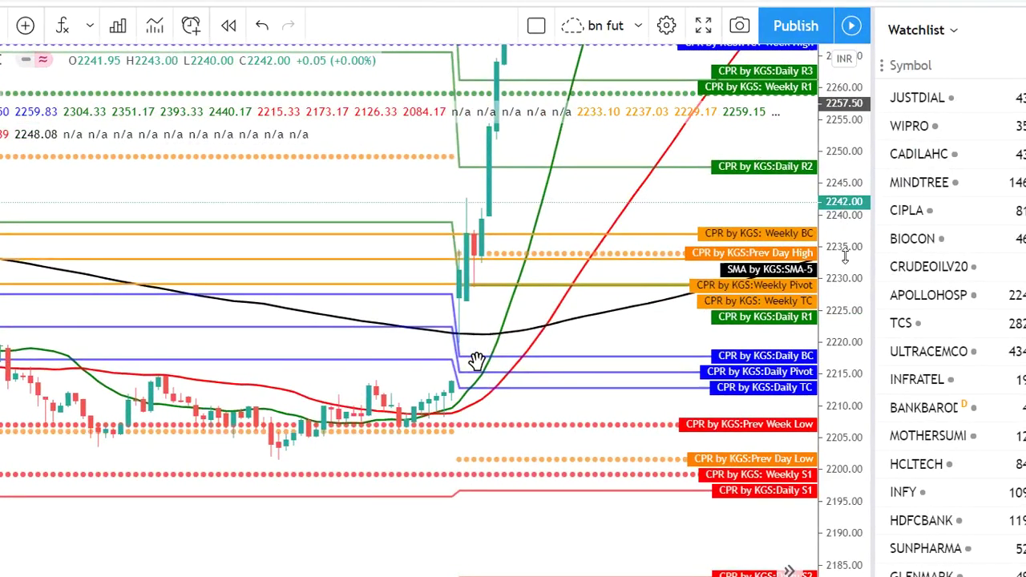
pyautogui.moveTo(845, 256); pyautogui.dragTo(646, 163)
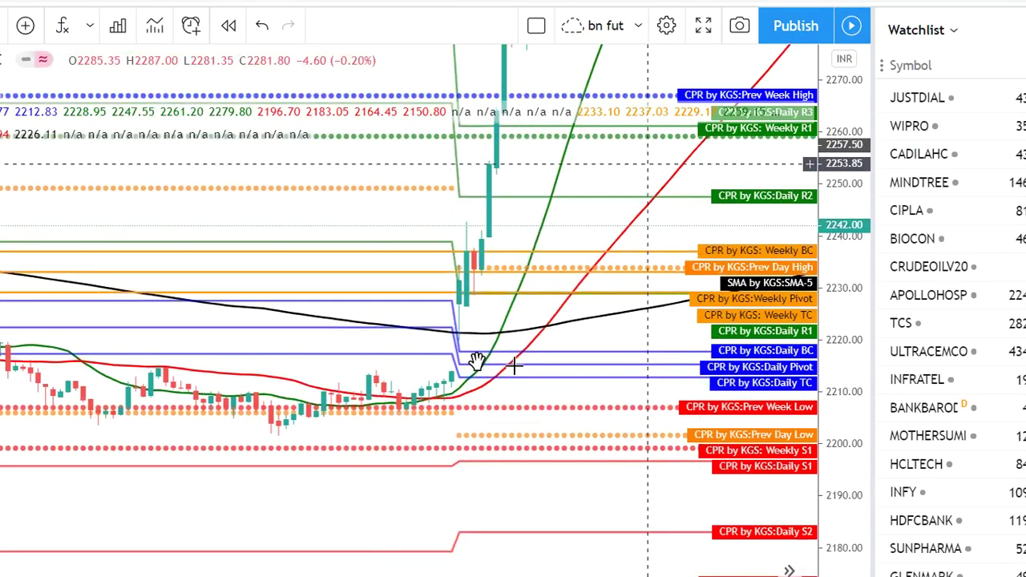
# Follow RELIANCE's candles from the 7 October morning rally through to the 8 October decline, comparing them with the SMA by KGS lines
pyautogui.moveTo(477, 361); pyautogui.dragTo(349, 576)
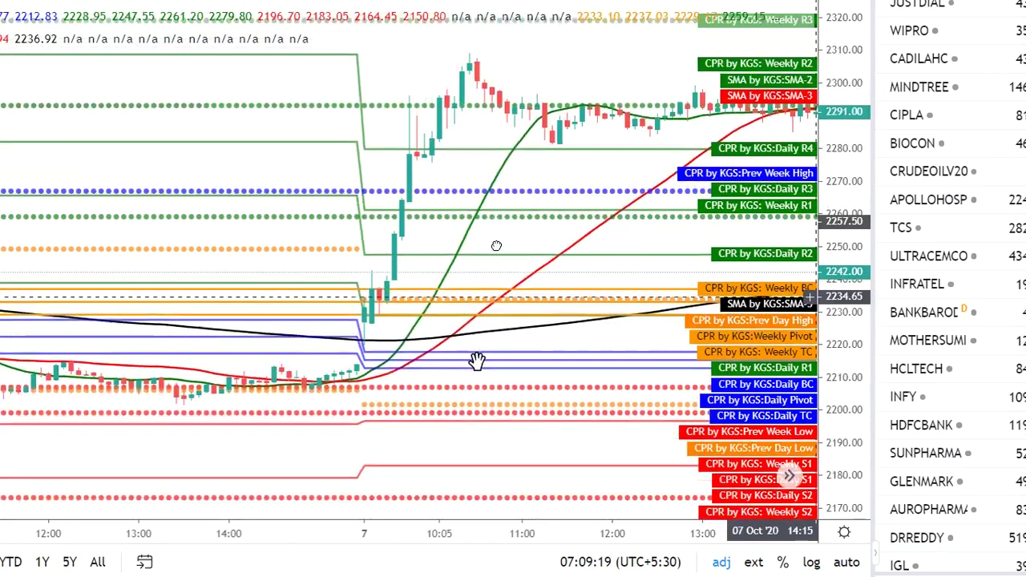
pyautogui.hscroll(3, 477, 359)
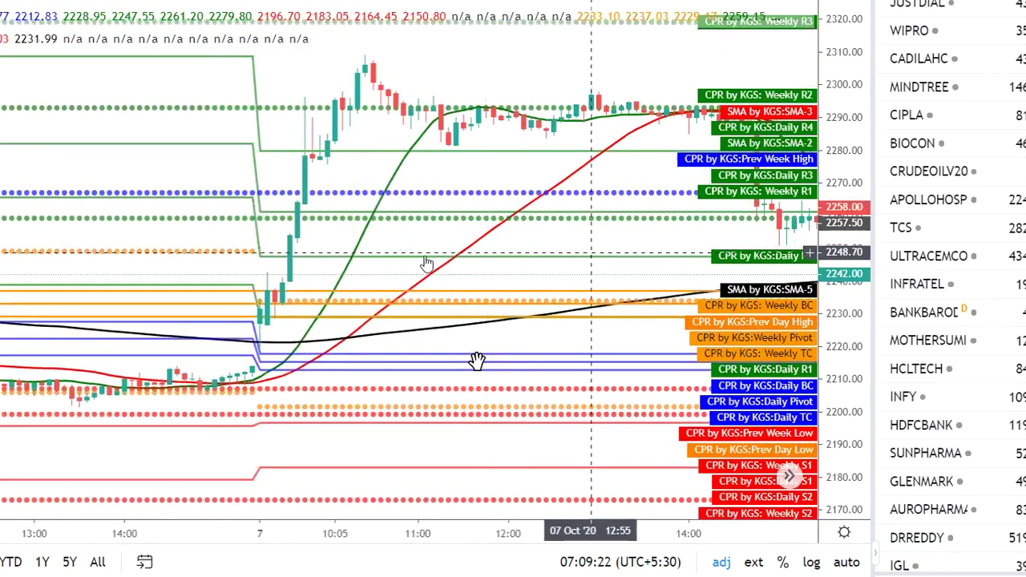
pyautogui.hscroll(3, 477, 360)
pyautogui.click(478, 360)
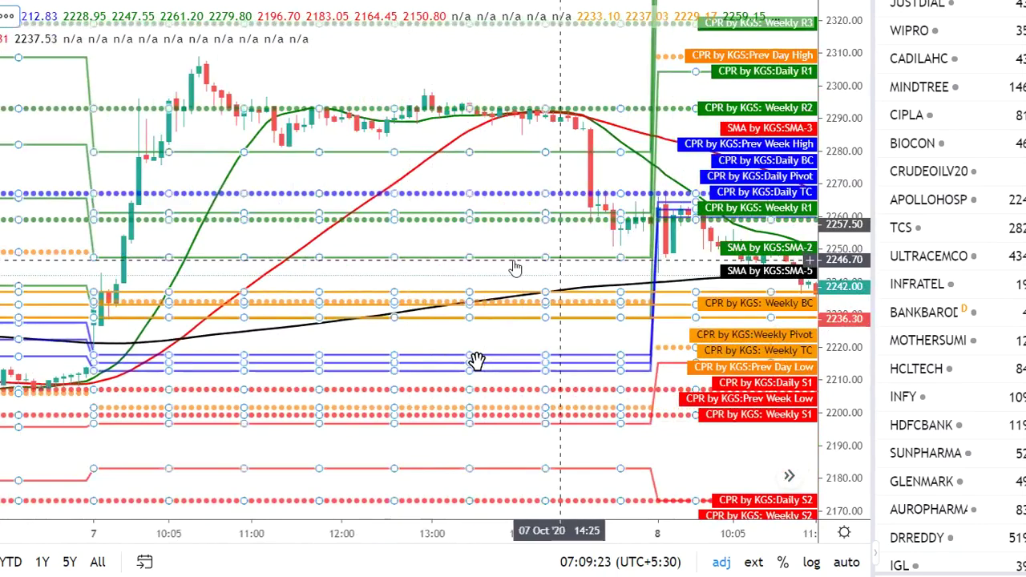
pyautogui.hscroll(2, 477, 359)
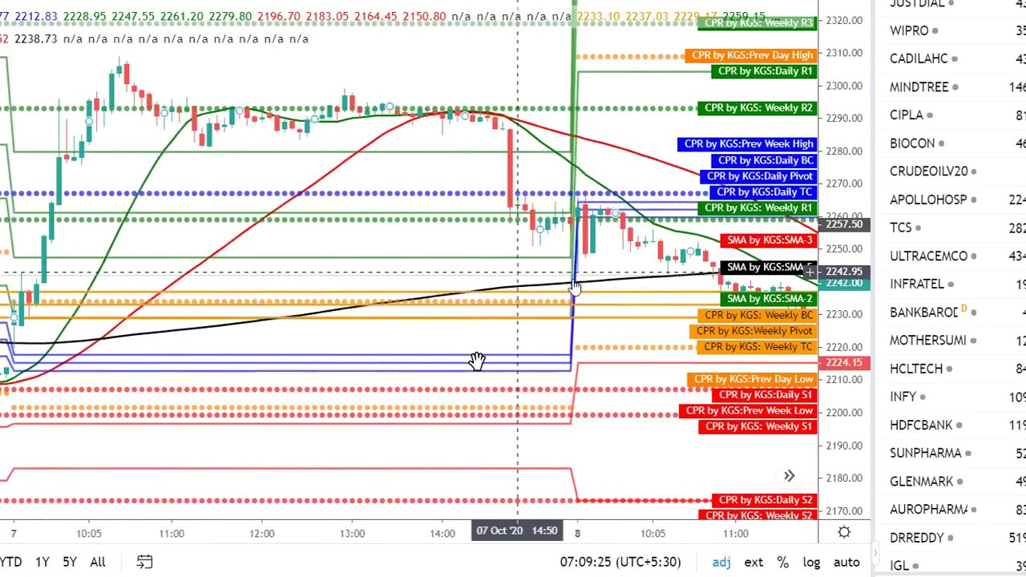
pyautogui.hscroll(2, 477, 359)
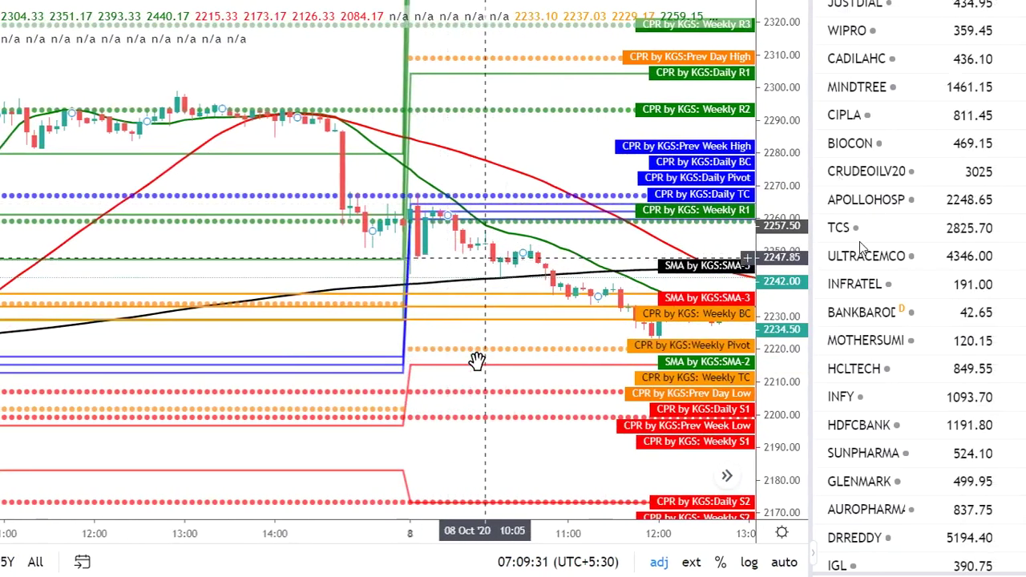
# Show the CRUDEOILV20 chart from the watchlist and hide its CPR by KGS indicator
pyautogui.click(854, 178)
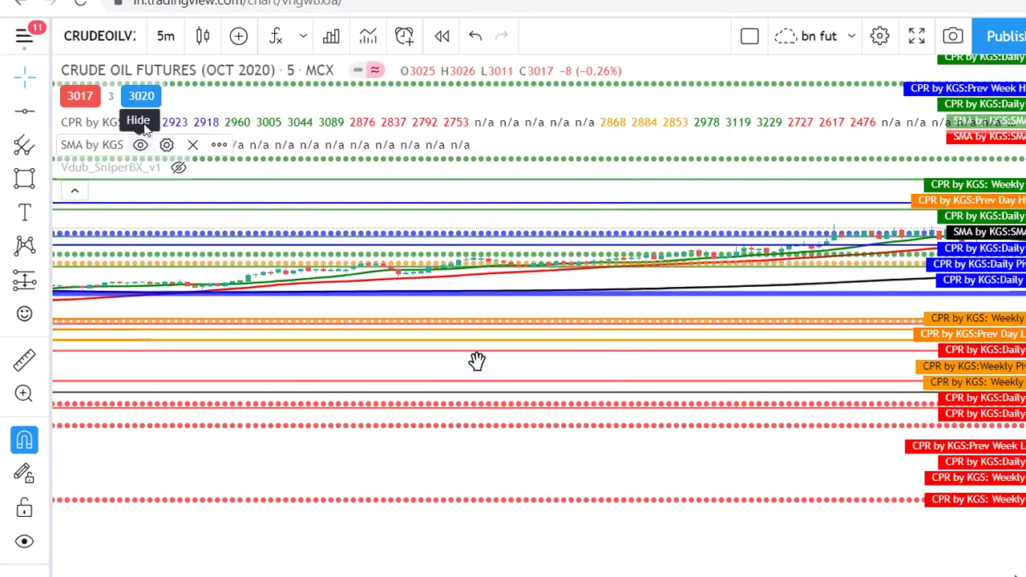
pyautogui.click(140, 122)
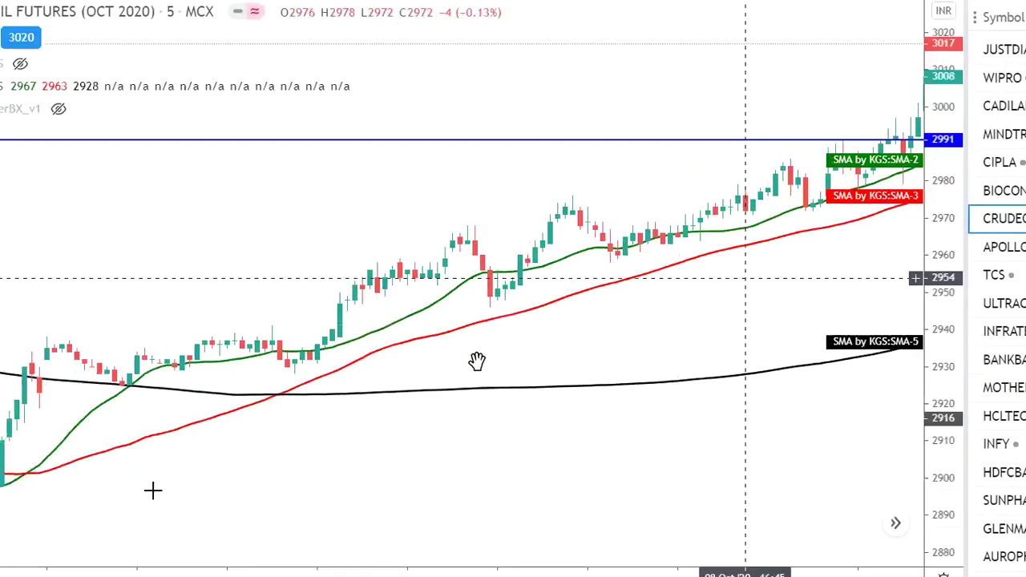
# Draw a horizontal line on the crude oil chart along the consolidation highs above the black SMA, at about 2938
pyautogui.hscroll(-5, 305, 435)
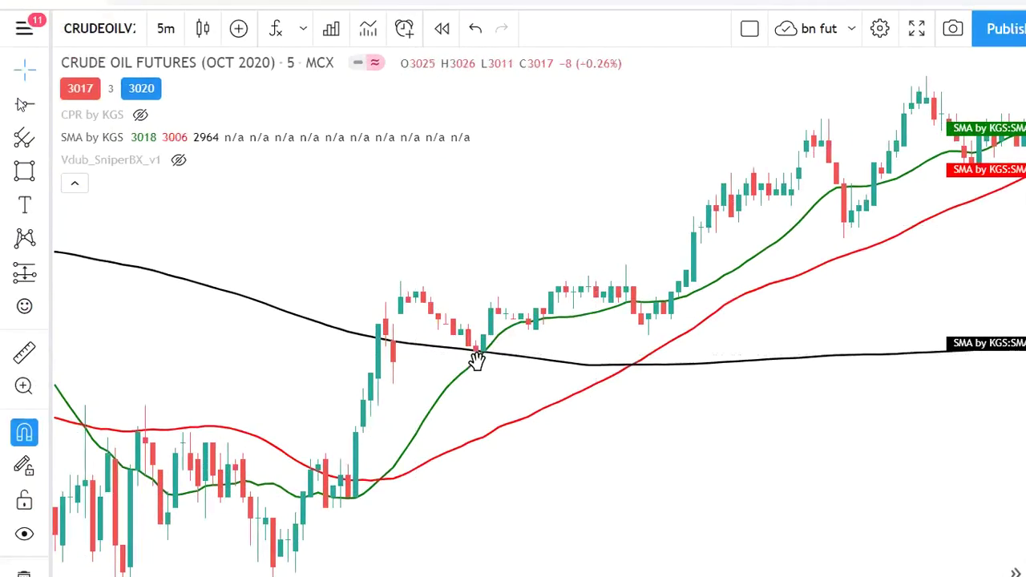
pyautogui.hotkey('alt', 'h')
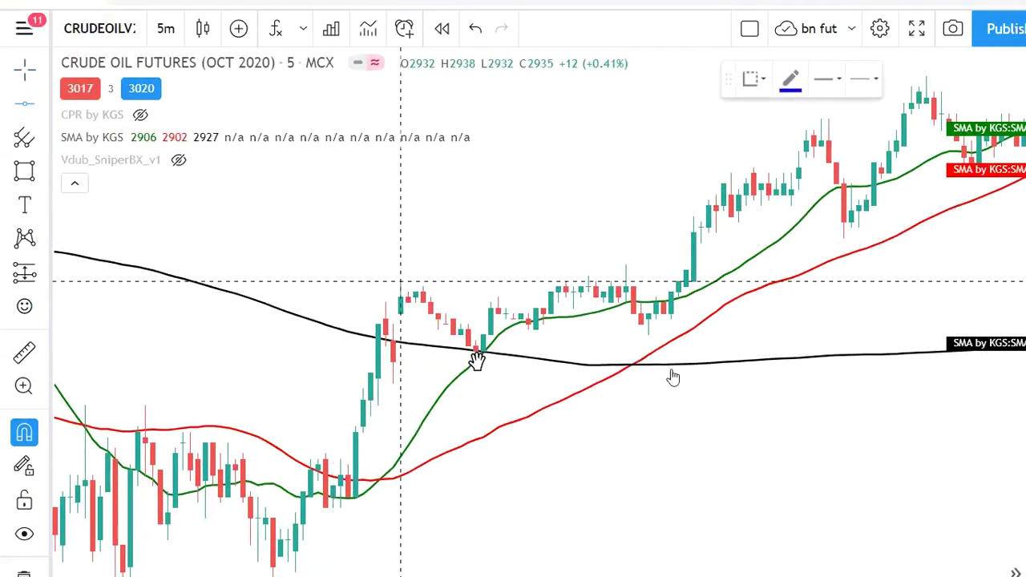
pyautogui.click(551, 294)
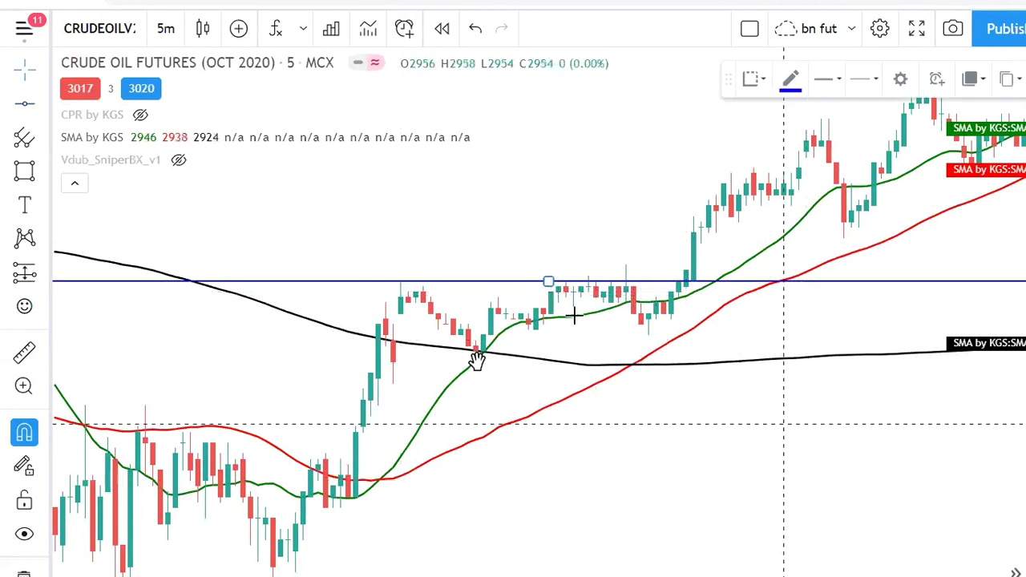
pyautogui.click(470, 303)
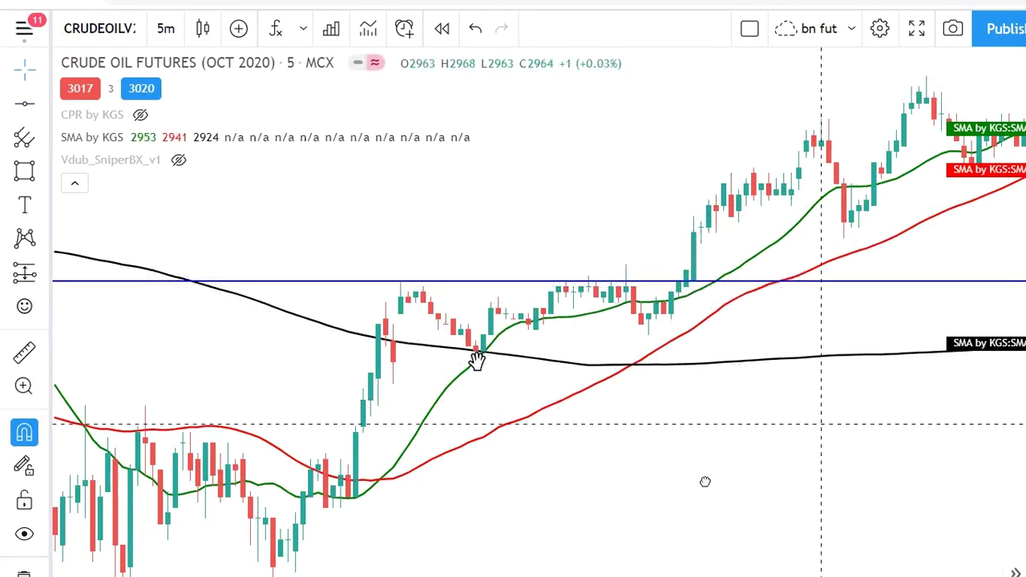
# Follow crude oil's 8 October 5-minute candles forward from the consolidation breakout to the last candle of the day
pyautogui.scroll(5, 705, 481)
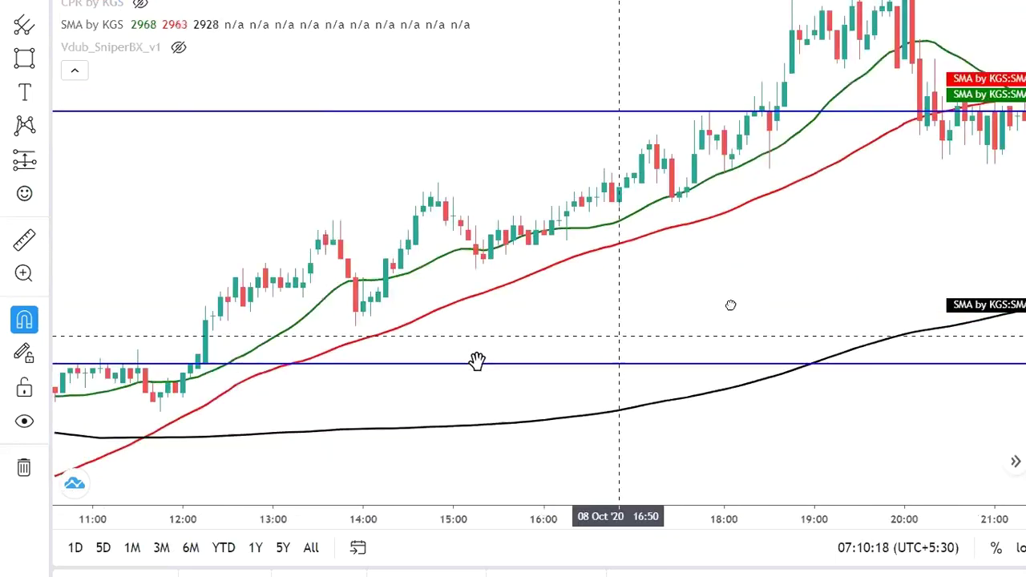
pyautogui.hscroll(5, 843, 270)
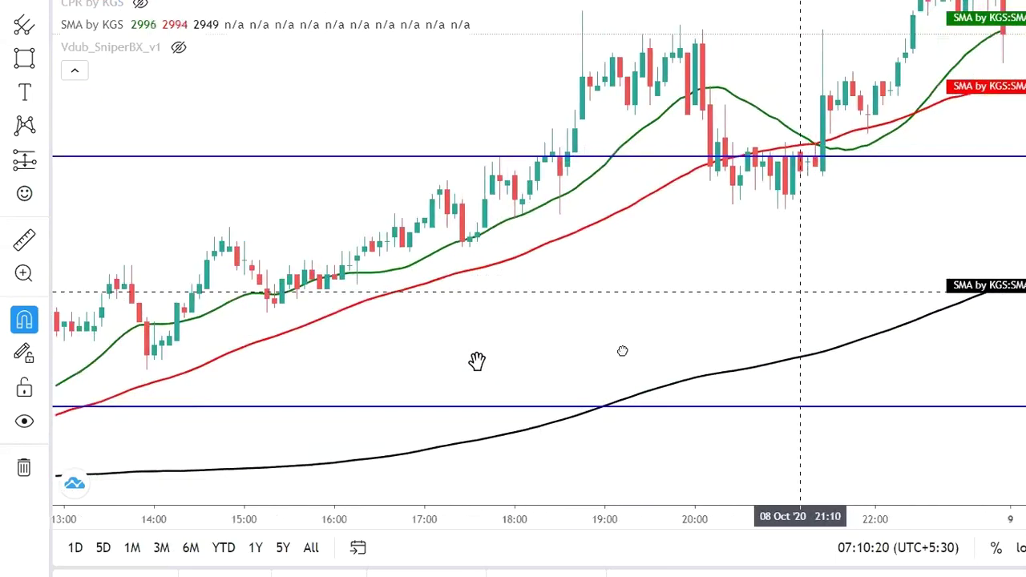
pyautogui.hscroll(5, 622, 351)
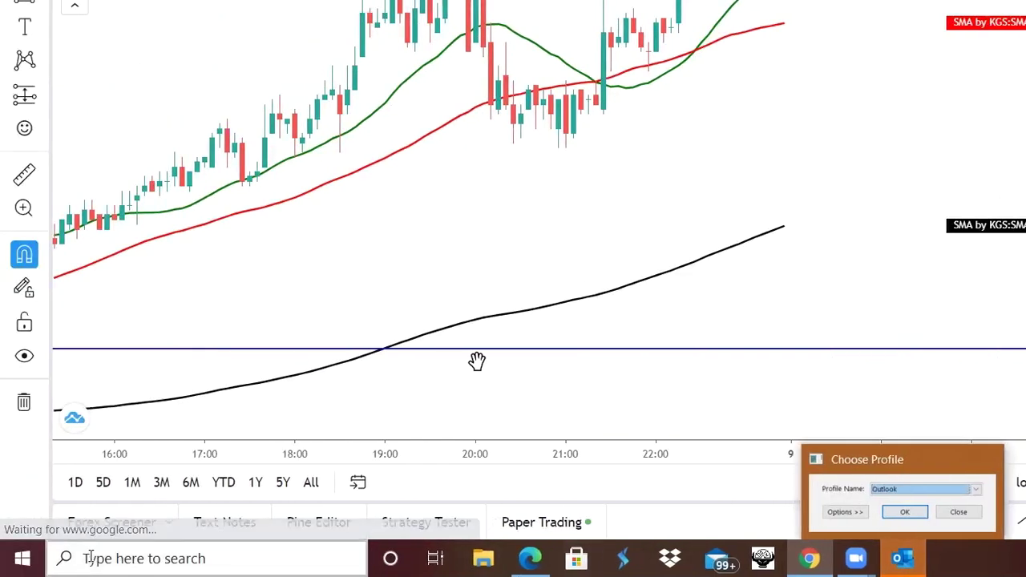
# Switch to the Windows Calculator and multiply 5 by 690
pyautogui.click(91, 559)
pyautogui.write('ca')
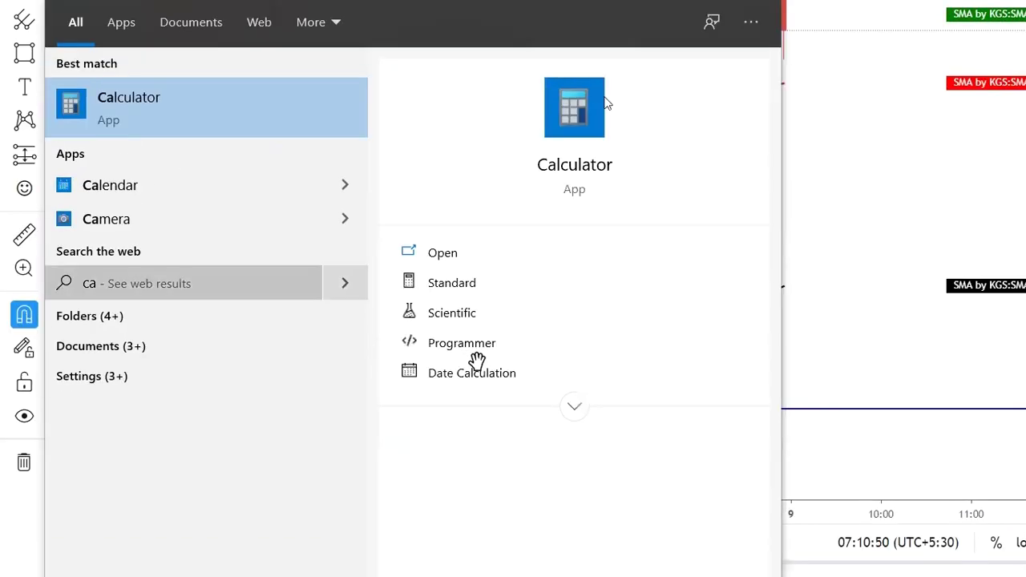
pyautogui.click(590, 104)
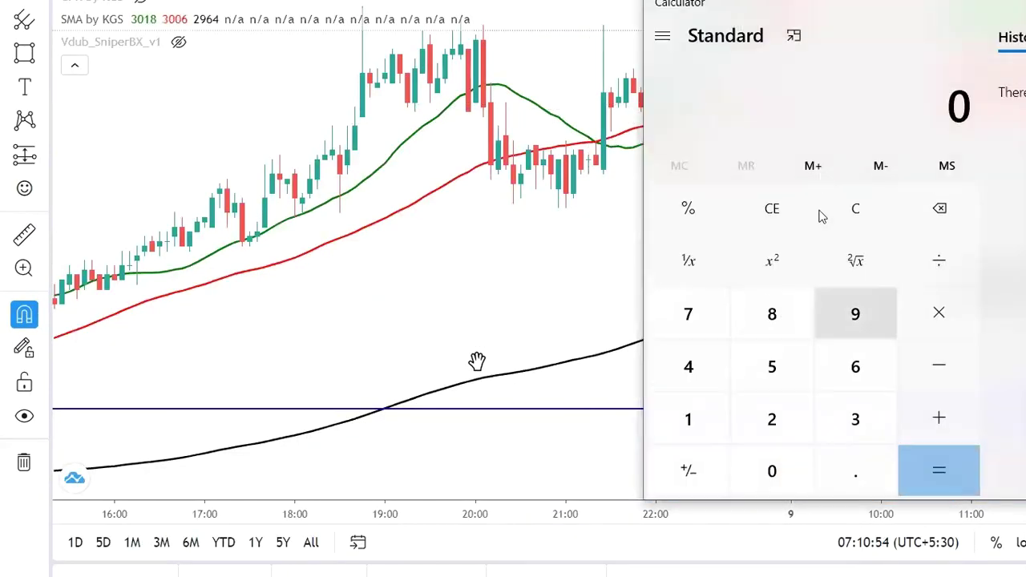
pyautogui.click(790, 362)
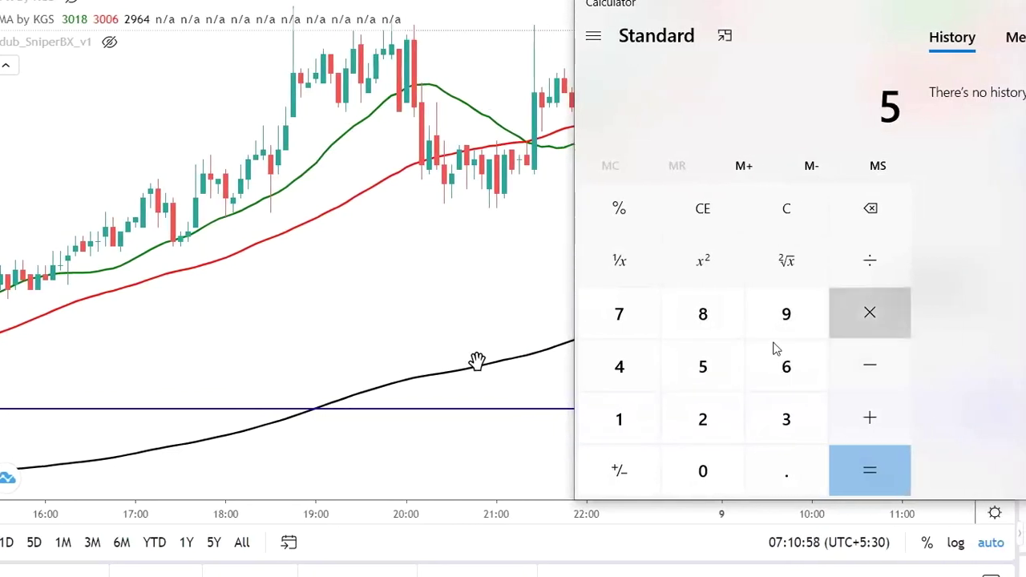
pyautogui.write('*690')
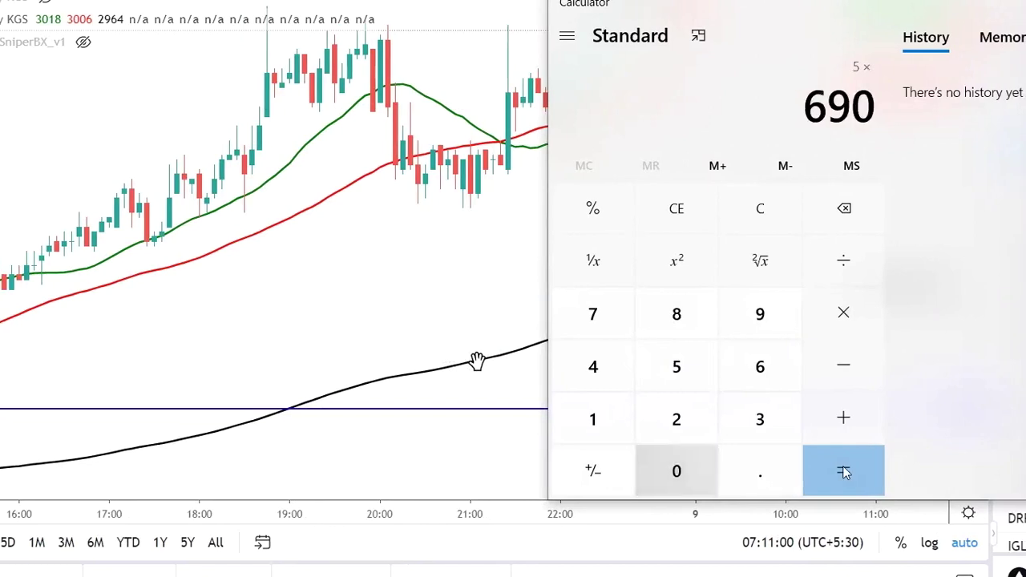
pyautogui.press('Return')
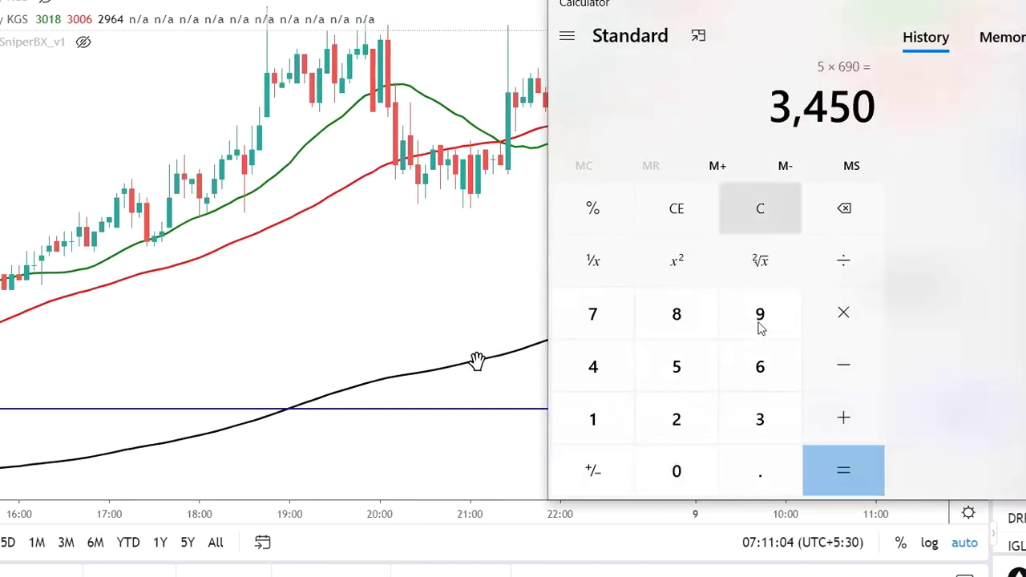
# Multiply 90 by 5 in the calculator, and multiply that product by 100
pyautogui.write('9')
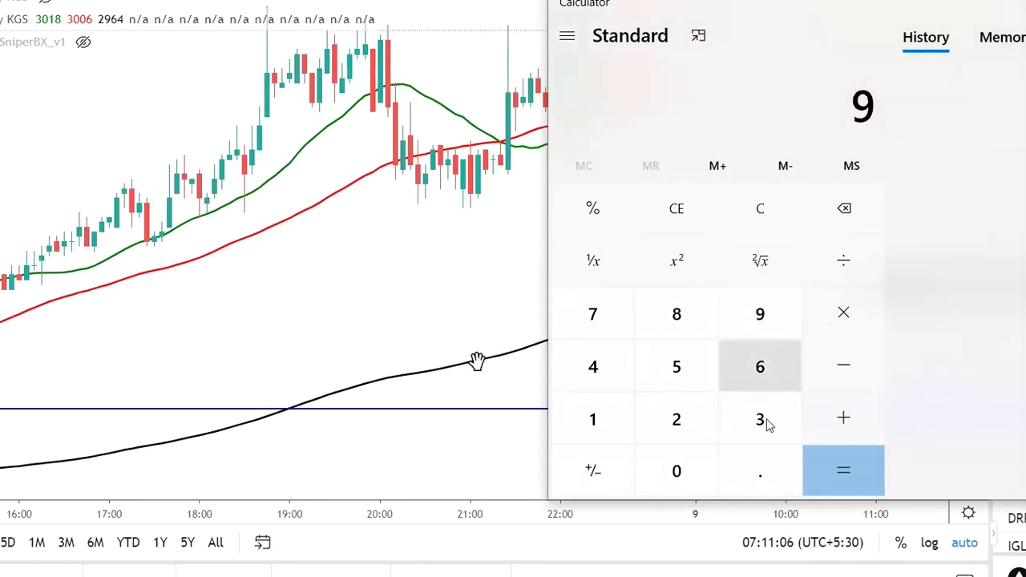
pyautogui.write('0*')
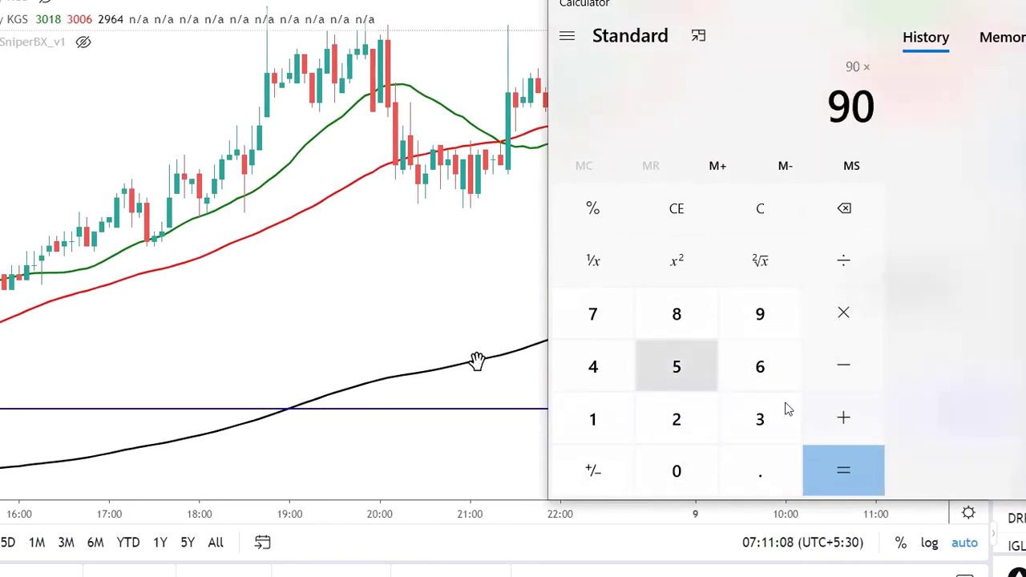
pyautogui.write('5')
pyautogui.press('Return')
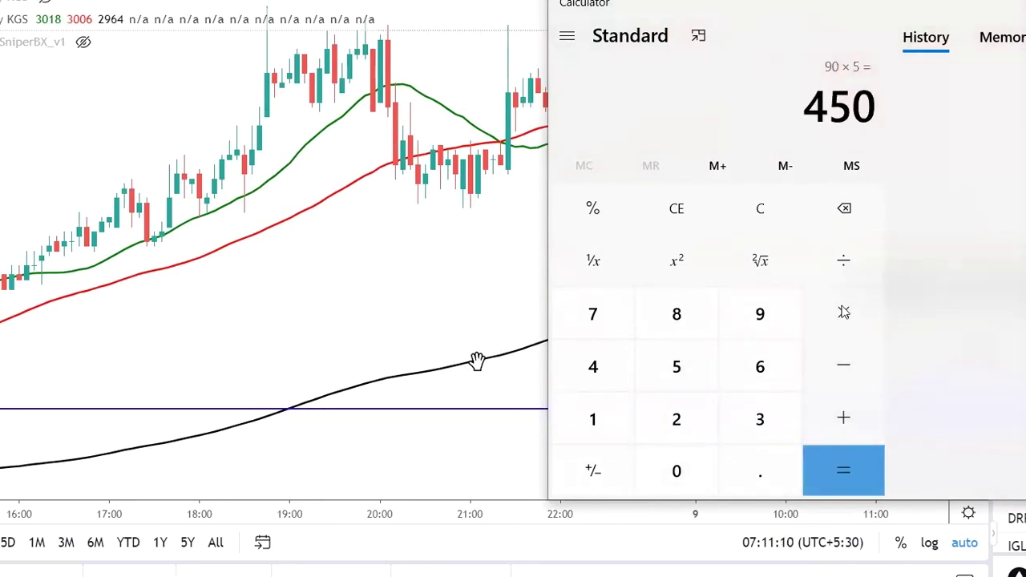
pyautogui.write('*1')
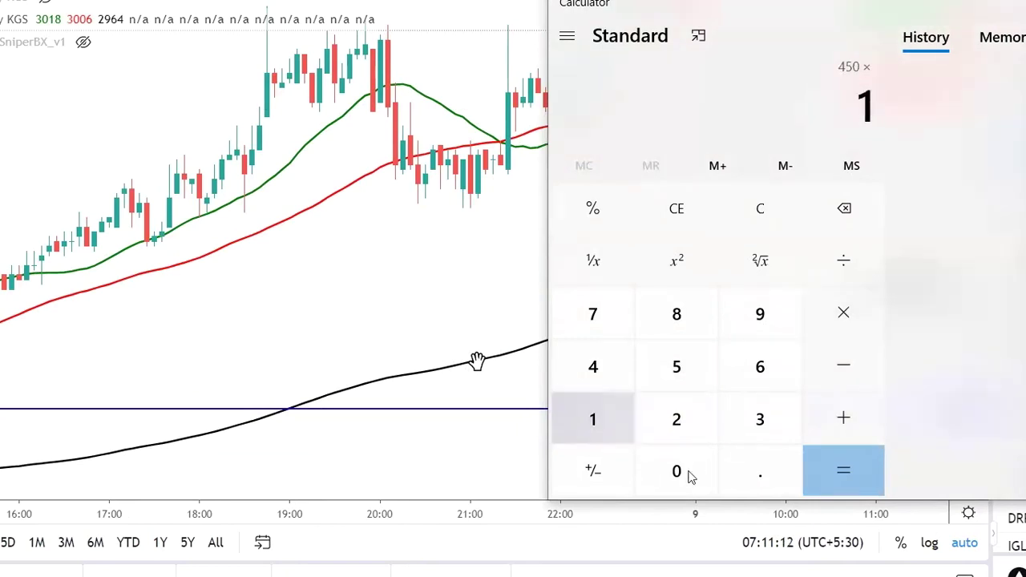
pyautogui.write('00')
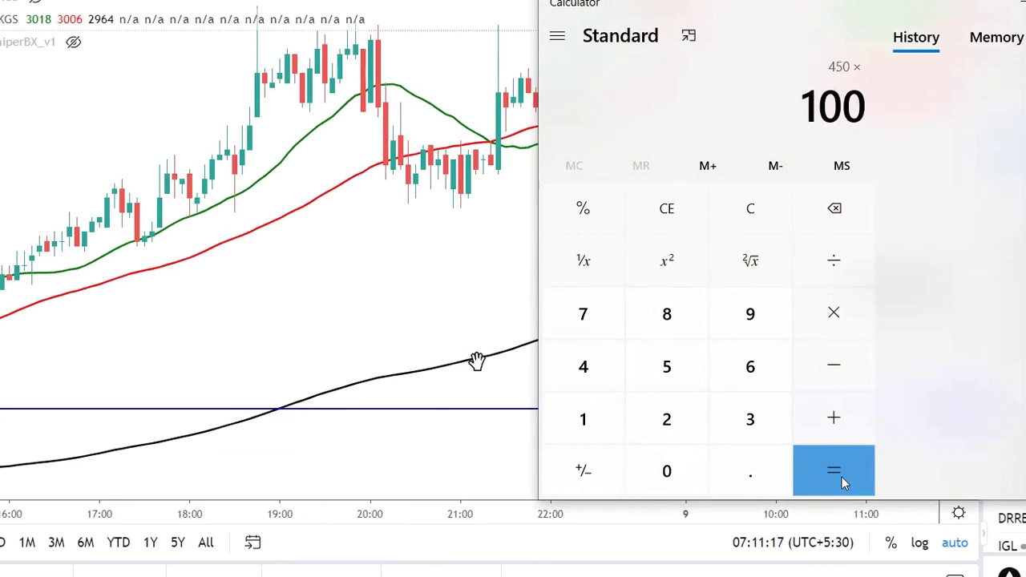
pyautogui.click(842, 477)
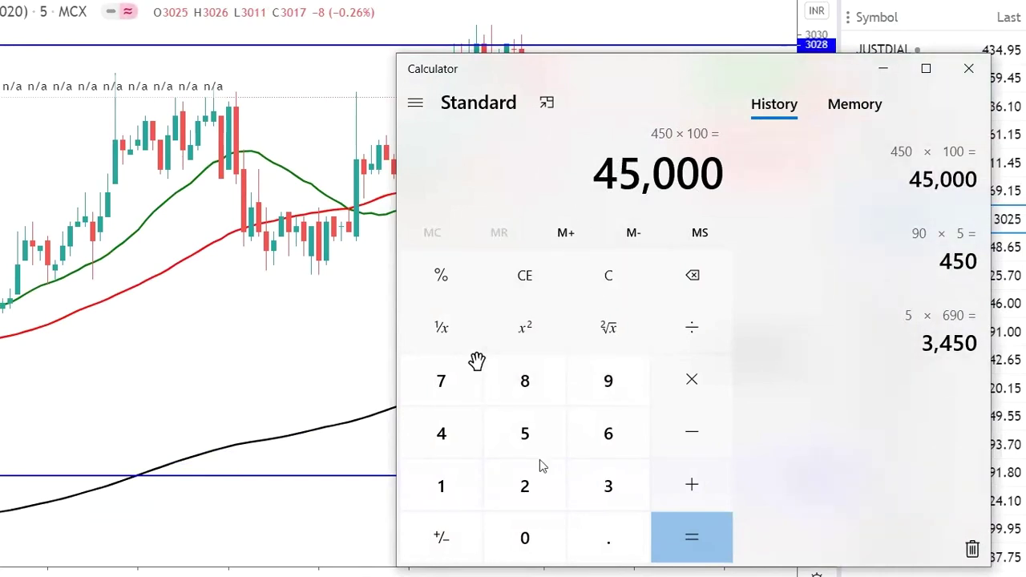
# Multiply 4500 by 5 and close the calculator to return to the crude oil chart
pyautogui.write('4500')
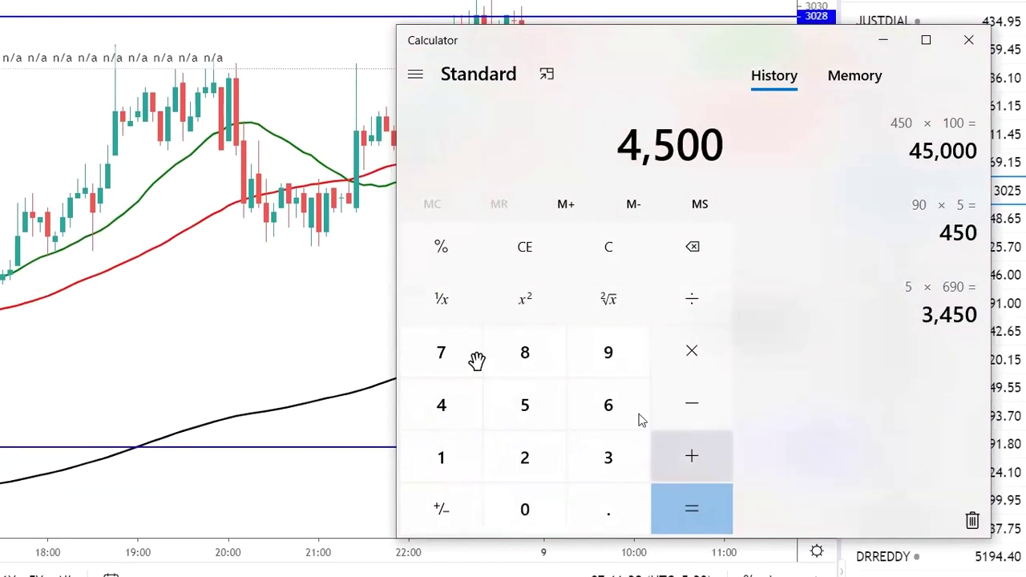
pyautogui.click(692, 352)
pyautogui.write('5')
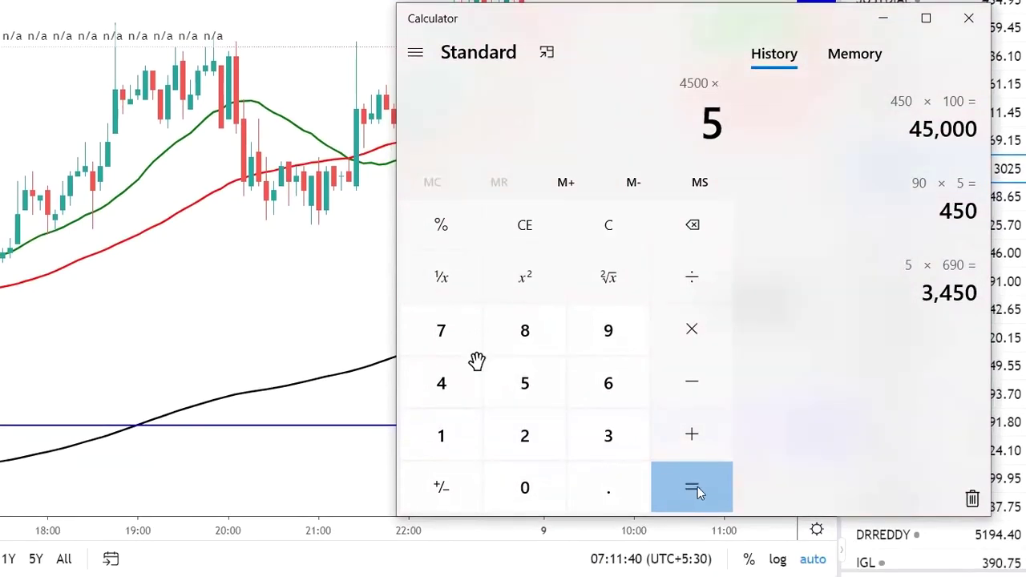
pyautogui.press('Return')
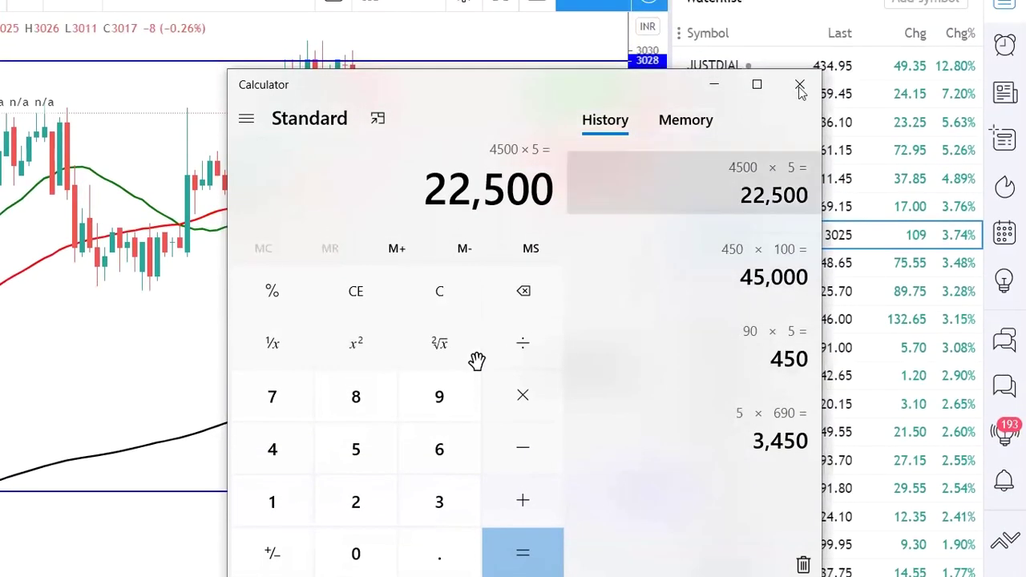
pyautogui.click(794, 88)
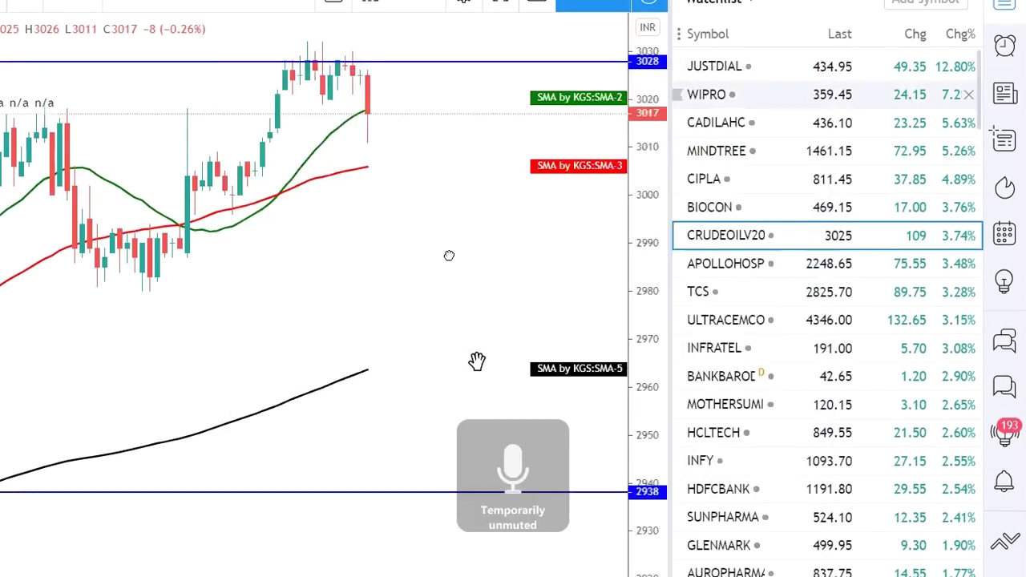
# Review crude oil's 8 October candles between the breakout above the 2938 line and the day's close, comparing pullbacks with the SMA by KGS lines
pyautogui.moveTo(444, 270); pyautogui.dragTo(474, 270)
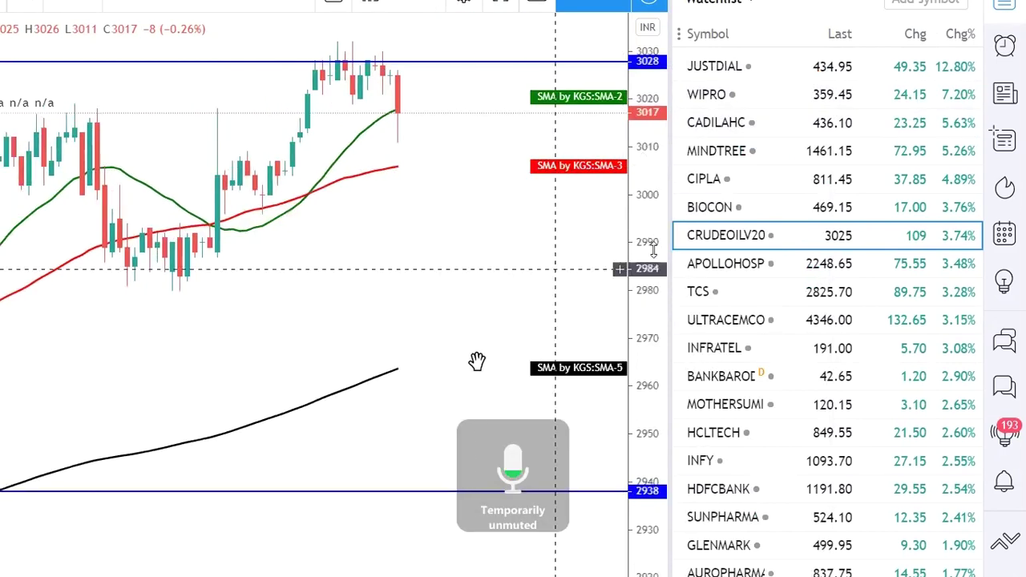
pyautogui.moveTo(494, 307); pyautogui.dragTo(502, 160)
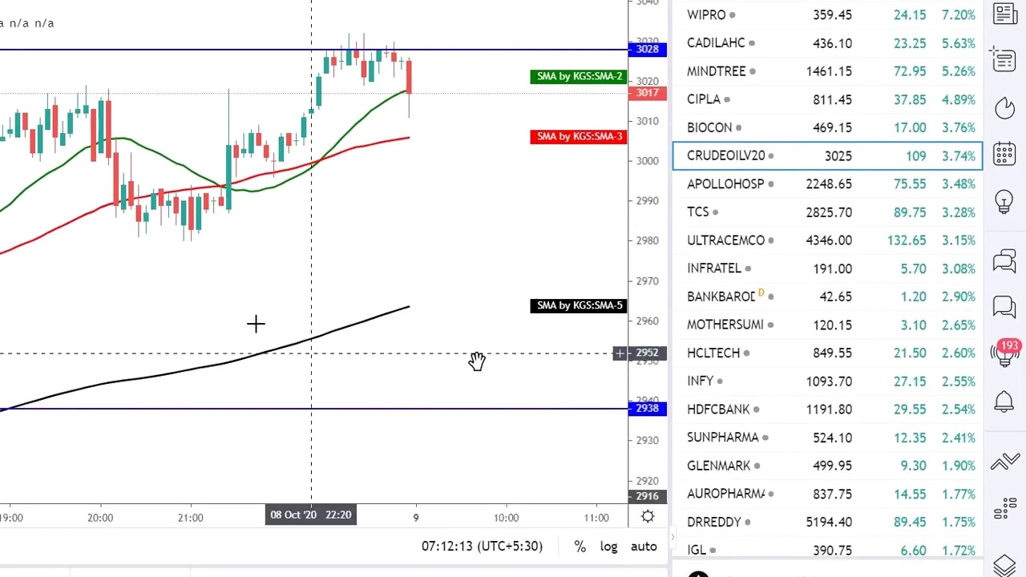
pyautogui.hscroll(-10, 390, 289)
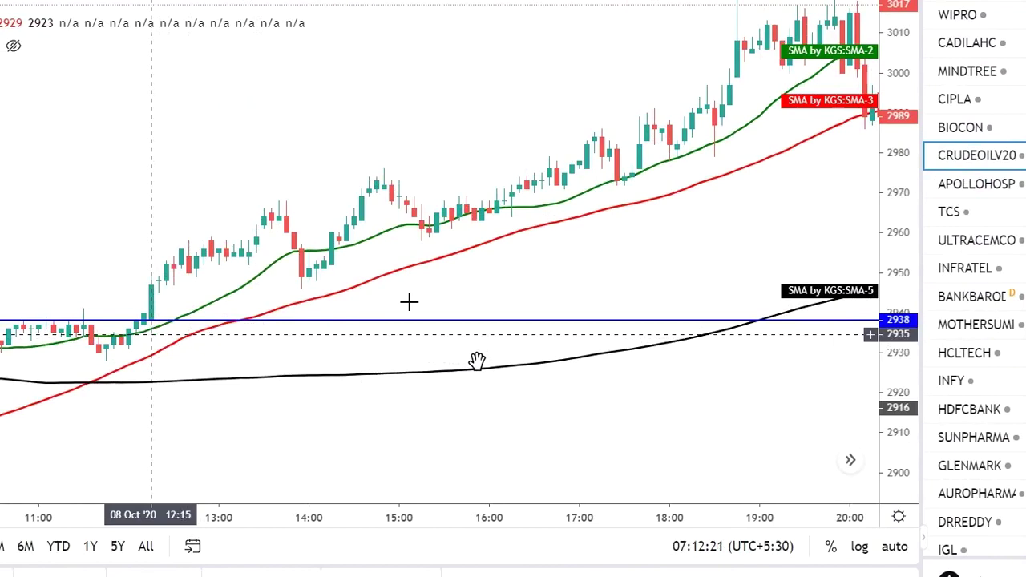
pyautogui.hscroll(10, 431, 313)
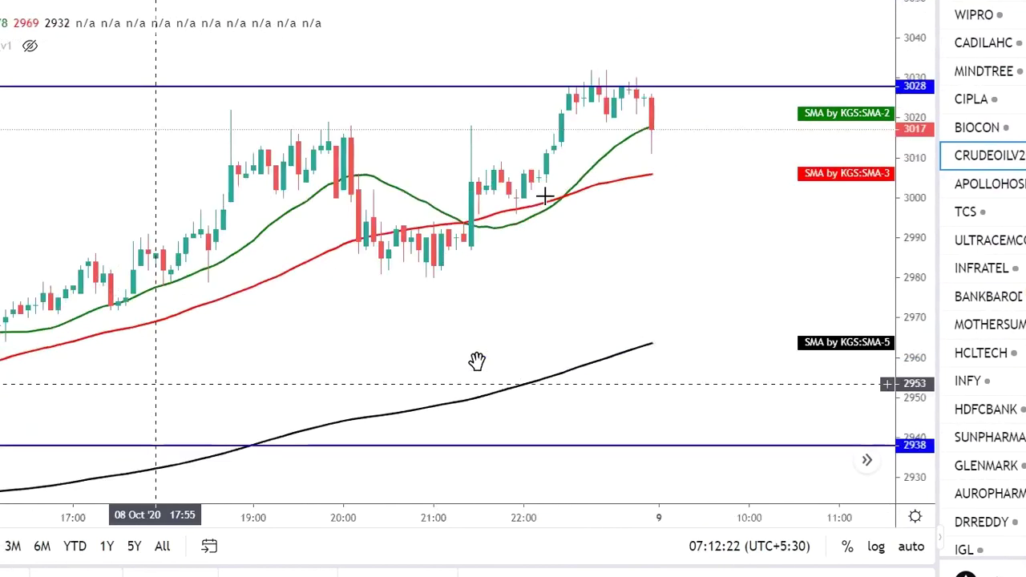
pyautogui.hscroll(1, 545, 197)
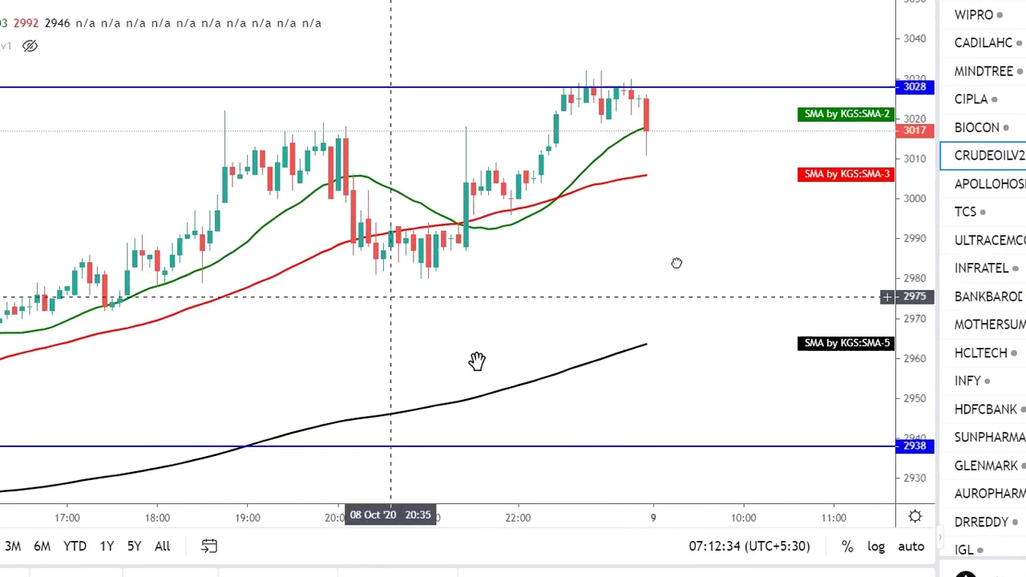
pyautogui.hscroll(-5, 496, 316)
pyautogui.hscroll(-5, 497, 316)
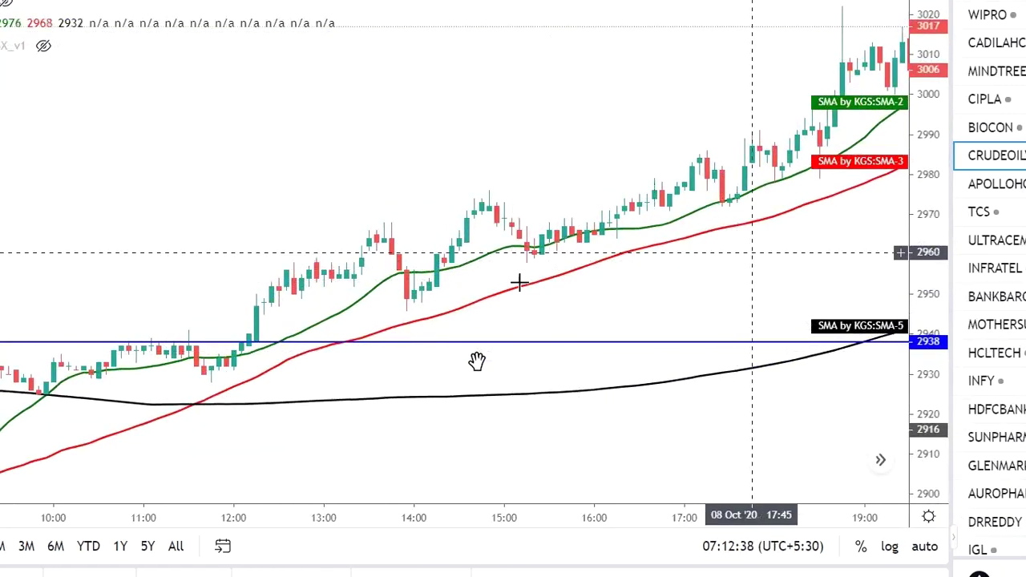
pyautogui.hscroll(5, 522, 281)
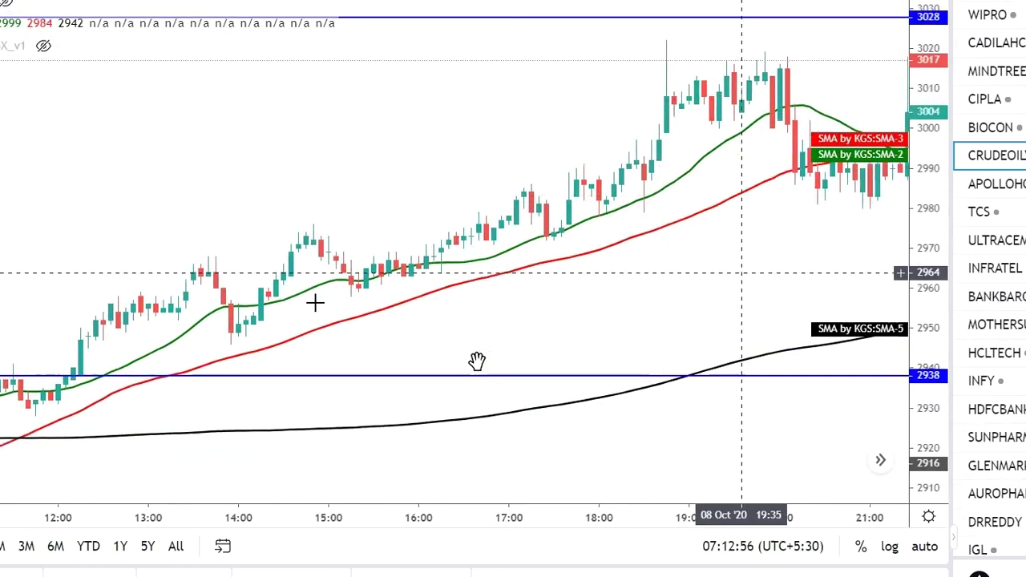
pyautogui.hscroll(3, 309, 303)
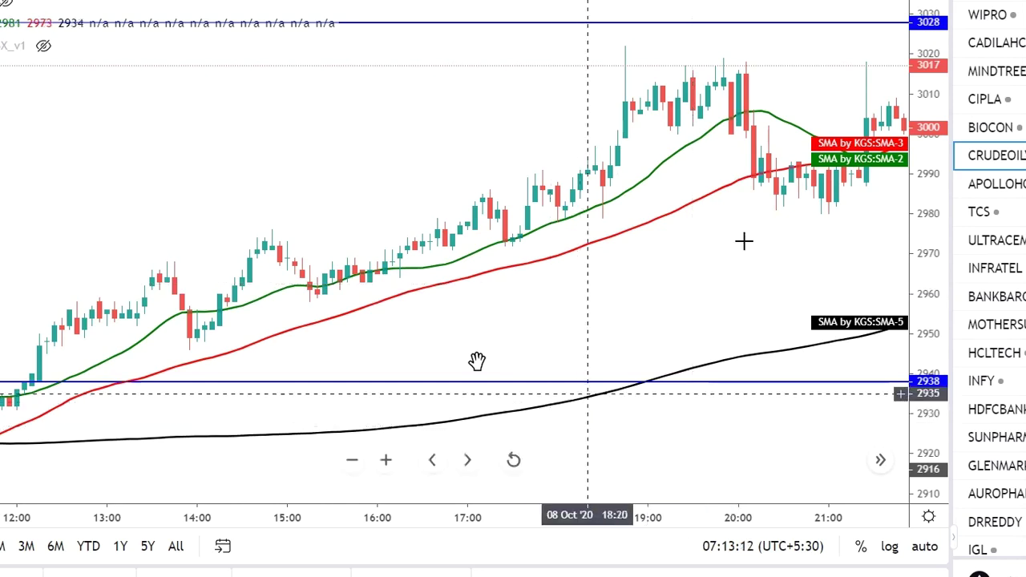
pyautogui.hscroll(5, 658, 285)
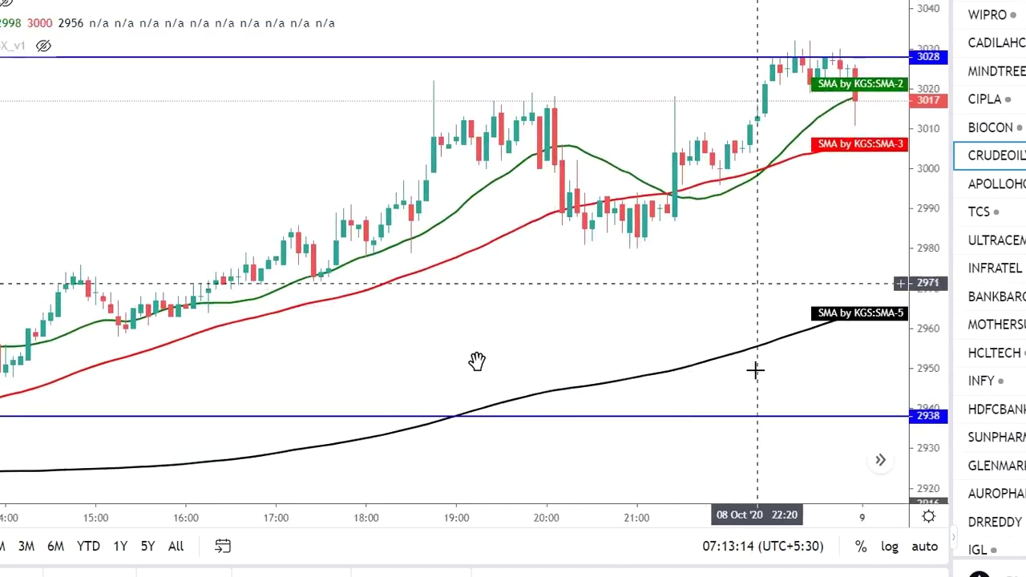
pyautogui.press('space')
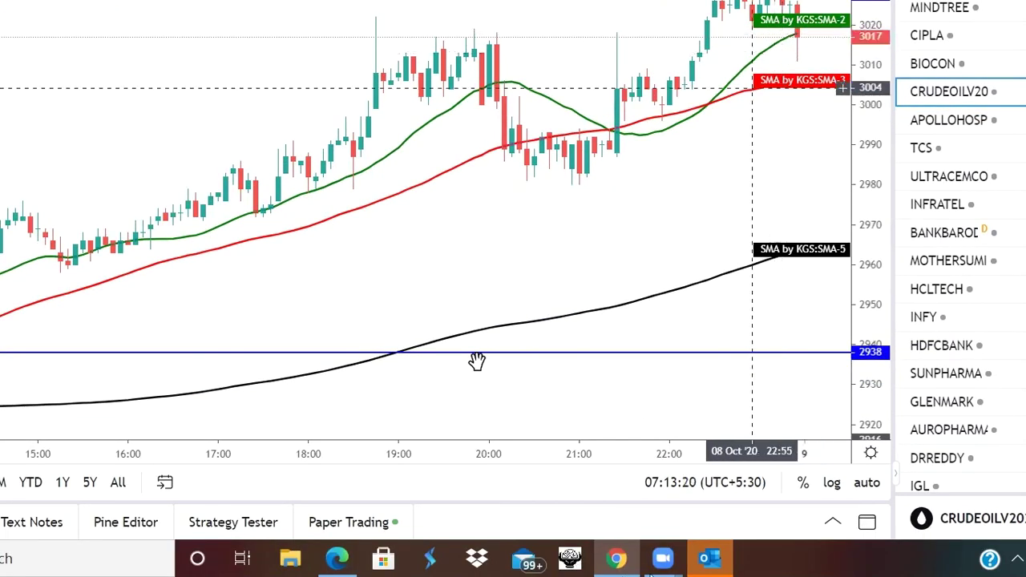
pyautogui.click(711, 557)
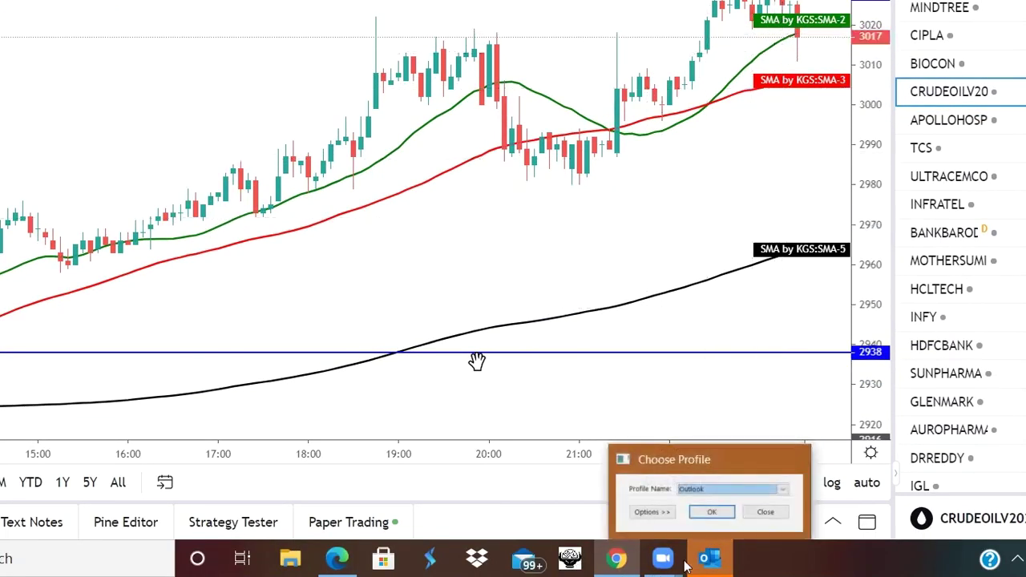
pyautogui.click(477, 361)
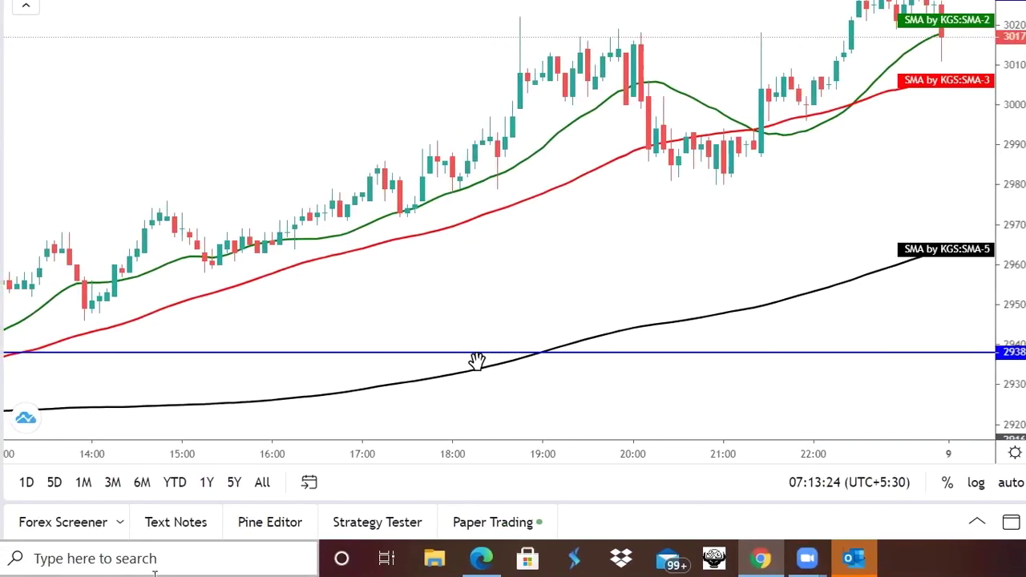
# Switch to Calculator, multiply 90 by 1000, and minimize it to return to the chart
pyautogui.click(152, 559)
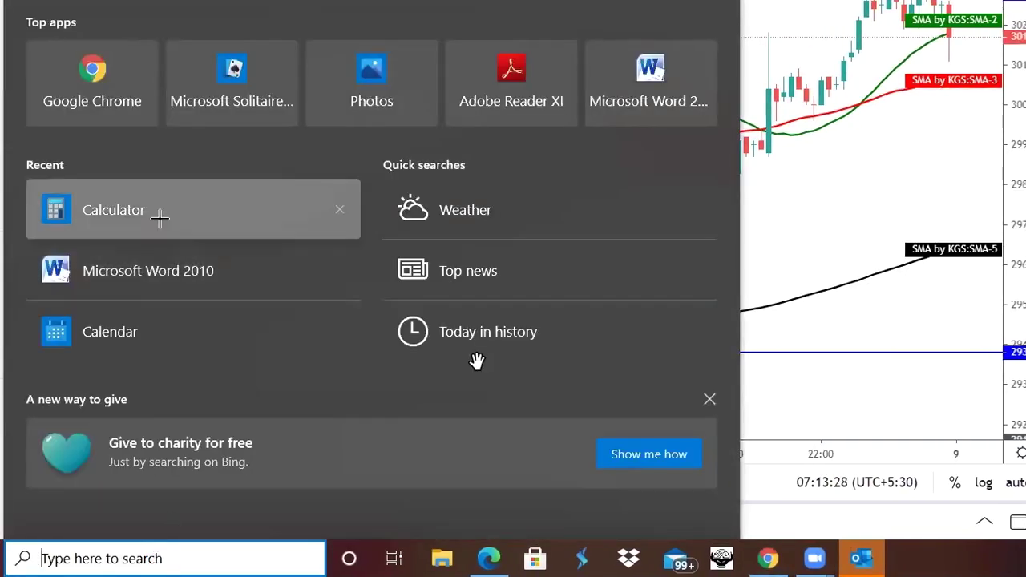
pyautogui.click(166, 227)
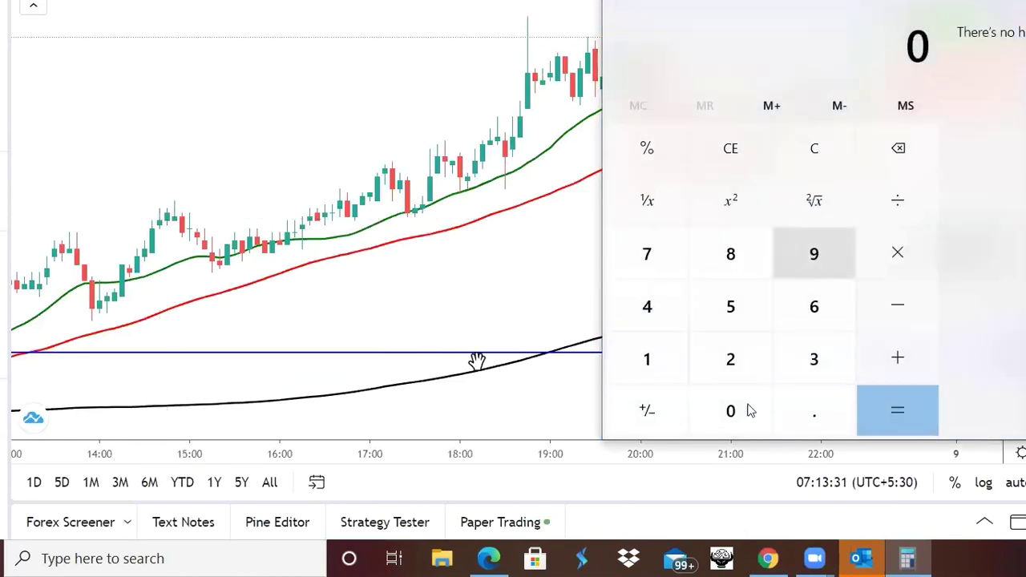
pyautogui.click(750, 410)
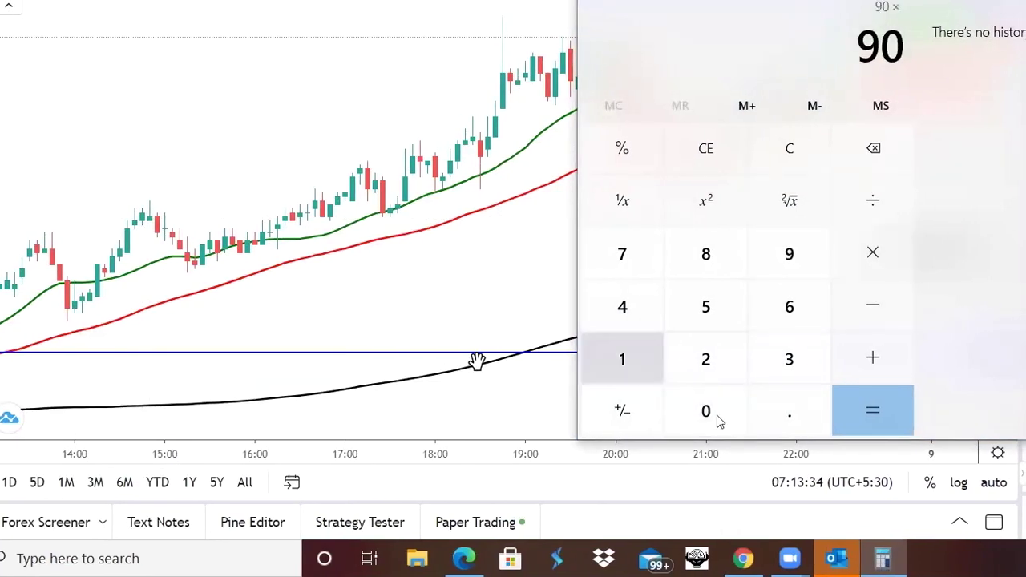
pyautogui.write('1000')
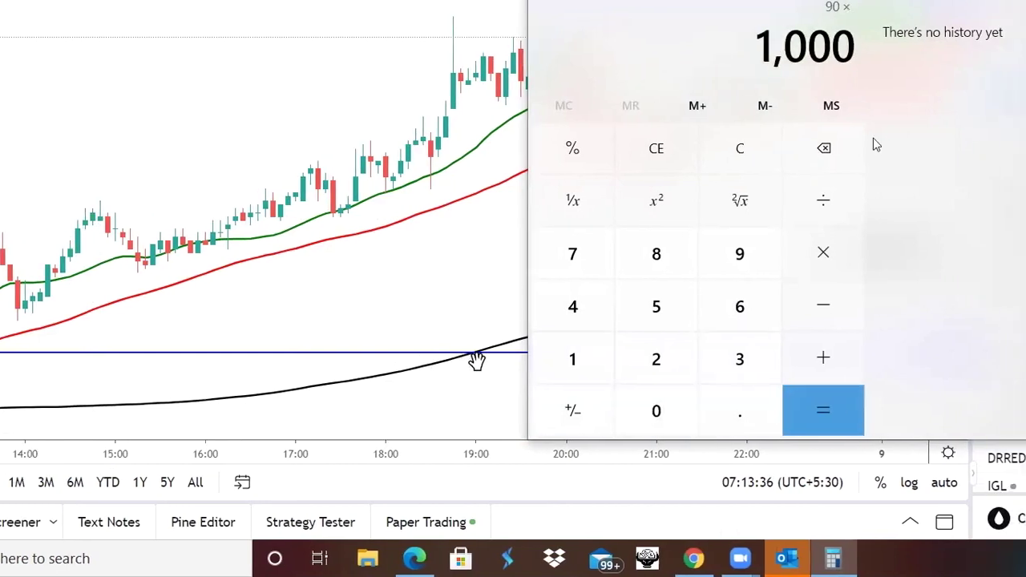
pyautogui.press('Return')
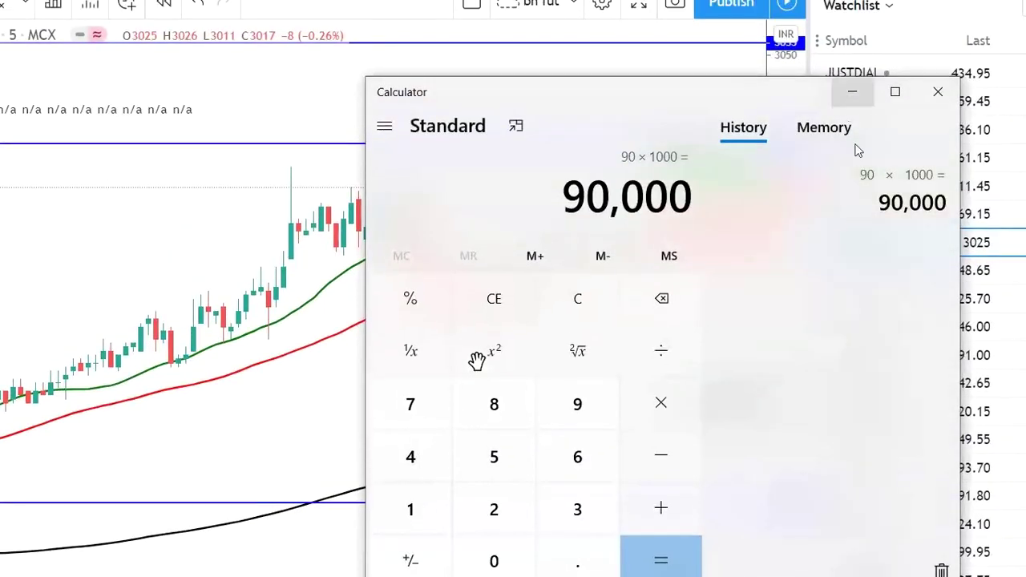
pyautogui.click(855, 78)
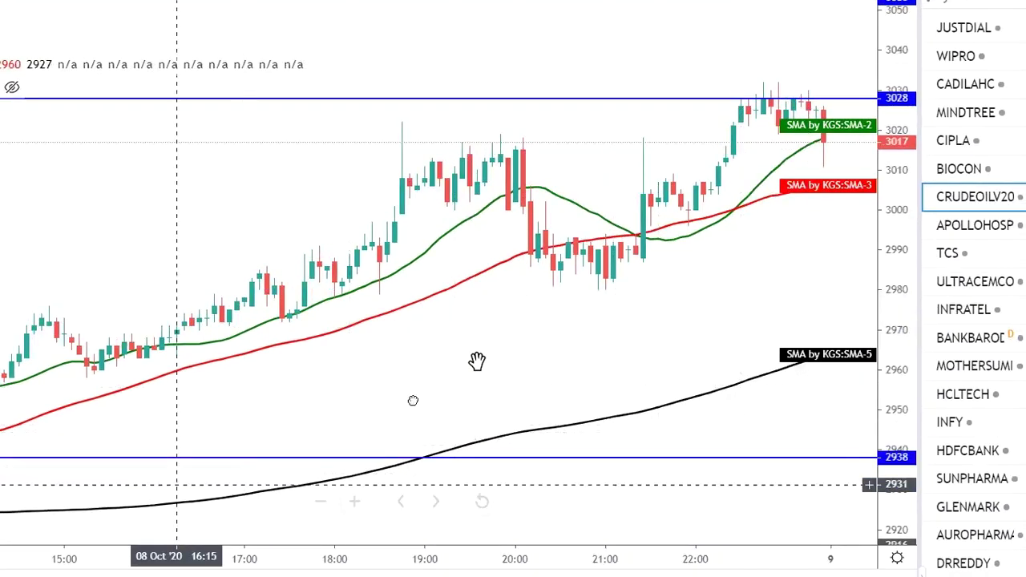
# Examine the 8 October crude oil price action on the 5-minute chart against the three SMA lines and the 2938 level
pyautogui.hscroll(-10, 477, 361)
pyautogui.moveTo(384, 275); pyautogui.dragTo(273, 404)
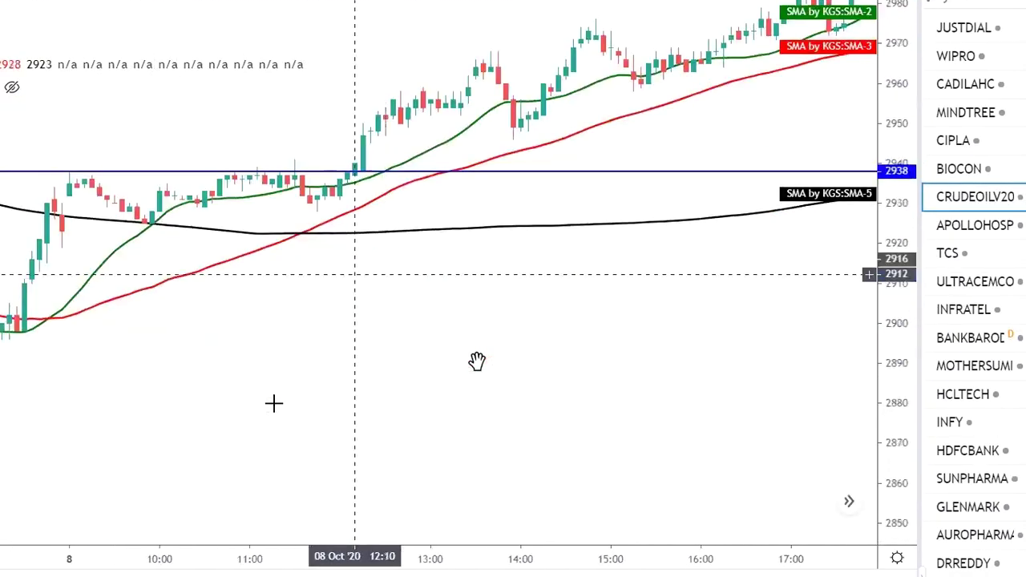
pyautogui.hscroll(5, 477, 361)
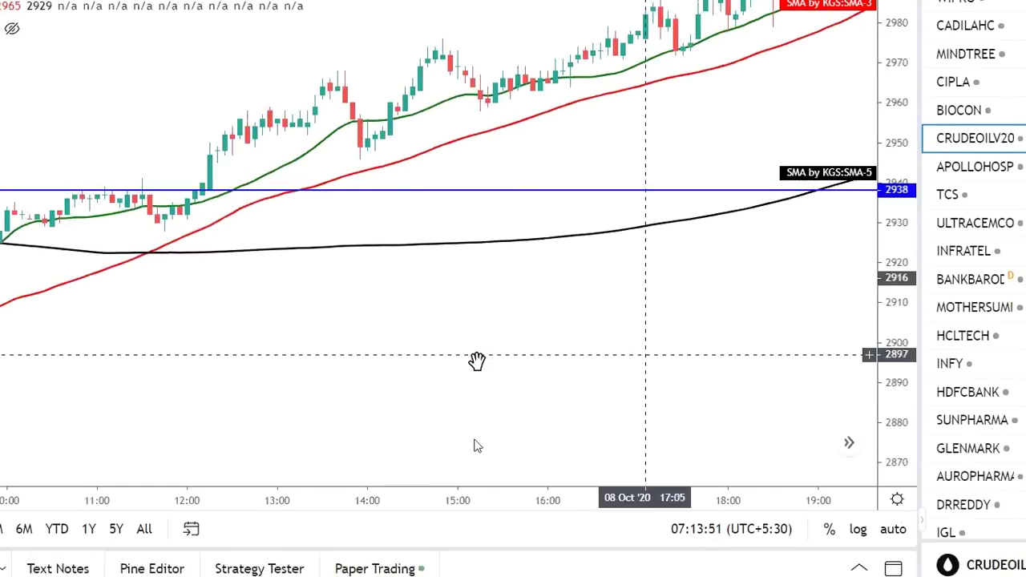
pyautogui.moveTo(477, 361); pyautogui.dragTo(302, 361)
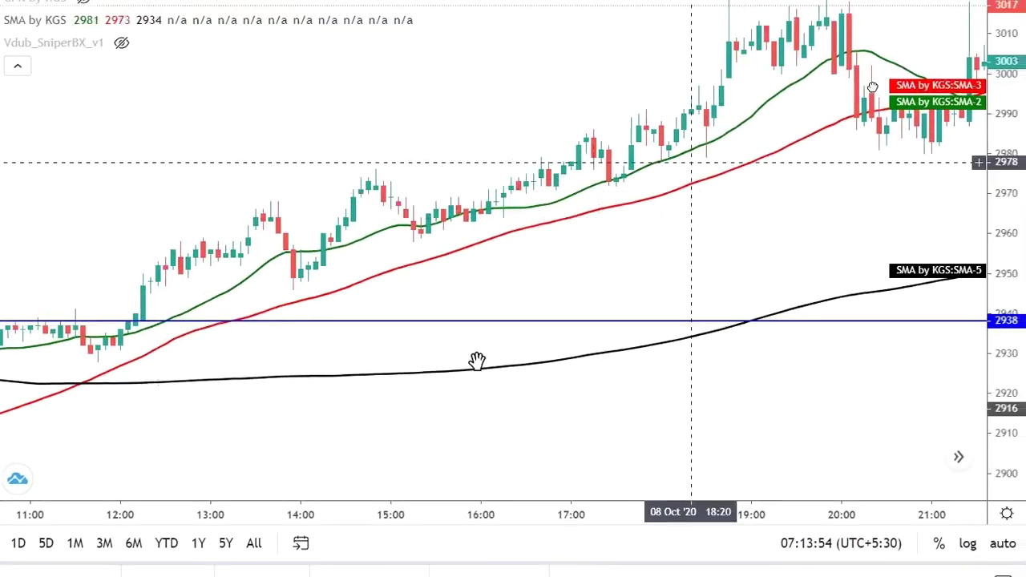
pyautogui.moveTo(824, 138); pyautogui.dragTo(703, 202)
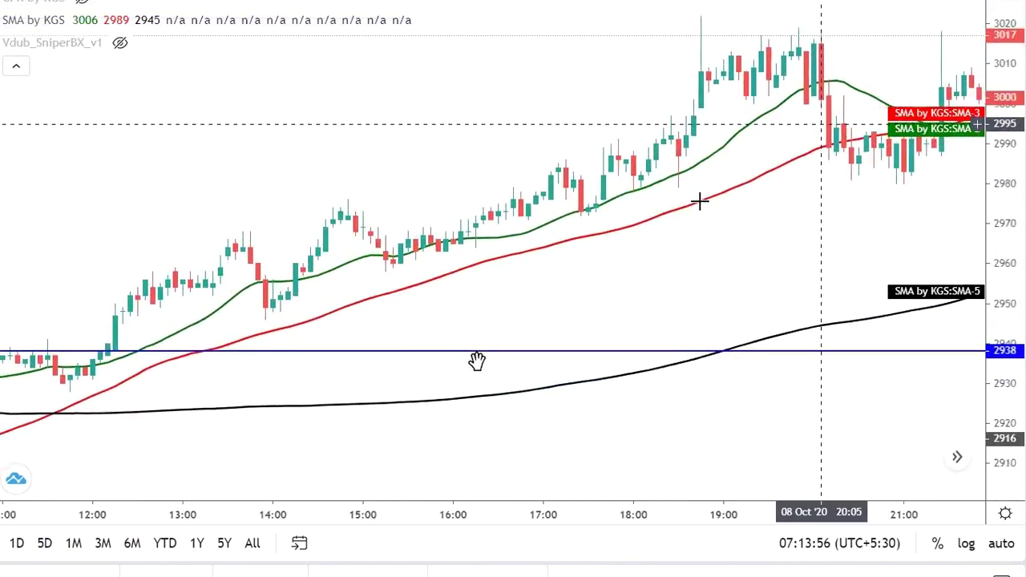
pyautogui.moveTo(668, 313); pyautogui.dragTo(681, 280)
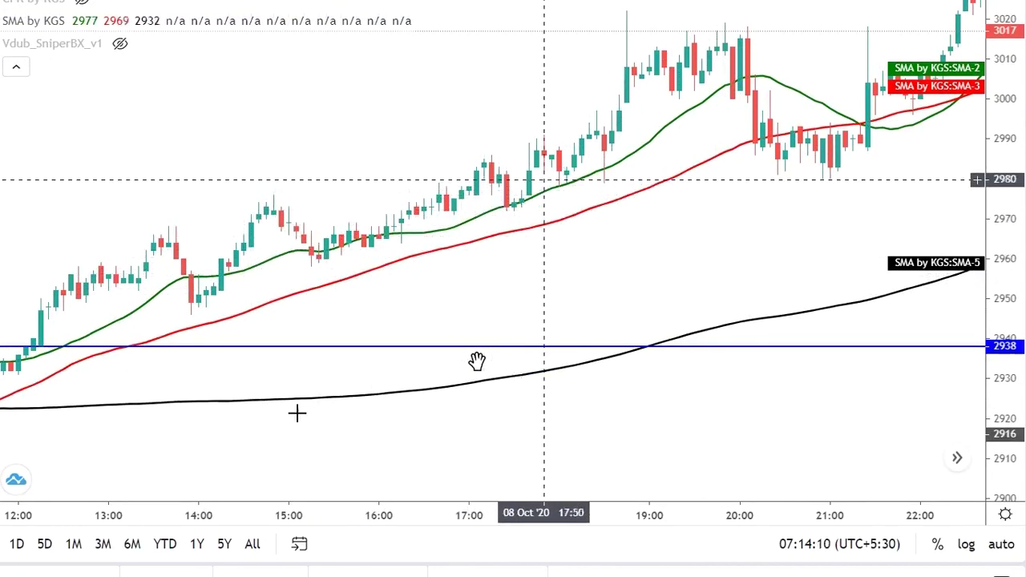
pyautogui.moveTo(443, 305); pyautogui.dragTo(644, 243)
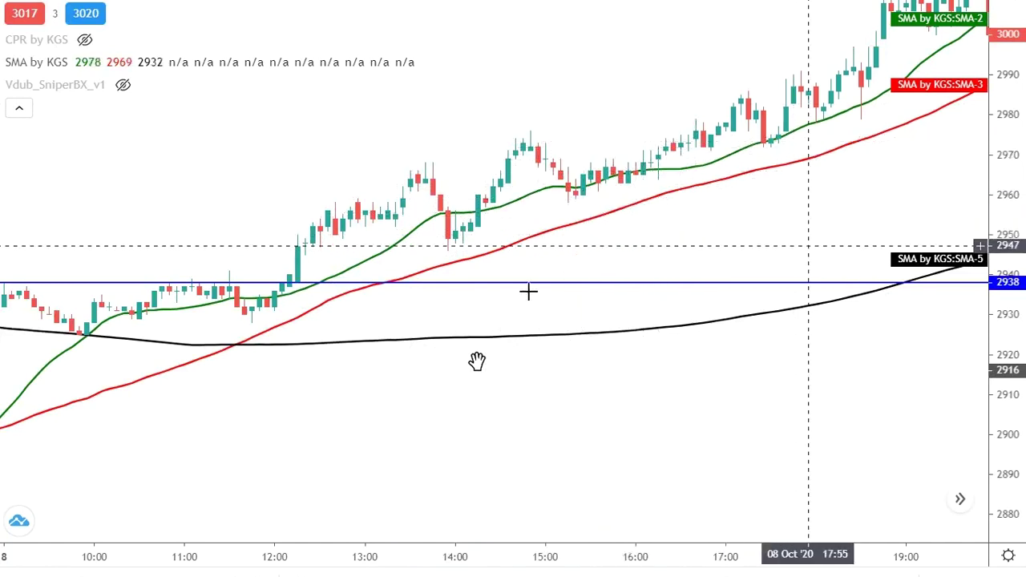
# Show the hidden CPR by KGS indicator on the crude oil futures chart
pyautogui.hscroll(5, 419, 241)
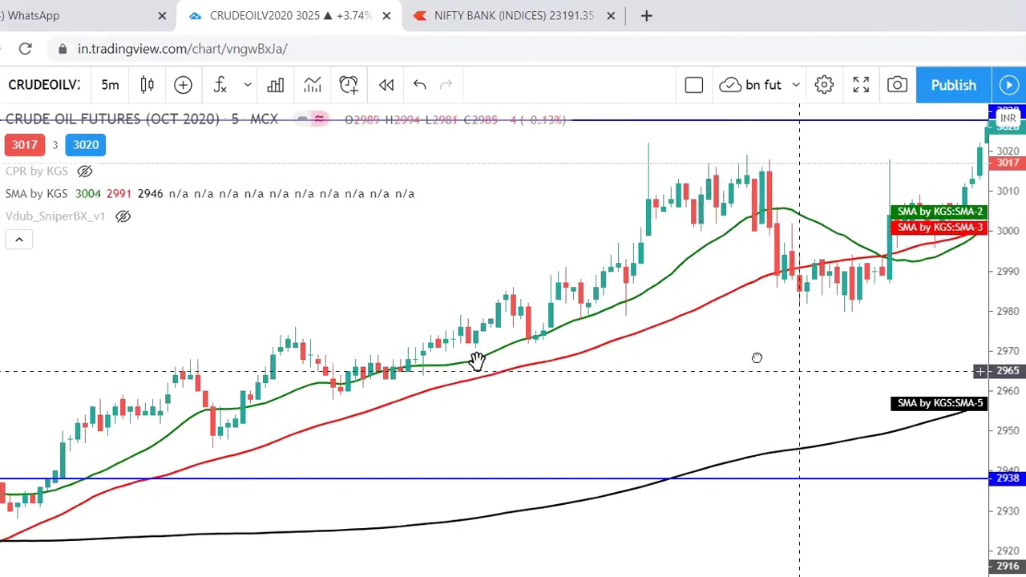
pyautogui.scroll(2, 591, 360)
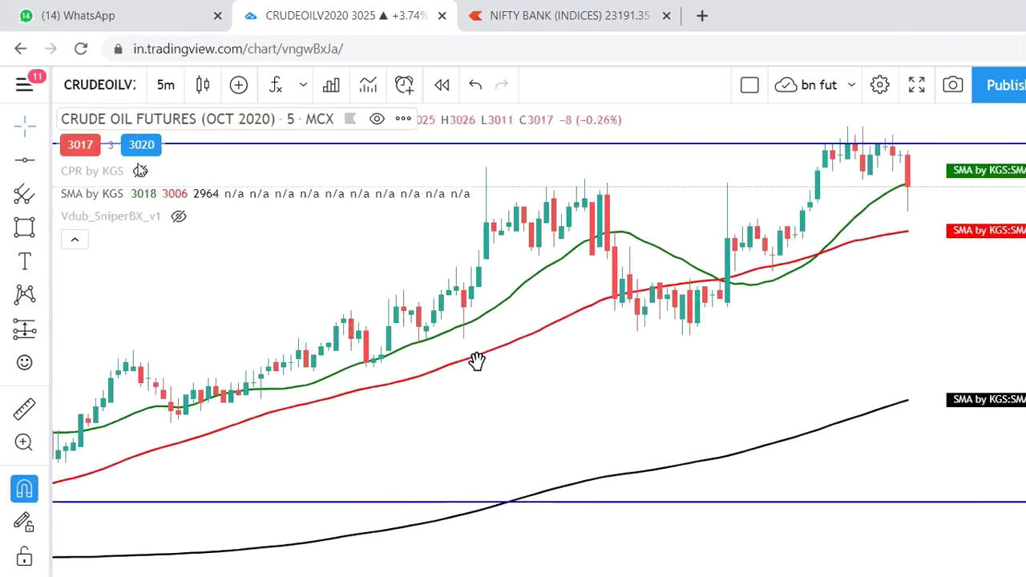
pyautogui.moveTo(151, 174)
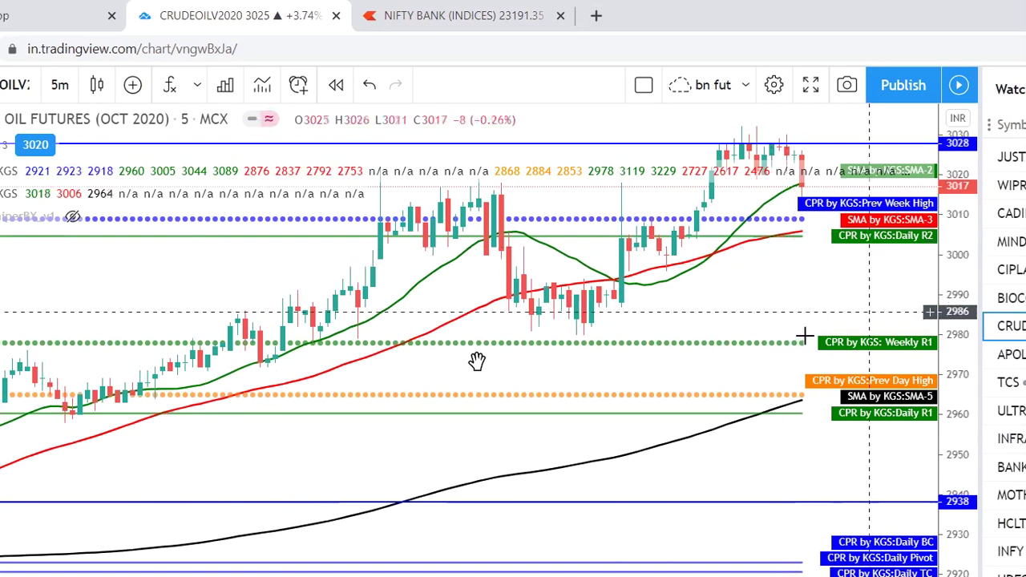
# Examine the 8 October crude oil candles against the CPR daily and weekly levels, from the daily pivot up to Daily R3
pyautogui.moveTo(477, 361); pyautogui.dragTo(475, 344)
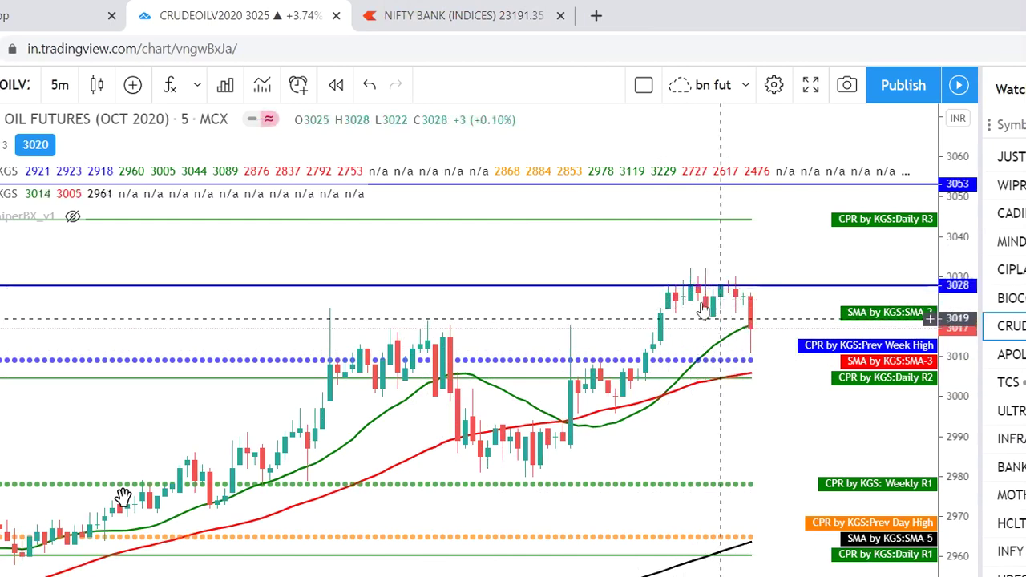
pyautogui.moveTo(766, 437); pyautogui.dragTo(717, 433)
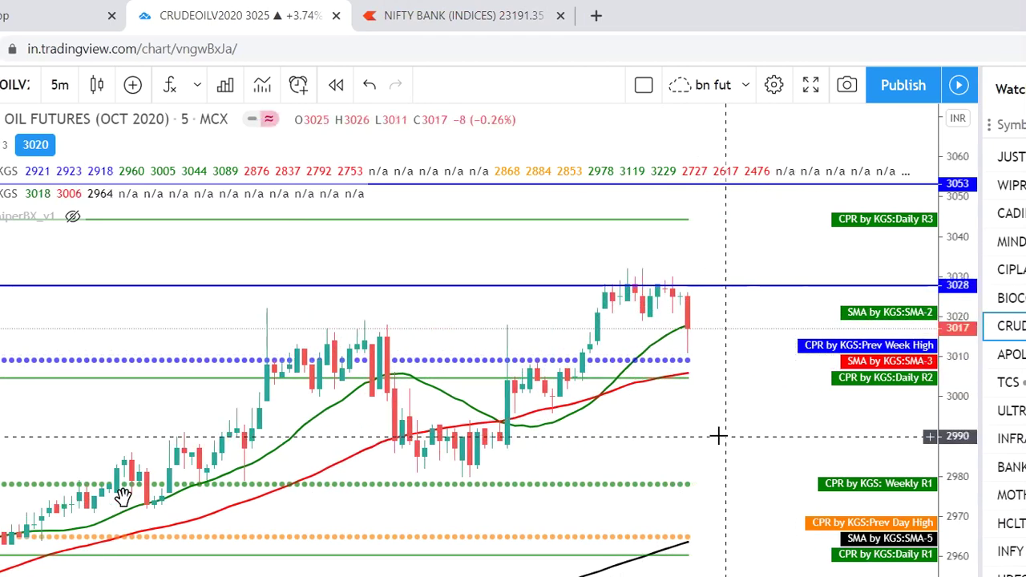
pyautogui.moveTo(622, 284); pyautogui.dragTo(623, 287)
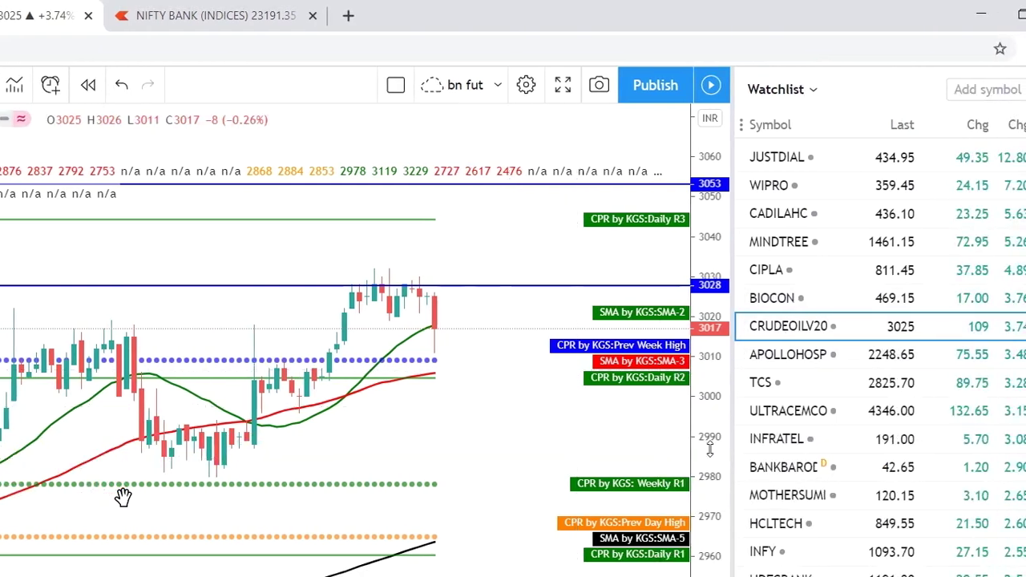
pyautogui.moveTo(708, 465); pyautogui.dragTo(708, 489)
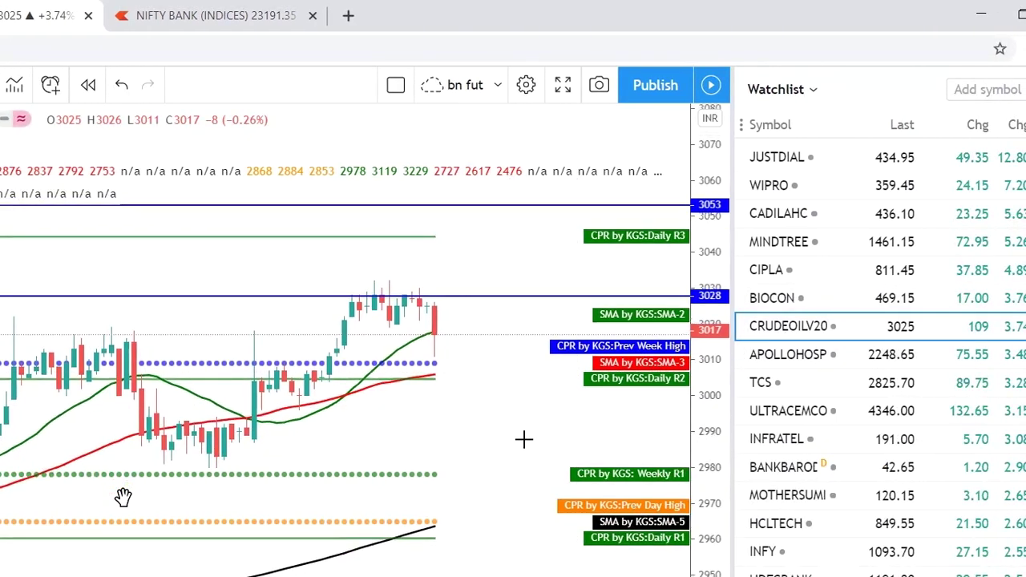
pyautogui.moveTo(467, 458); pyautogui.dragTo(482, 476)
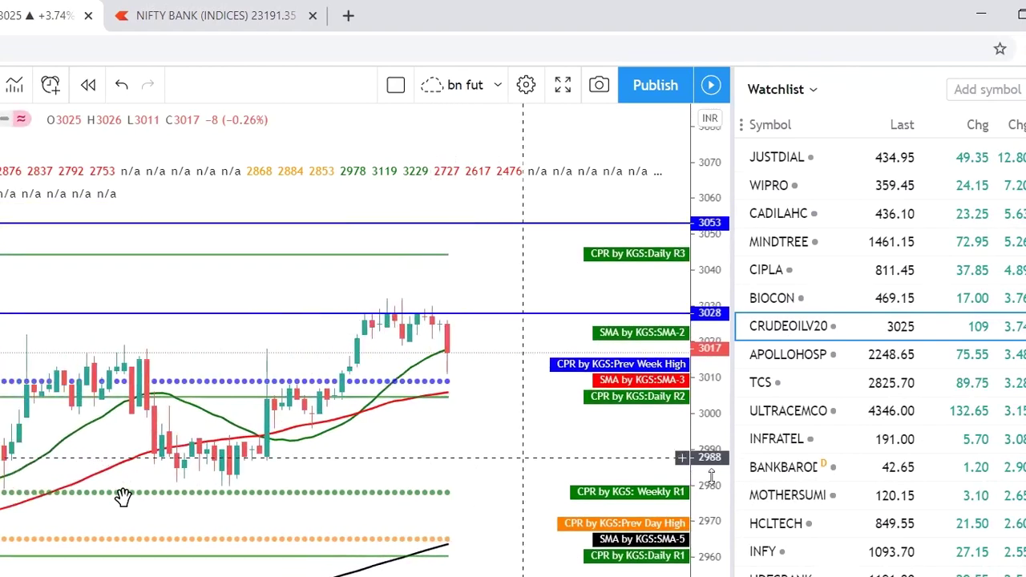
pyautogui.doubleClick(712, 391)
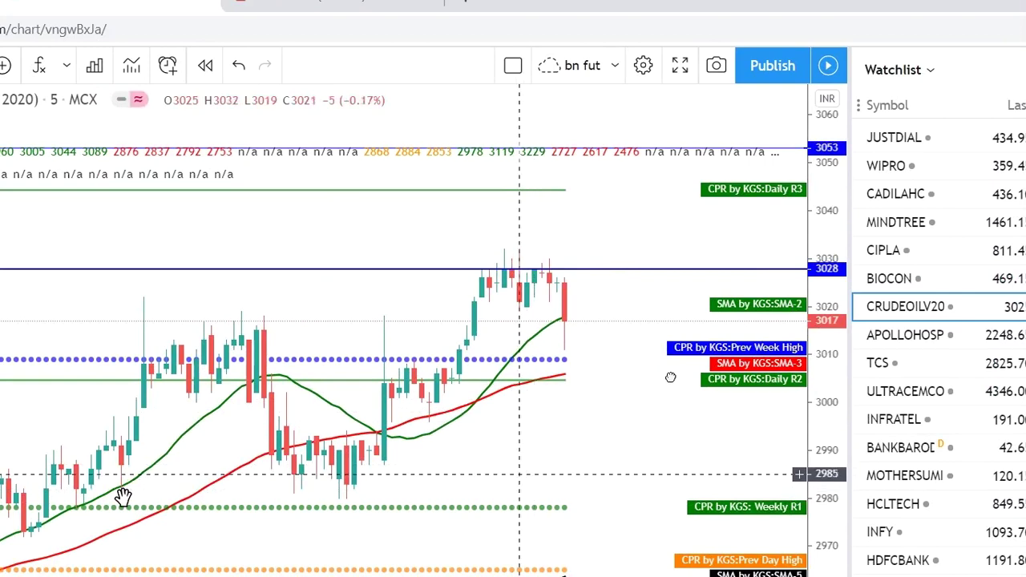
pyautogui.moveTo(534, 479); pyautogui.dragTo(669, 353)
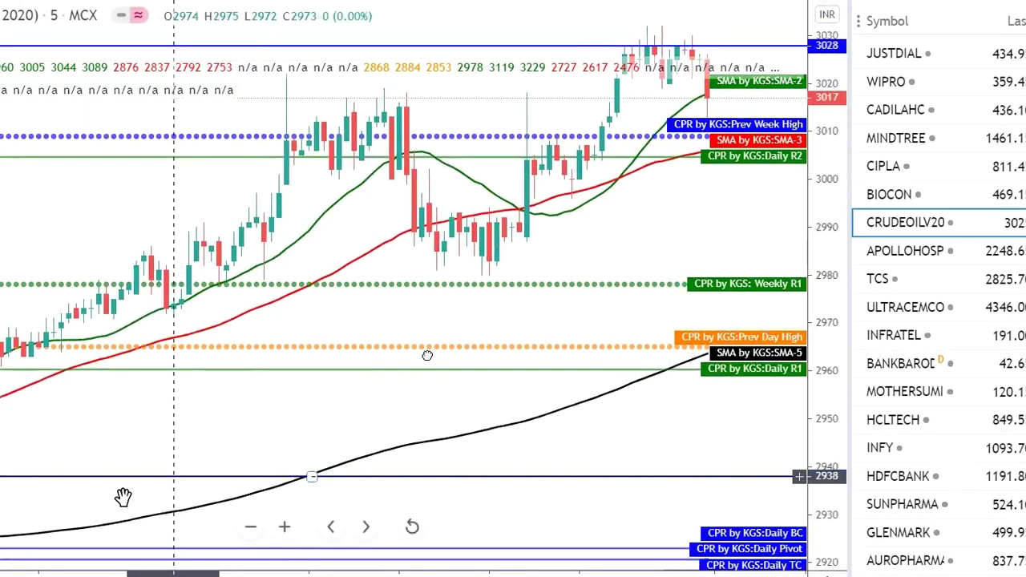
pyautogui.moveTo(236, 394)
pyautogui.mouseDown()
pyautogui.moveTo(172, 463)
pyautogui.moveTo(167, 403)
pyautogui.moveTo(238, 385)
pyautogui.mouseUp()
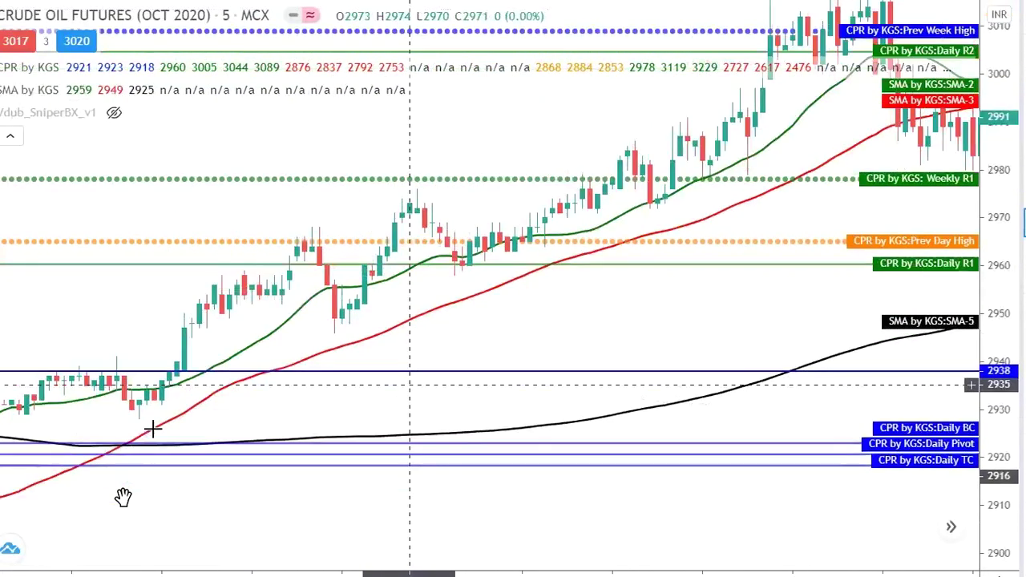
pyautogui.moveTo(361, 321); pyautogui.dragTo(494, 270)
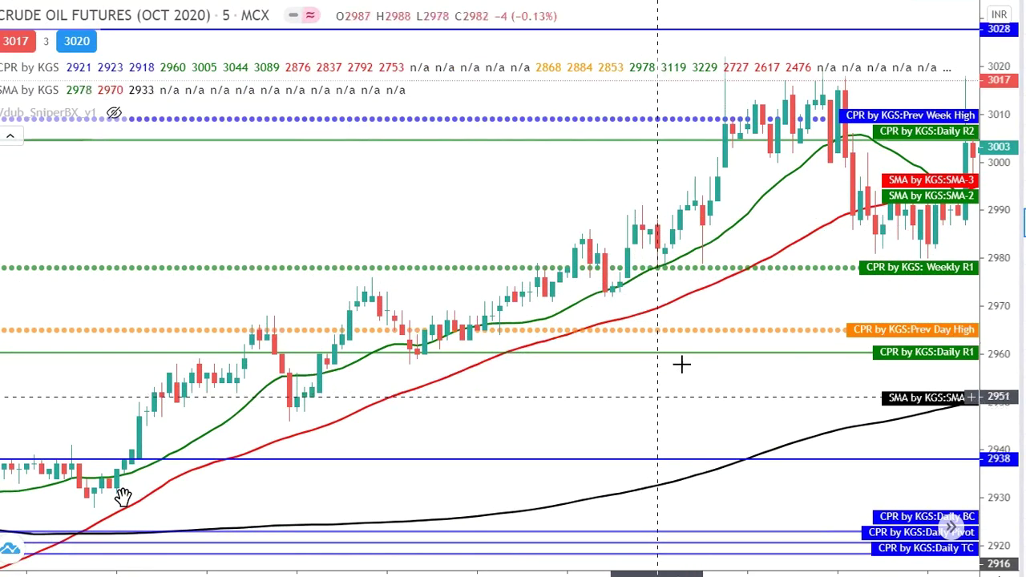
pyautogui.hscroll(5, 681, 365)
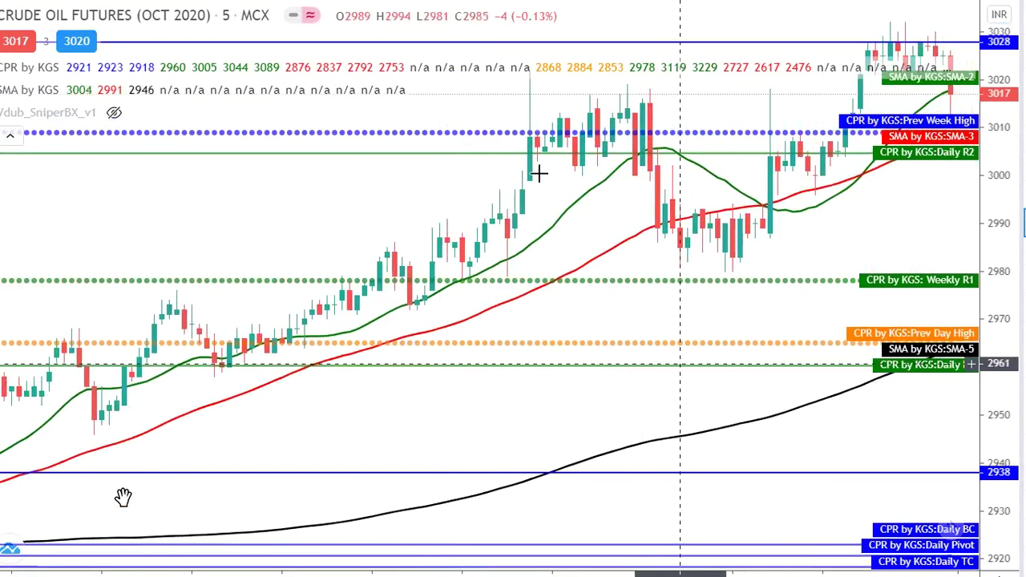
pyautogui.hscroll(5, 600, 275)
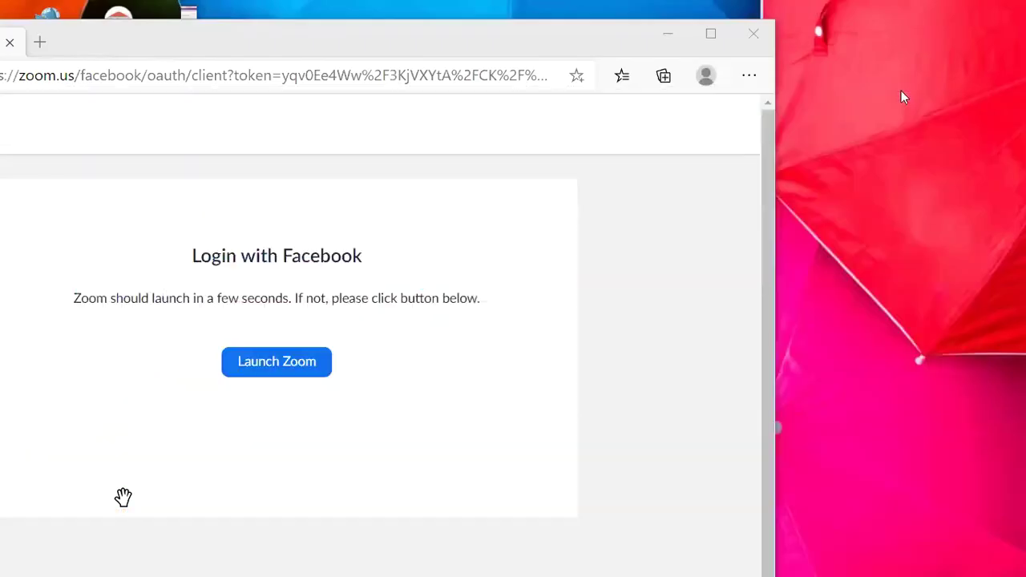
# Clear the browser window and the Outlook dialogs off the desktop and refresh it
pyautogui.click(667, 37)
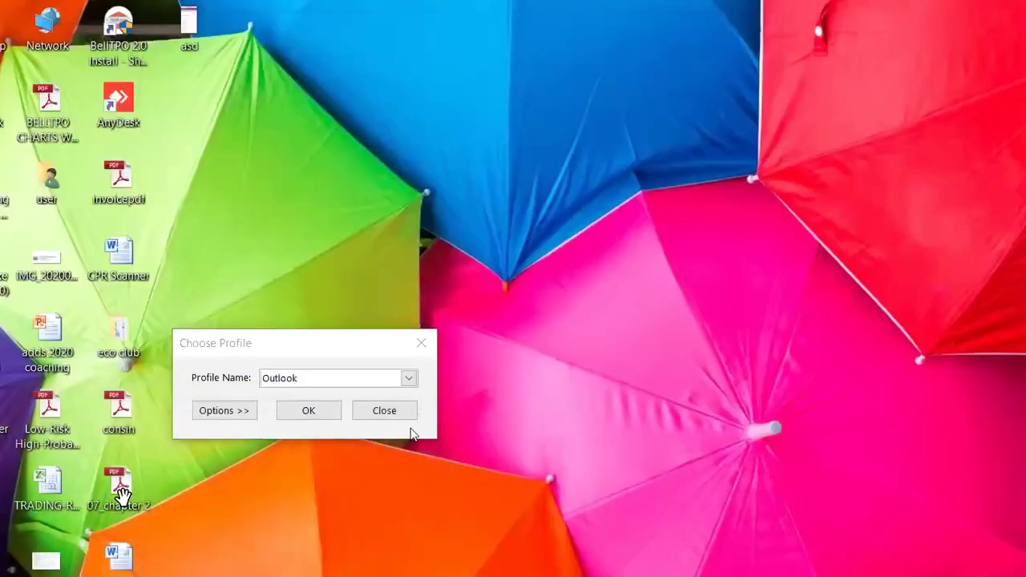
pyautogui.press('Return')
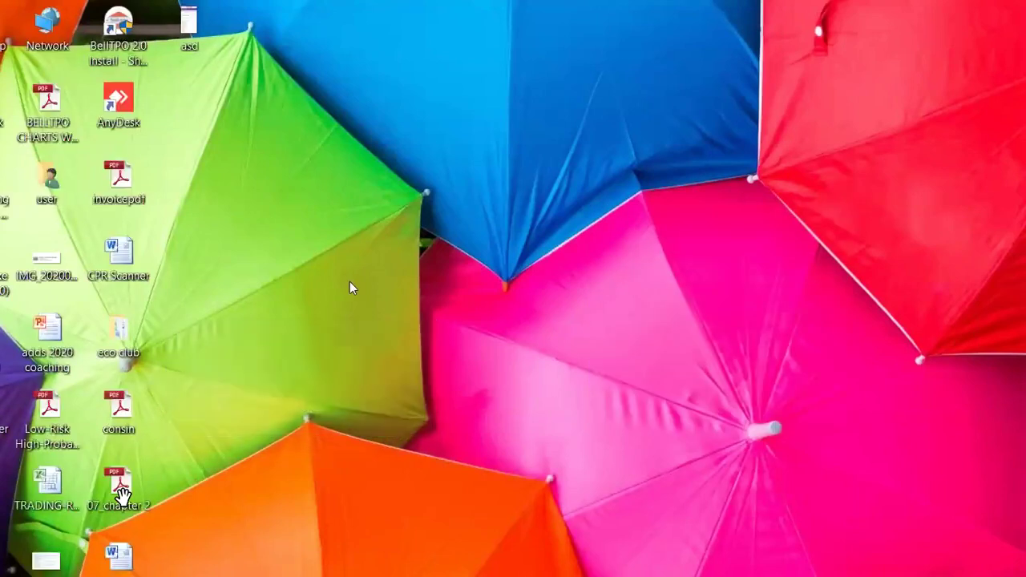
pyautogui.hotkey('shift', 'F10')
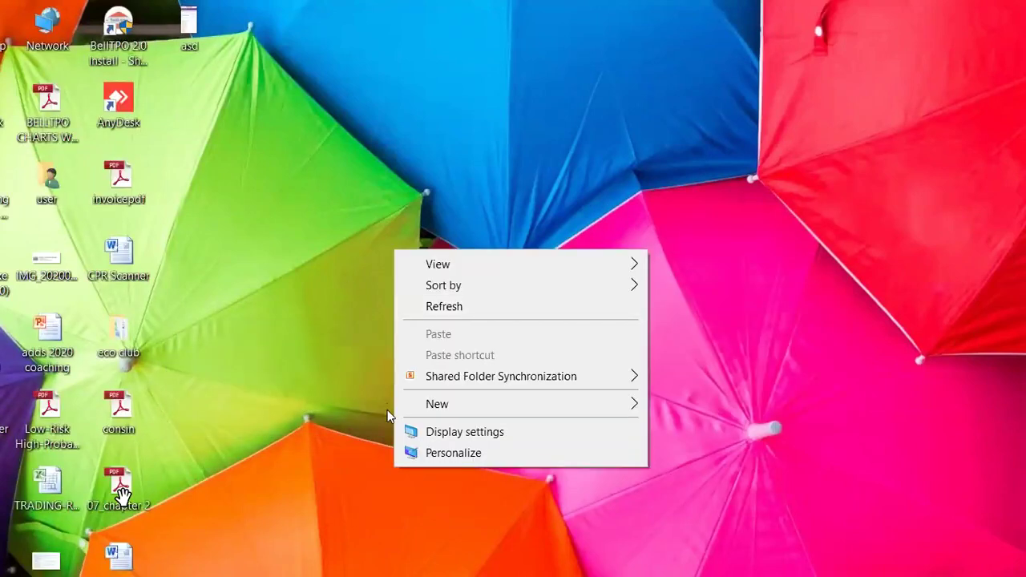
pyautogui.press('Return')
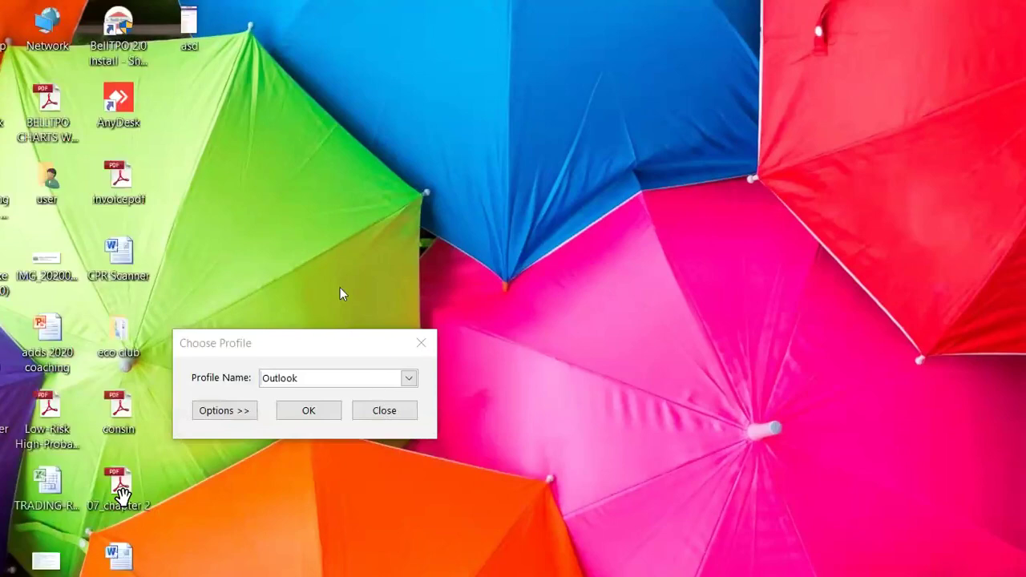
pyautogui.rightClick(349, 284)
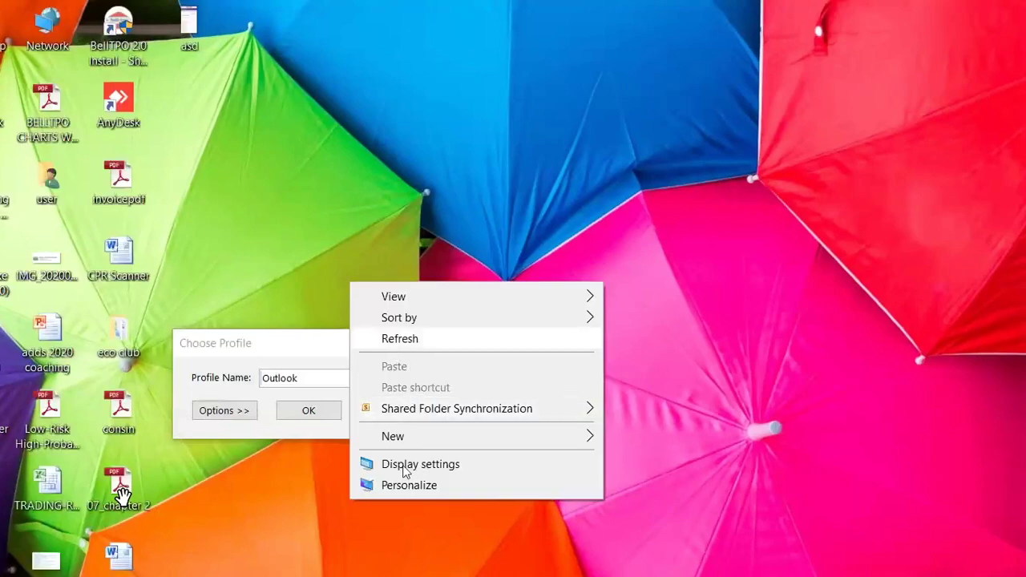
pyautogui.press('Return')
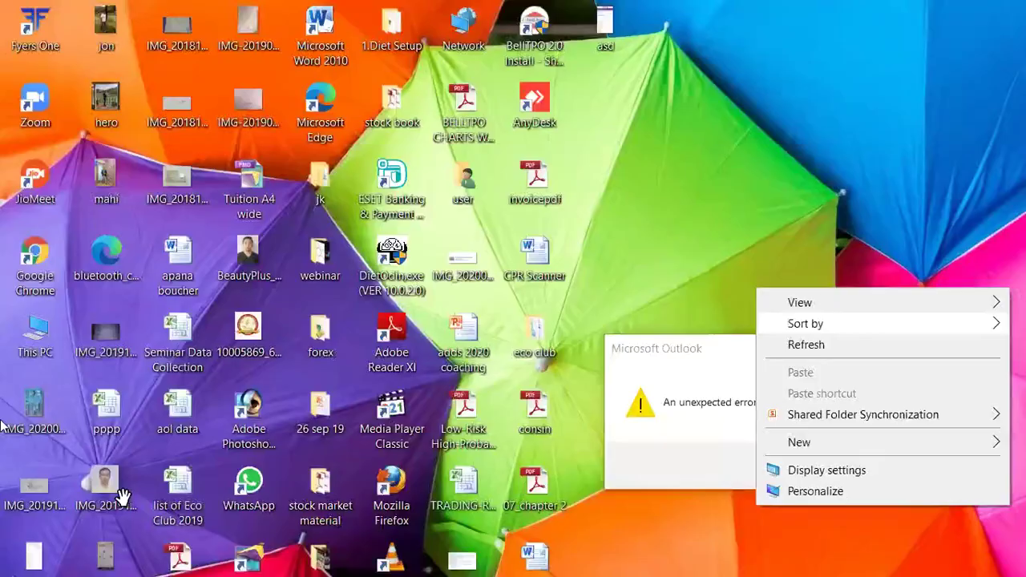
pyautogui.press('e')
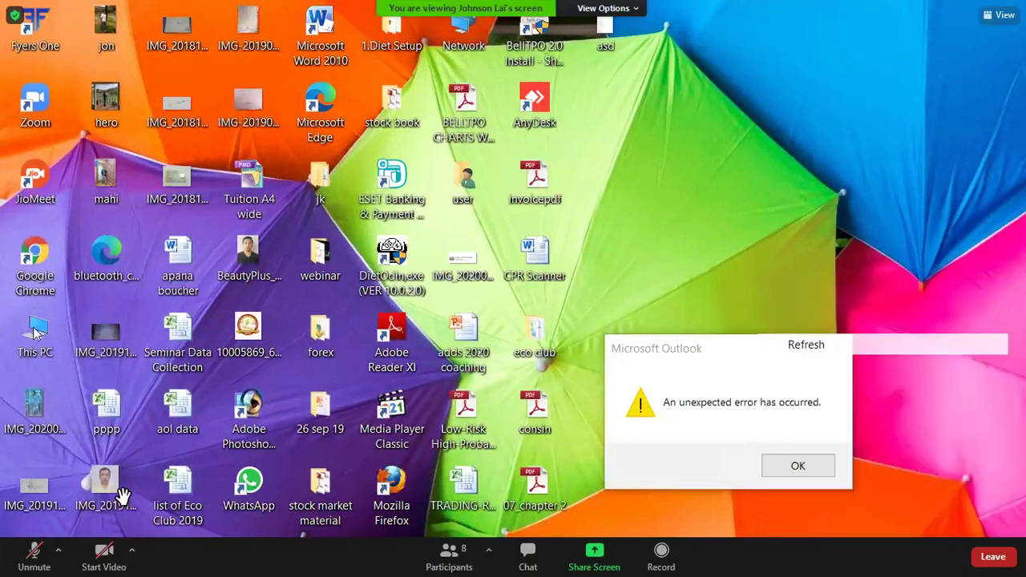
pyautogui.press('Return')
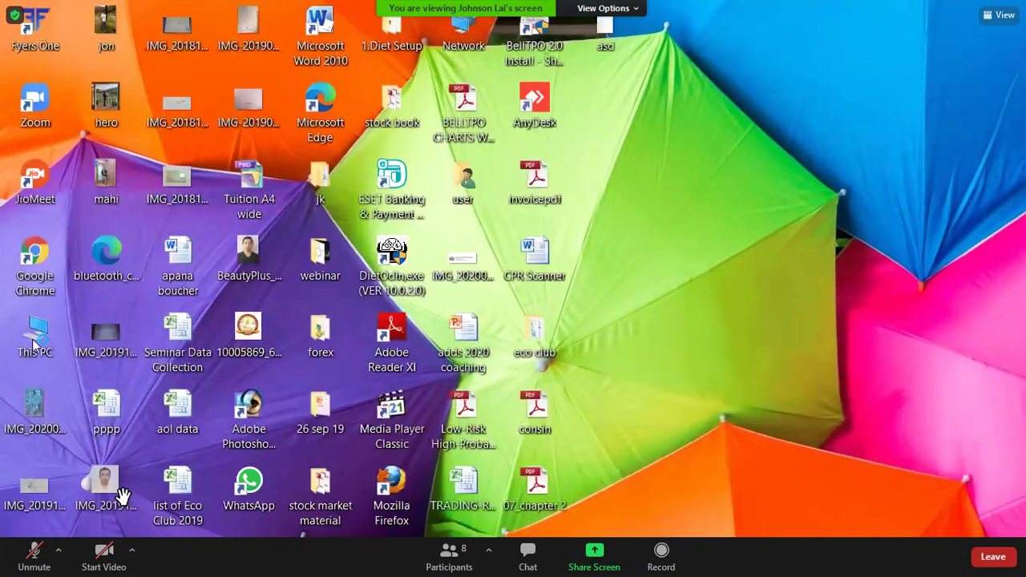
pyautogui.hotkey('shift', 'F10')
pyautogui.press('Return')
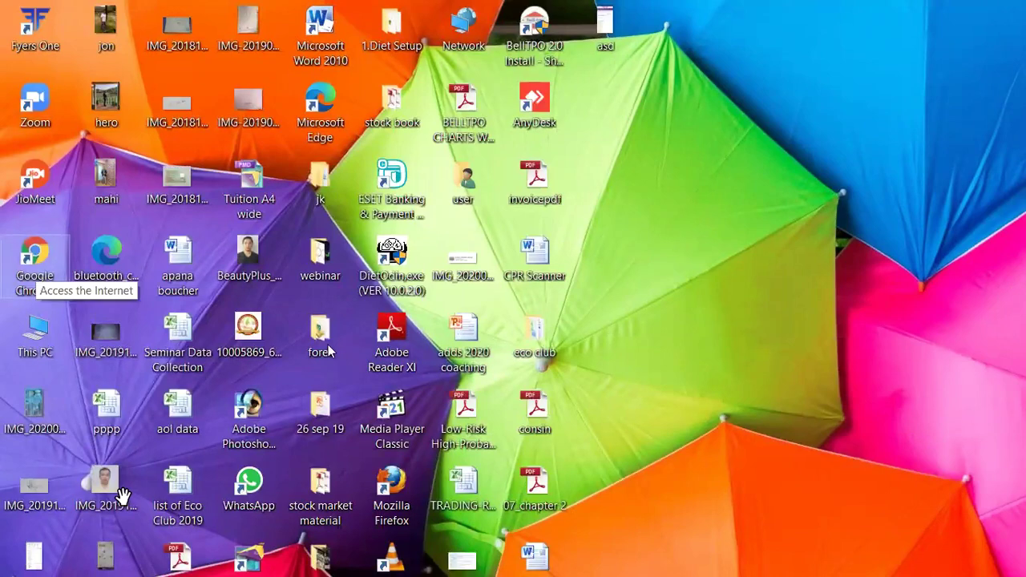
# Open the Documents folder from This PC on the desktop
pyautogui.press('Down')
pyautogui.press('Return')
pyautogui.press('Right')
pyautogui.press('Right')
pyautogui.press('Return')
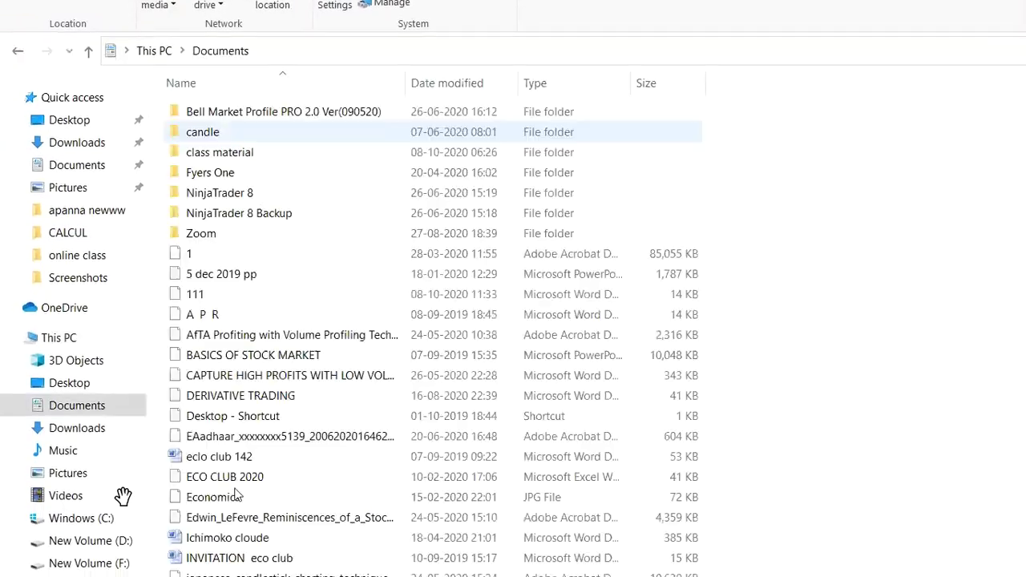
# Open the online class folder inside the class material folder in Documents
pyautogui.press('Down')
pyautogui.press('Down')
pyautogui.press('Down')
pyautogui.press('Down')
pyautogui.press('Up')
pyautogui.press('Up')
pyautogui.press('Up')
pyautogui.press('Up')
pyautogui.press('Up')
pyautogui.press('Up')
pyautogui.press('Up')
pyautogui.press('Up')
pyautogui.press('Up')
pyautogui.press('Up')
pyautogui.press('Up')
pyautogui.press('Up')
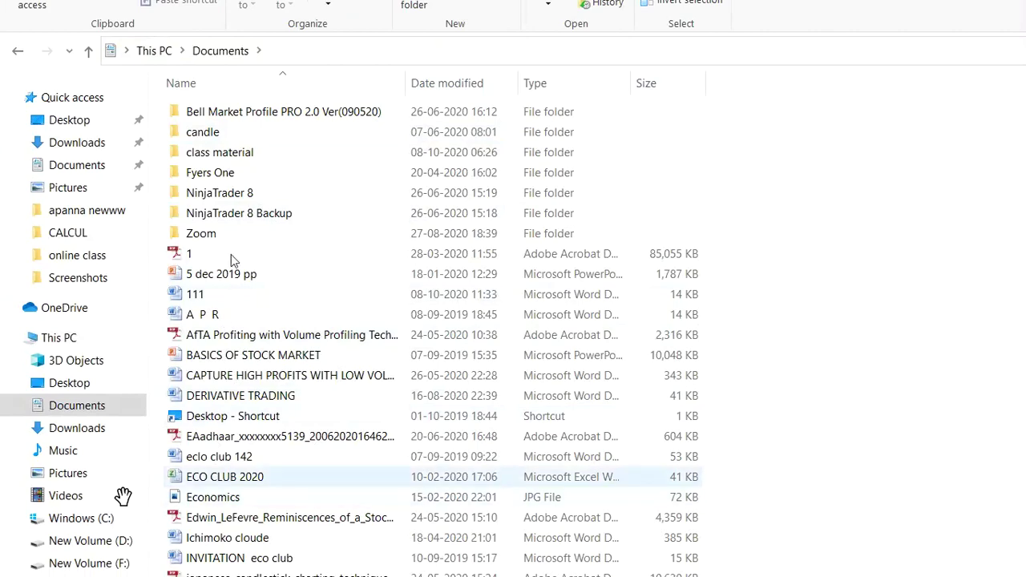
pyautogui.press('Up')
pyautogui.press('Up')
pyautogui.press('Up')
pyautogui.press('Up')
pyautogui.press('Up')
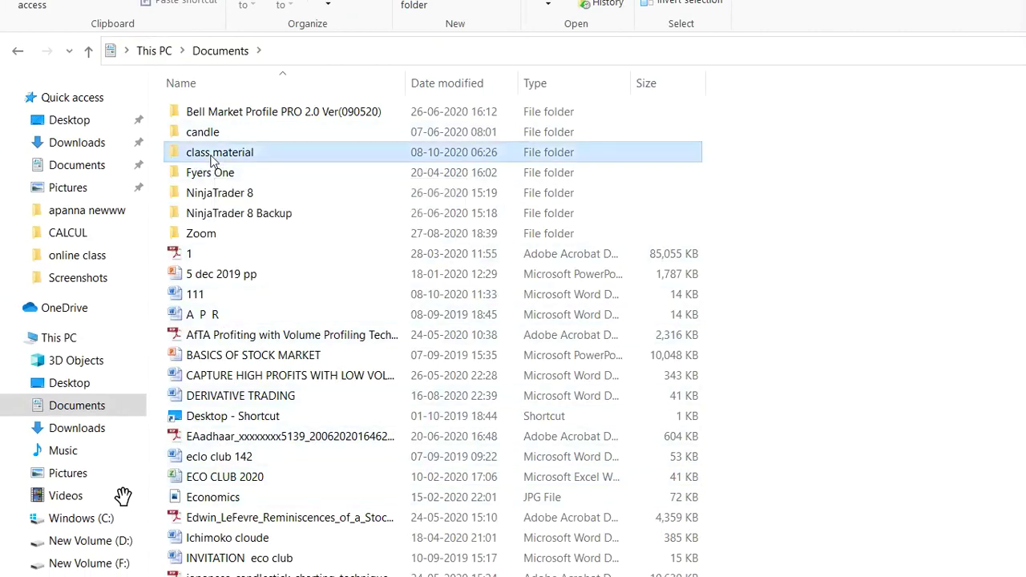
pyautogui.press('Return')
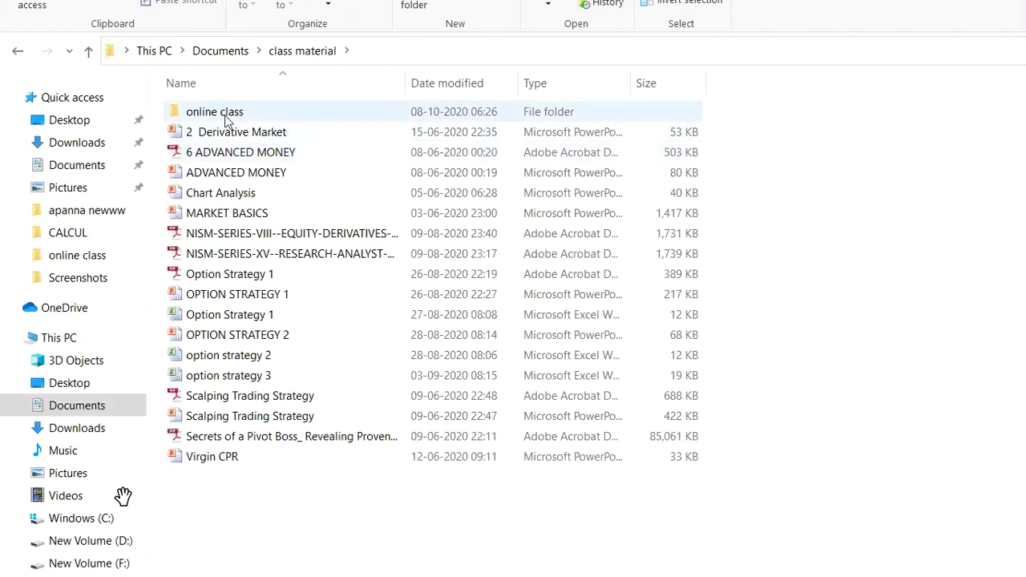
pyautogui.doubleClick(225, 117)
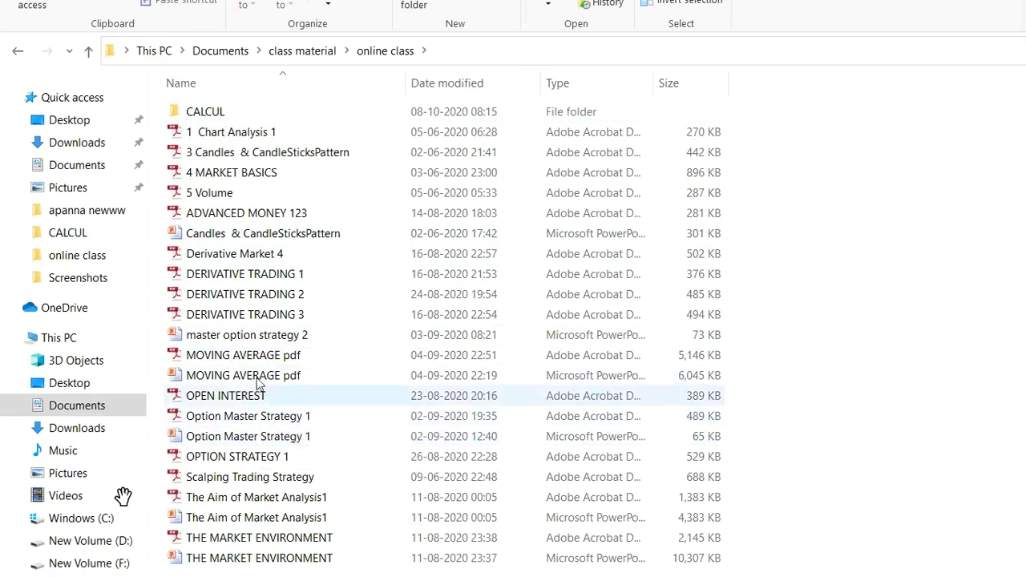
# Open the master option strategy 2 presentation, dismiss its Office activation notice, and return to the online class folder
pyautogui.click(248, 337)
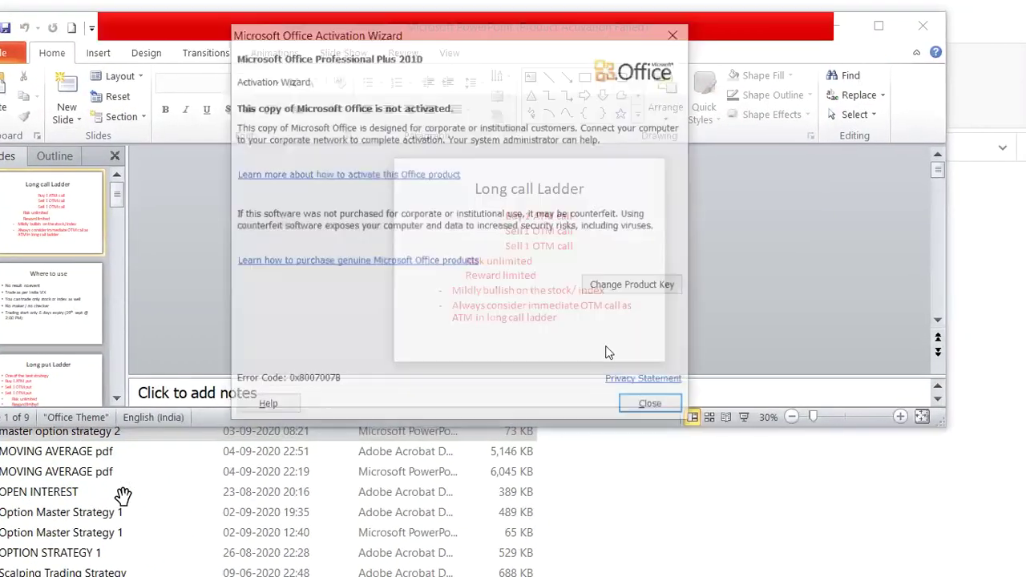
pyautogui.press('Escape')
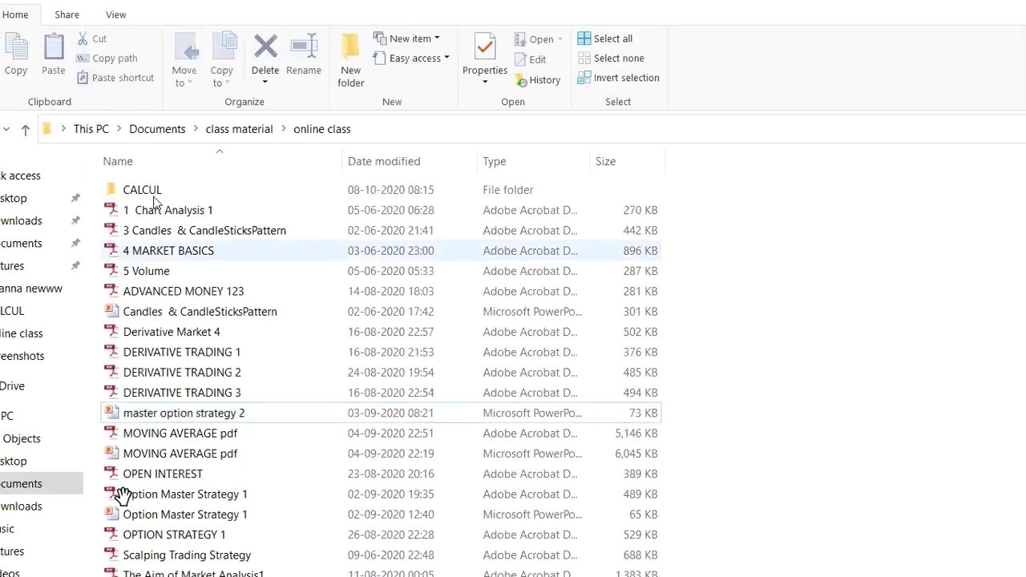
# Open the nung online Book 1 workbook from the CALCUL folder, dismiss the activation notice, and maximize the window
pyautogui.doubleClick(141, 198)
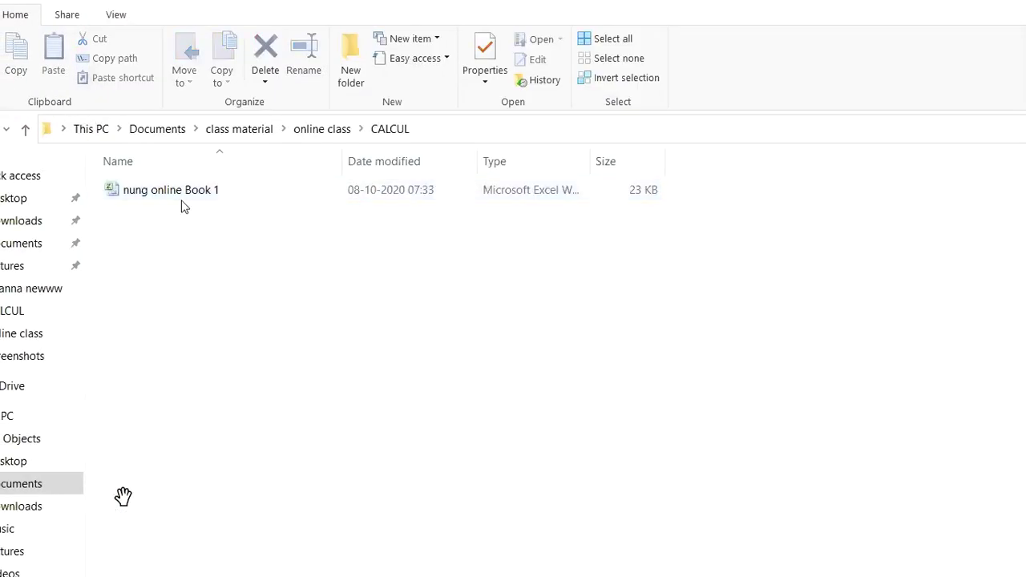
pyautogui.doubleClick(183, 196)
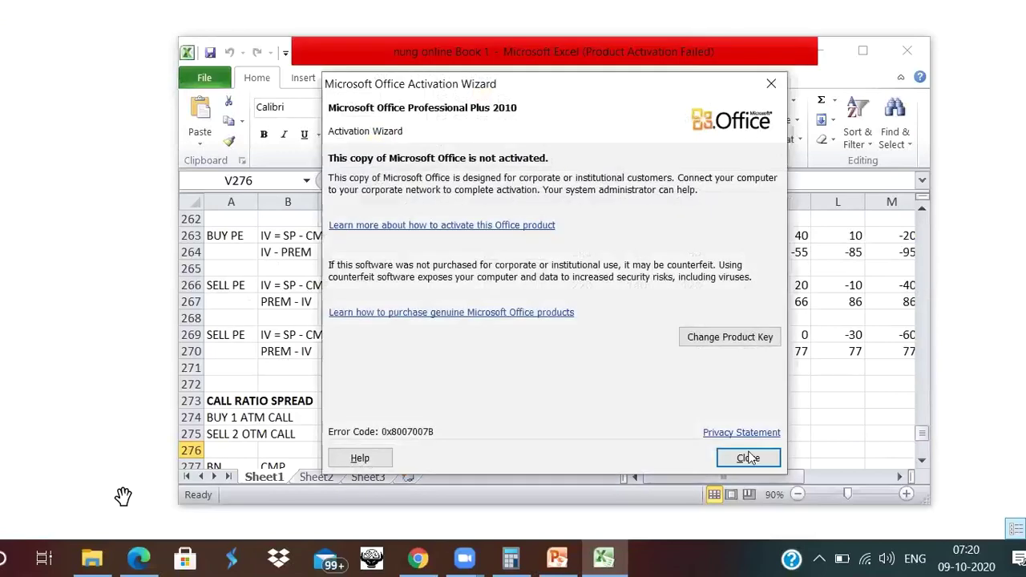
pyautogui.click(747, 521)
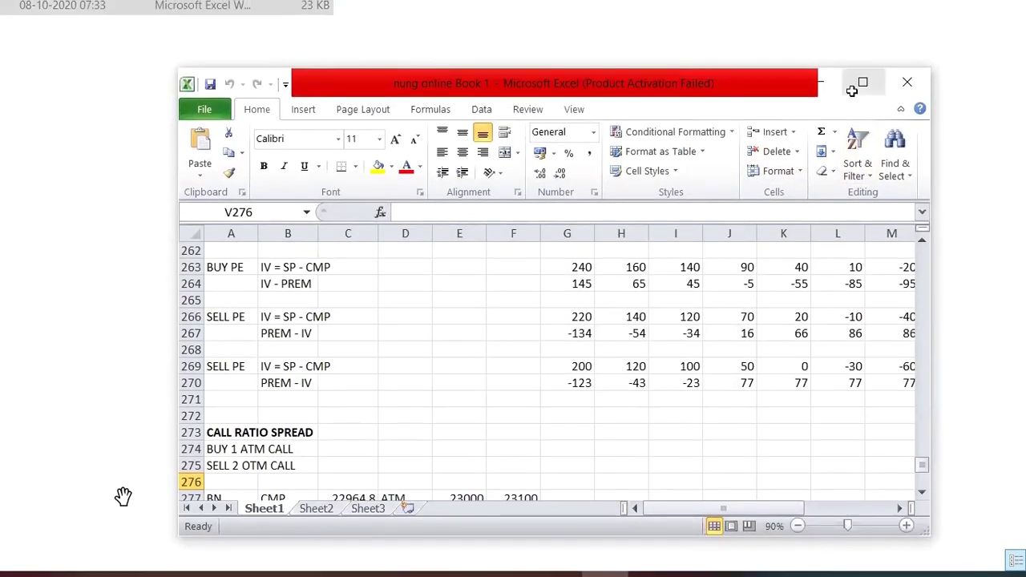
pyautogui.press('super+Up')
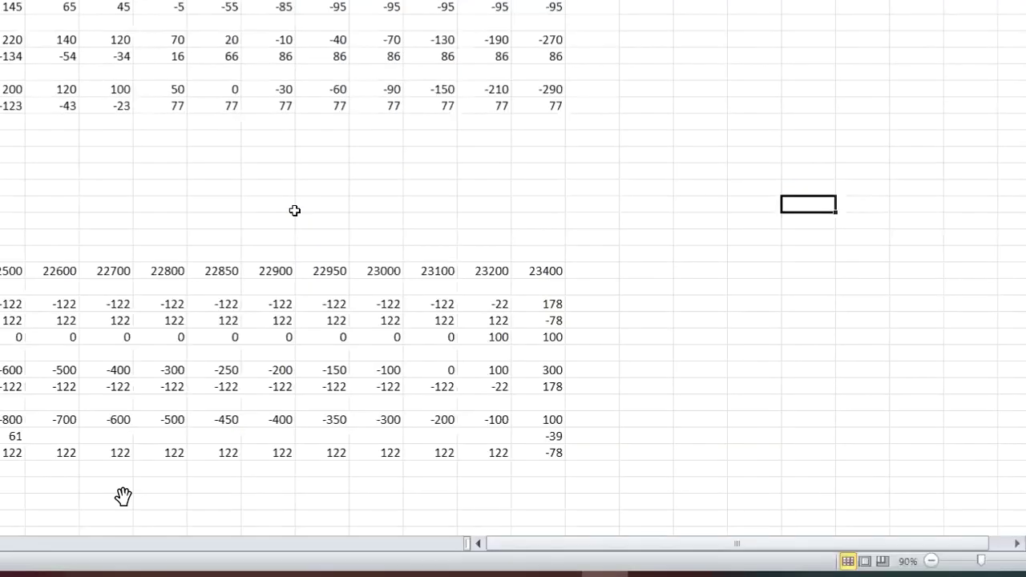
# Add the bold heading PUT RATIO SPREAD in cell A295 of Sheet1, below the call ratio spread section
pyautogui.scroll(-3, 97, 96)
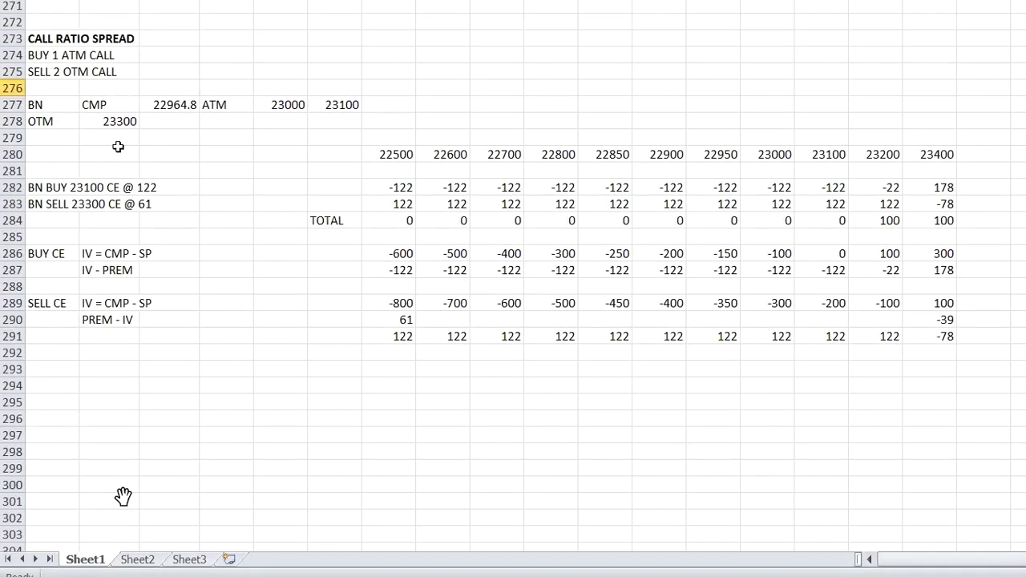
pyautogui.scroll(3, 192, 222)
pyautogui.scroll(4, 192, 222)
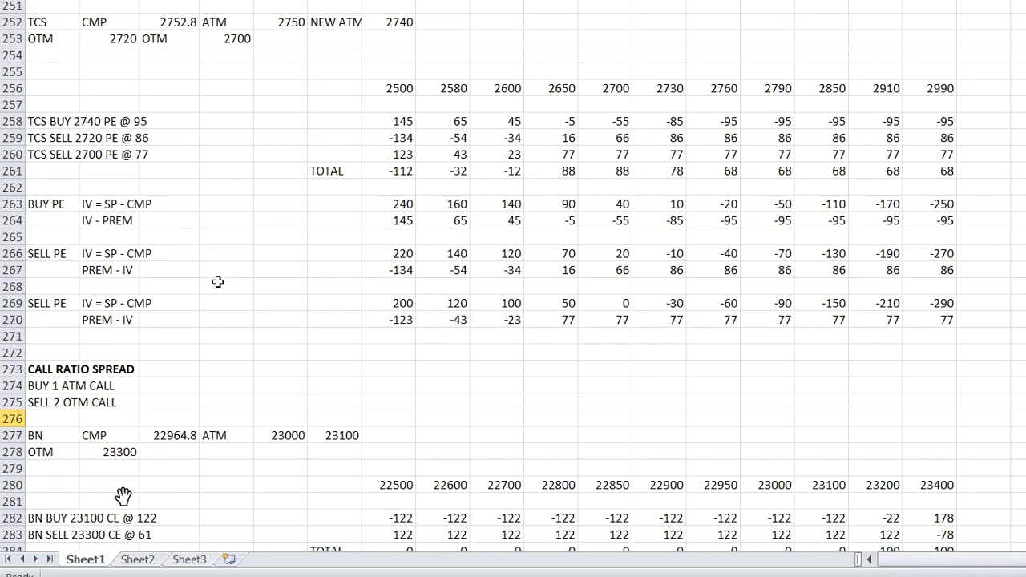
pyautogui.scroll(-5, 218, 282)
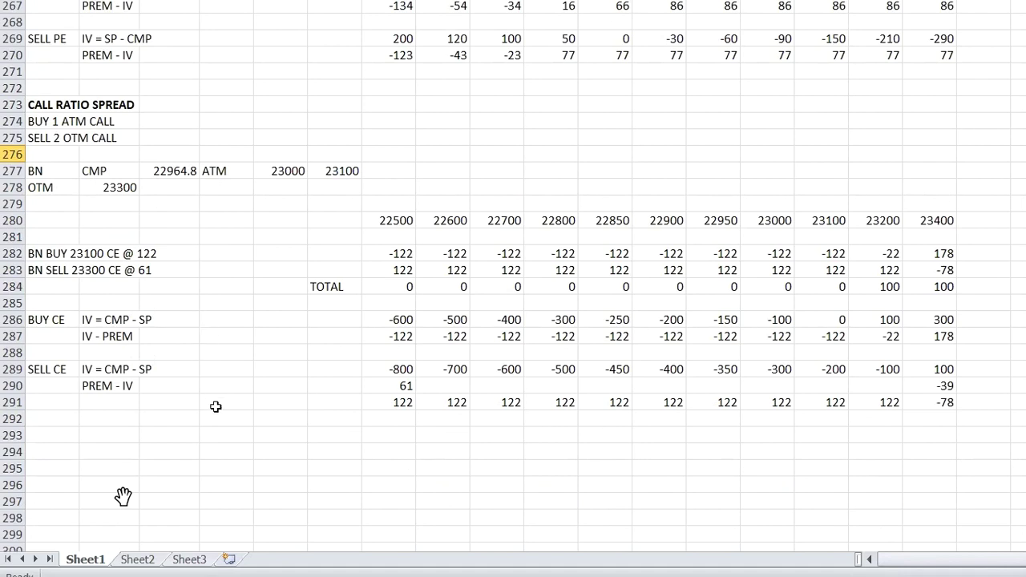
pyautogui.scroll(-1, 184, 393)
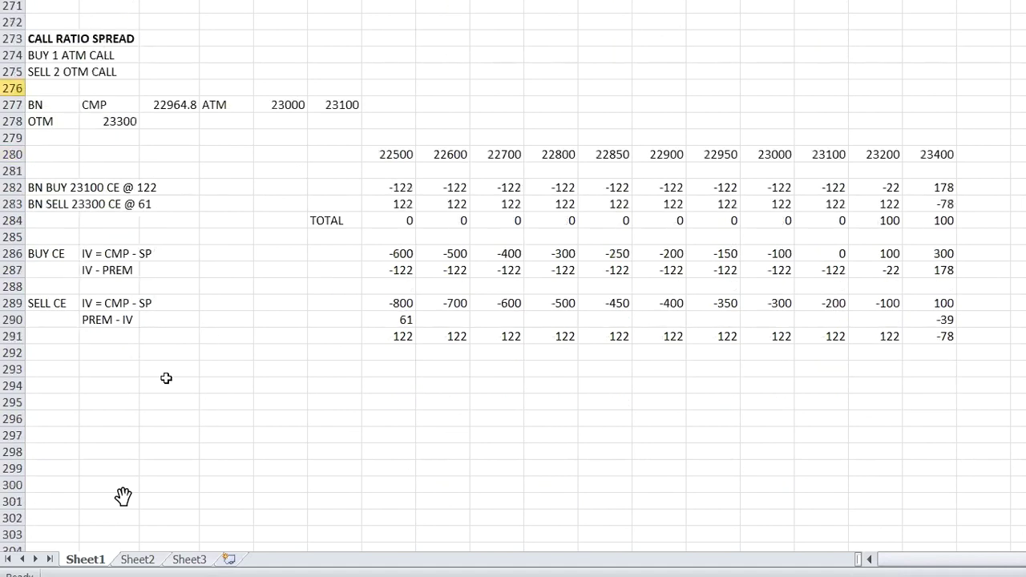
pyautogui.click(80, 397)
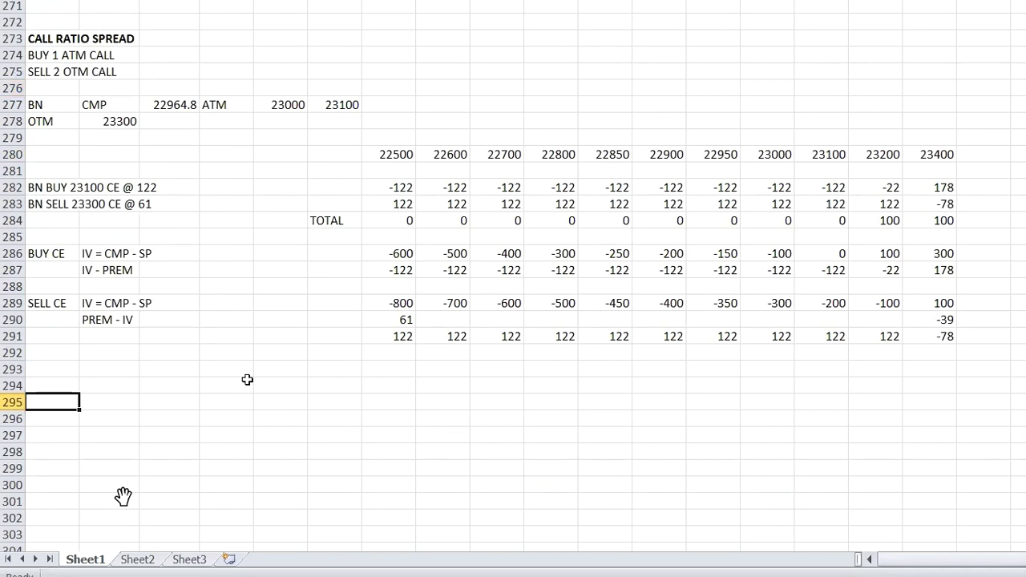
pyautogui.write('PUT RATIO SPREAD')
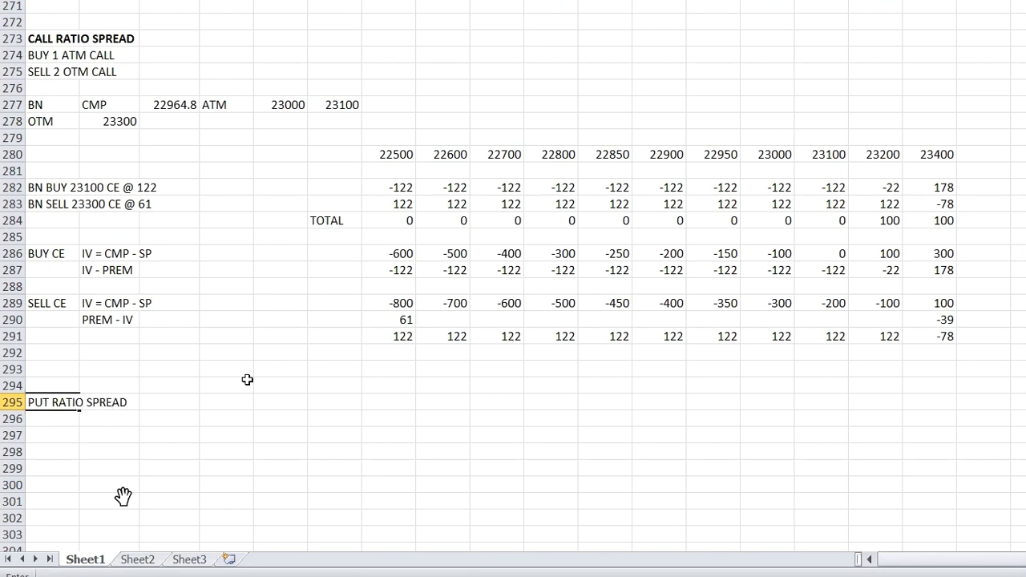
pyautogui.press('Return')
pyautogui.press('Up')
pyautogui.hotkey('ctrl', 'b')
pyautogui.press('Down')
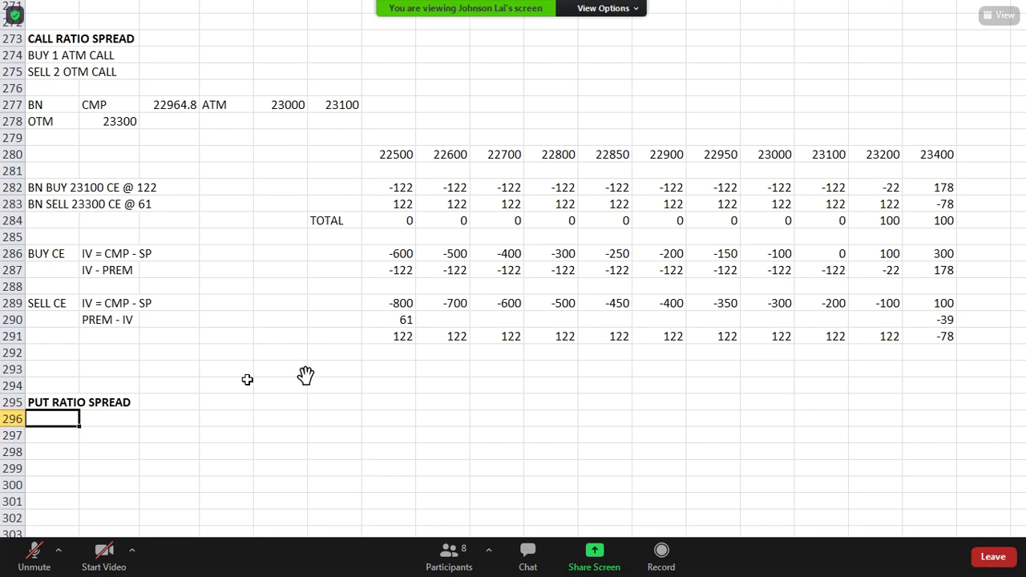
pyautogui.press('space')
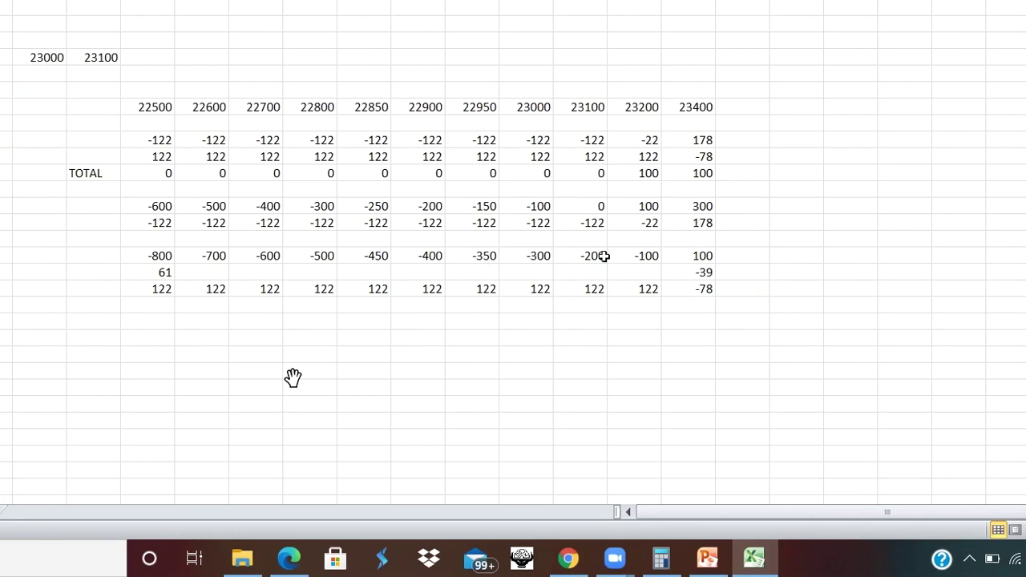
pyautogui.scroll(2, 847, 315)
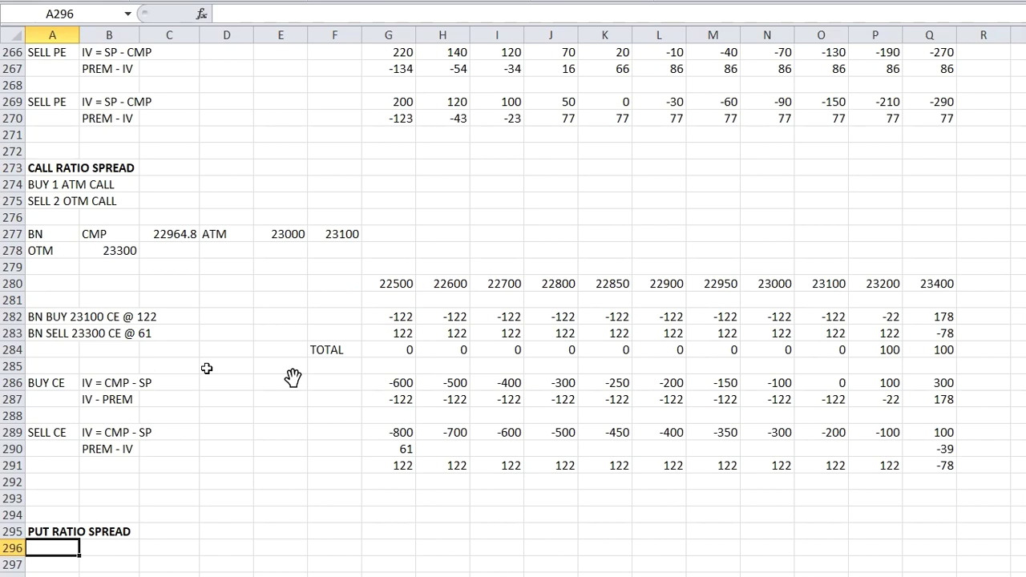
# Enter the strategy legs BUY 1 ATM PUT in cell A297 and SELL 2 OTM PUT in cell A298
pyautogui.press('Down')
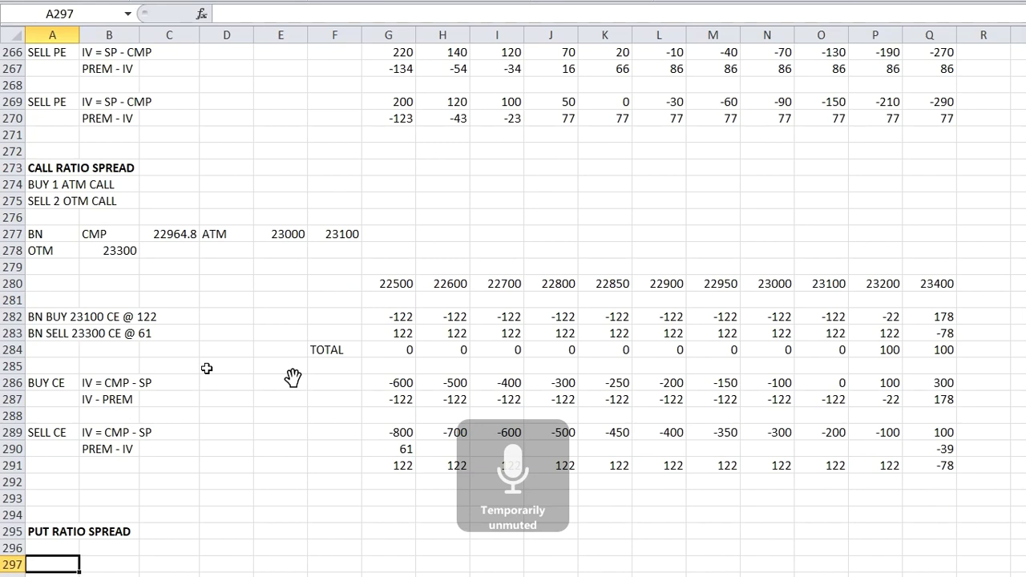
pyautogui.write('BUY')
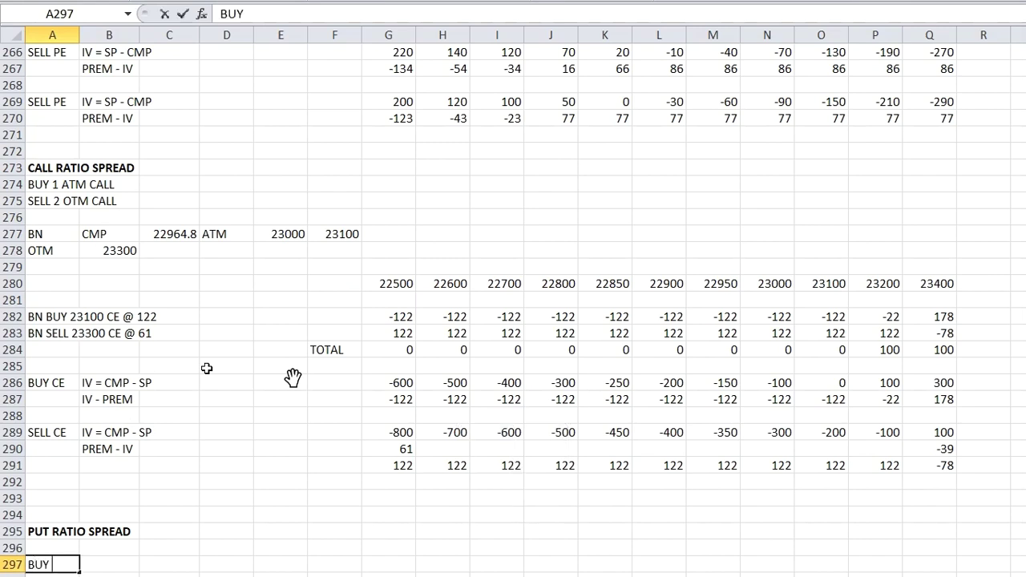
pyautogui.write(' 1 ATM PU')
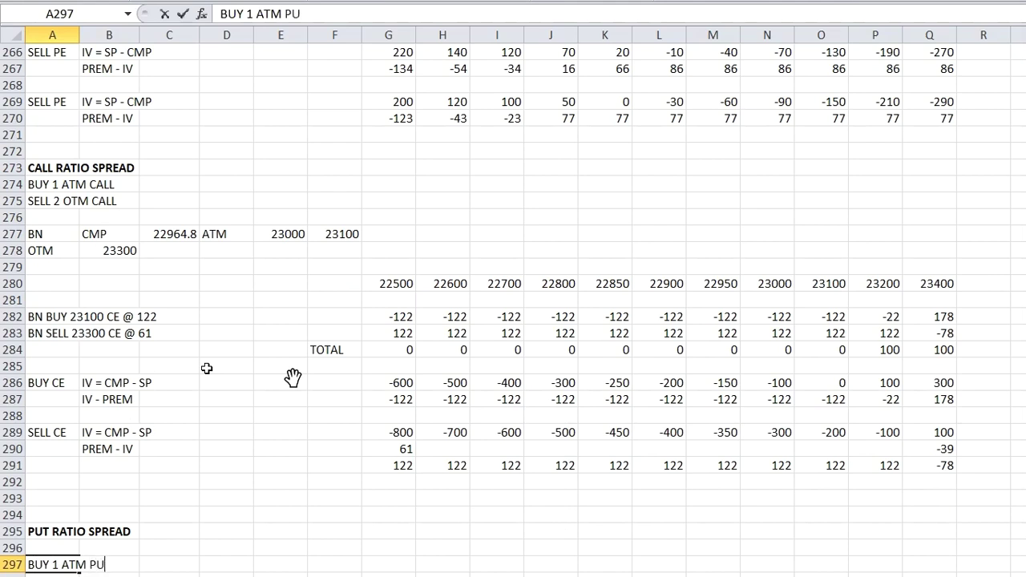
pyautogui.write('T')
pyautogui.press('Return')
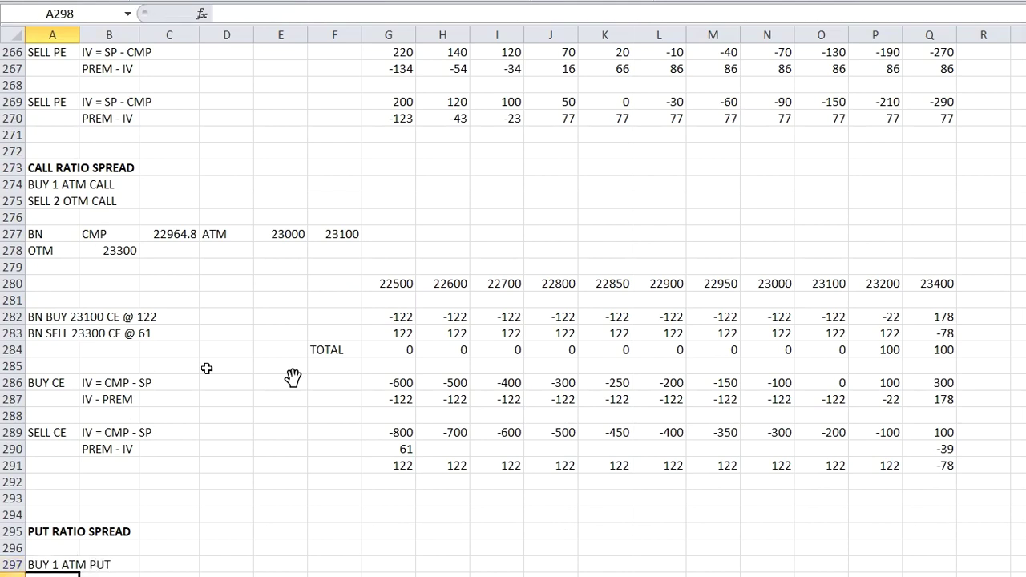
pyautogui.write('SELL 2')
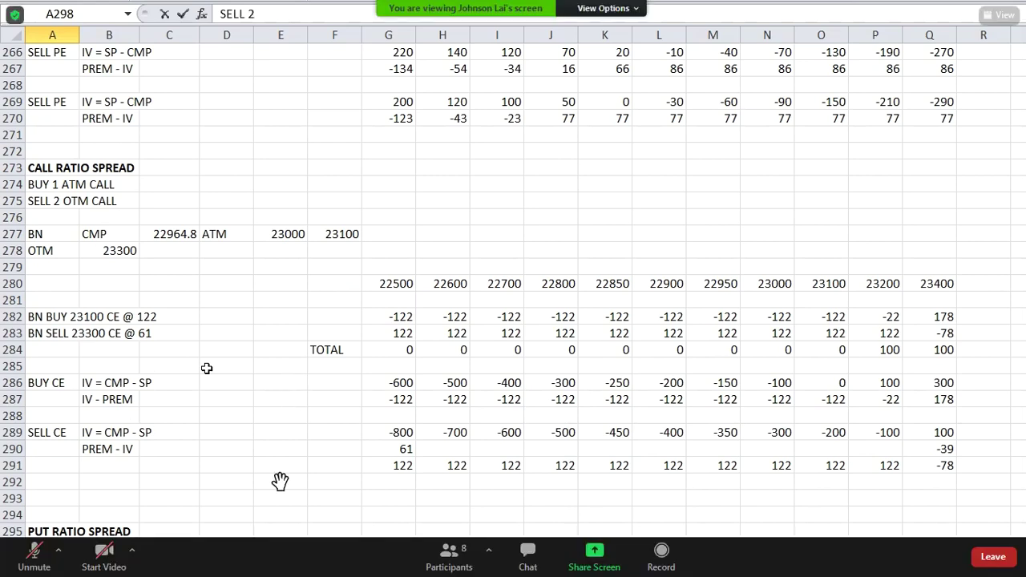
pyautogui.write(' OTM ')
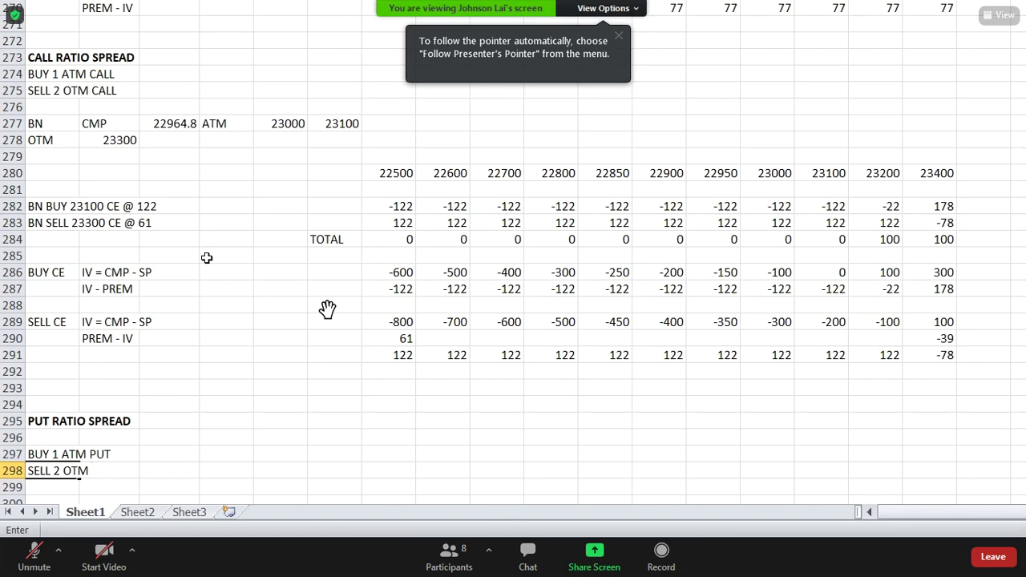
pyautogui.write(' PUT')
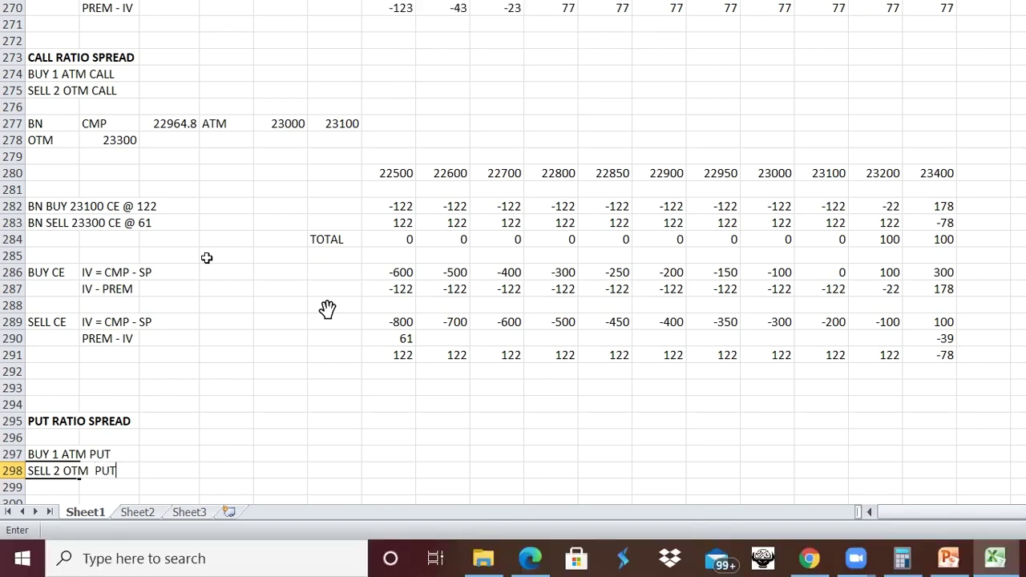
pyautogui.press('Return')
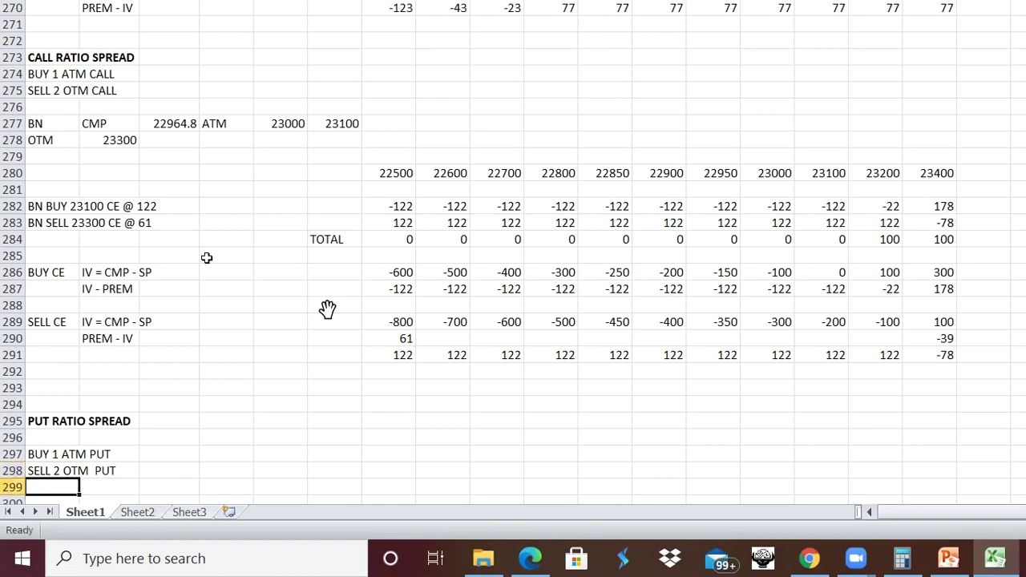
pyautogui.press('Return')
pyautogui.scroll(-3, 385, 285)
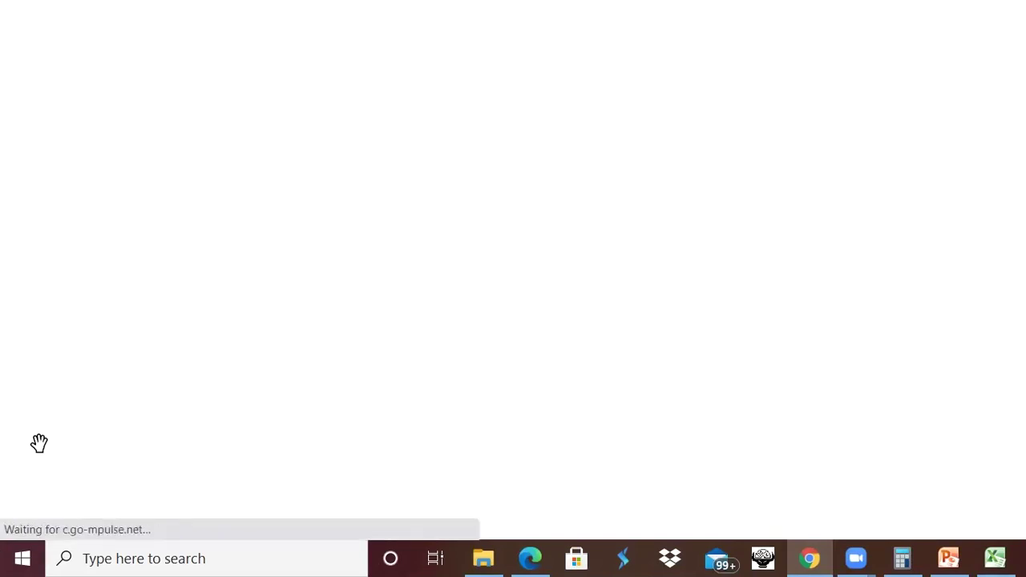
# Open the Equity Derivatives option chain from the live market section of the NSE website
pyautogui.moveTo(333, 4)
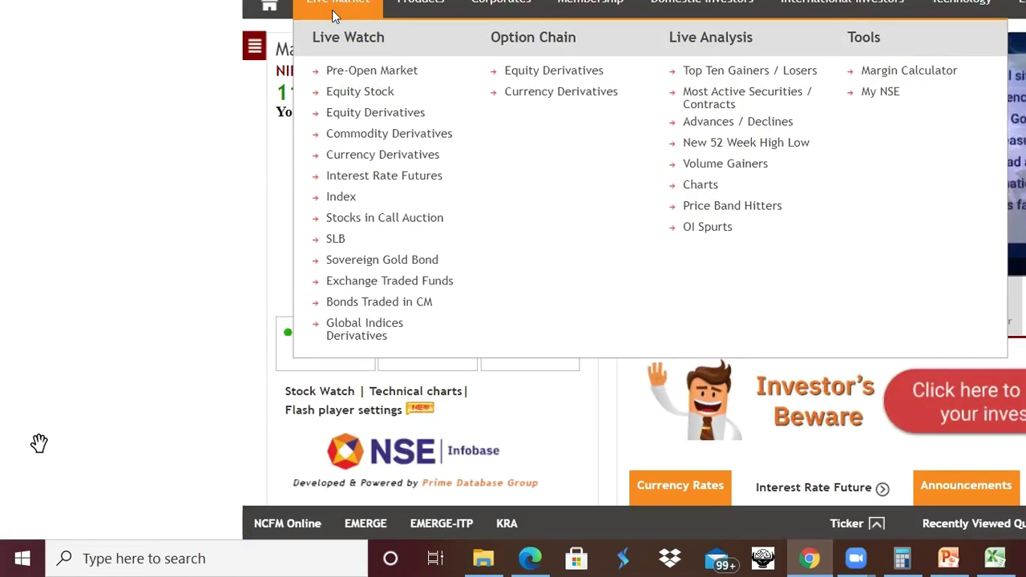
pyautogui.click(521, 74)
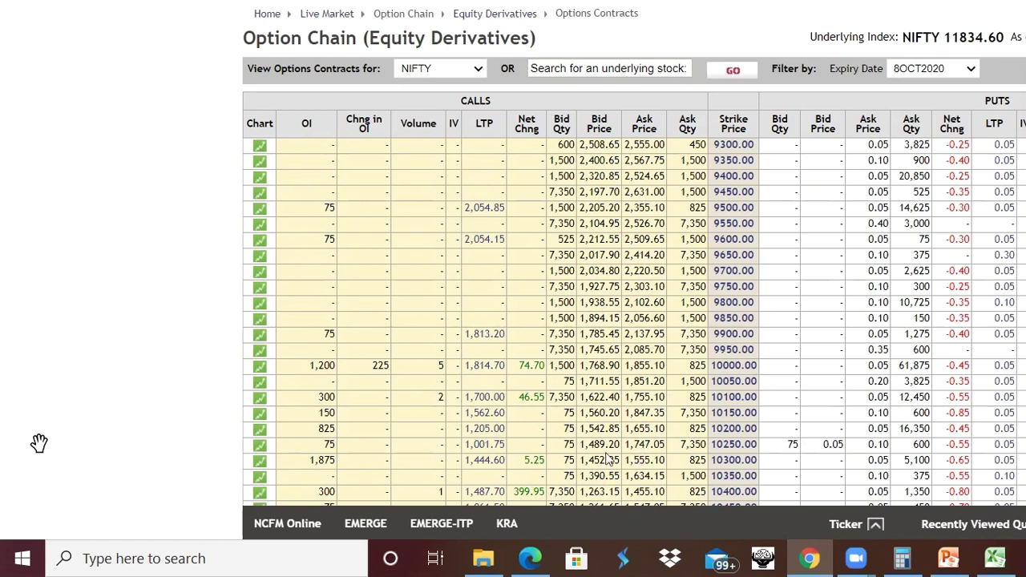
pyautogui.click(607, 72)
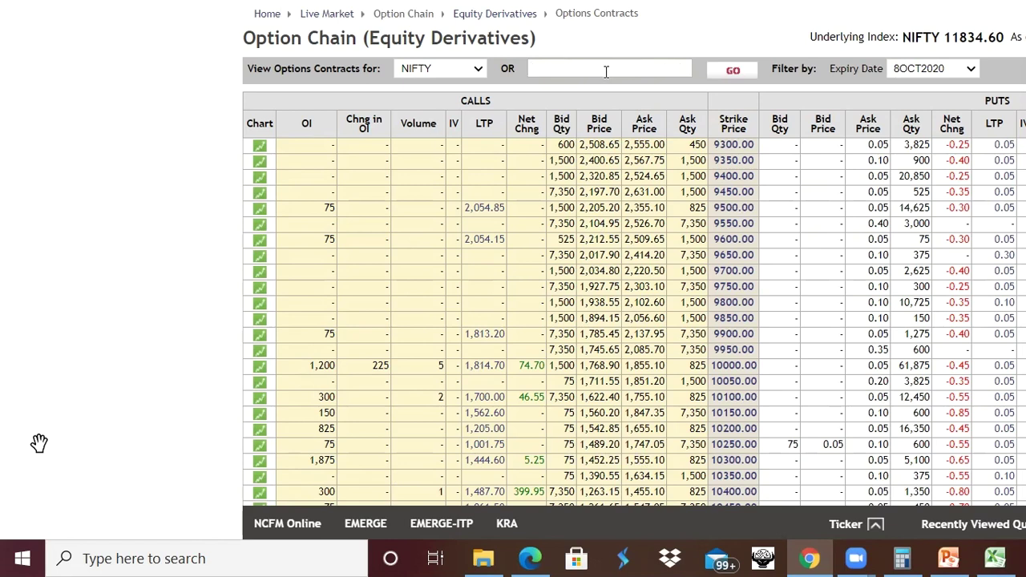
pyautogui.write('SILVER')
pyautogui.write('MIC')
pyautogui.press('BackSpace')
pyautogui.press('BackSpace')
pyautogui.press('BackSpace')
pyautogui.press('BackSpace')
pyautogui.press('BackSpace')
pyautogui.press('BackSpace')
pyautogui.press('BackSpace')
pyautogui.press('BackSpace')
pyautogui.press('BackSpace')
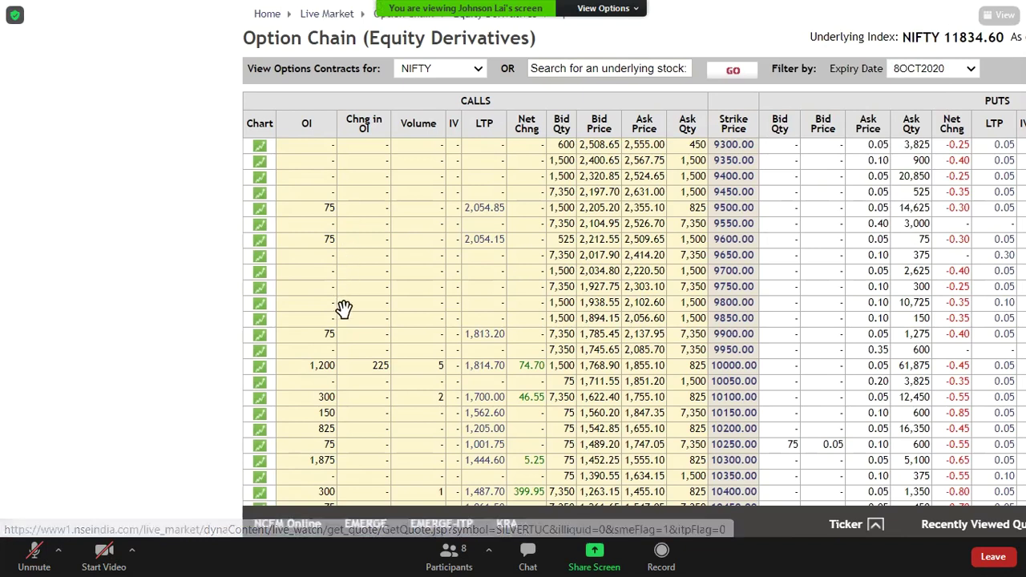
# Examine the APOLLOHOSP option chain, comparing the underlying stock price with the put strikes around it
pyautogui.press('space')
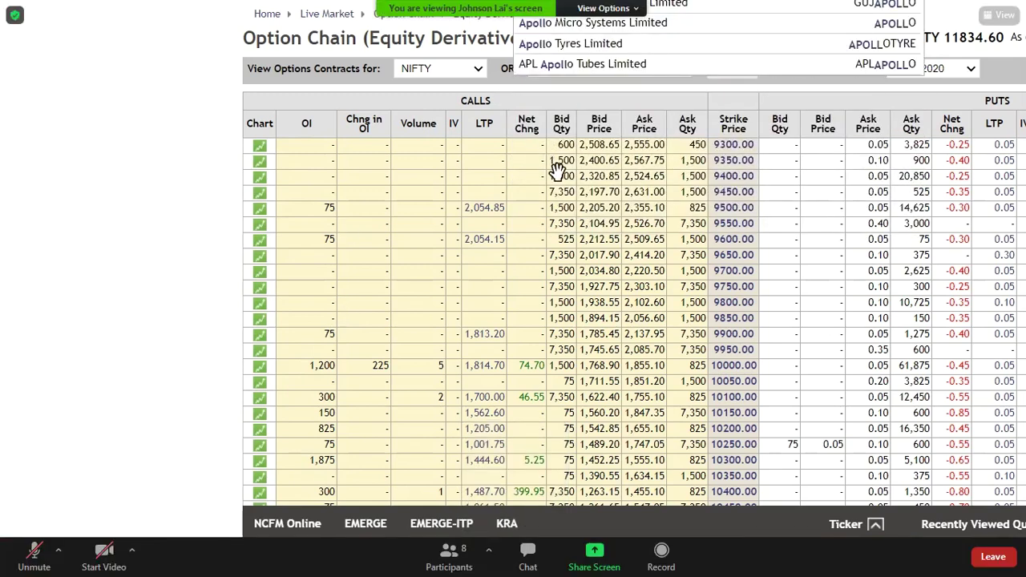
pyautogui.press('space')
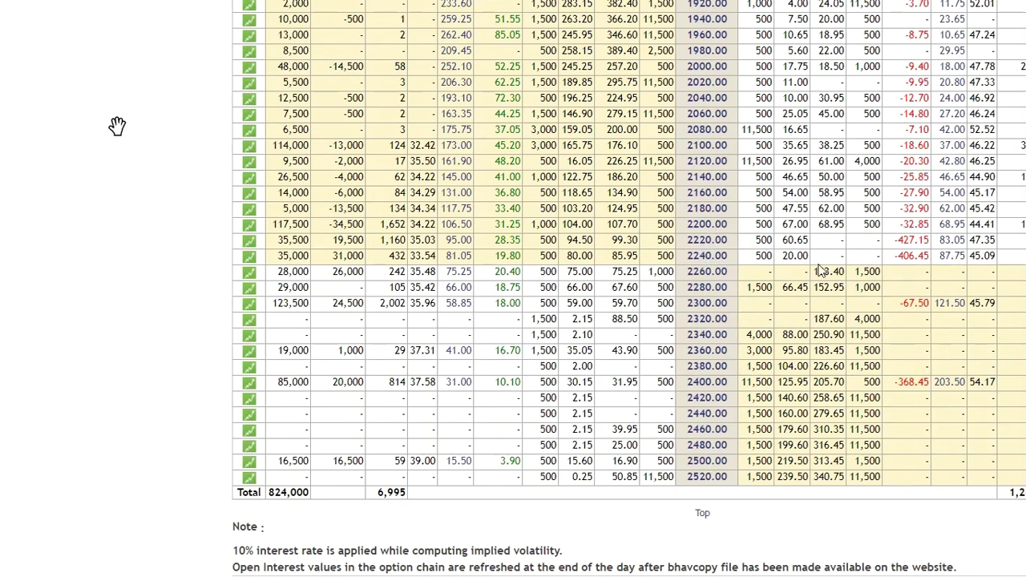
pyautogui.scroll(10, 937, 158)
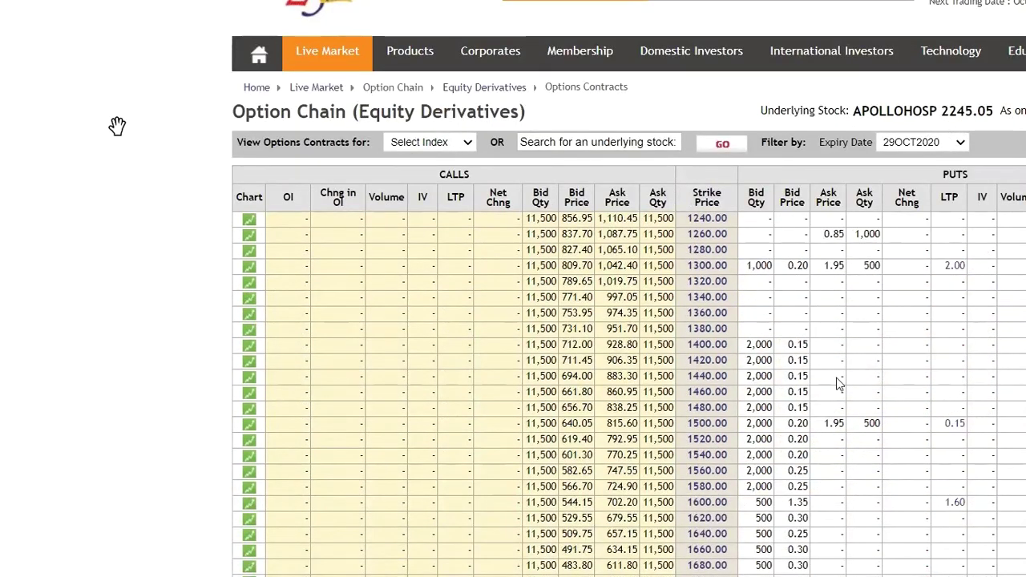
pyautogui.scroll(-1, 836, 369)
pyautogui.scroll(-3, 836, 369)
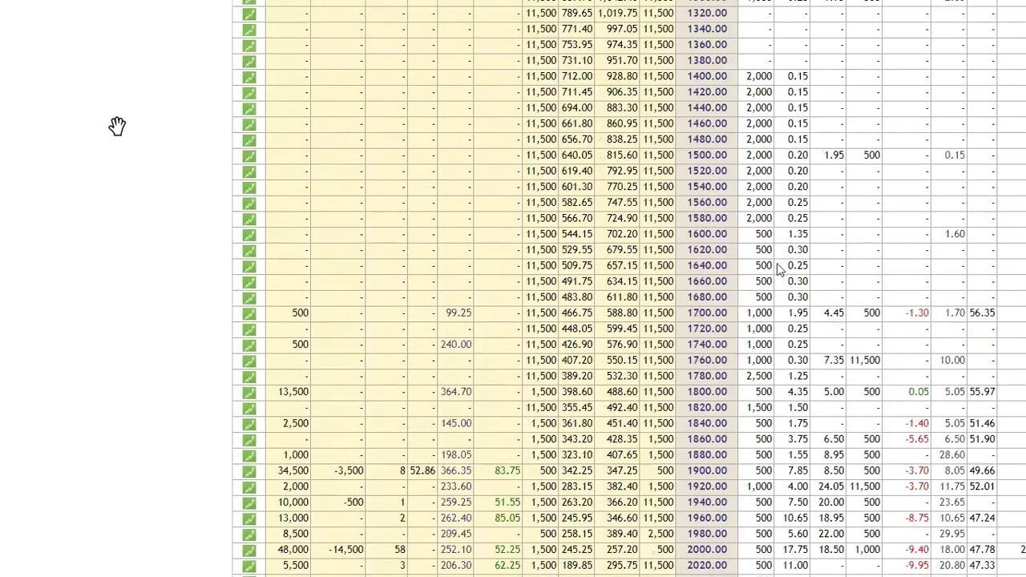
pyautogui.scroll(-6, 782, 273)
pyautogui.scroll(-1, 758, 282)
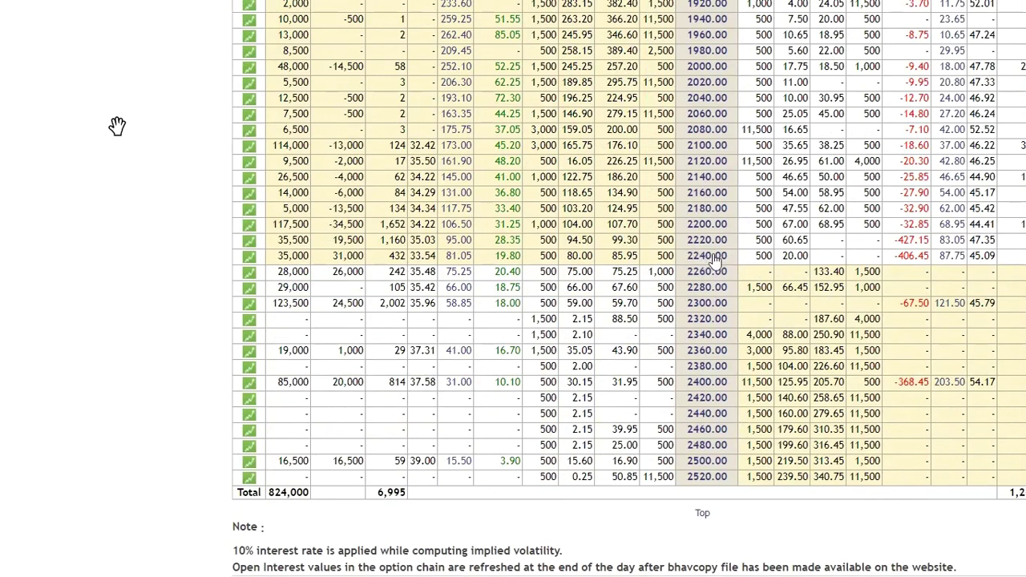
pyautogui.scroll(3, 598, 7)
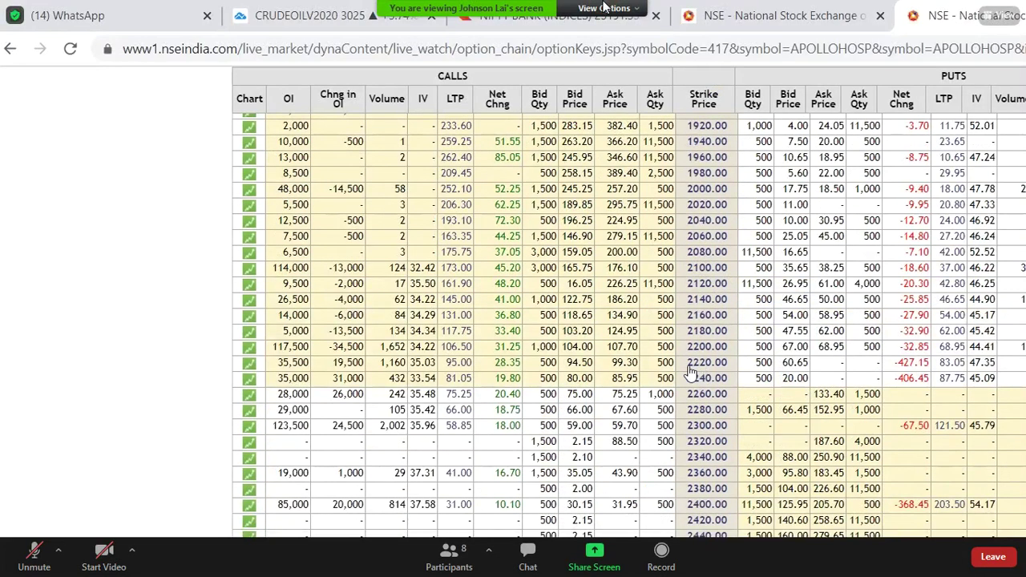
# Set the Zoom shared-screen view to follow the presenter's pointer
pyautogui.click(600, 8)
pyautogui.moveTo(629, 36)
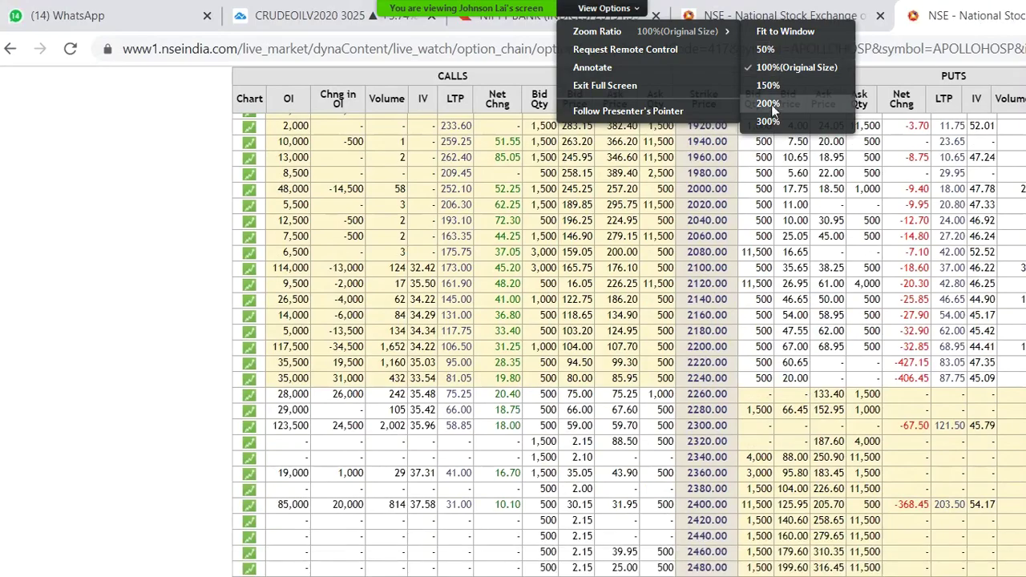
pyautogui.click(612, 110)
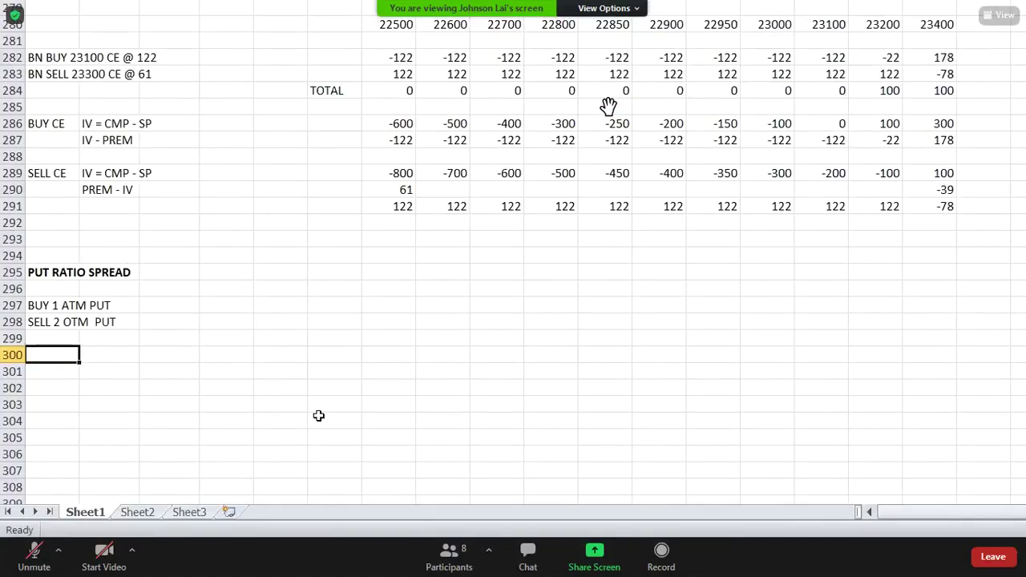
# In Excel, enter APOLLOHOS, CMP and 2245.05 in cells A300 to C300, checking the stock price in the NSE option chain
pyautogui.write('APO')
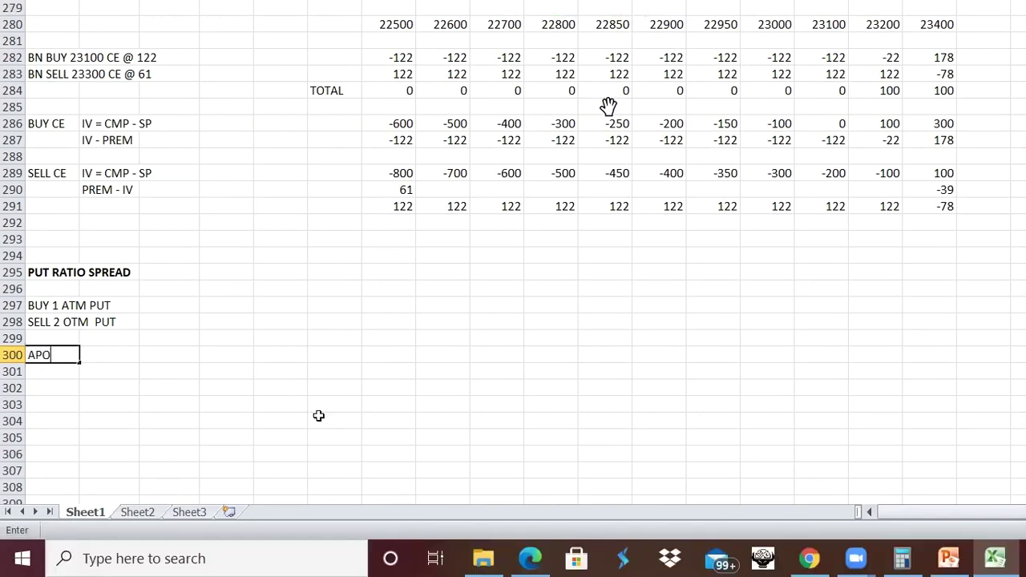
pyautogui.write('LLOHOS')
pyautogui.press('Tab')
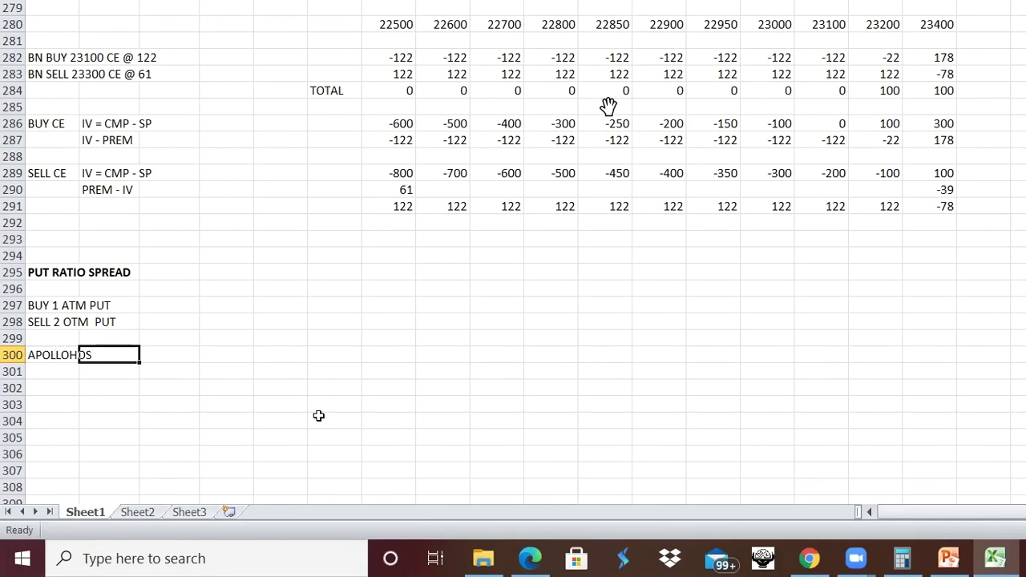
pyautogui.write('CMP')
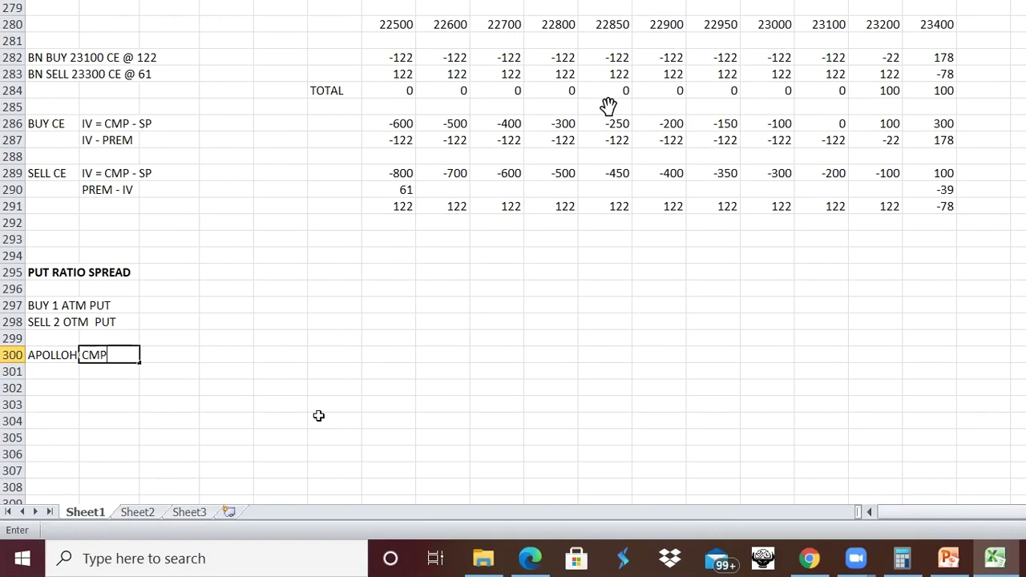
pyautogui.press('Tab')
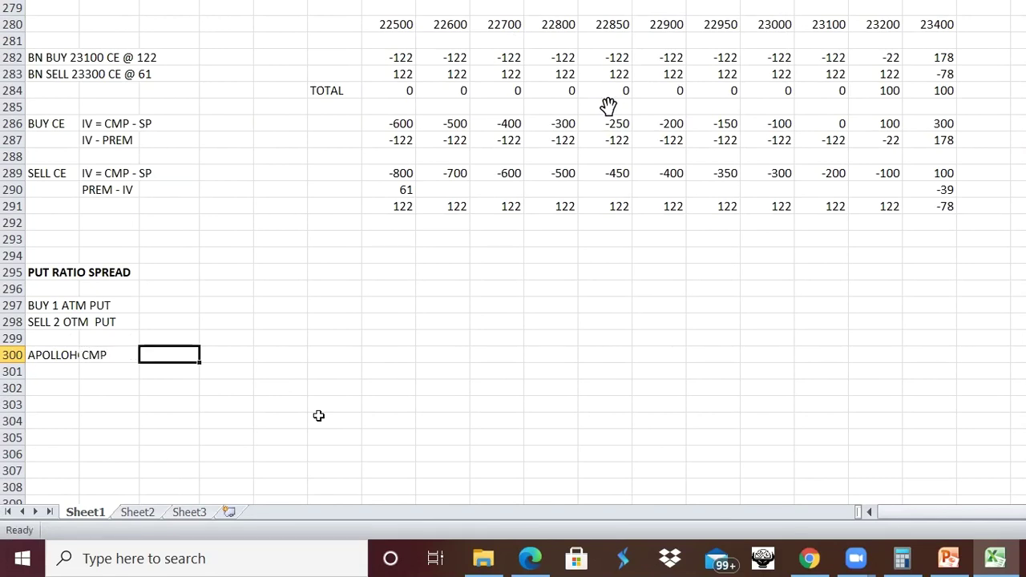
pyautogui.write('224')
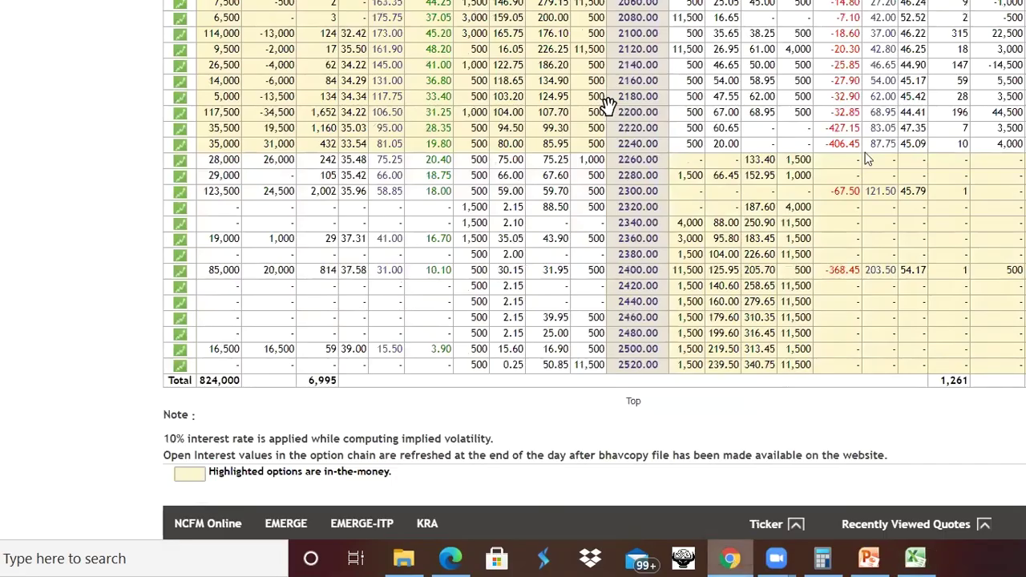
pyautogui.scroll(15, 868, 158)
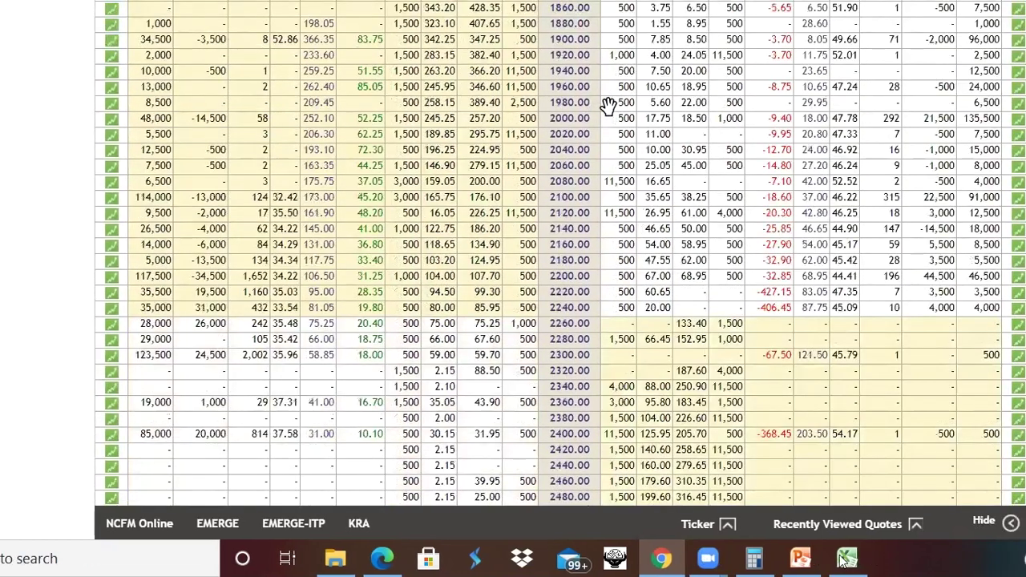
pyautogui.click(847, 559)
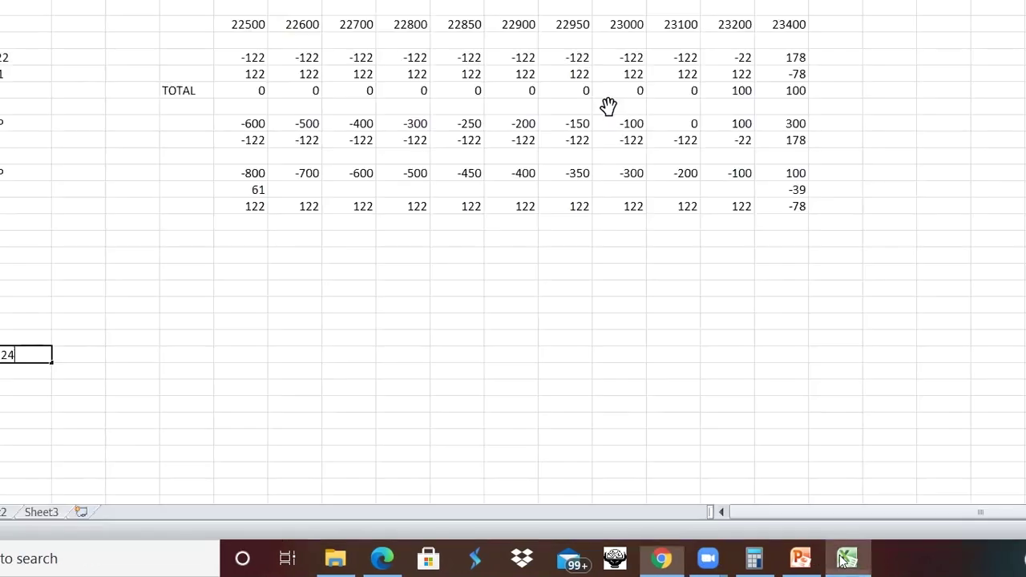
pyautogui.write('5')
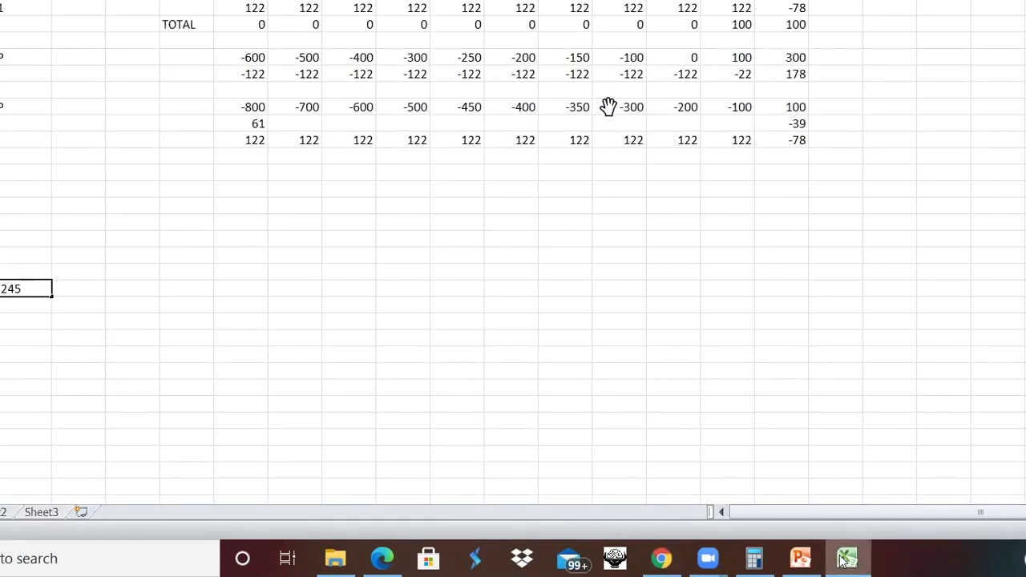
pyautogui.write('.05')
pyautogui.press('Tab')
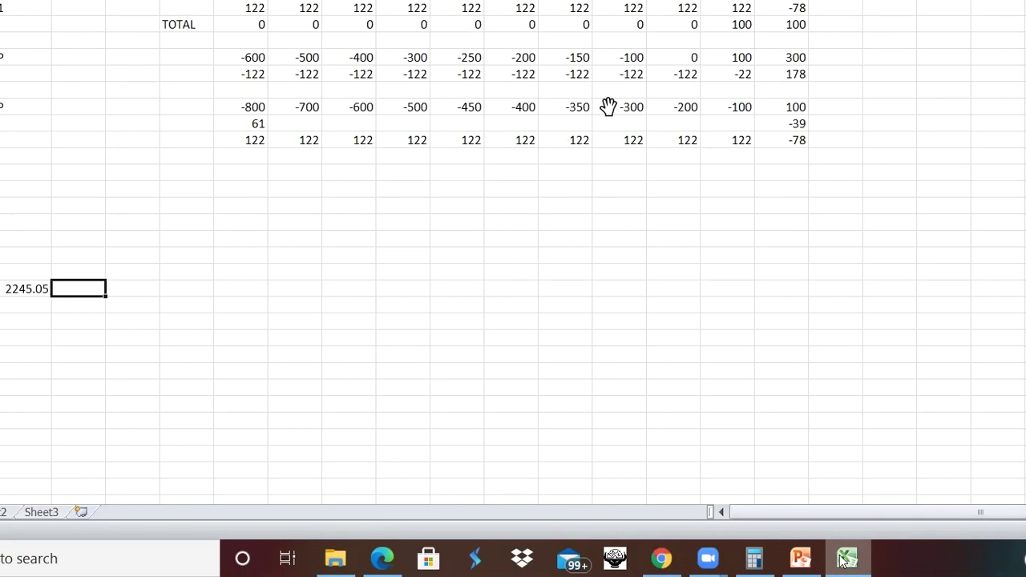
# Enter AMT 2240, NEW ATM 2220 and OTM 2200 in cells D300 to E302, checking the strikes in the NSE option chain
pyautogui.write('AMT')
pyautogui.press('Tab')
pyautogui.write('2240')
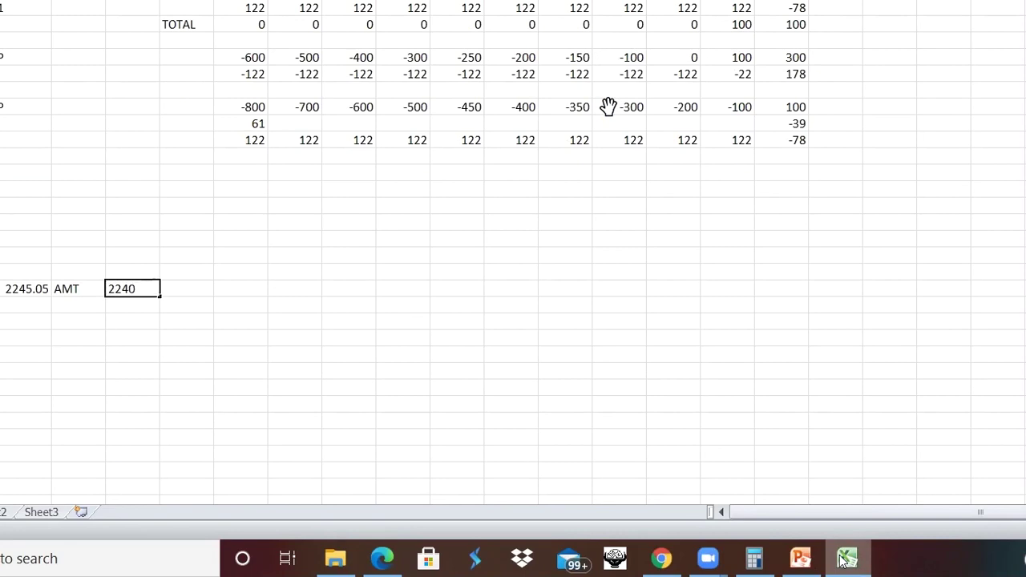
pyautogui.press('Return')
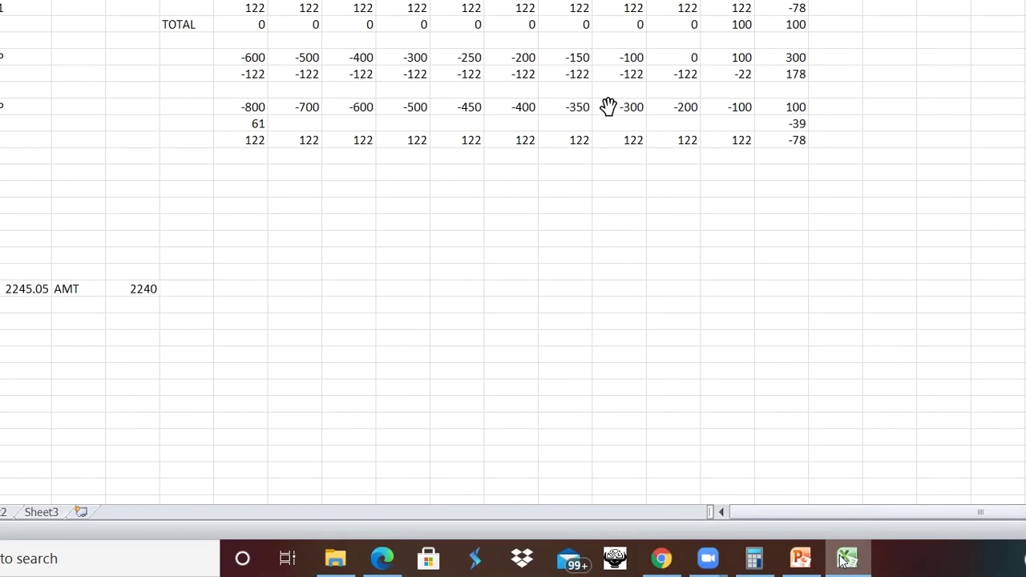
pyautogui.press('Right')
pyautogui.write('NEW ATM')
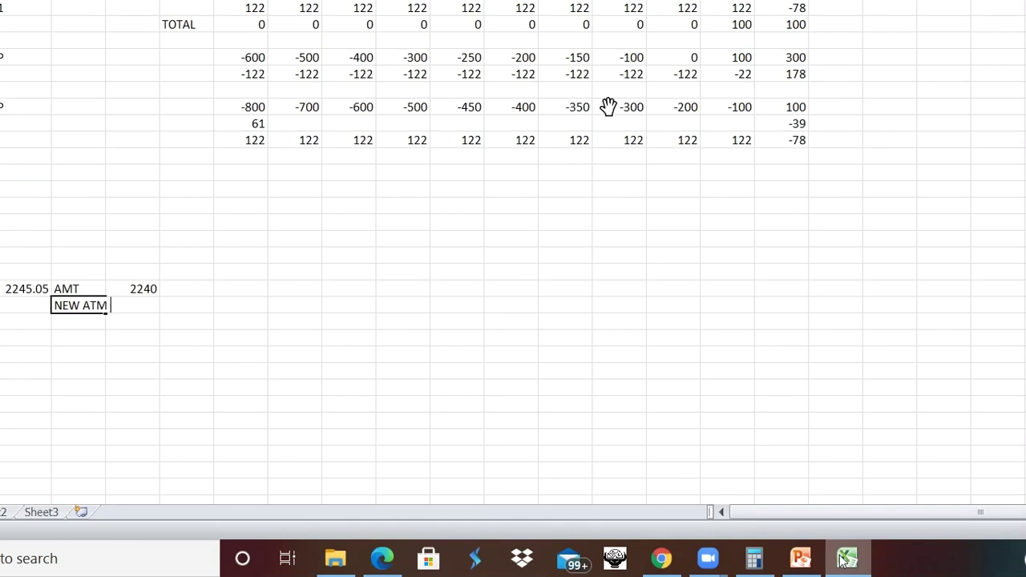
pyautogui.write(' 2220')
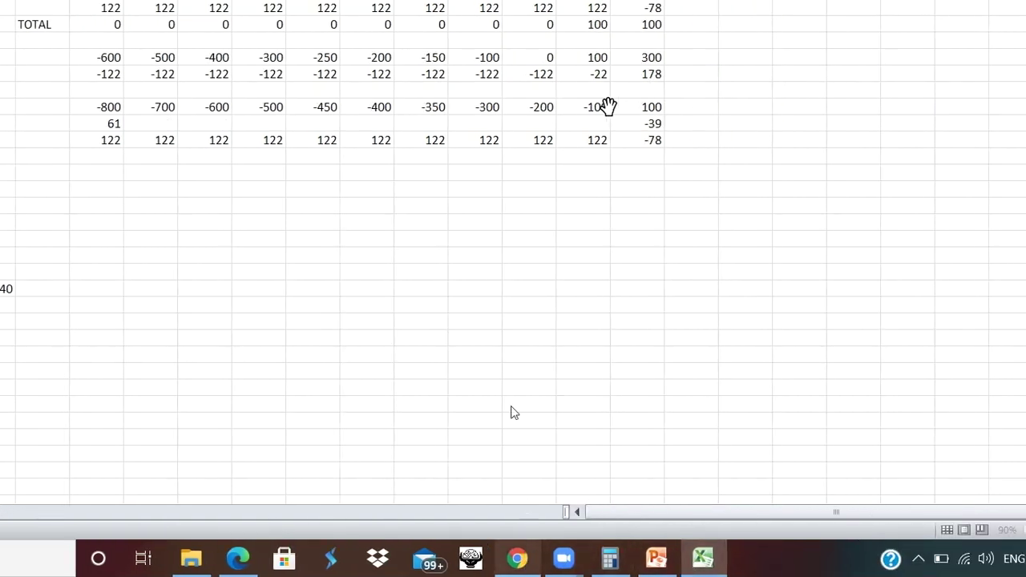
pyautogui.hotkey('alt', 'Tab')
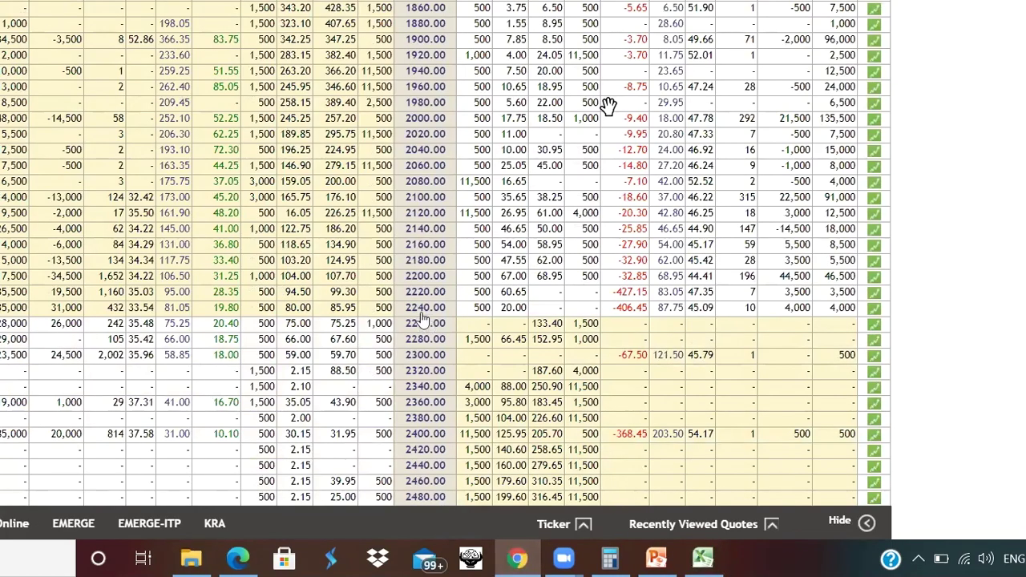
pyautogui.click(703, 564)
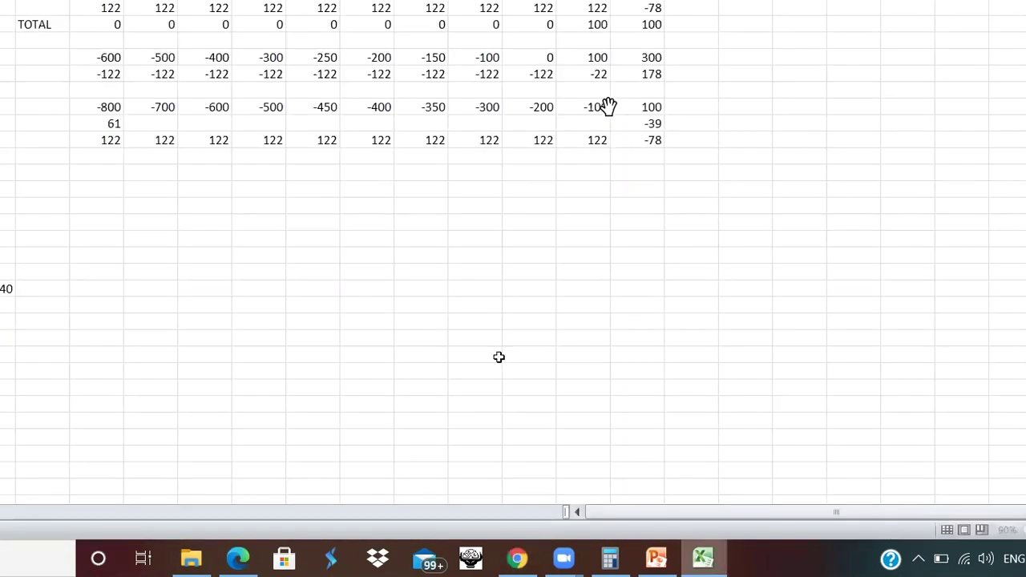
pyautogui.scroll(3, 499, 356)
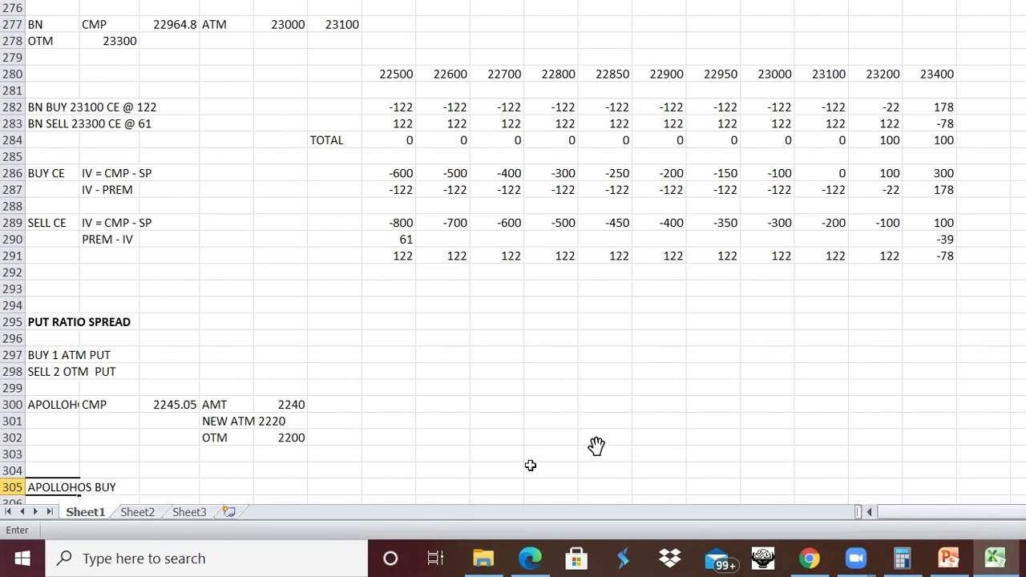
# Complete the buy leg in cell A305 as APOLLOHOS BUY 2220 PE @ 83, checking the put premium in the NSE option chain
pyautogui.write('2220 @')
pyautogui.scroll(-1, 570, 434)
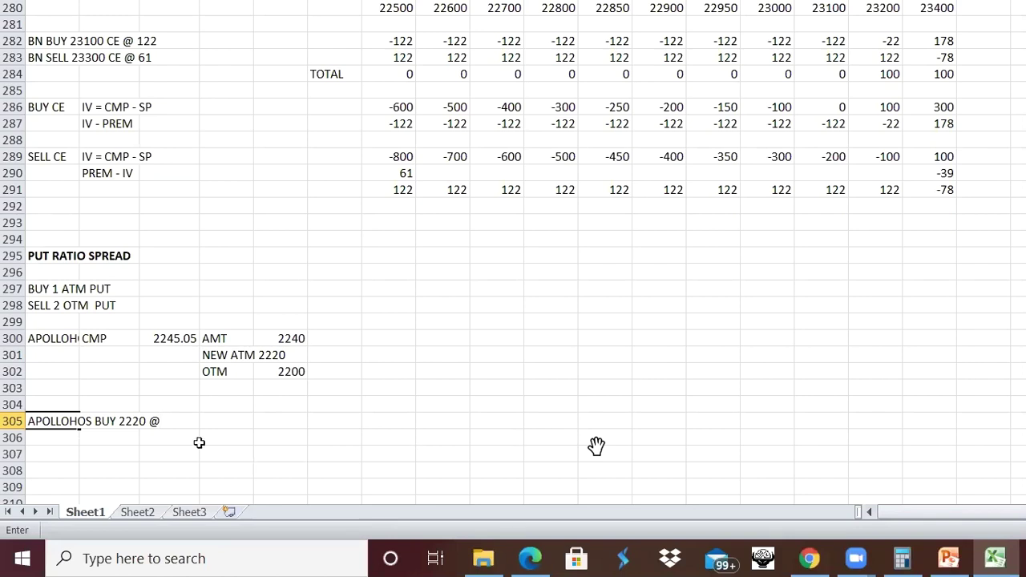
pyautogui.click(147, 426)
pyautogui.write('PE')
pyautogui.click(810, 555)
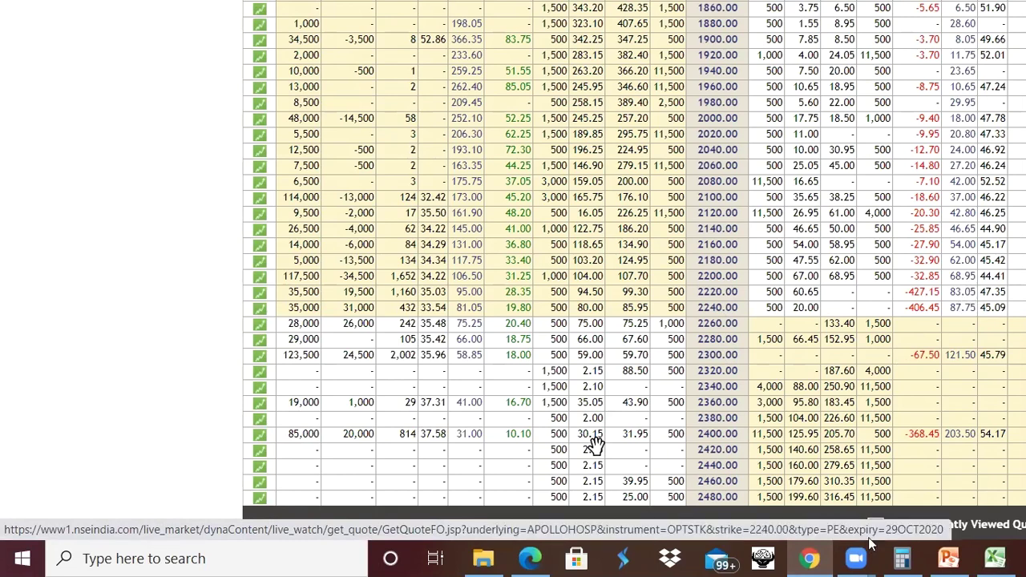
pyautogui.click(1007, 560)
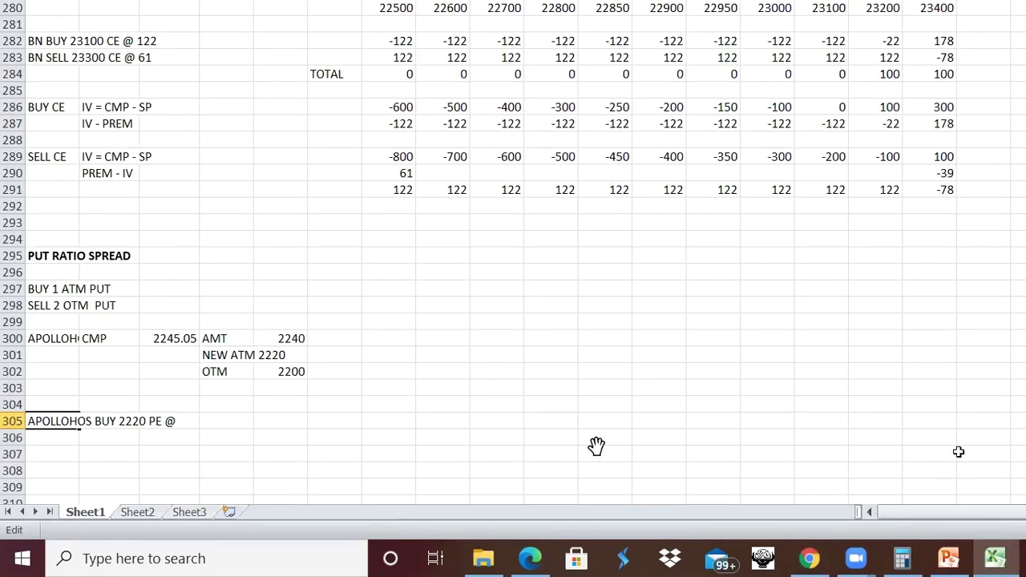
pyautogui.write('83')
pyautogui.press('Return')
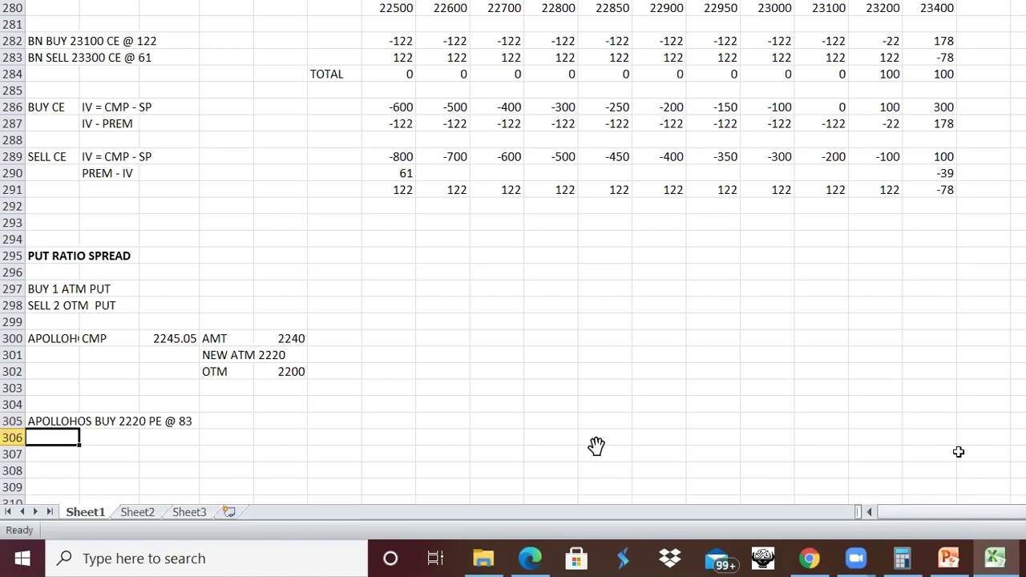
# Enter the sell leg APOLLOHOS SELL 2200 PE @ 69 in cell A306
pyautogui.write('AP')
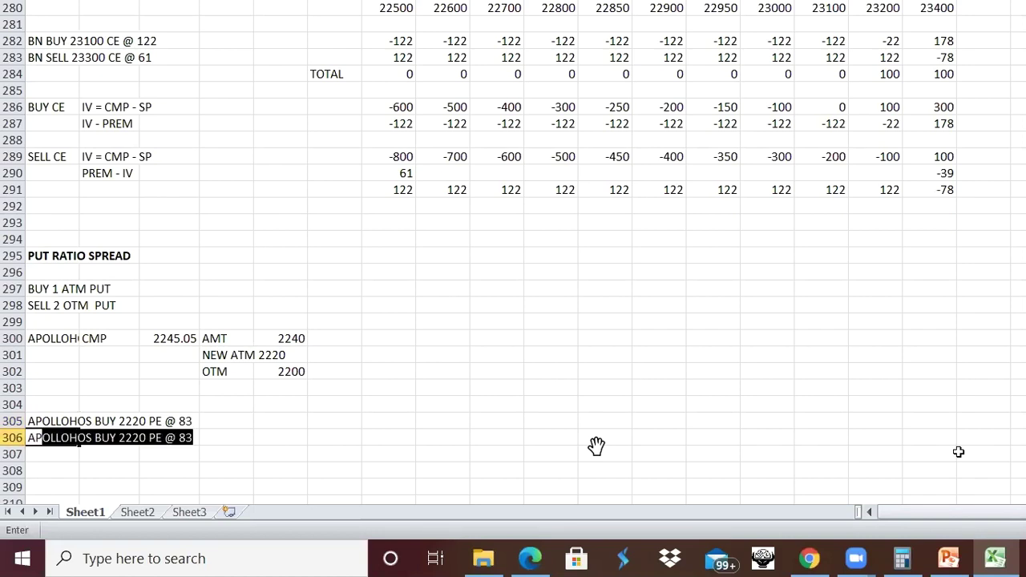
pyautogui.write('OLLOHOS ')
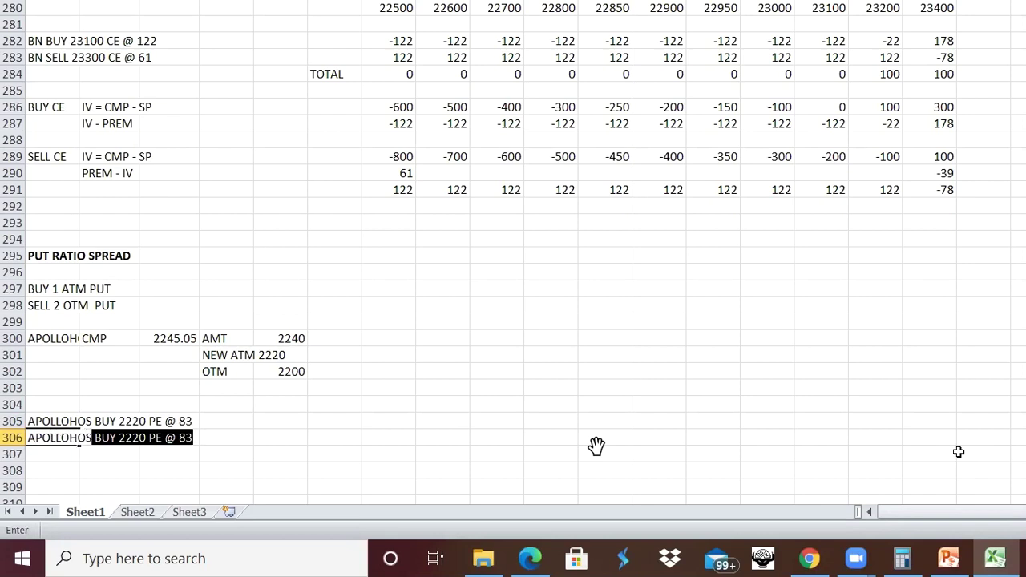
pyautogui.write('SE')
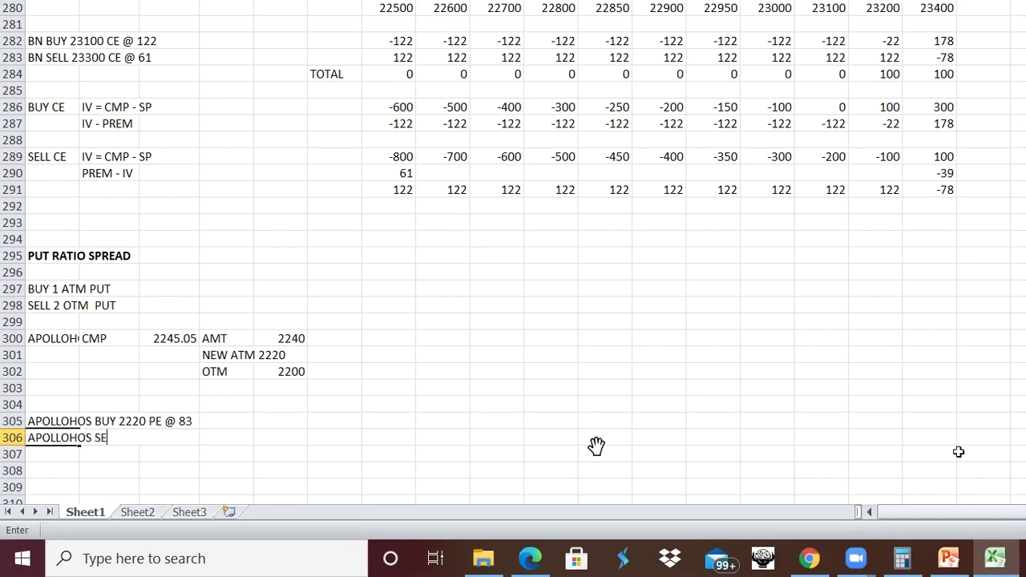
pyautogui.write('LL 2200 PE @ 69')
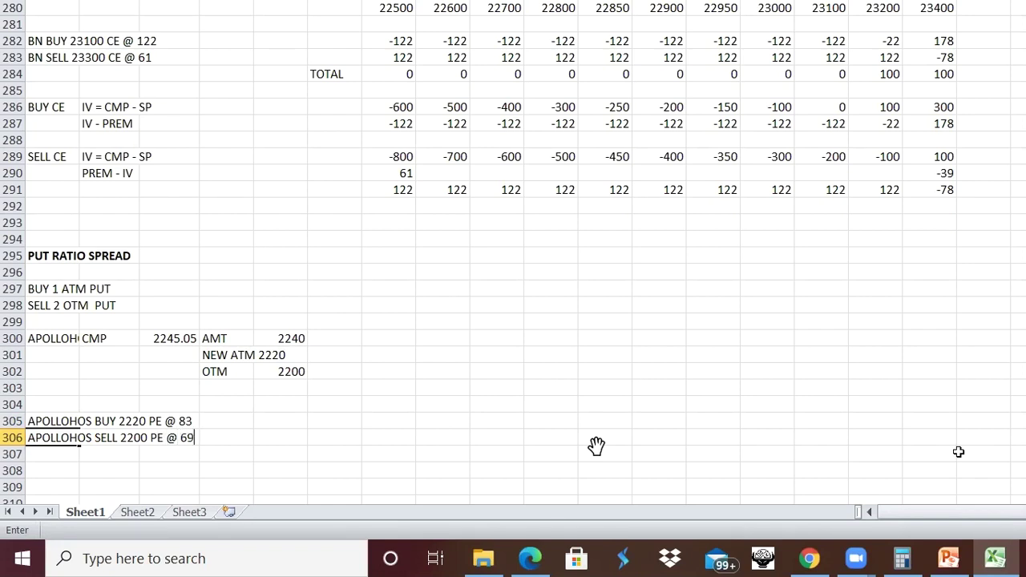
pyautogui.press('Return')
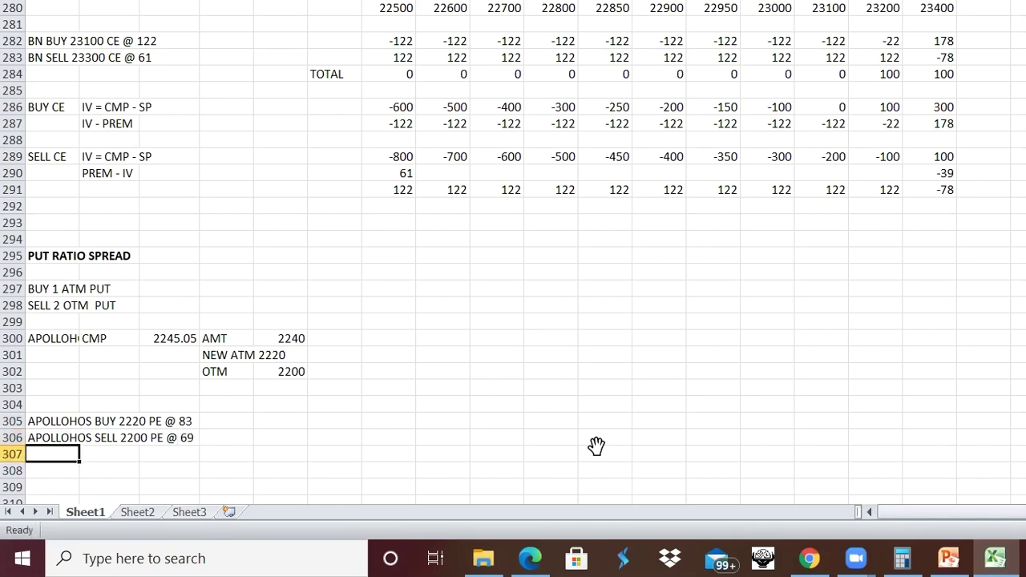
# Enter the upper price levels 2260, 2300, 2350, 2400, 2450 and 2500 in row 304, columns L to Q
pyautogui.scroll(-3, 402, 383)
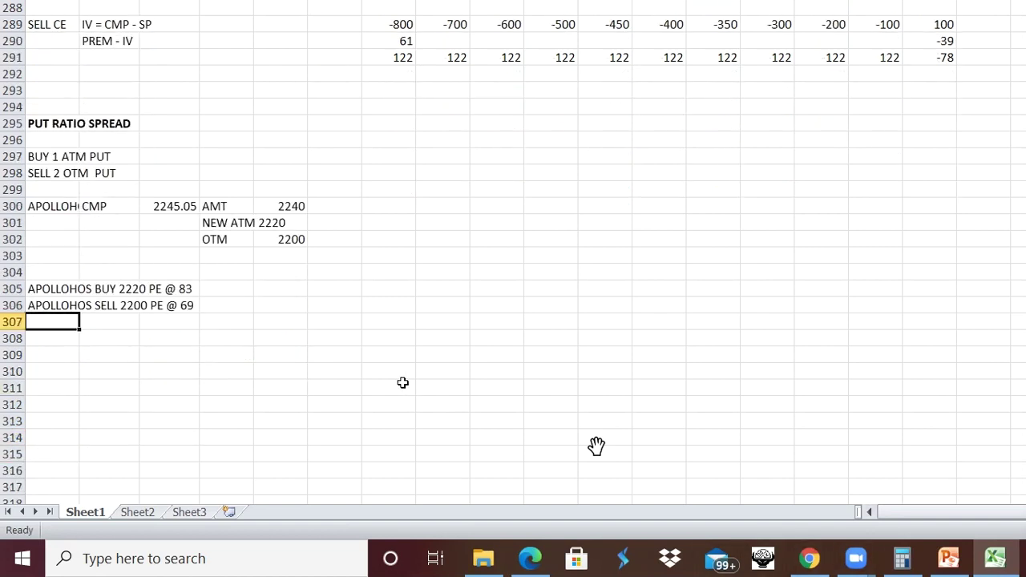
pyautogui.scroll(2, 403, 383)
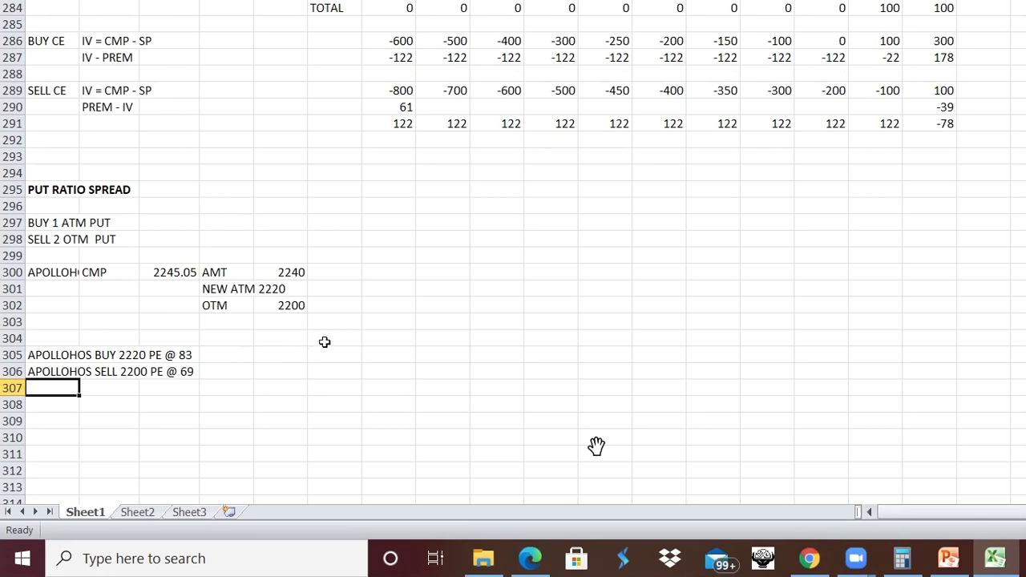
pyautogui.click(649, 337)
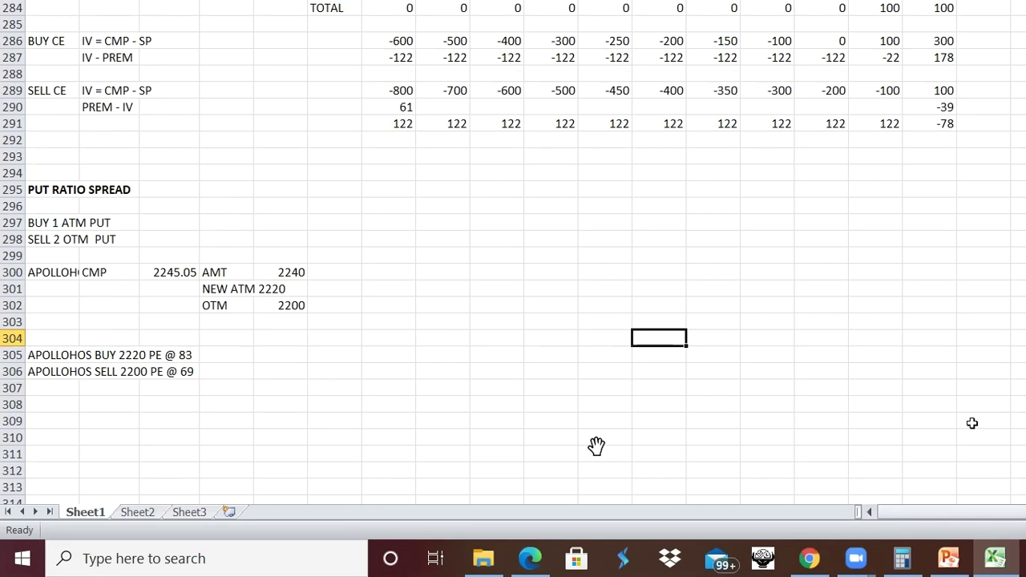
pyautogui.write('2260')
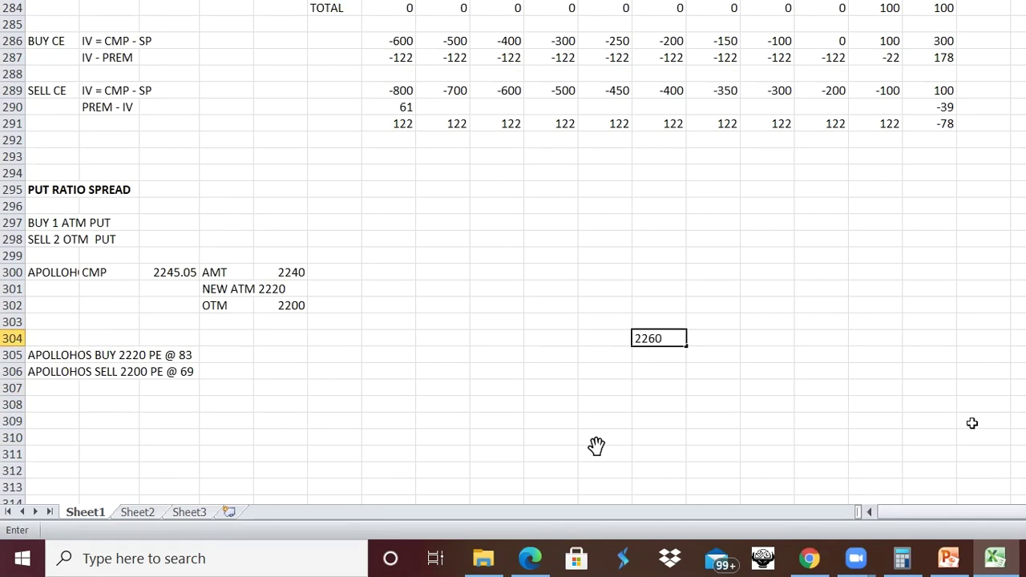
pyautogui.press('Tab')
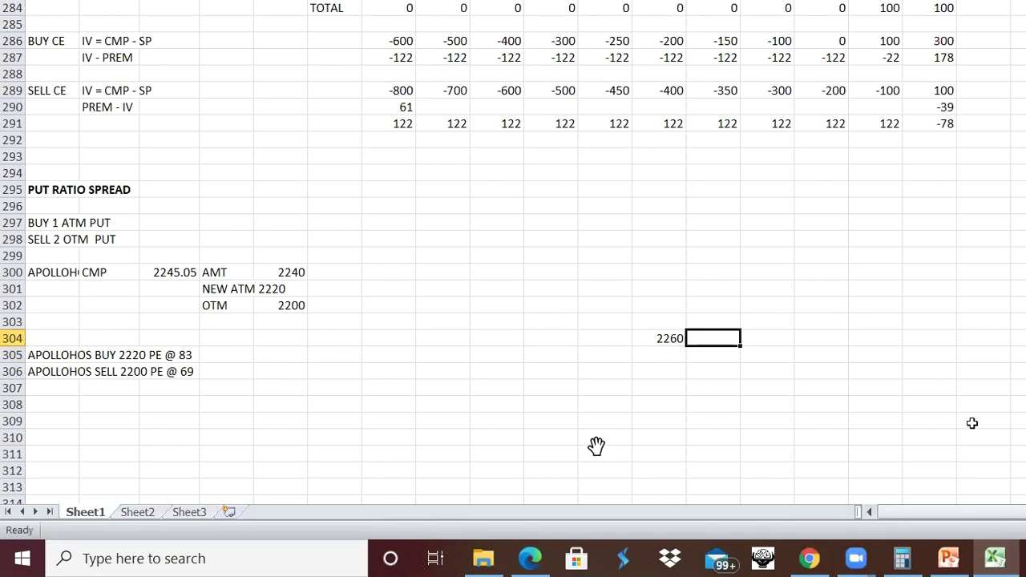
pyautogui.write('22')
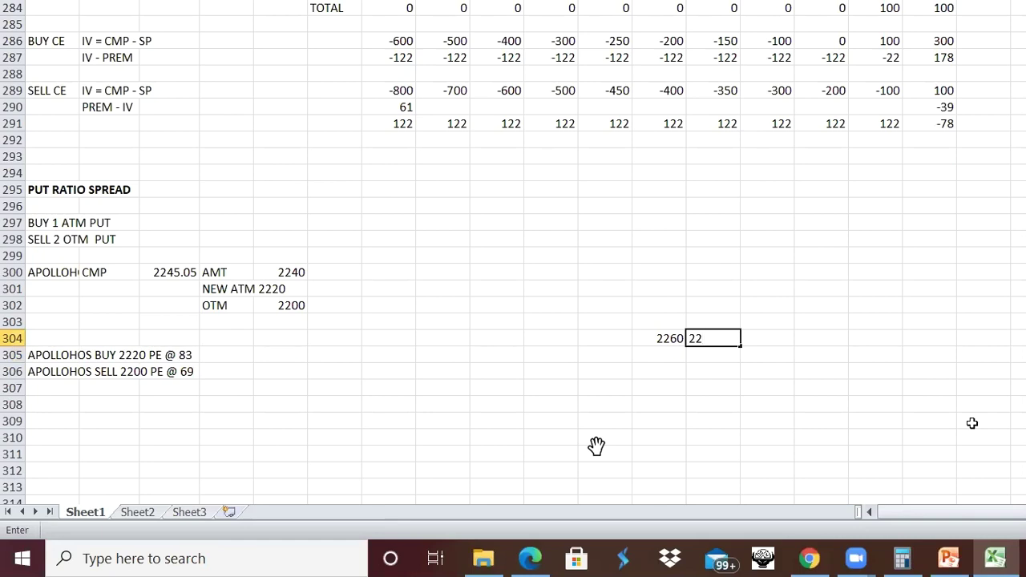
pyautogui.press('BackSpace')
pyautogui.write('300')
pyautogui.press('Tab')
pyautogui.write('2350')
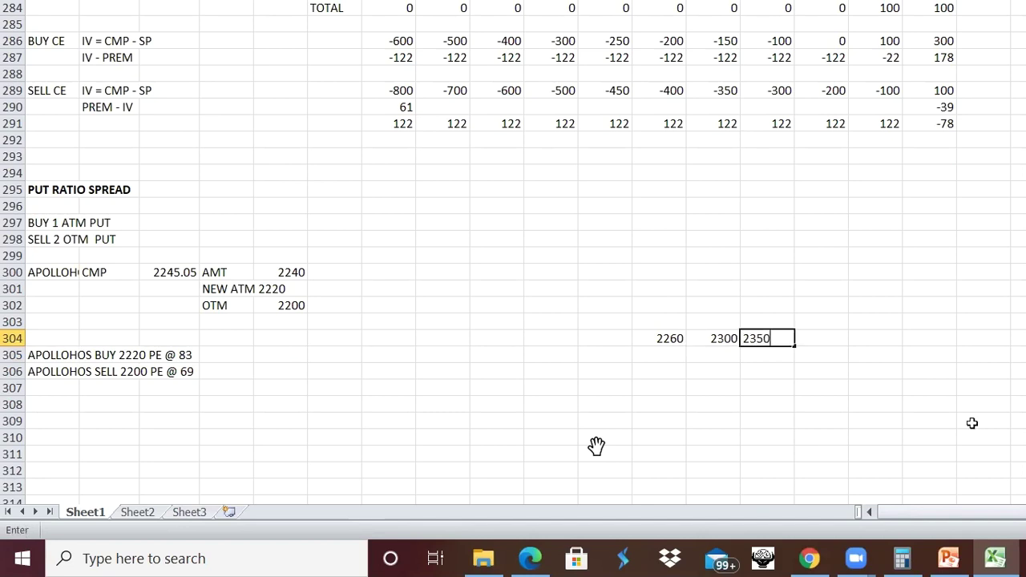
pyautogui.press('Tab')
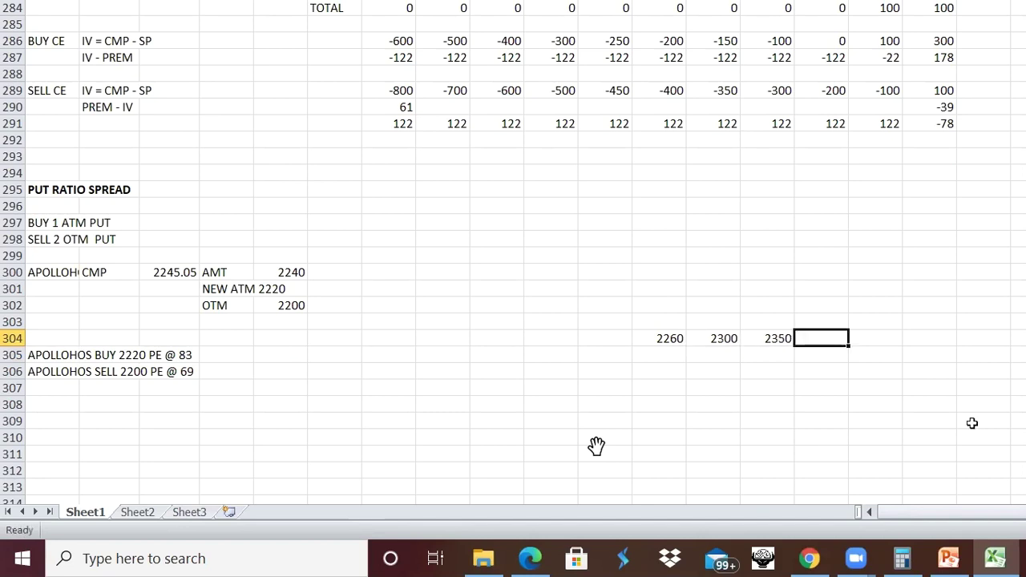
pyautogui.write('24')
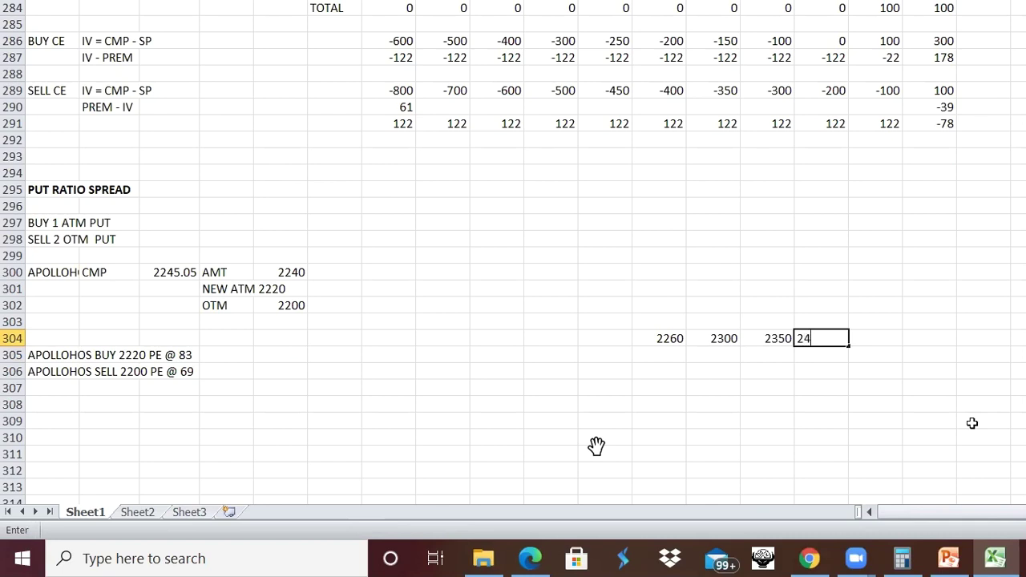
pyautogui.write('00')
pyautogui.press('Tab')
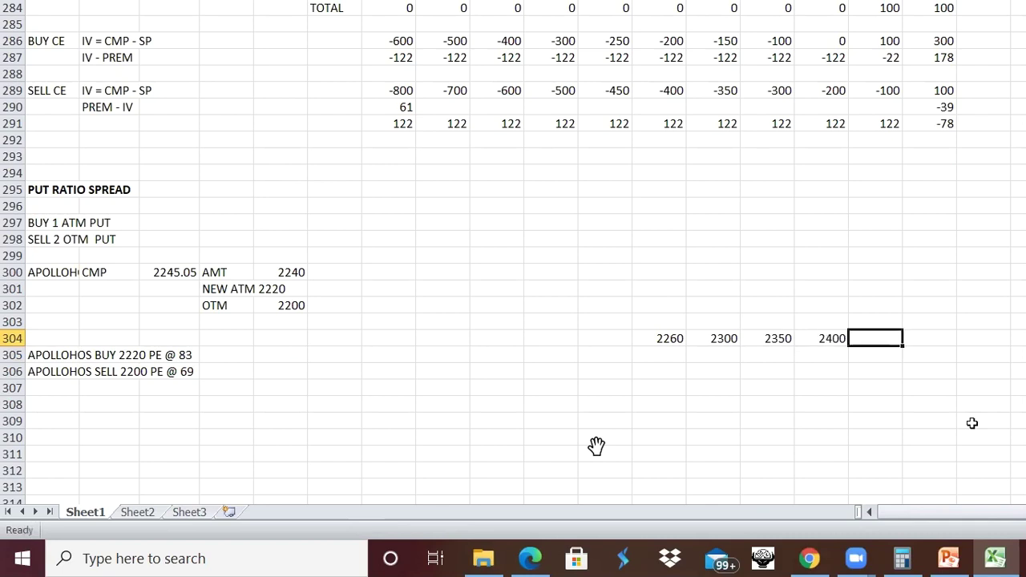
pyautogui.write('2450')
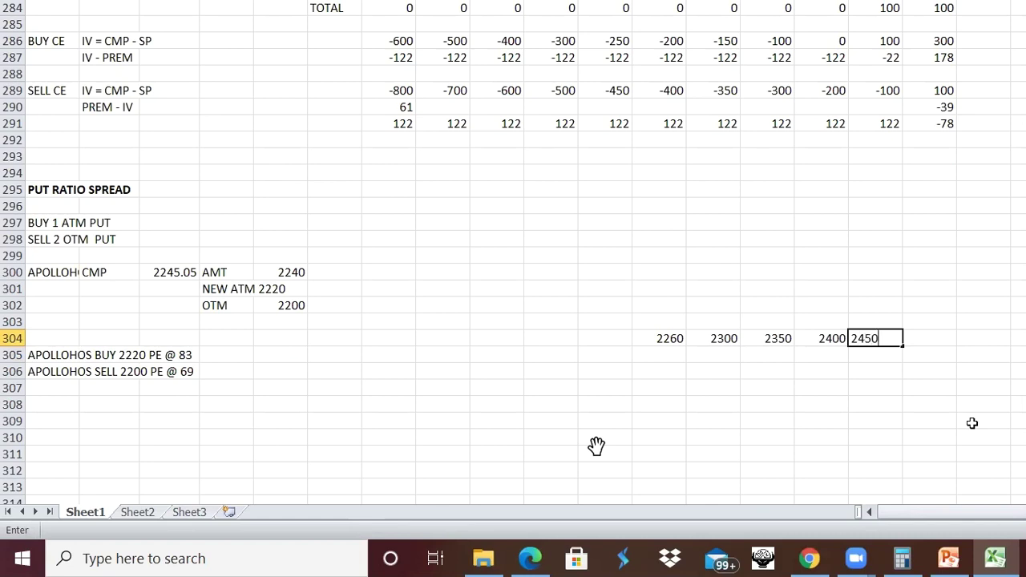
pyautogui.press('Tab')
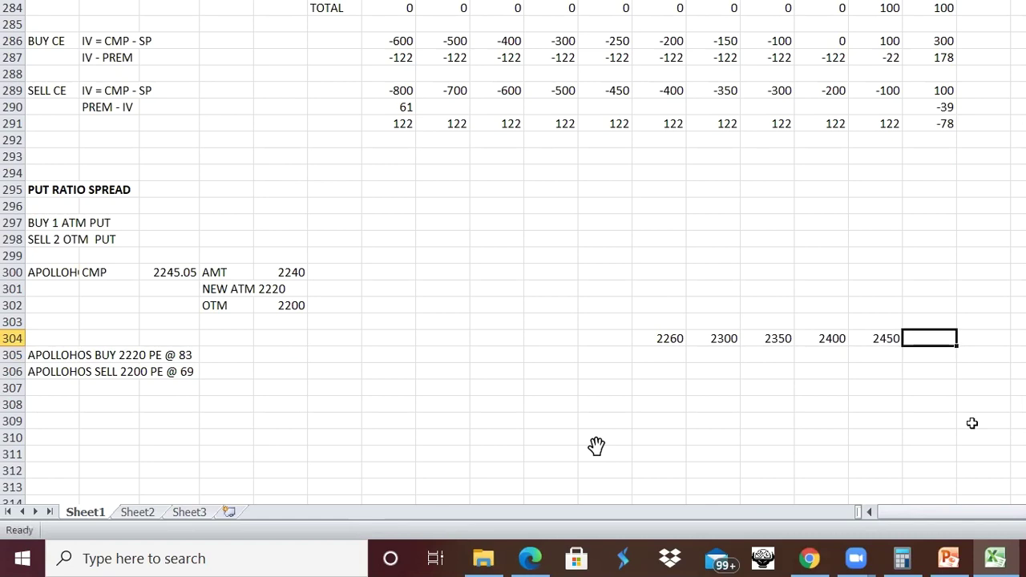
pyautogui.write('2500')
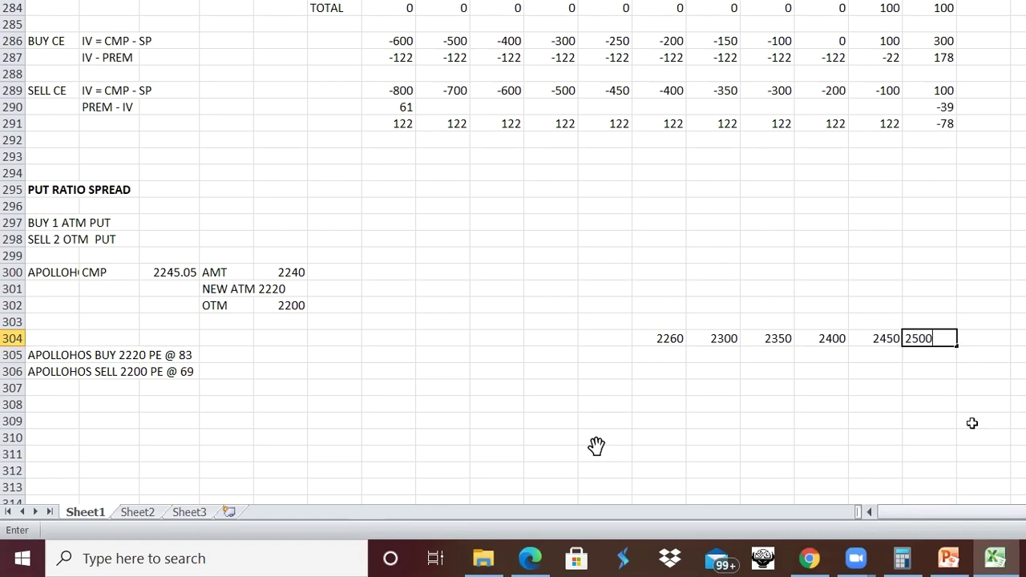
# Enter the lower price levels 2210, 2150, 2100, 2050 and 2000 in row 304, from column K back to column G
pyautogui.press('Left')
pyautogui.press('Left')
pyautogui.press('Left')
pyautogui.press('Left')
pyautogui.press('Left')
pyautogui.press('Left')
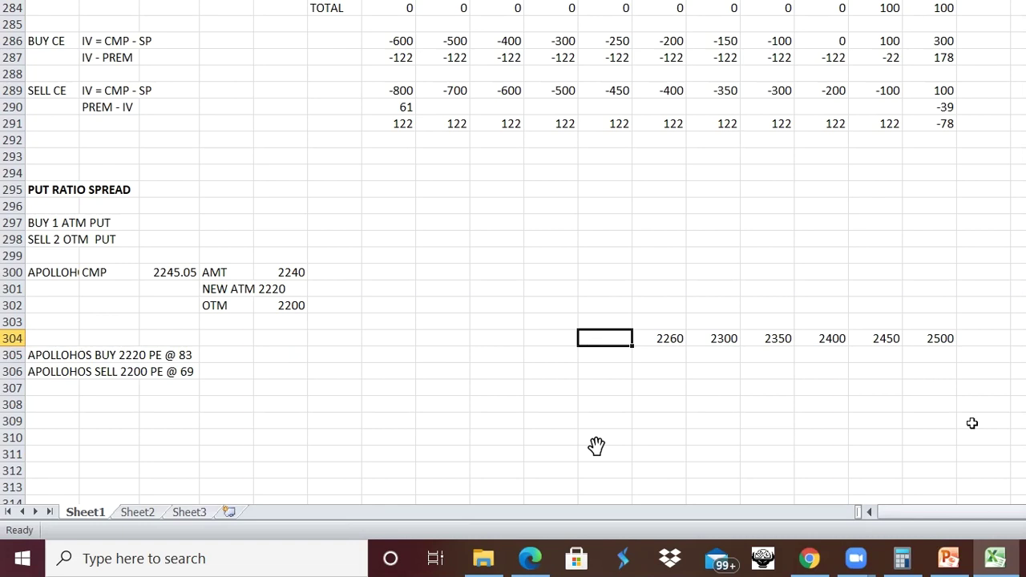
pyautogui.write('22')
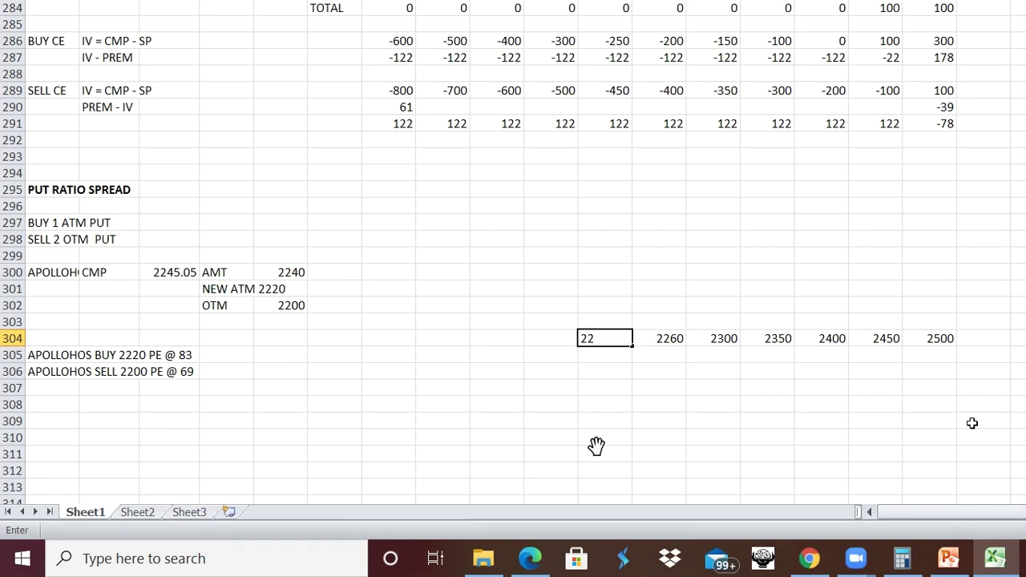
pyautogui.write('101')
pyautogui.press('BackSpace')
pyautogui.press('Left')
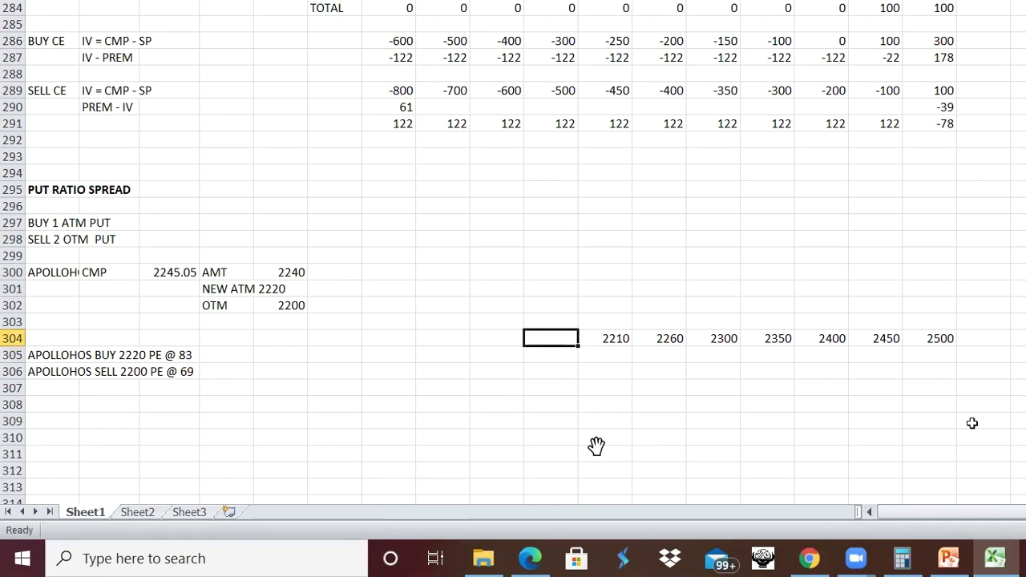
pyautogui.write('2150')
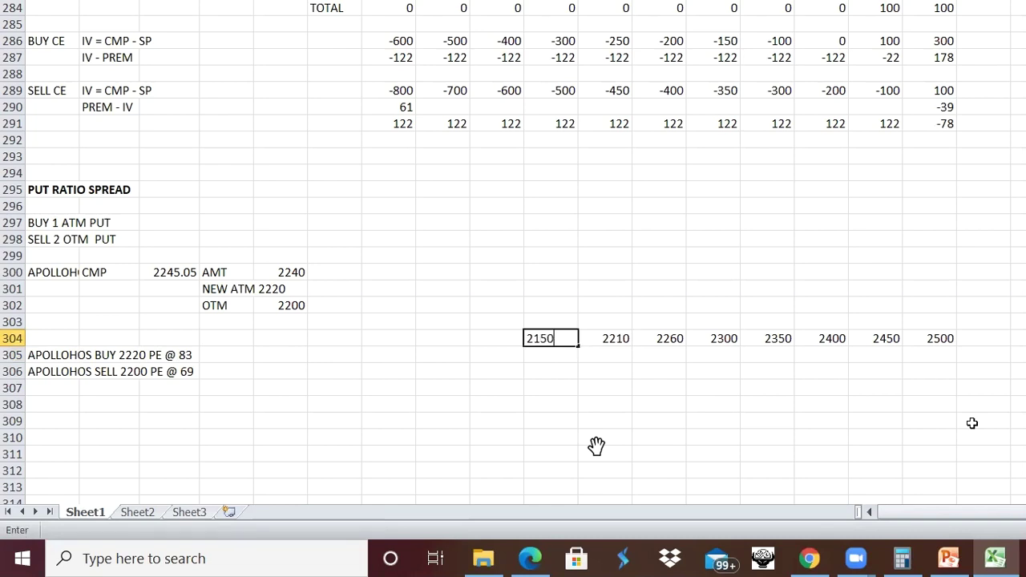
pyautogui.press('Left')
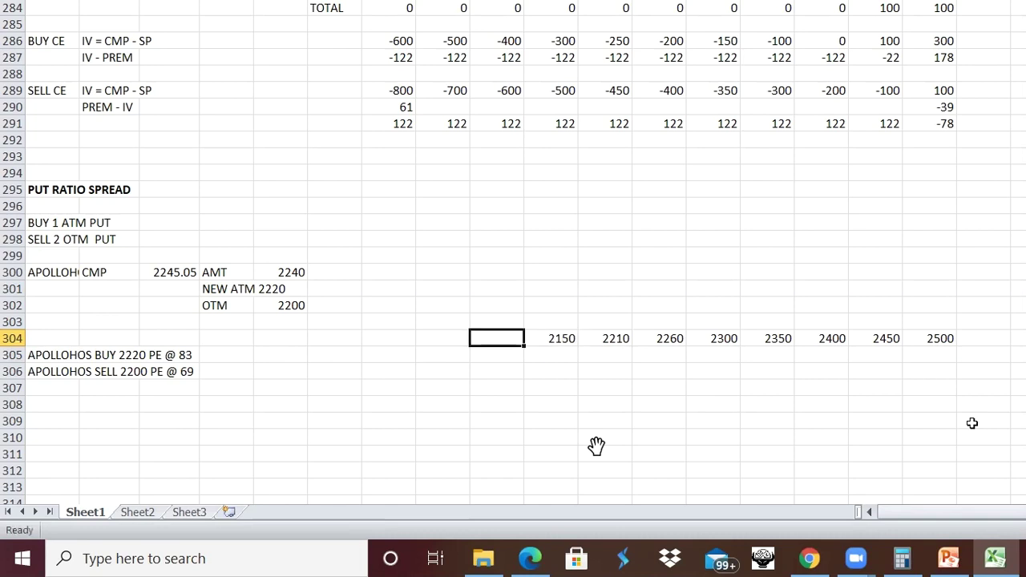
pyautogui.write('2100')
pyautogui.press('Left')
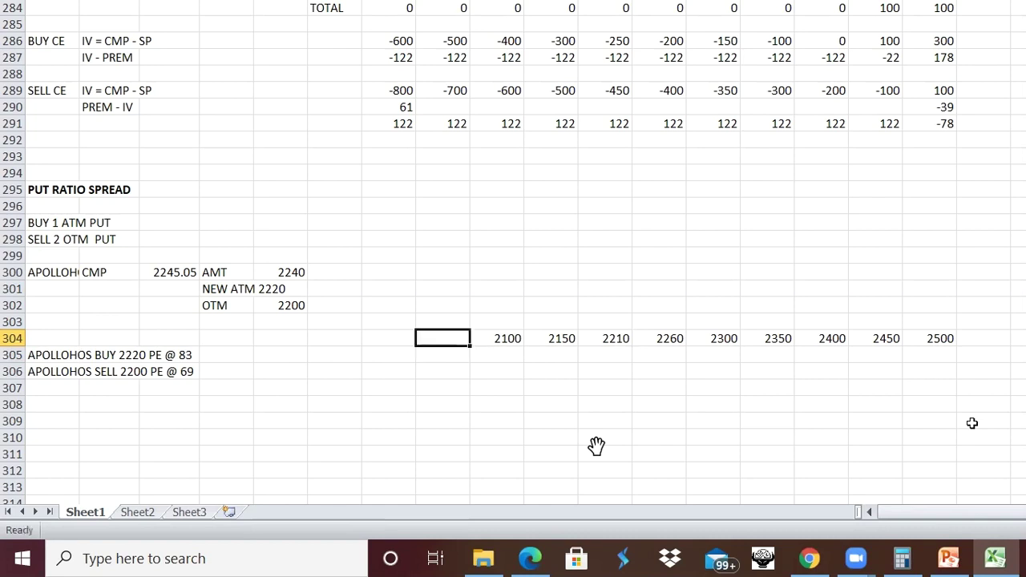
pyautogui.write('2050')
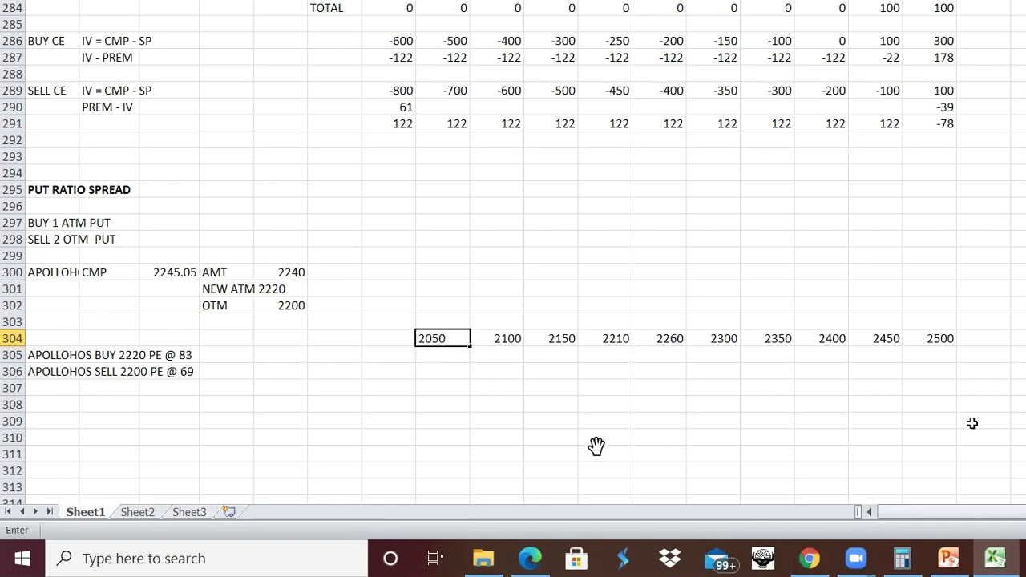
pyautogui.press('Left')
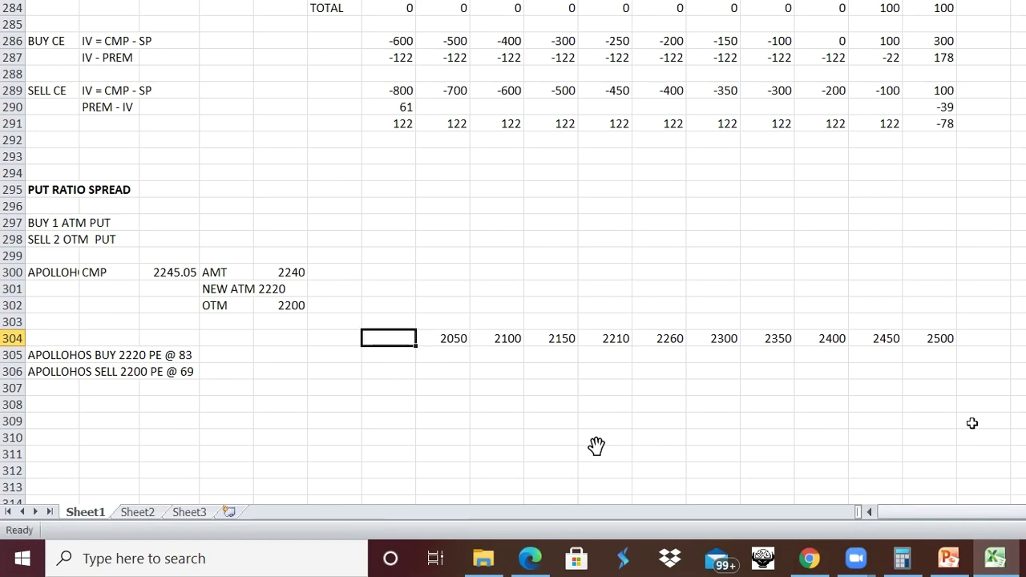
pyautogui.write('2000')
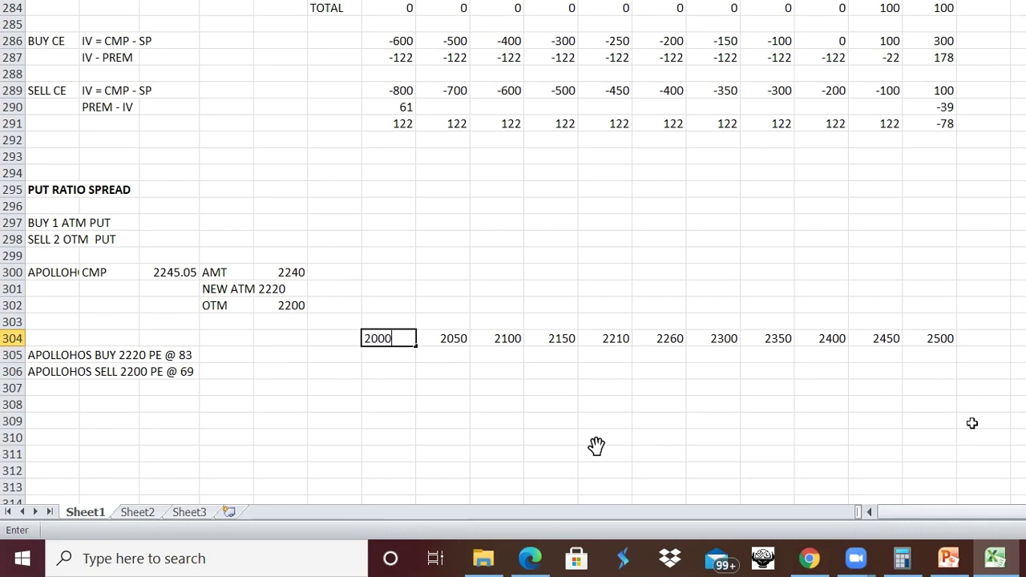
pyautogui.press('Return')
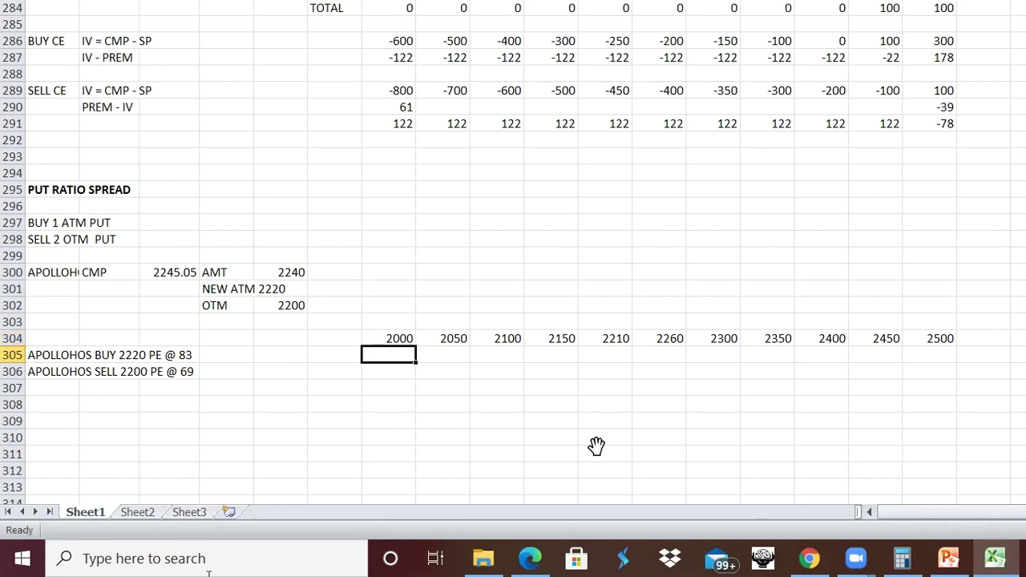
pyautogui.click(65, 404)
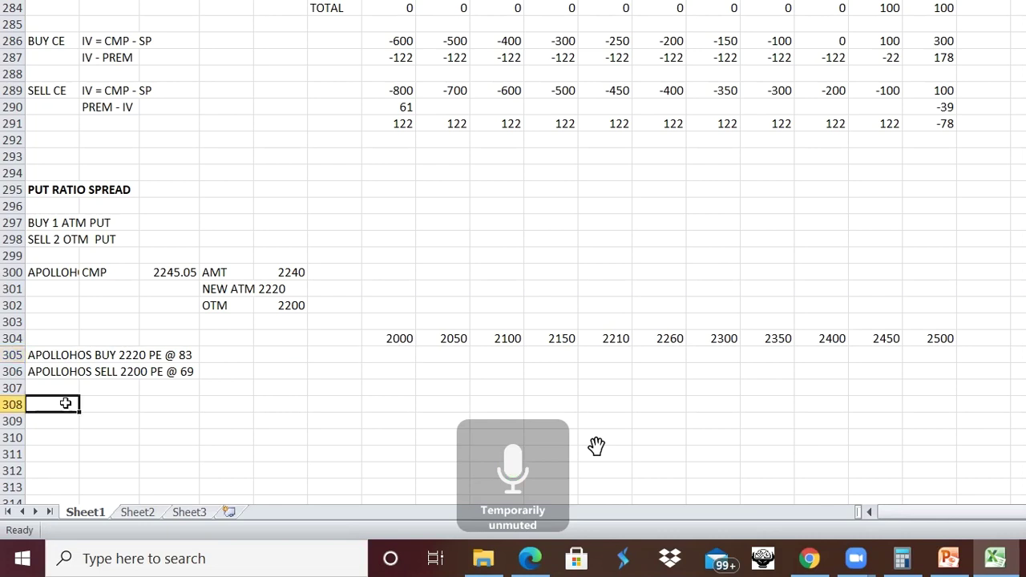
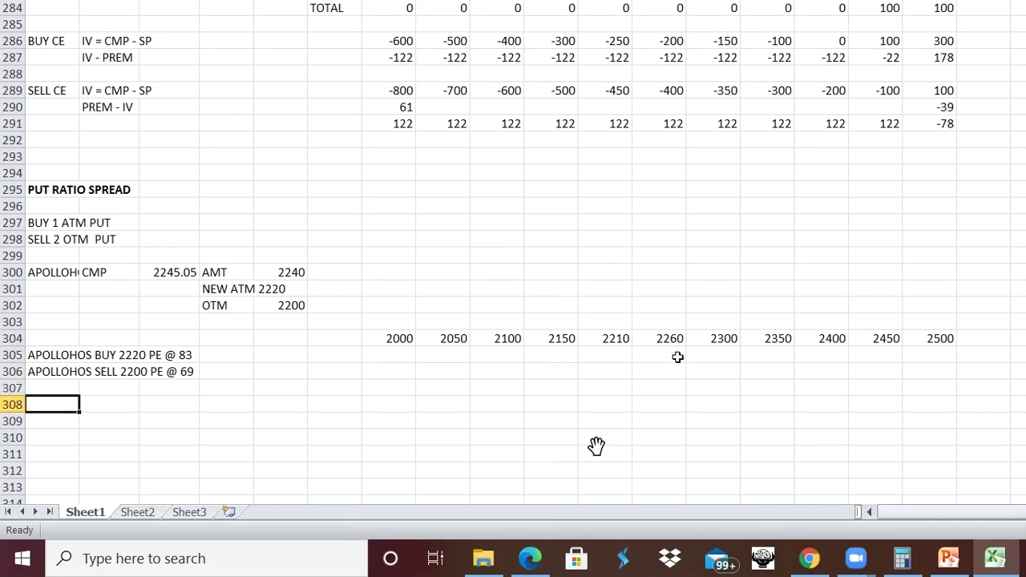
# Change the price level in cell K304 to the bought put's strike, 2220
pyautogui.click(618, 347)
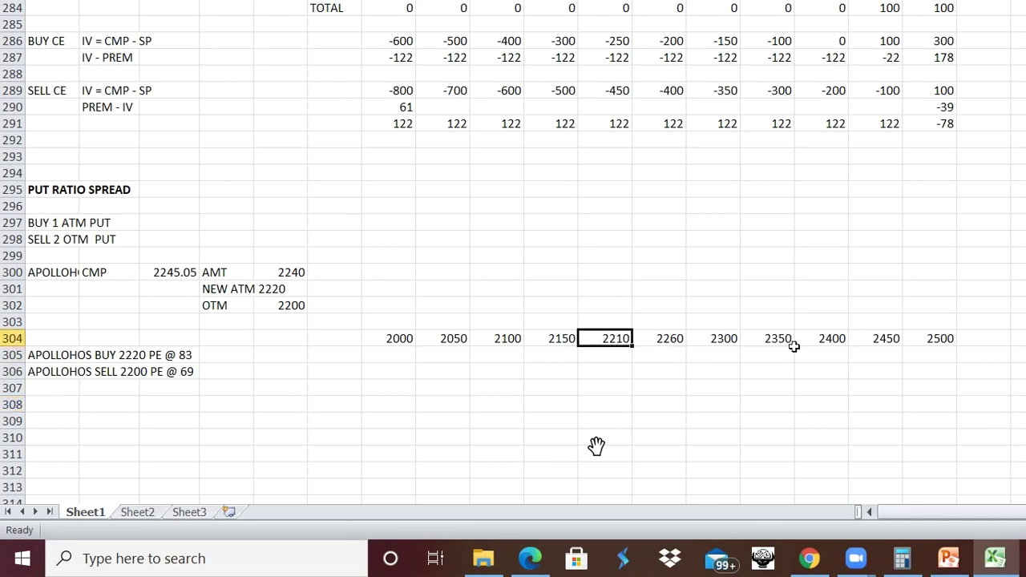
pyautogui.write('2240')
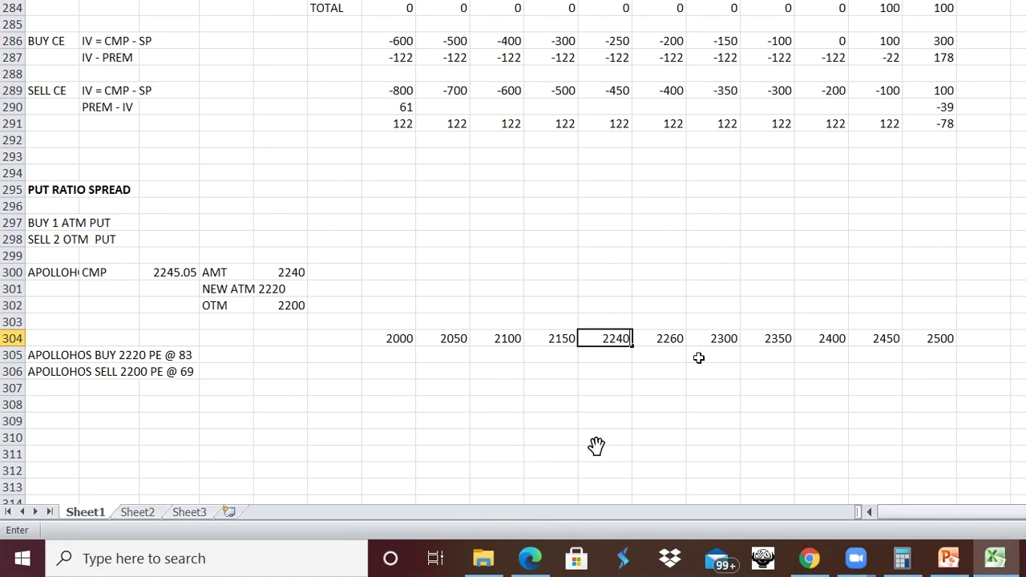
pyautogui.press('Escape')
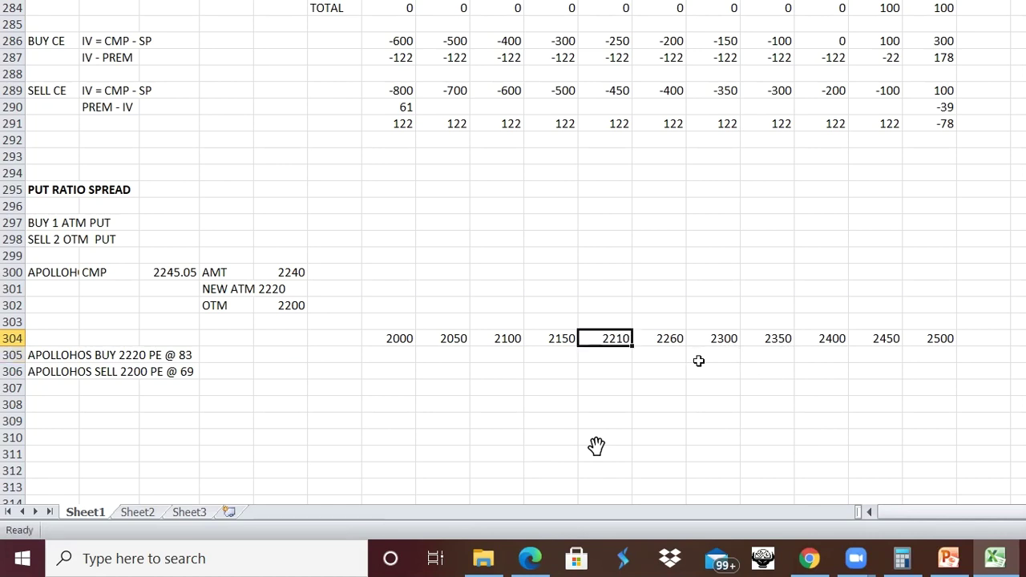
pyautogui.write('2220')
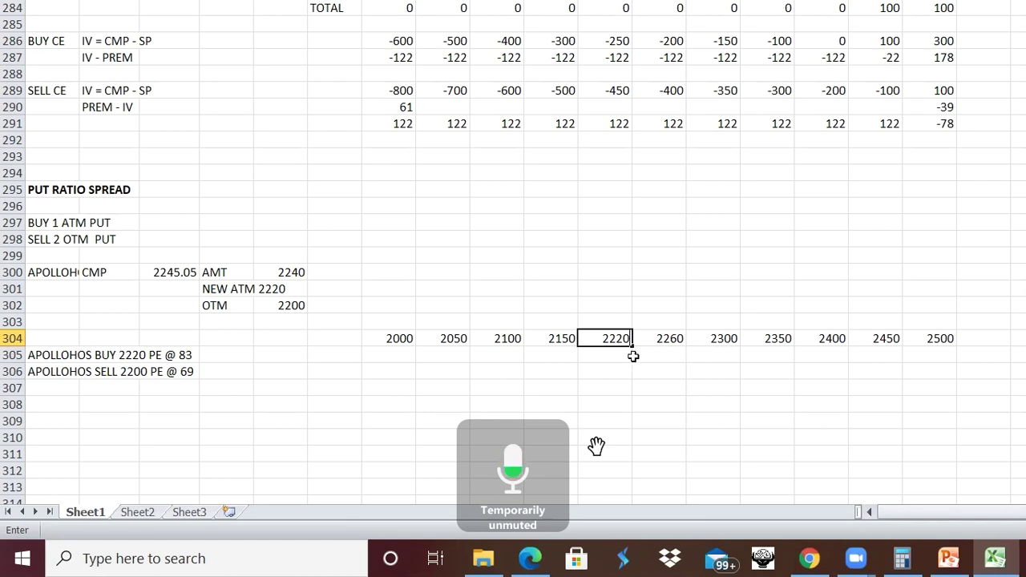
# Change the price levels in cells J304 and I304 to 2200 and 2150
pyautogui.click(564, 340)
pyautogui.write('22')
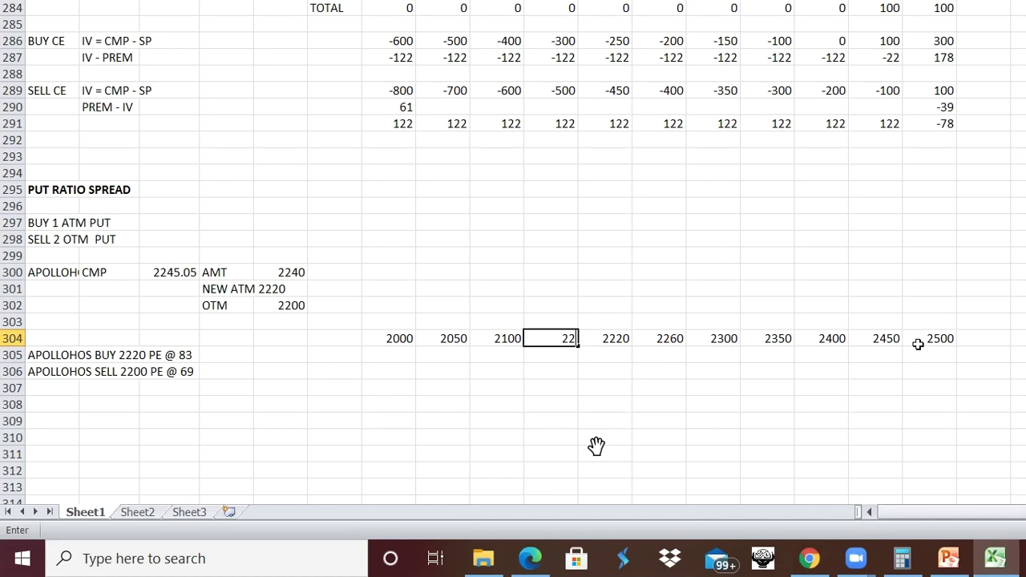
pyautogui.write('20')
pyautogui.press('BackSpace')
pyautogui.write('00')
pyautogui.click(613, 366)
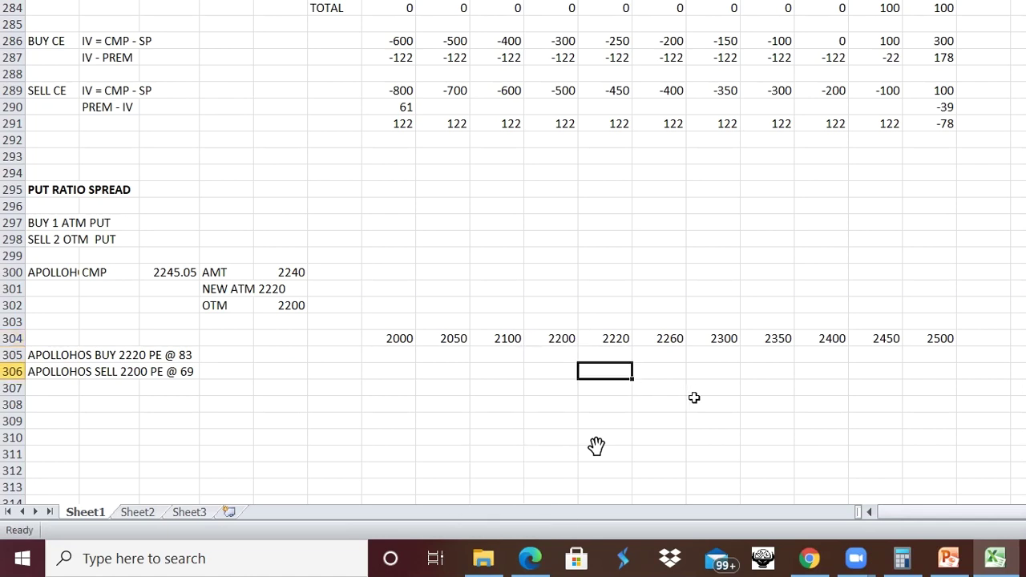
pyautogui.click(517, 341)
pyautogui.write('2150')
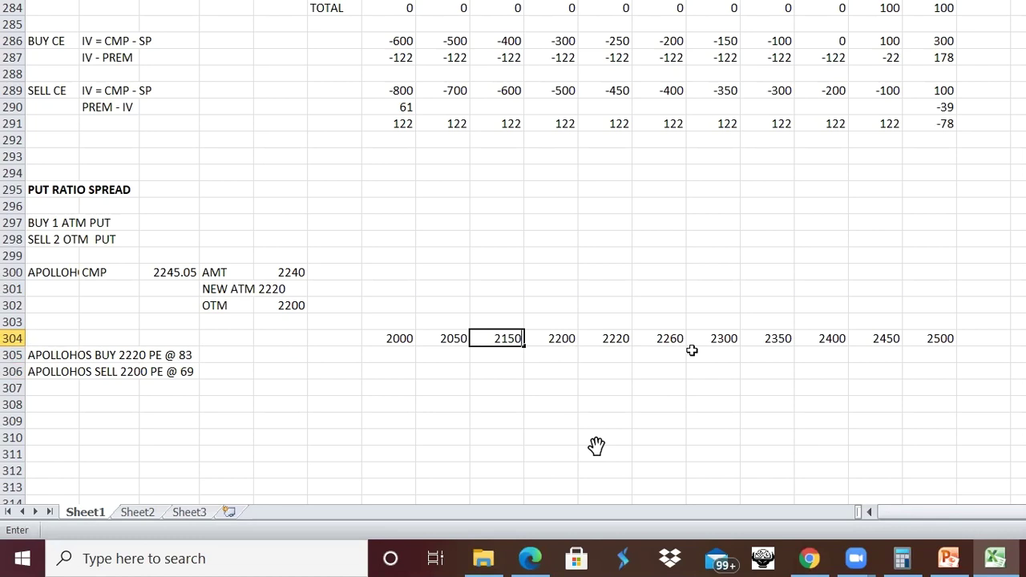
pyautogui.press('Return')
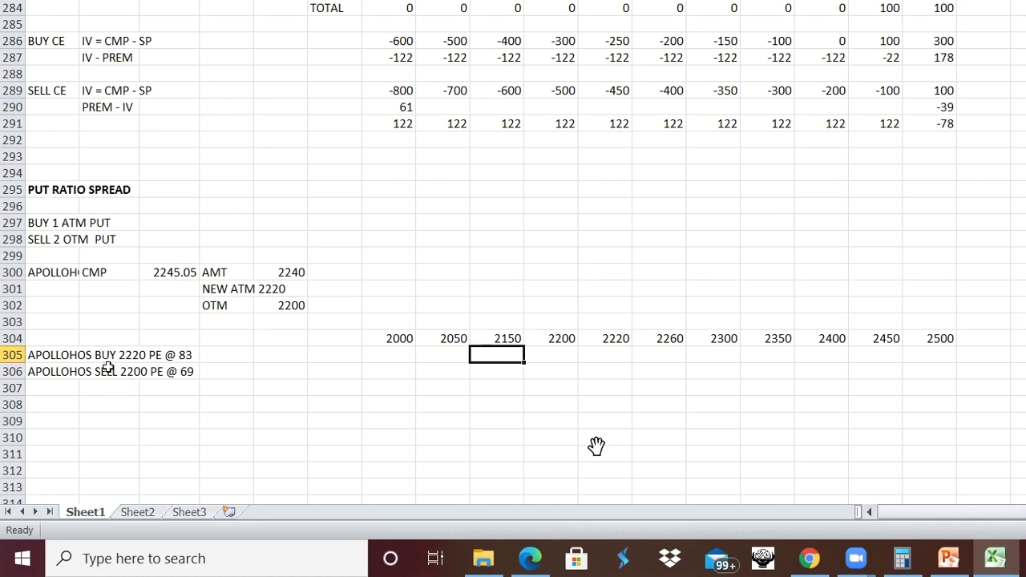
# Edit the sell leg in cell A306 to read APOLLOHOS 2 SELL 2200 PE @ 69
pyautogui.click(53, 371)
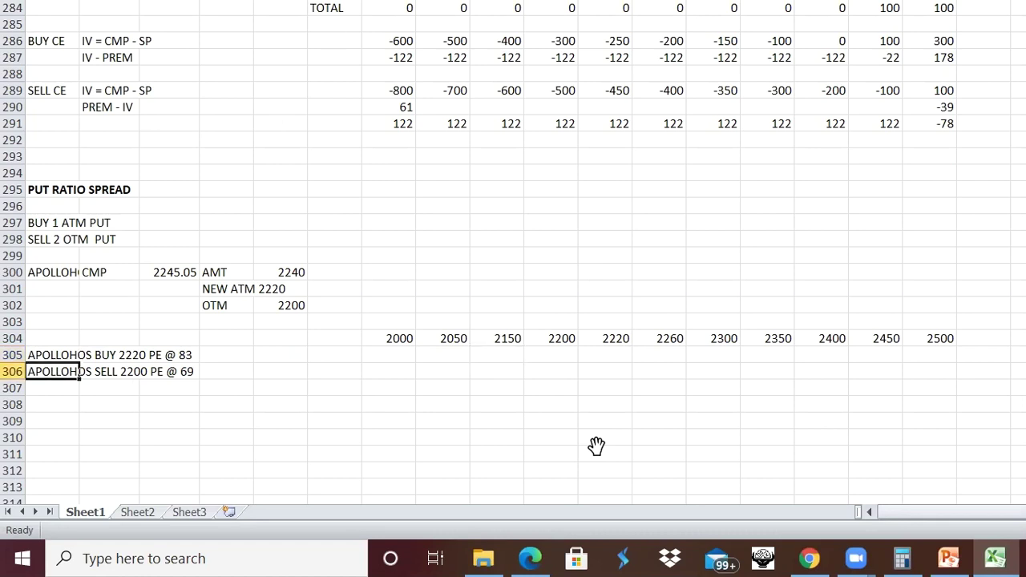
pyautogui.write('APOLLOH')
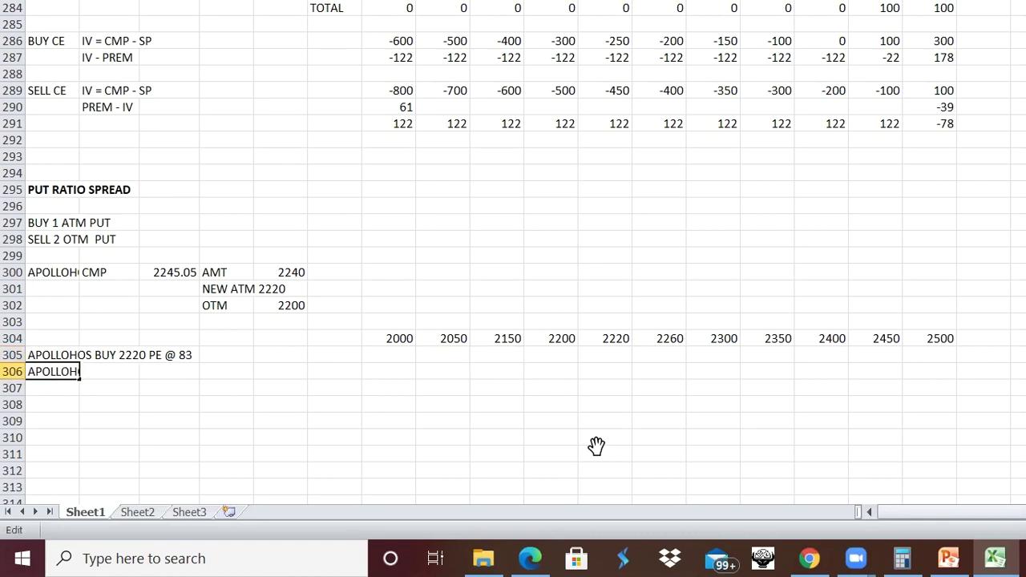
pyautogui.write('OS SE')
pyautogui.press('Left')
pyautogui.press('Left')
pyautogui.write('2')
pyautogui.press('Return')
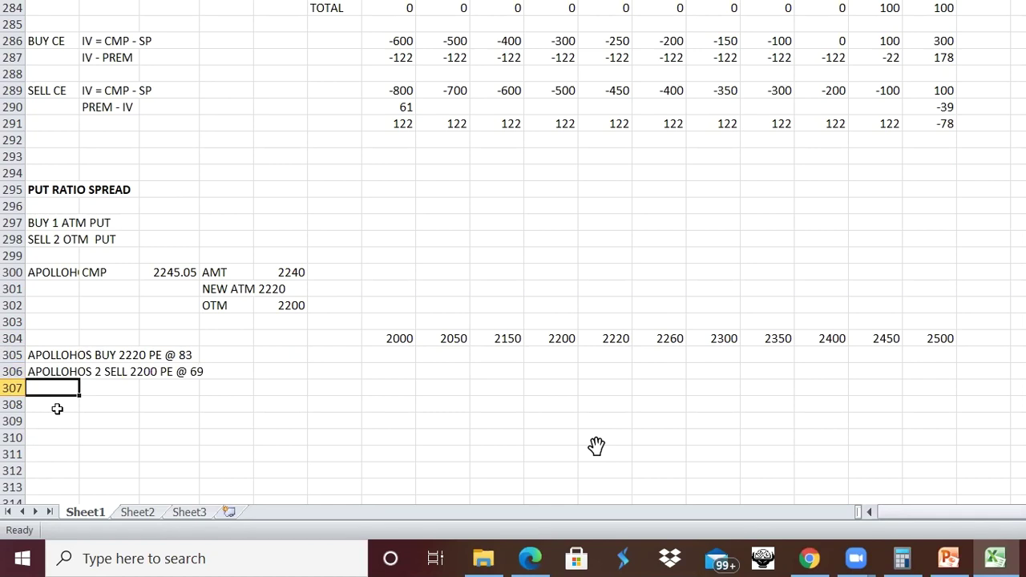
# Label row 308 with BUY PE in column A and the formula text IV = SP - CMP in column B
pyautogui.press('Down')
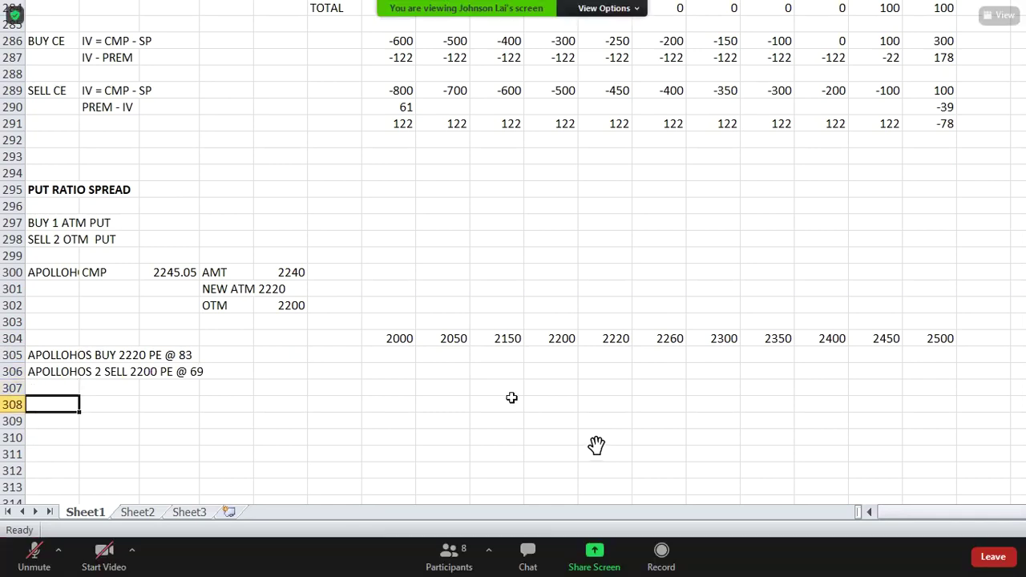
pyautogui.write('BUY')
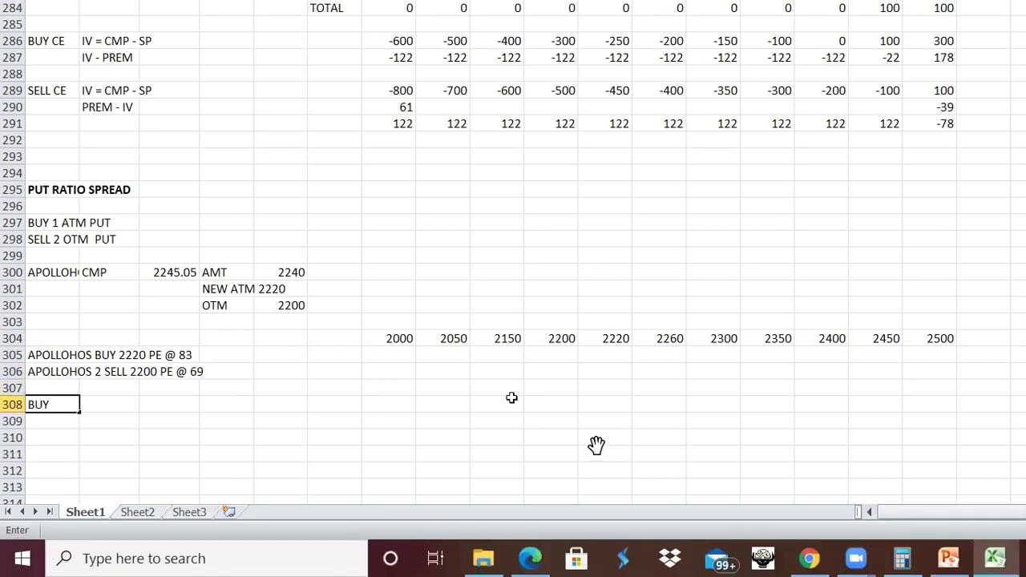
pyautogui.write(' PE')
pyautogui.press('Tab')
pyautogui.write('IV')
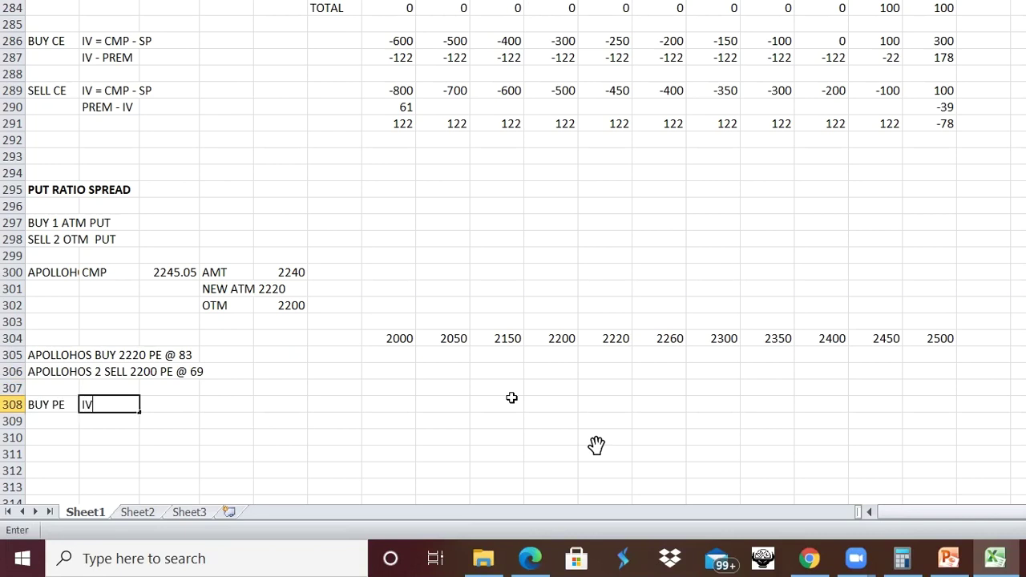
pyautogui.write(' = ')
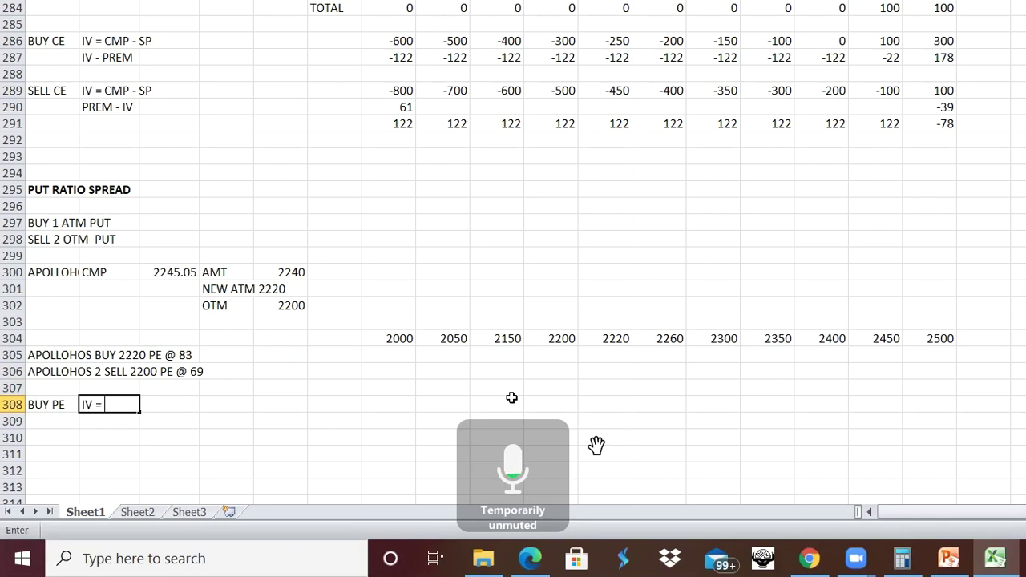
pyautogui.write('SP - CMP')
pyautogui.press('Tab')
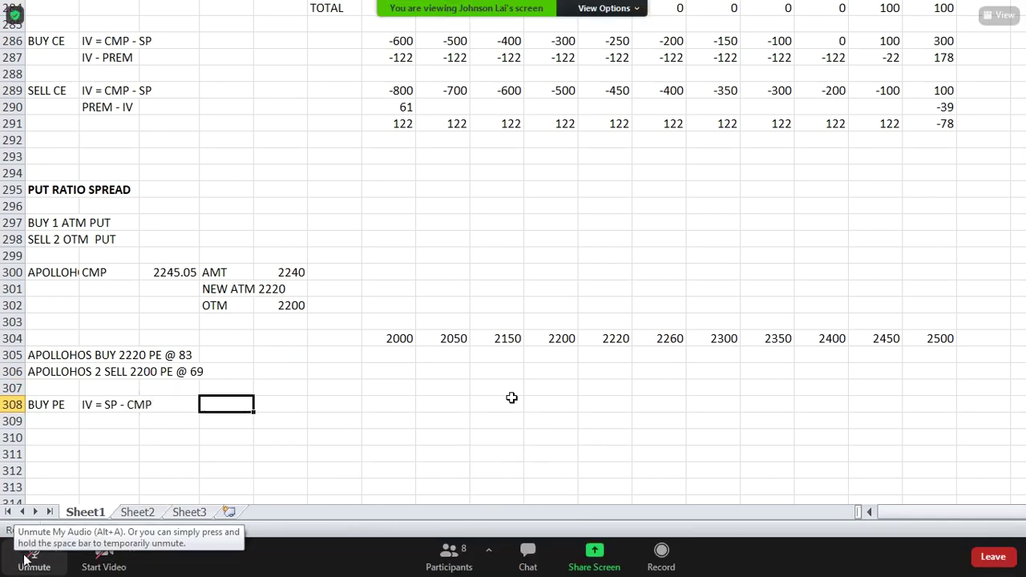
# Enter the bought put's intrinsic values 220, 170 and 70 in cells G308, H308 and I308
pyautogui.press('Right')
pyautogui.press('Right')
pyautogui.press('Right')
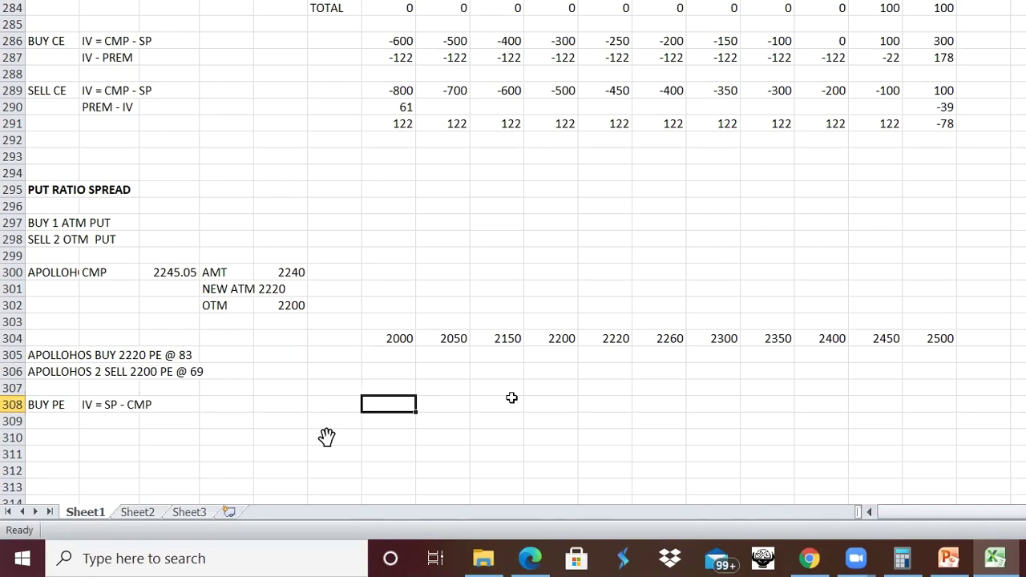
pyautogui.write('220')
pyautogui.press('Tab')
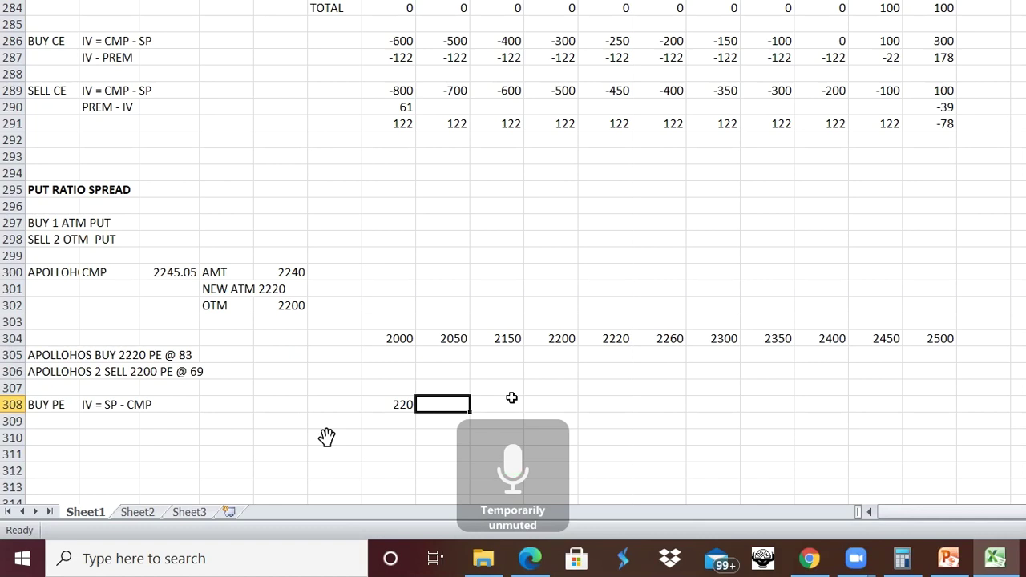
pyautogui.write('170')
pyautogui.click(512, 398)
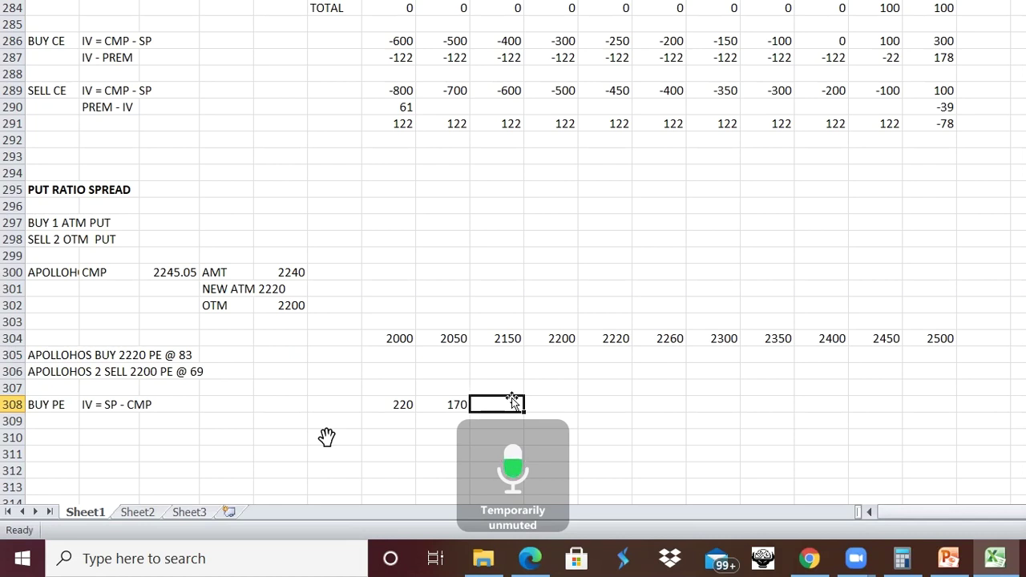
pyautogui.write('70')
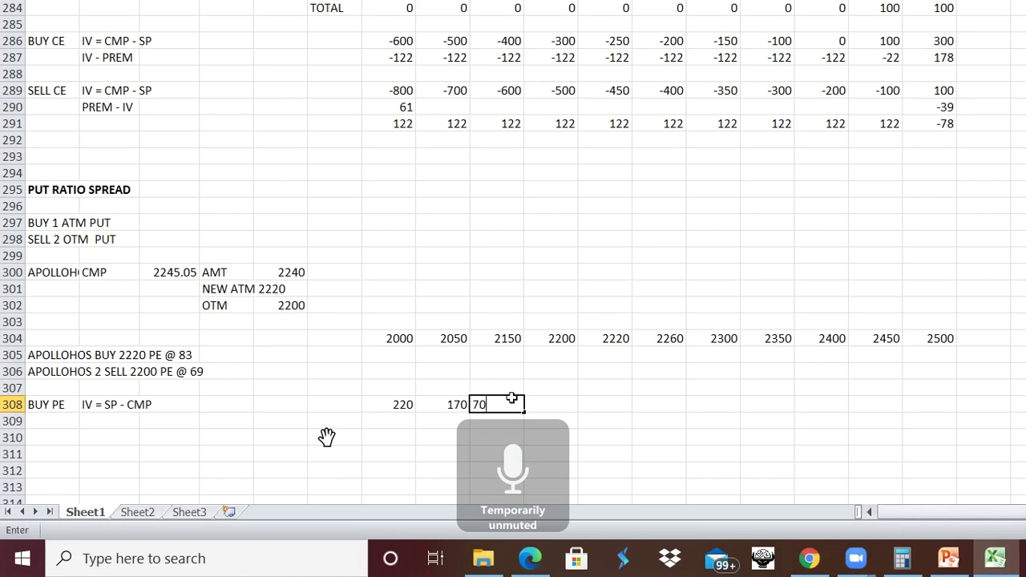
pyautogui.press('Escape')
pyautogui.press('Right')
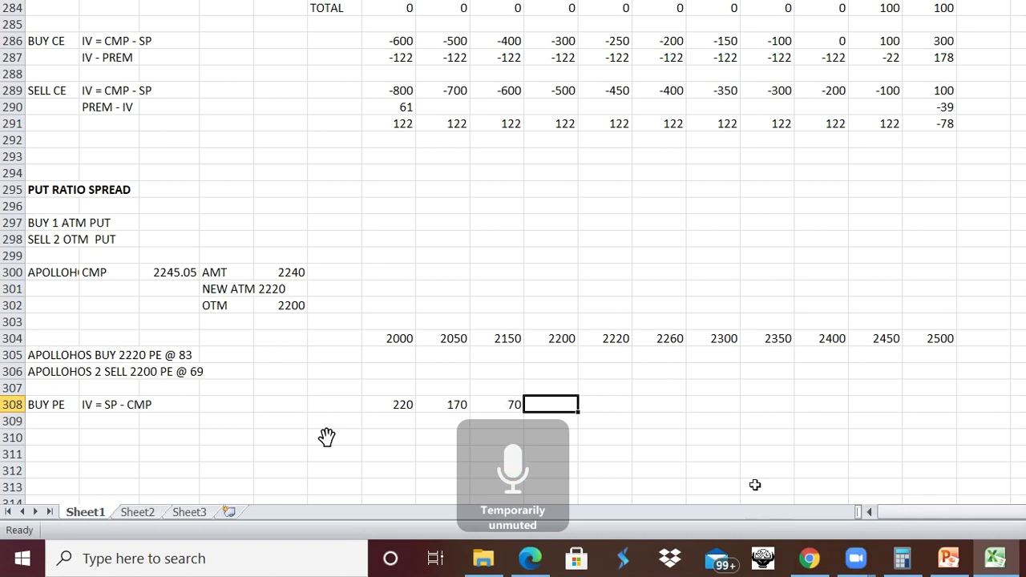
# Enter the bought put's intrinsic values 20, 0 and -40 in cells J308, K308 and L308
pyautogui.write('20')
pyautogui.press('Tab')
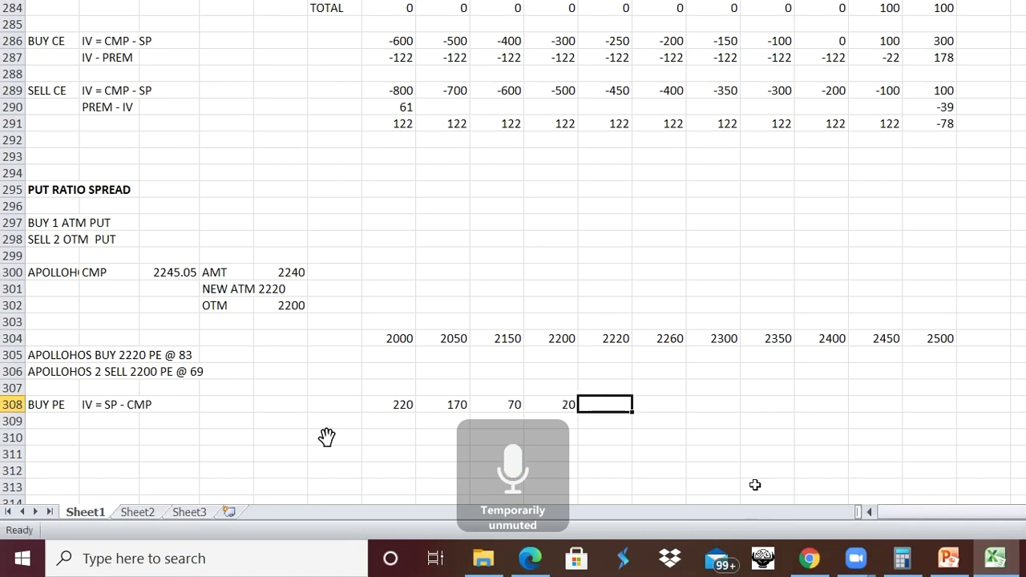
pyautogui.write('0')
pyautogui.press('Tab')
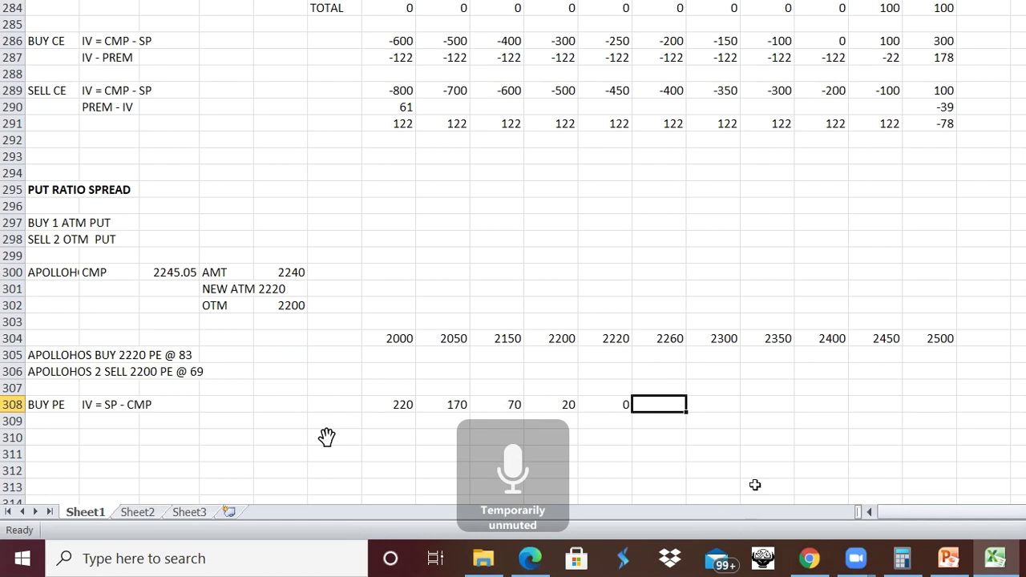
pyautogui.write('40')
pyautogui.press('Tab')
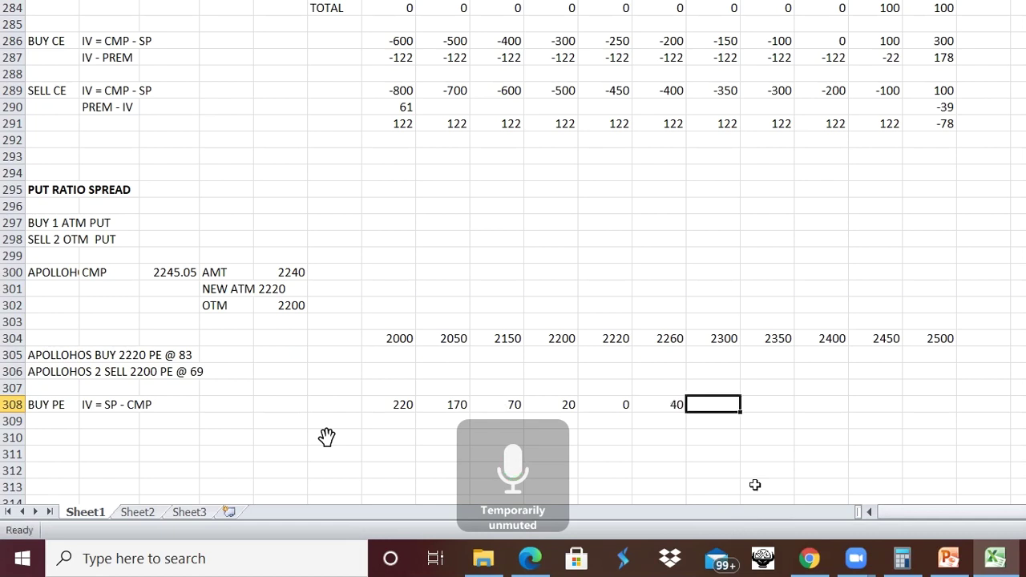
pyautogui.press('Left')
pyautogui.write('-')
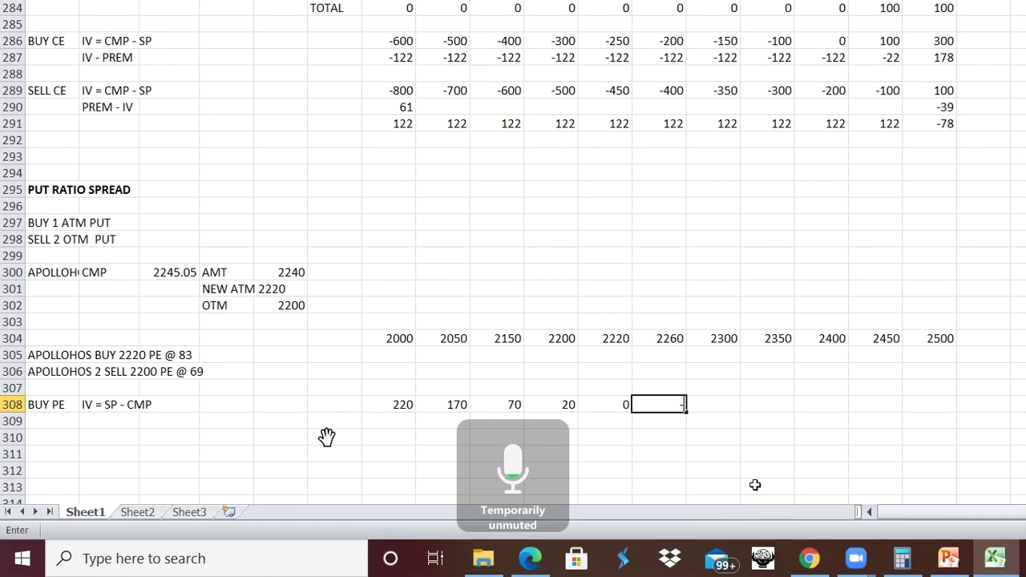
pyautogui.write('40')
pyautogui.press('Tab')
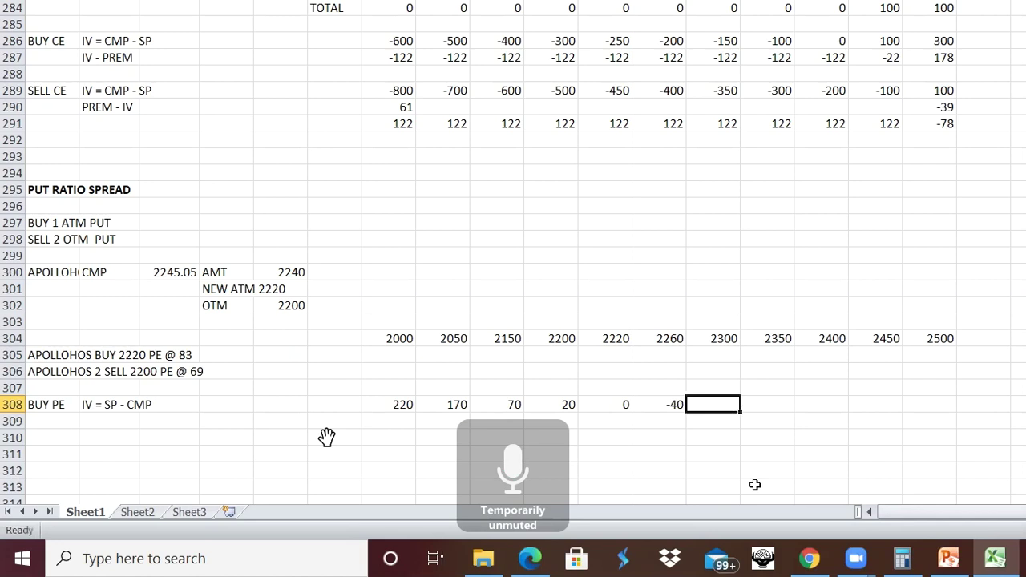
# Enter the bought put's intrinsic values -80, -130 and -180 in cells M308, N308 and O308
pyautogui.write('-')
pyautogui.write('80')
pyautogui.press('Tab')
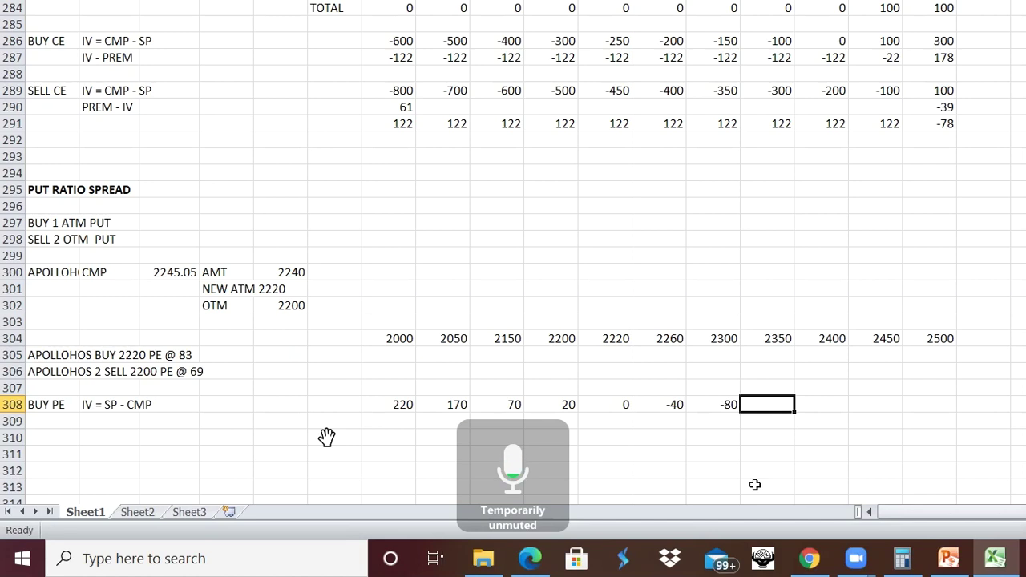
pyautogui.write('-130')
pyautogui.press('Tab')
pyautogui.write('-')
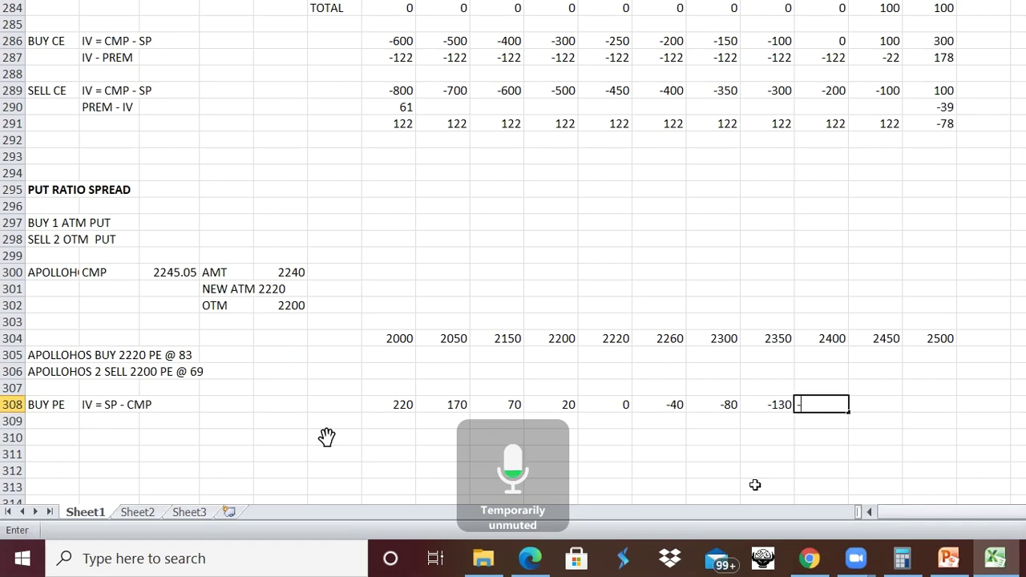
pyautogui.write('180')
pyautogui.press('Tab')
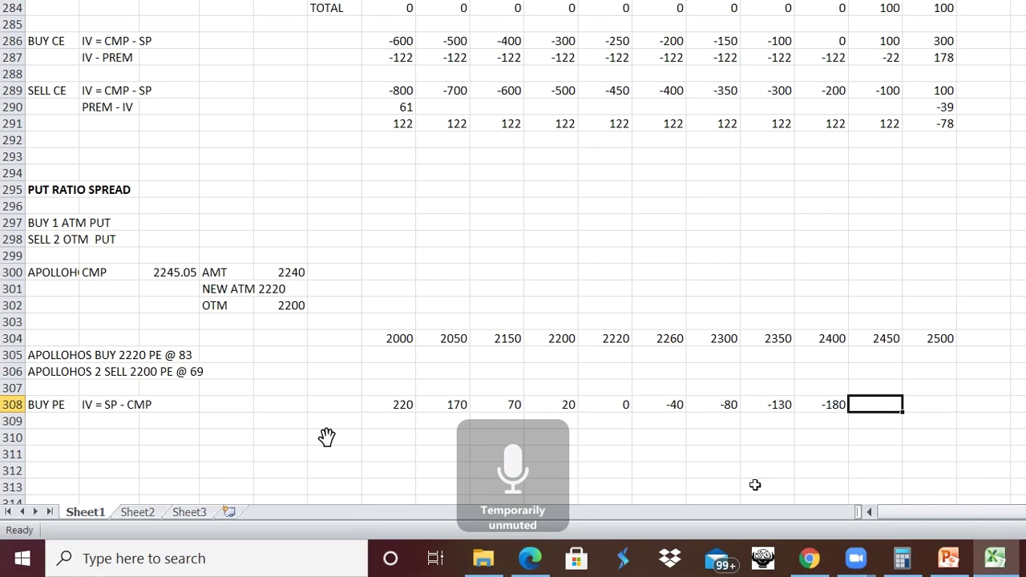
# Complete the bought put's intrinsic value row with -230 in P308 and -280 in Q308
pyautogui.write('-230')
pyautogui.press('Tab')
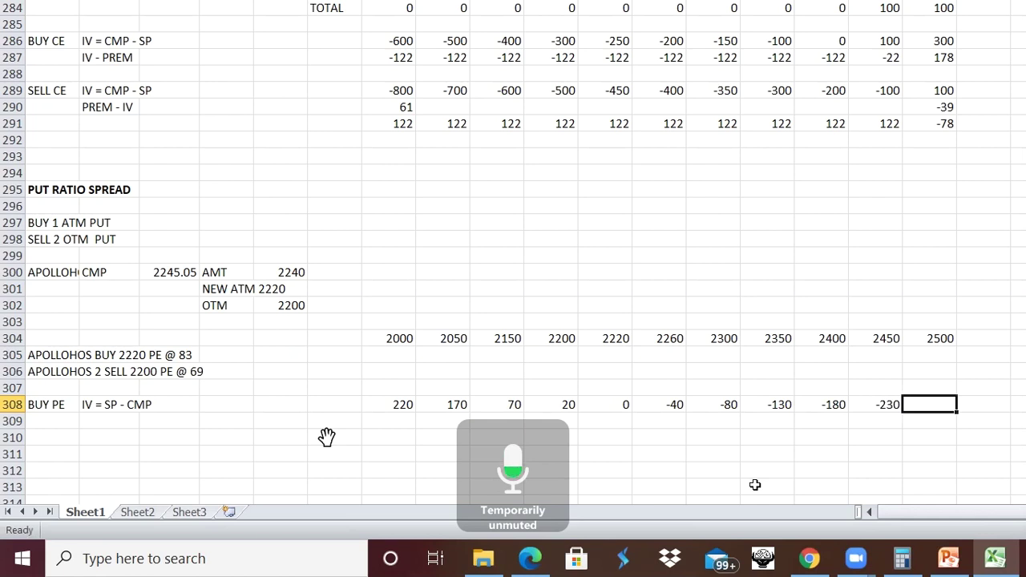
pyautogui.write('-')
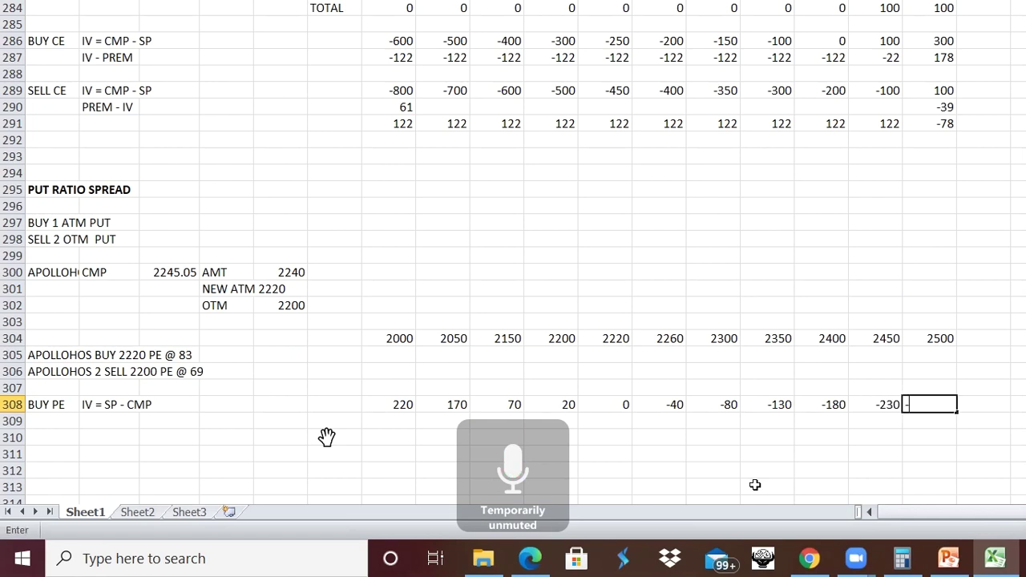
pyautogui.write('280')
pyautogui.press('Return')
# Label the bought put's payoff row with IV - PREM in cell B309
pyautogui.press('Left')
pyautogui.press('Left')
pyautogui.press('Left')
pyautogui.press('Left')
pyautogui.press('Left')
pyautogui.press('Left')
pyautogui.press('Left')
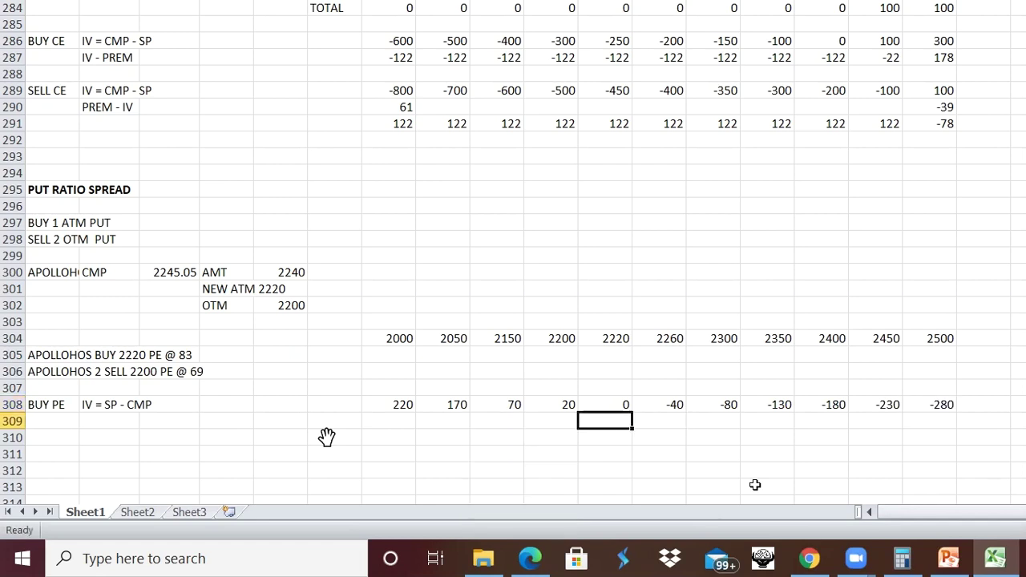
pyautogui.press('Left')
pyautogui.press('Left')
pyautogui.press('Left')
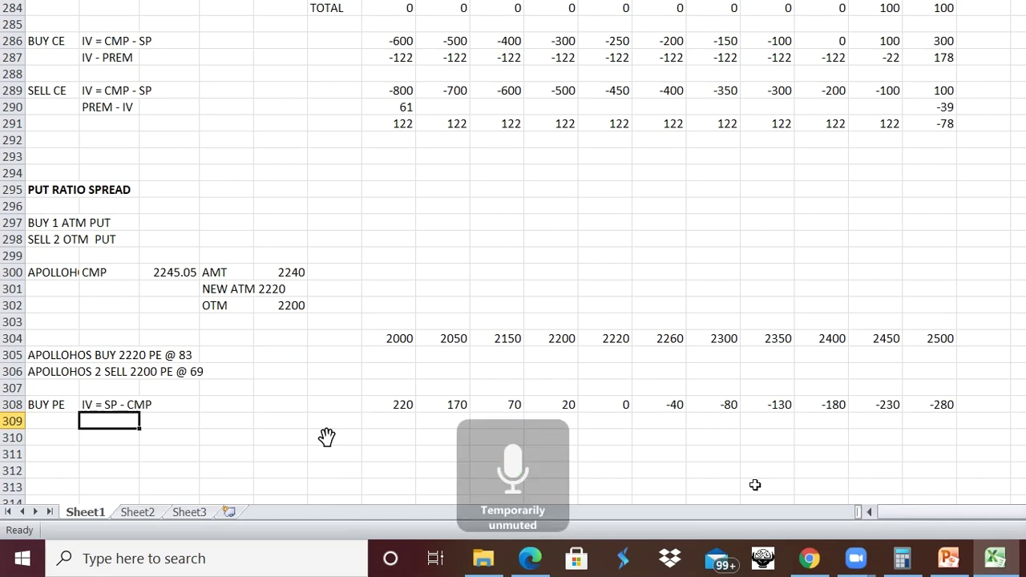
pyautogui.write('IV')
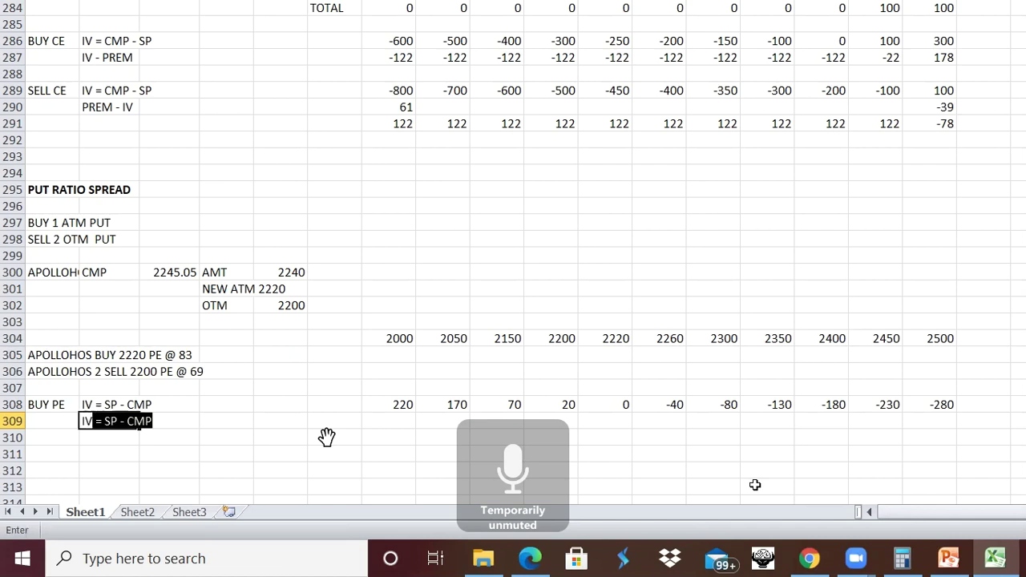
pyautogui.write(' - P')
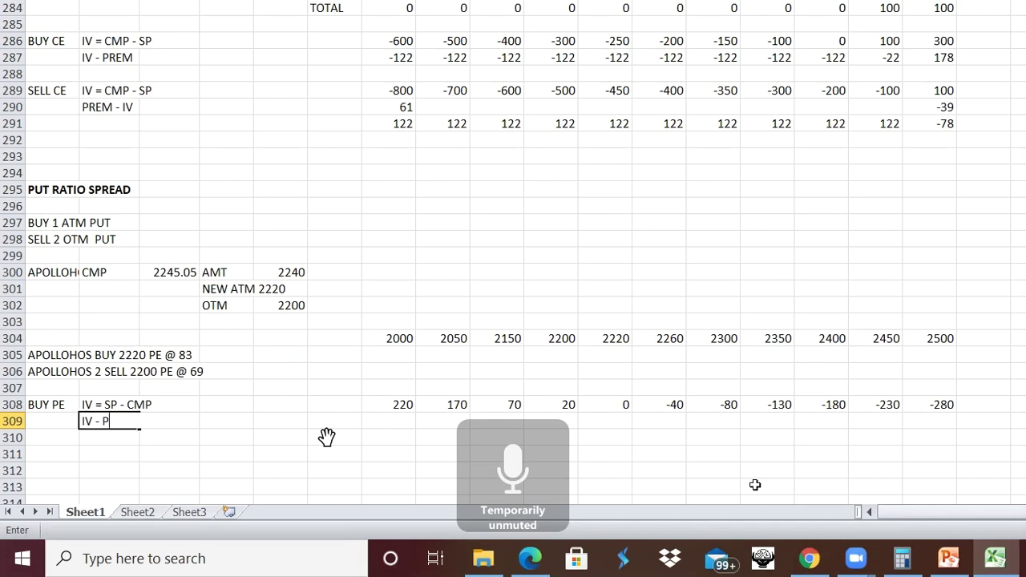
pyautogui.write('REM')
# Enter the bought put's payoffs 137, 87 and -7 in cells G309, H309 and I309
pyautogui.press('Tab')
pyautogui.press('Tab')
pyautogui.press('Tab')
pyautogui.press('Tab')
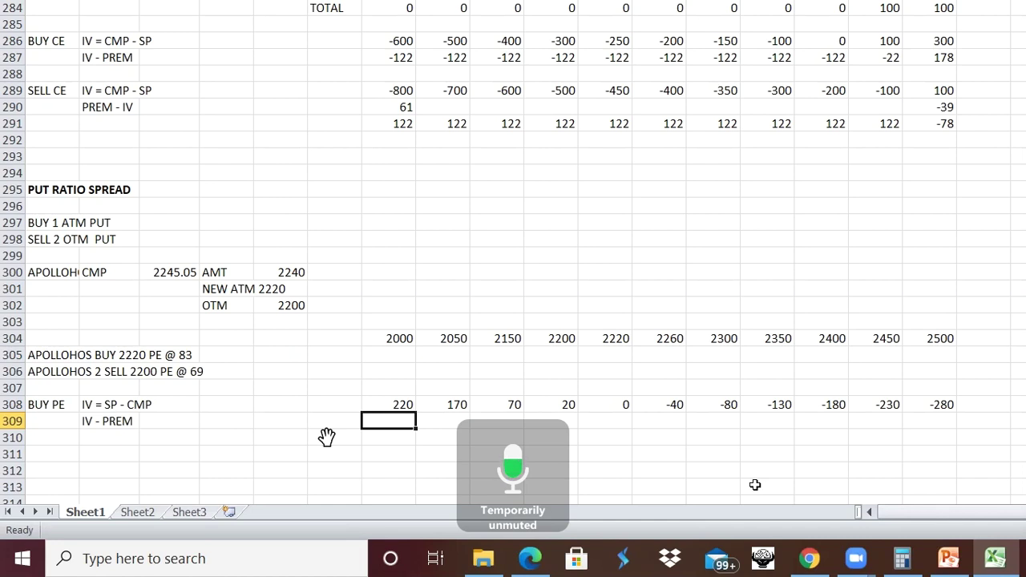
pyautogui.write('137')
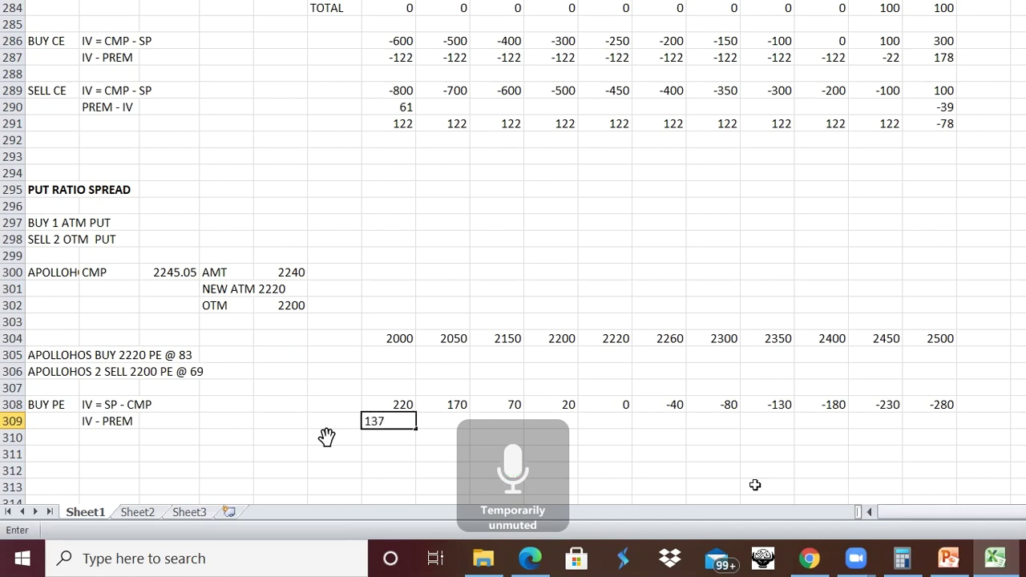
pyautogui.press('Tab')
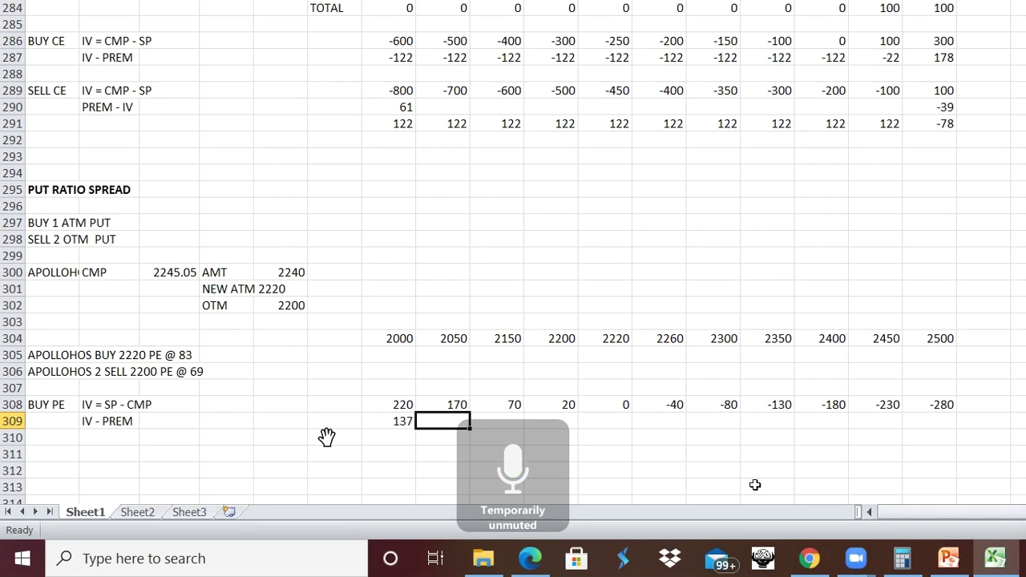
pyautogui.write('87')
pyautogui.press('Tab')
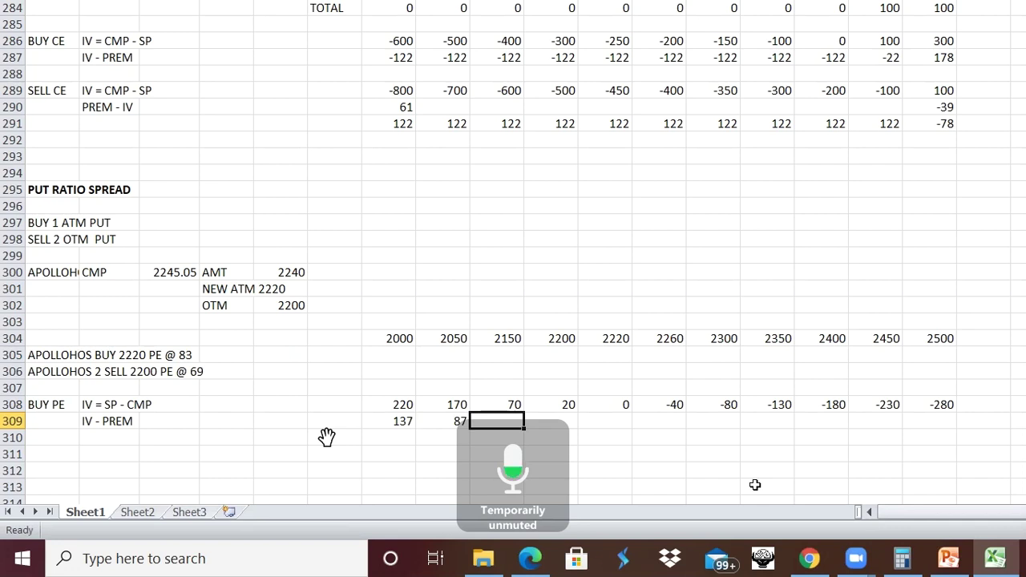
pyautogui.write('-')
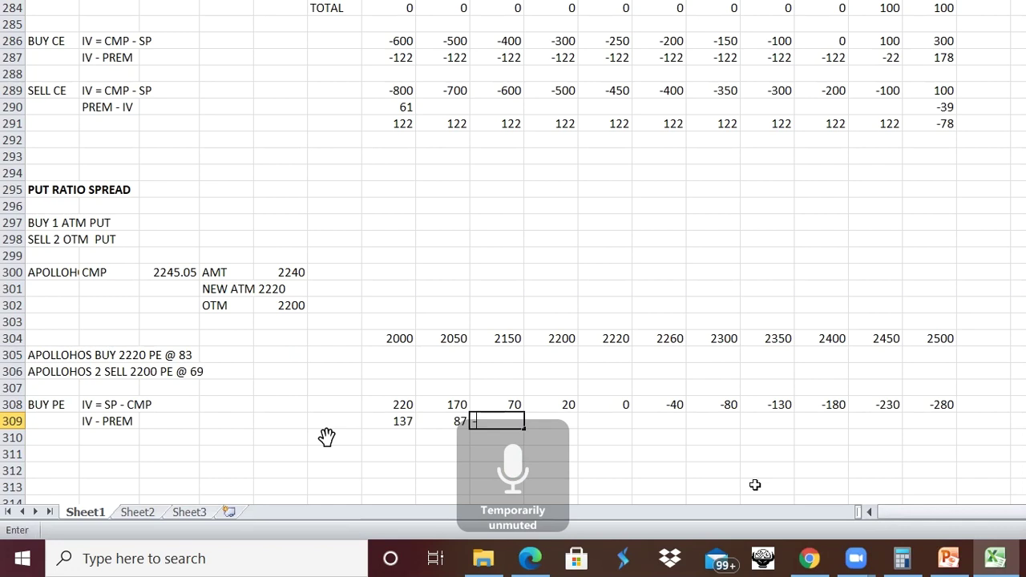
pyautogui.write('7')
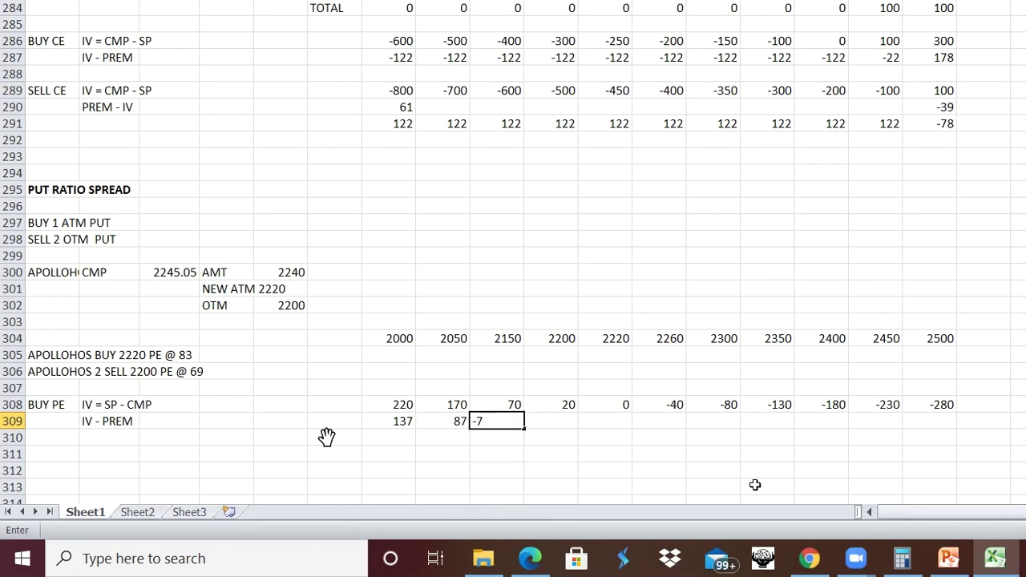
pyautogui.press('Tab')
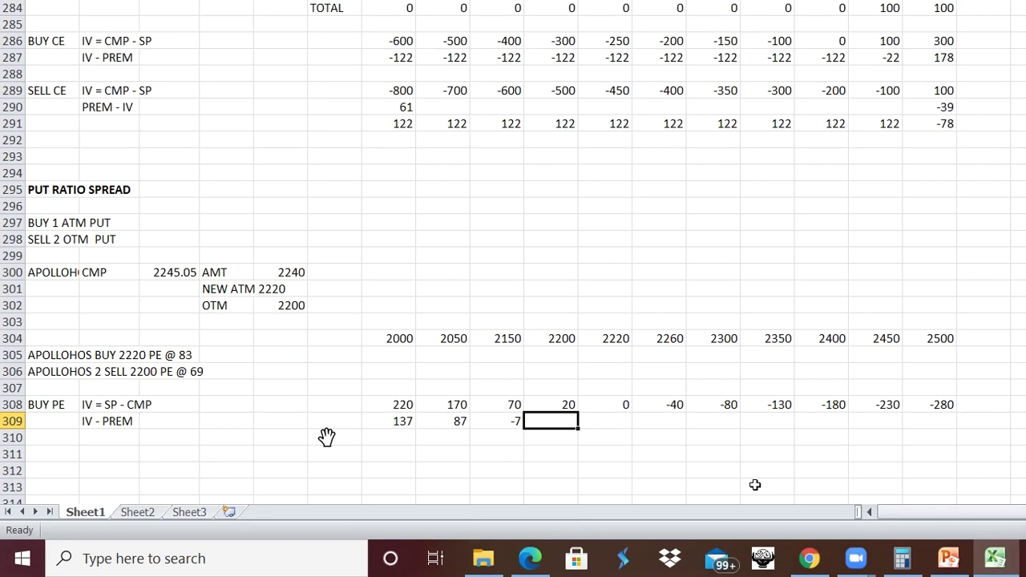
# Enter the bought put's payoffs -63 and -83 for the 2200 and 2220 price levels in J309 and K309
pyautogui.write('-63')
pyautogui.press('Tab')
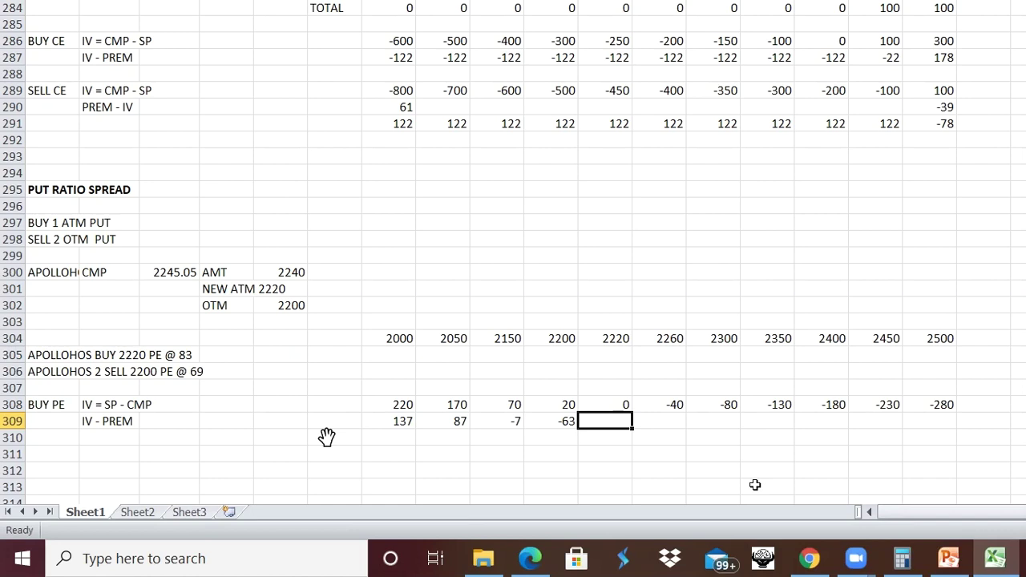
pyautogui.write('-83')
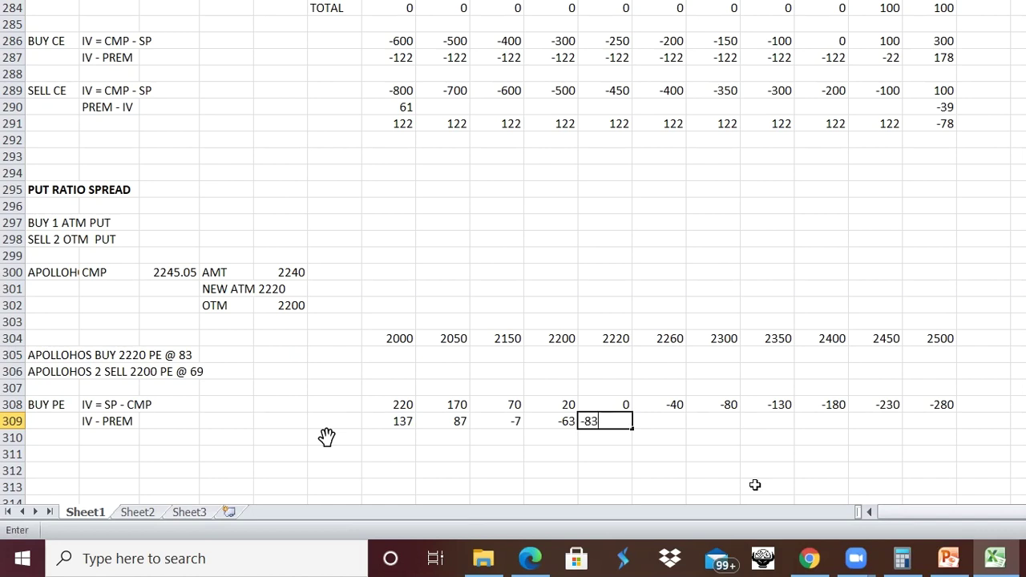
pyautogui.press('Tab')
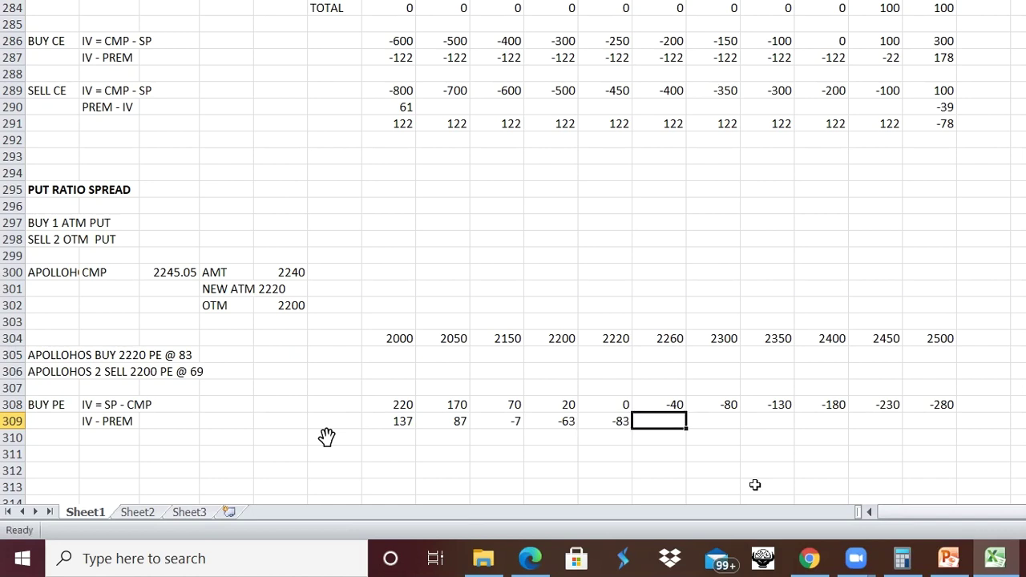
# Fill the bought put's payoff as -83 in each of cells L309 through Q309, for prices 2260 to 2500
pyautogui.write('-83')
pyautogui.press('Tab')
pyautogui.write('-')
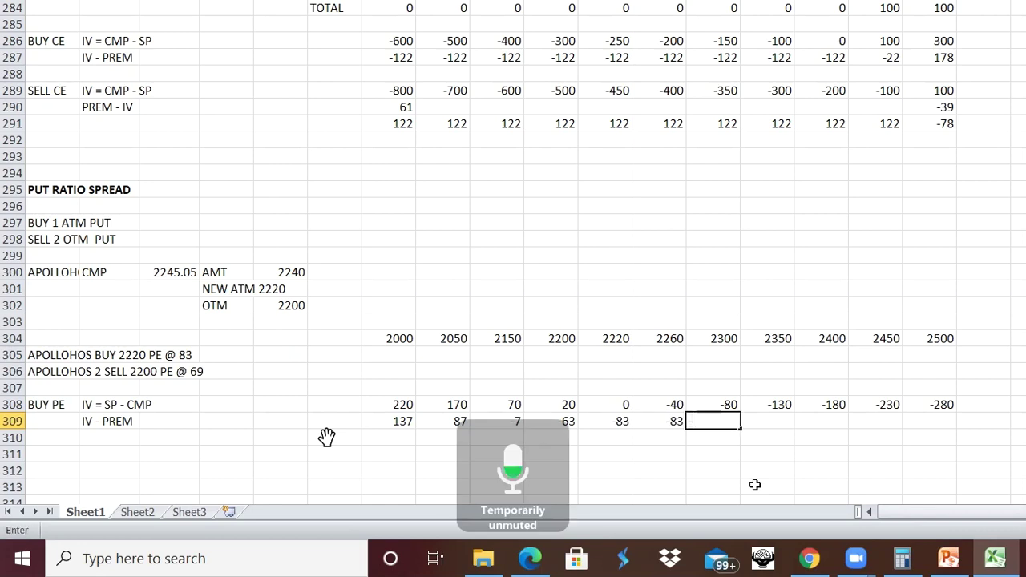
pyautogui.write('83')
pyautogui.press('Tab')
pyautogui.write('-83')
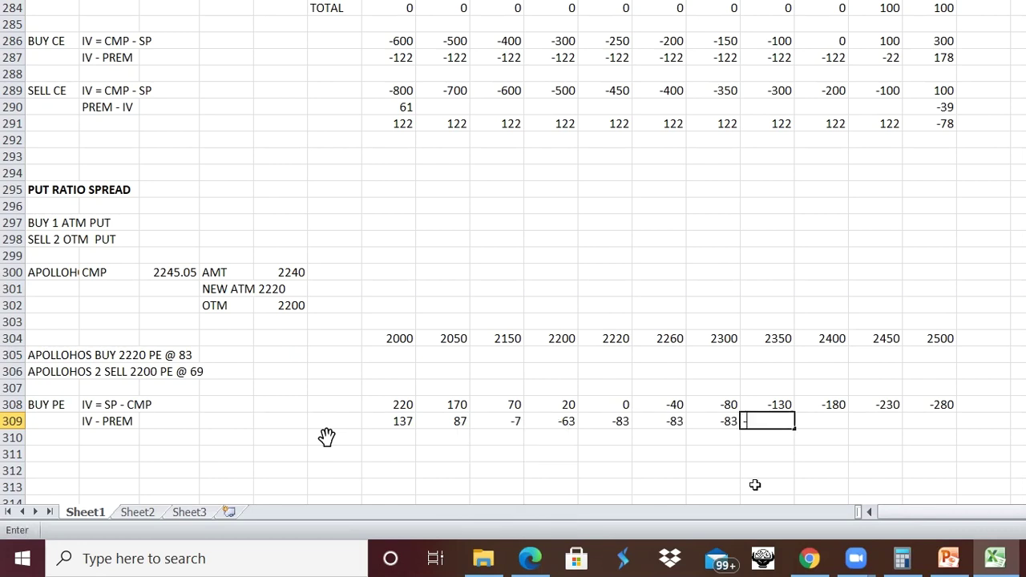
pyautogui.press('Tab')
pyautogui.write('-83')
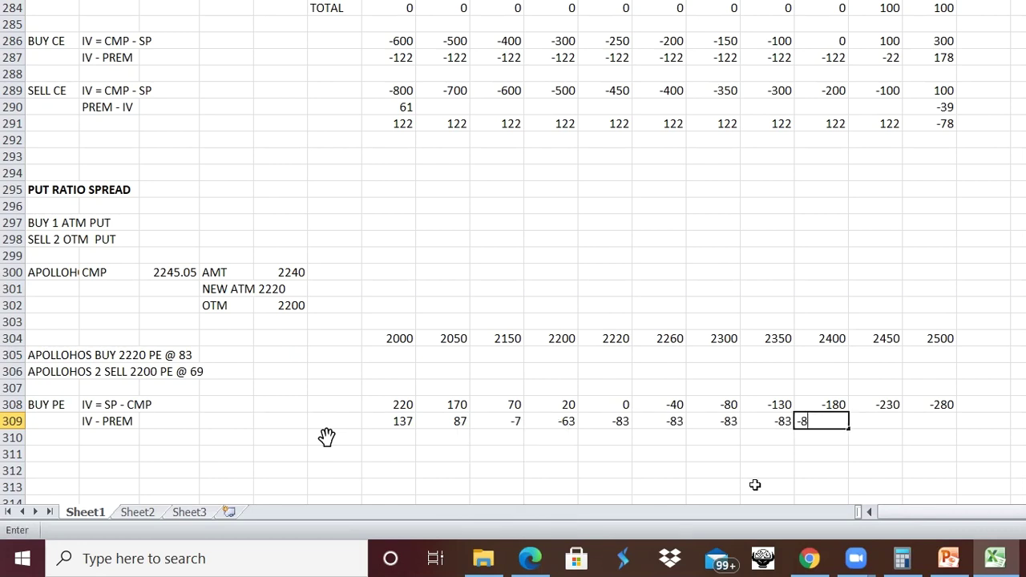
pyautogui.press('Tab')
pyautogui.write('-83')
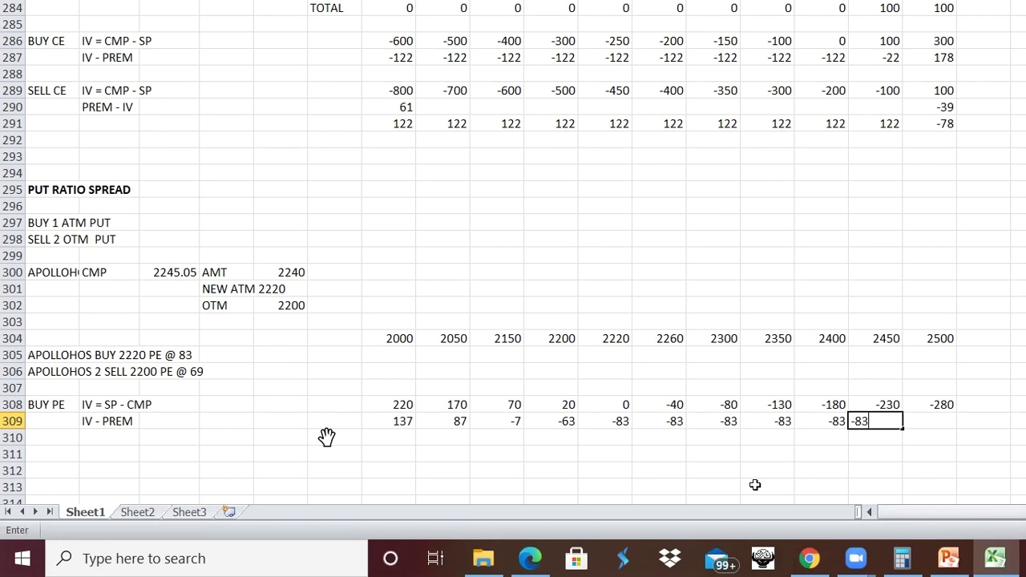
pyautogui.press('Tab')
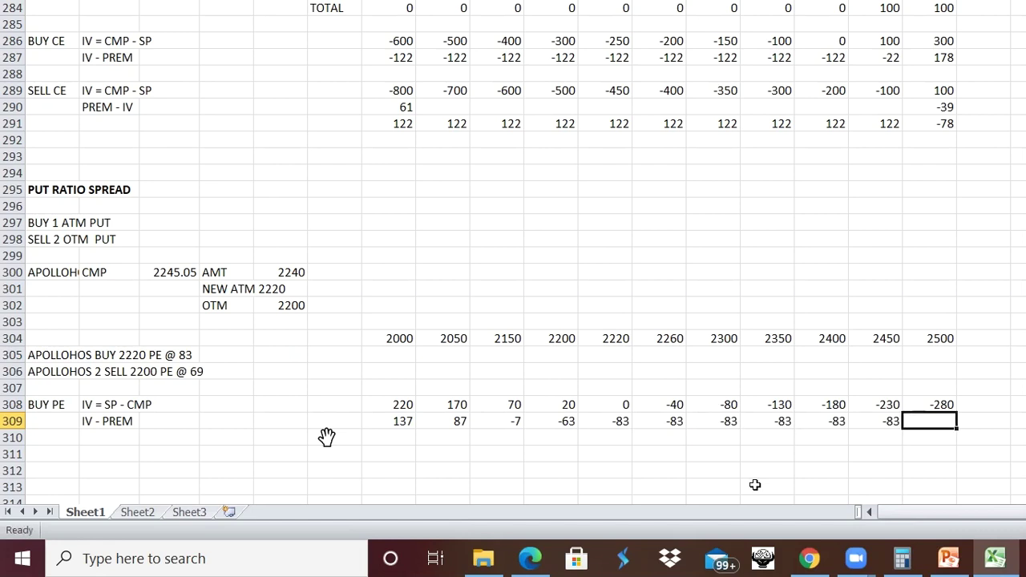
pyautogui.write('-83')
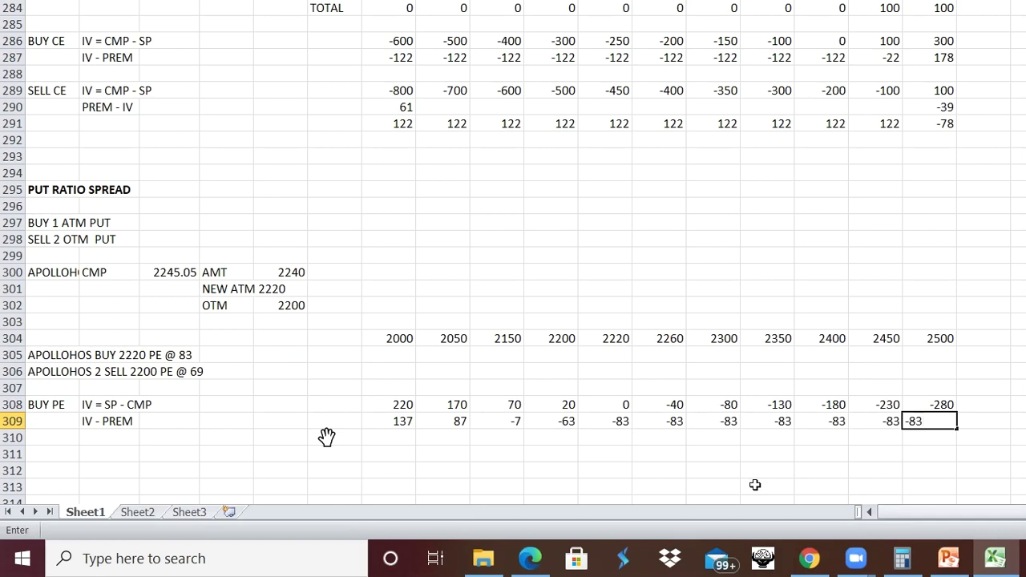
# Label the sold put's section SELL PE in cell A311, leaving a blank row below the bought put's payoffs
pyautogui.press('Return')
pyautogui.press('Left')
pyautogui.press('Left')
pyautogui.press('Left')
pyautogui.press('Left')
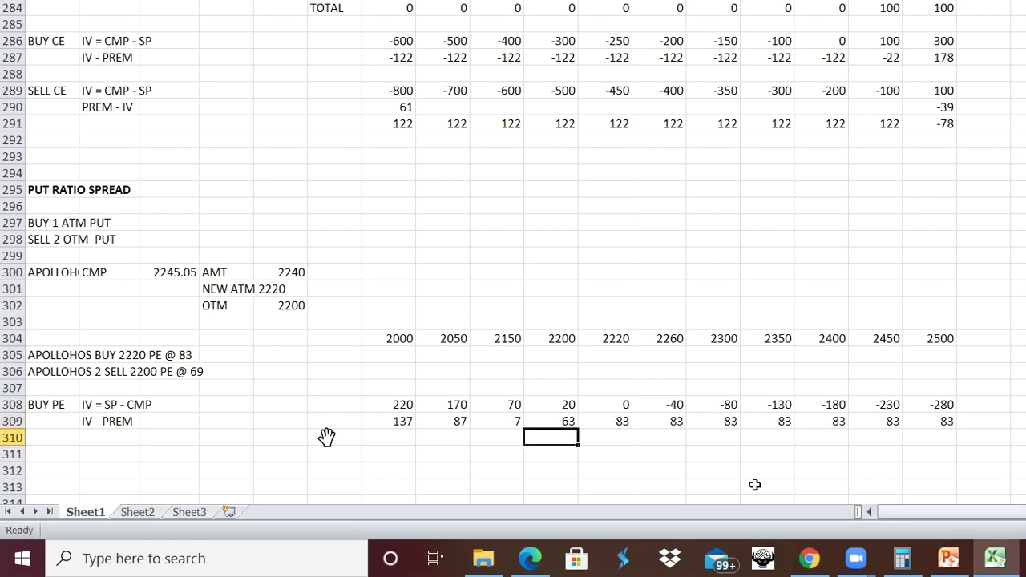
pyautogui.press('Left')
pyautogui.press('Left')
pyautogui.press('Left')
pyautogui.press('Left')
pyautogui.press('Left')
pyautogui.press('Left')
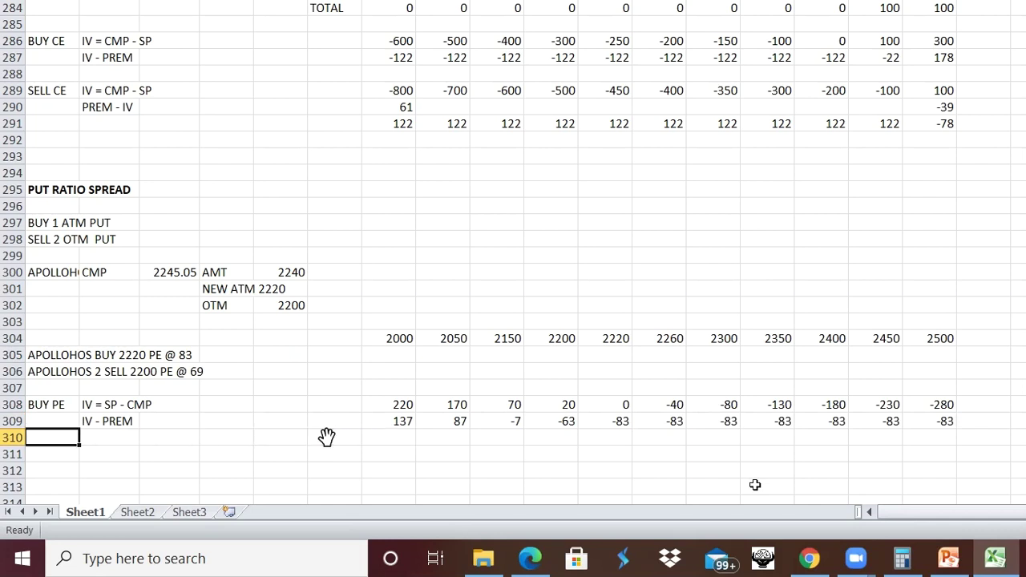
pyautogui.press('Down')
pyautogui.write('SE')
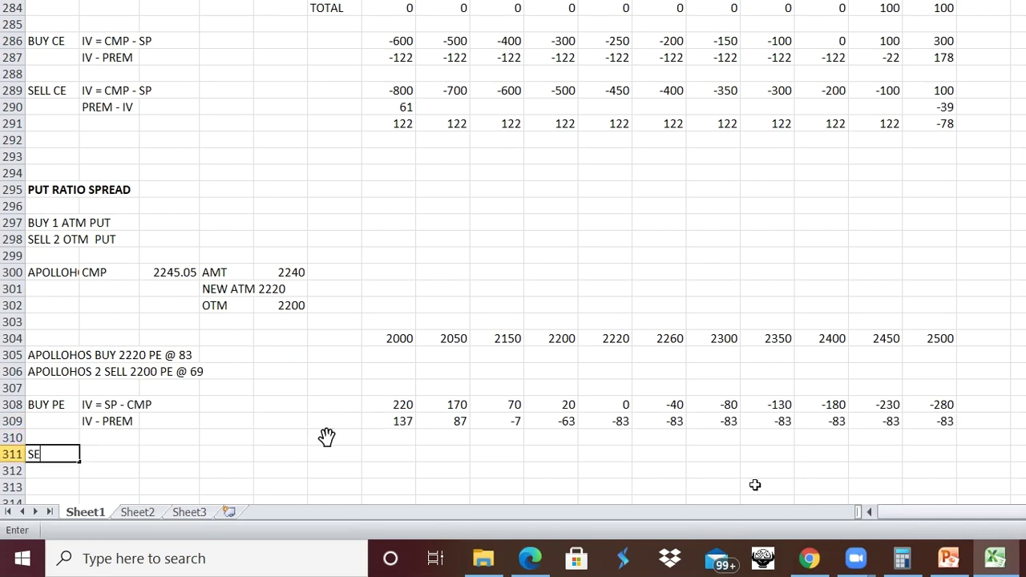
pyautogui.write('LL PE')
pyautogui.press('Tab')
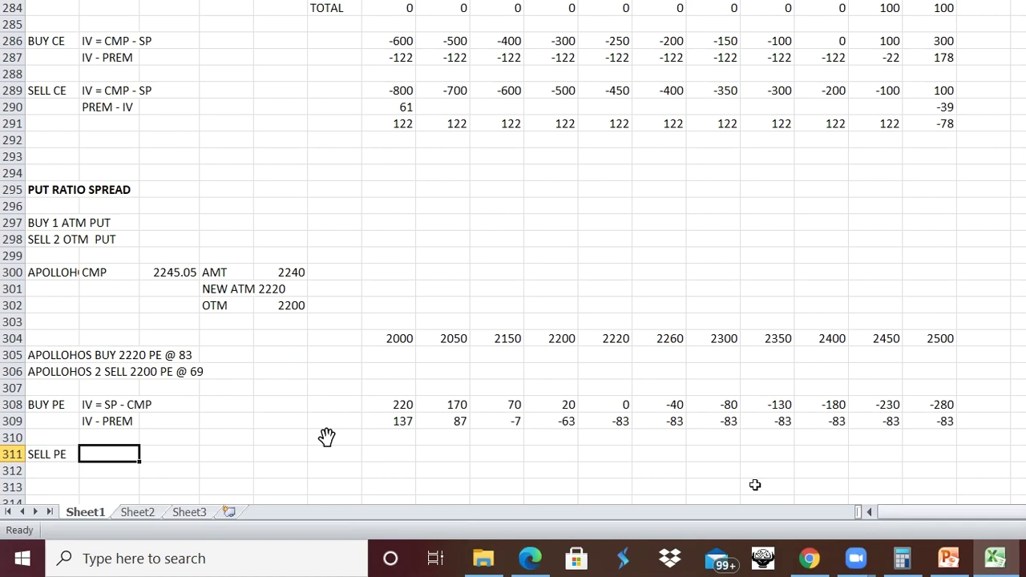
# Correct the bought put's payoff at the 2150 price level in cell I309 to 13
pyautogui.click(520, 423)
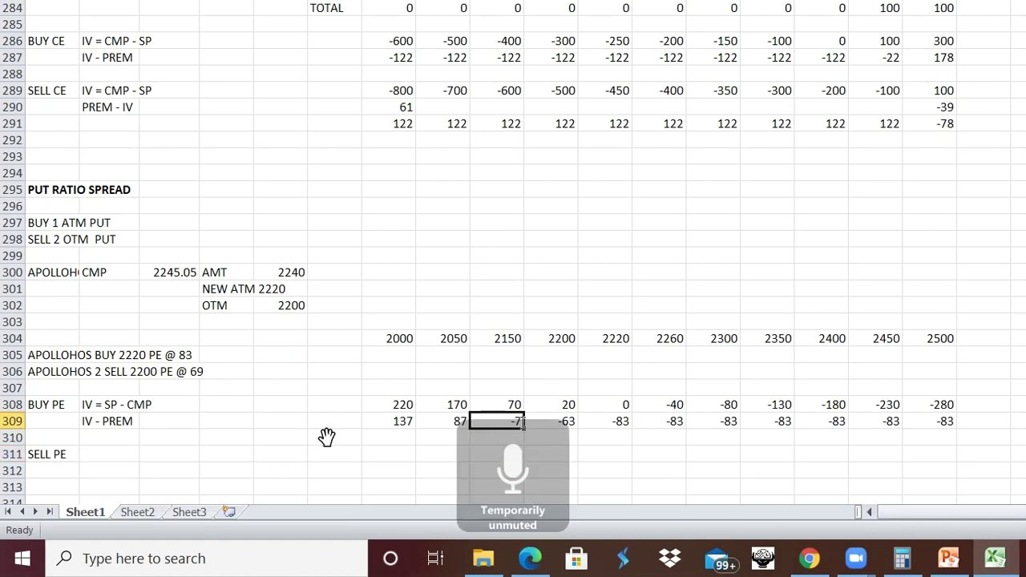
pyautogui.write('12')
pyautogui.press('Return')
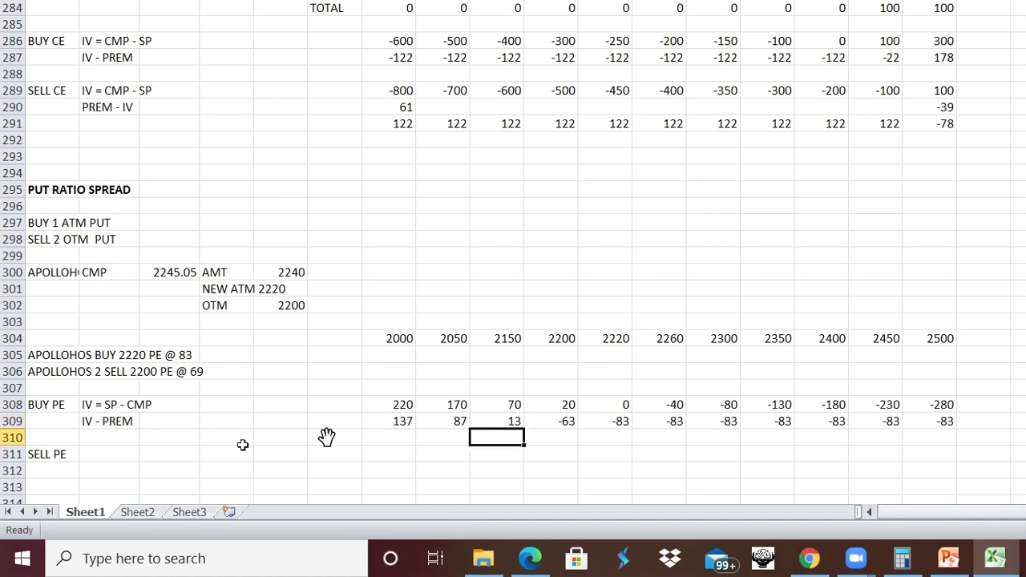
# Label the sold put's intrinsic value row with IV = SP -CMP in cell B311
pyautogui.click(115, 451)
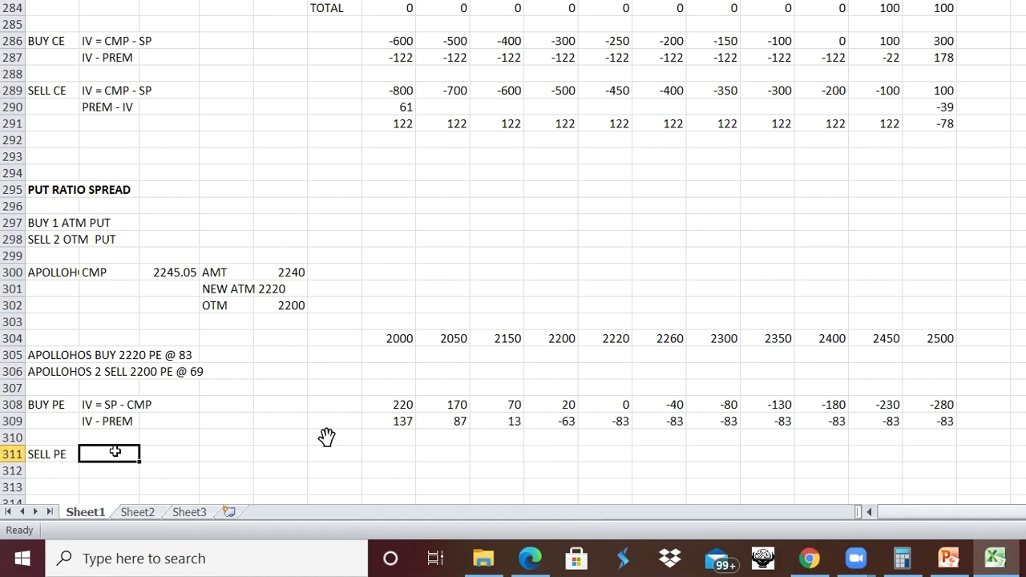
pyautogui.write('IV')
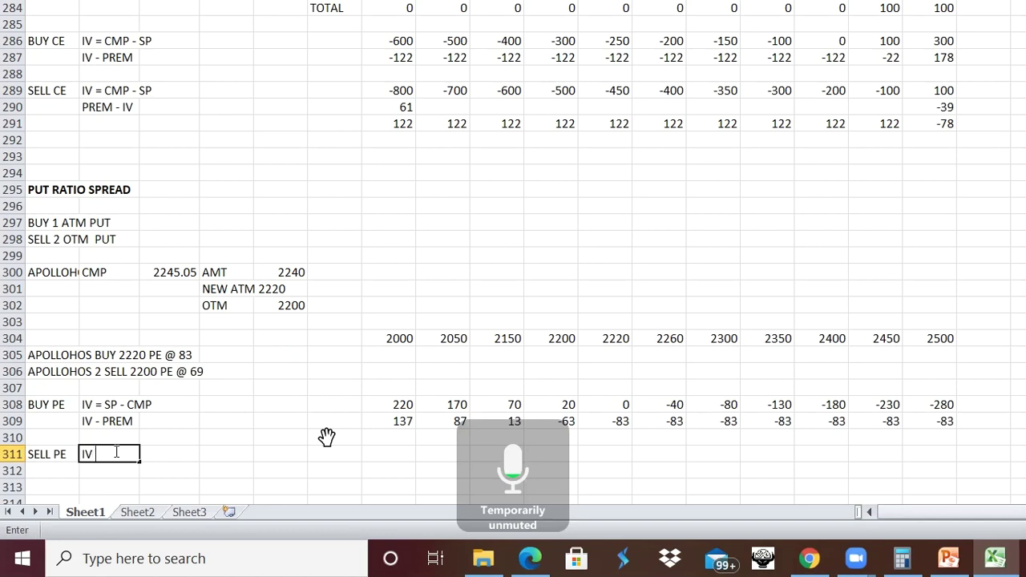
pyautogui.write(' = SP-CMP')
pyautogui.press('Right')
# Enter the sold put's intrinsic values 200, 150, 50 and 0 in cells G311 through J311, for prices 2000 to 2200
pyautogui.press('Right')
pyautogui.press('Right')
pyautogui.press('Right')
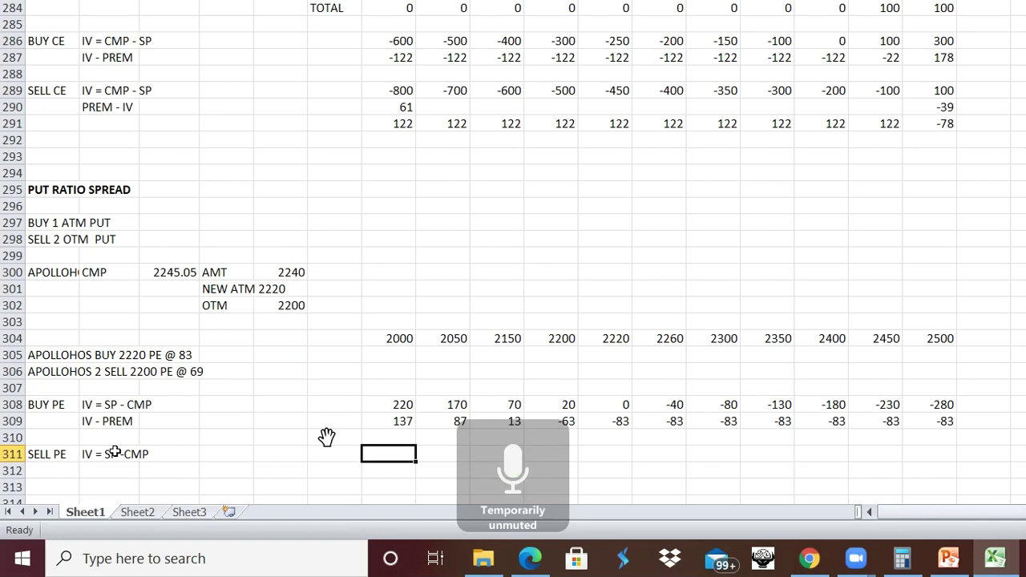
pyautogui.write('200')
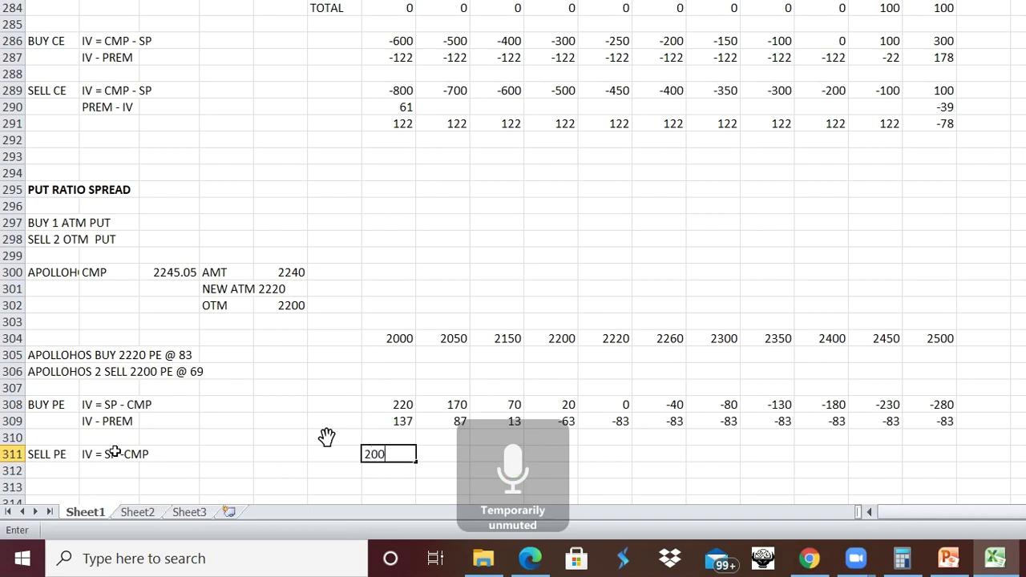
pyautogui.press('Tab')
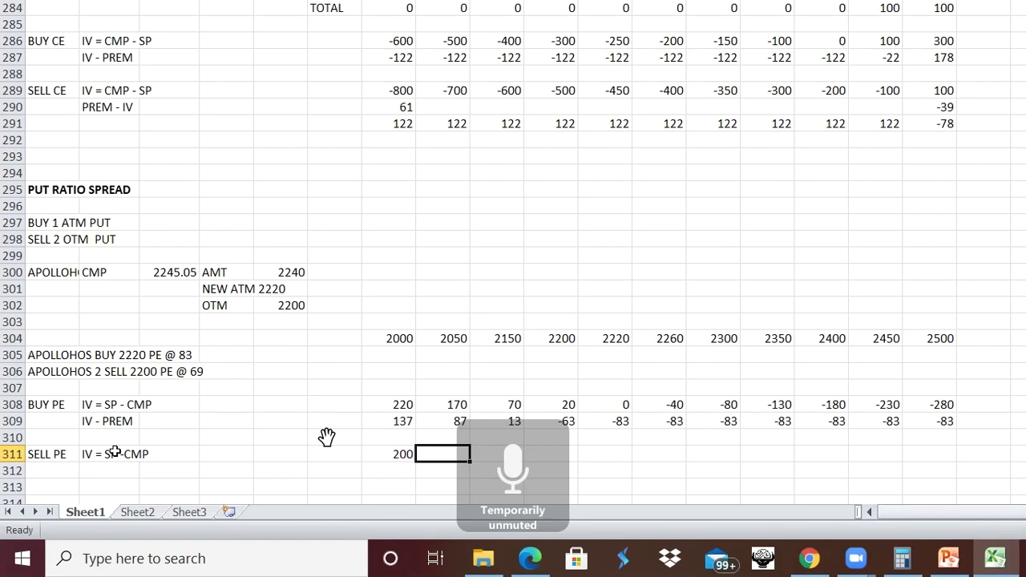
pyautogui.write('150')
pyautogui.press('Tab')
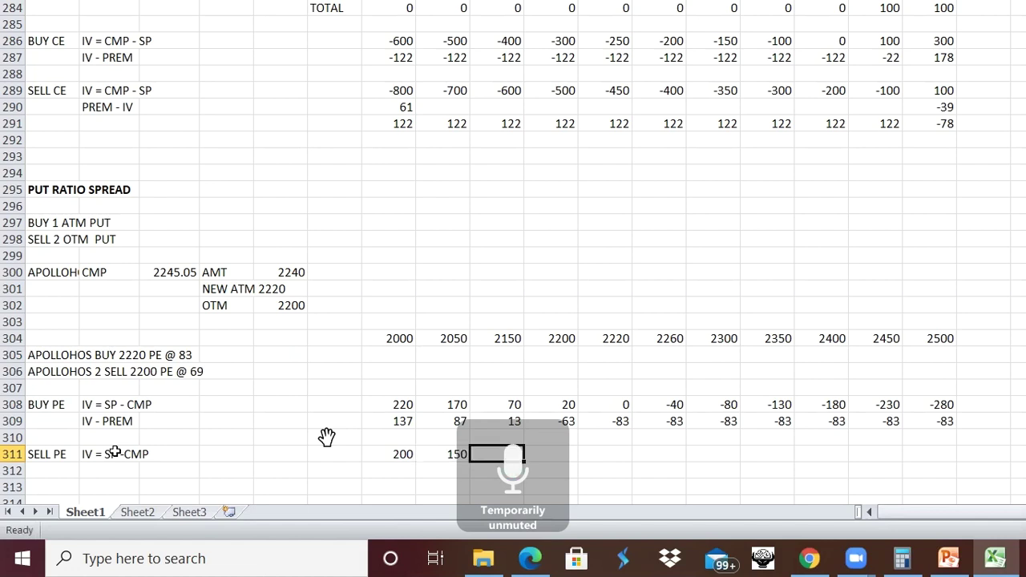
pyautogui.write('50')
pyautogui.press('Tab')
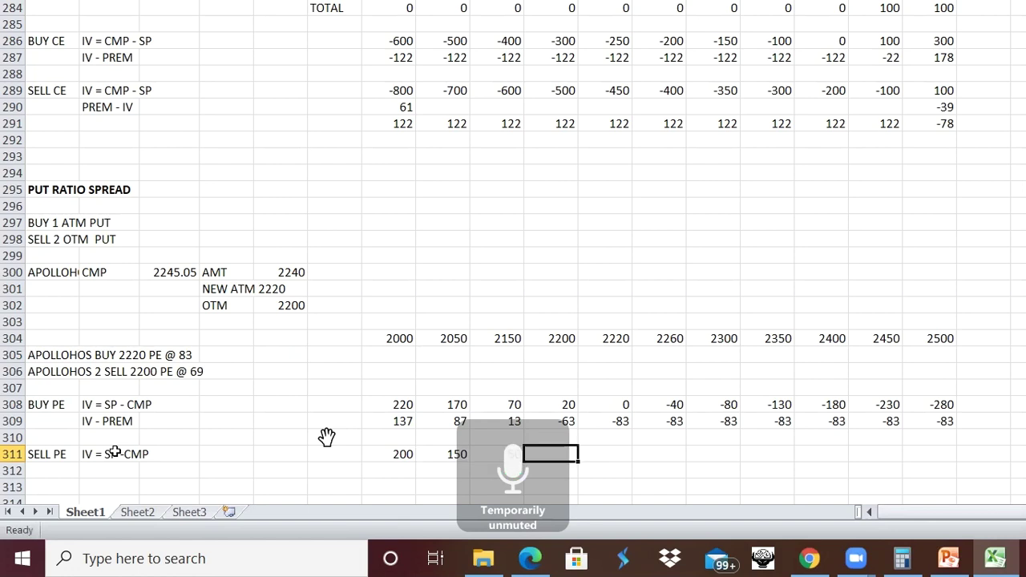
pyautogui.write('0')
pyautogui.press('Tab')
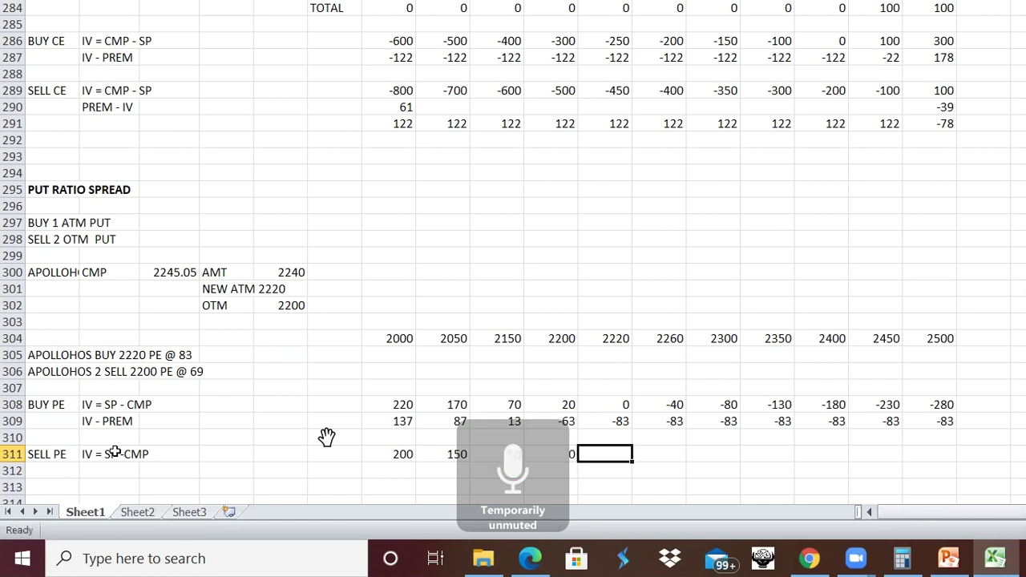
# Enter the sold put's intrinsic values -20 and -60 for the 2220 and 2260 price levels in K311 and L311
pyautogui.write('-20')
pyautogui.press('Tab')
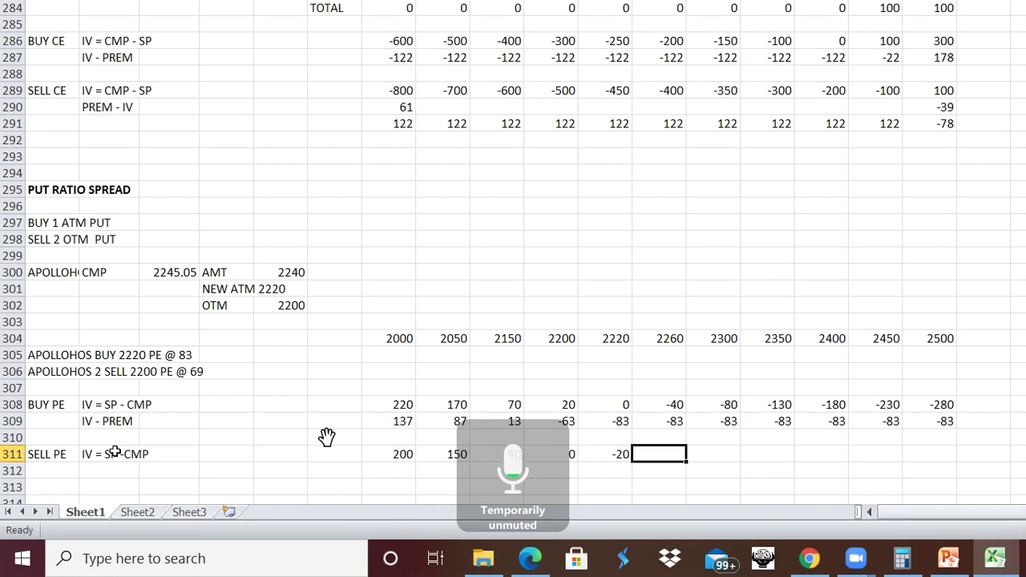
pyautogui.write('-')
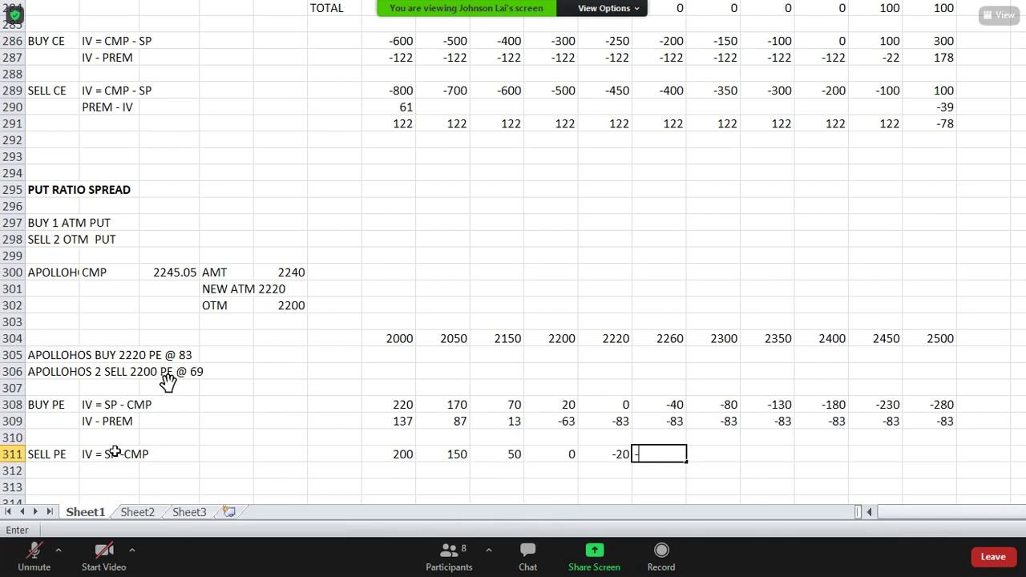
pyautogui.press('space')
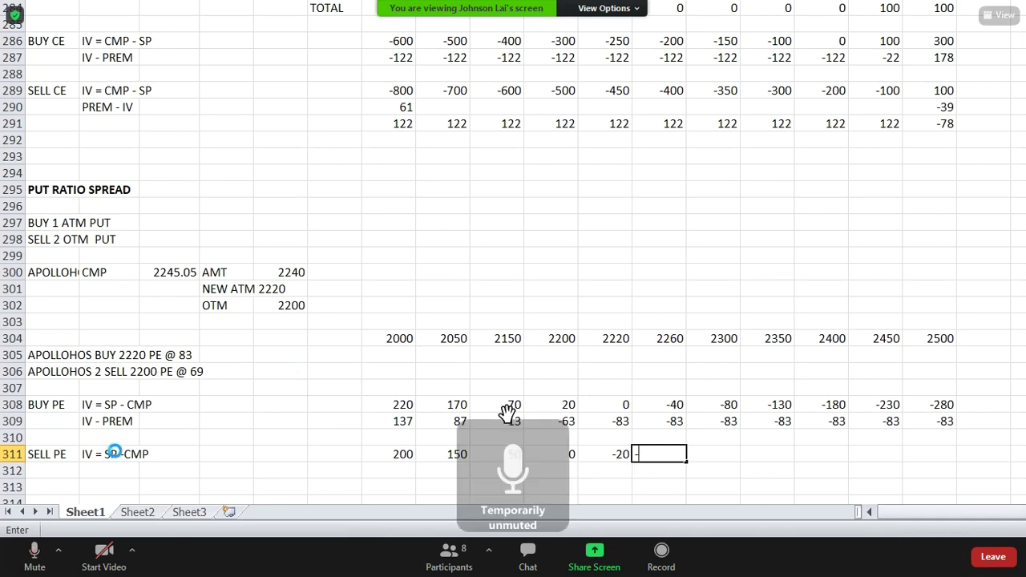
pyautogui.write('60')
pyautogui.press('Tab')
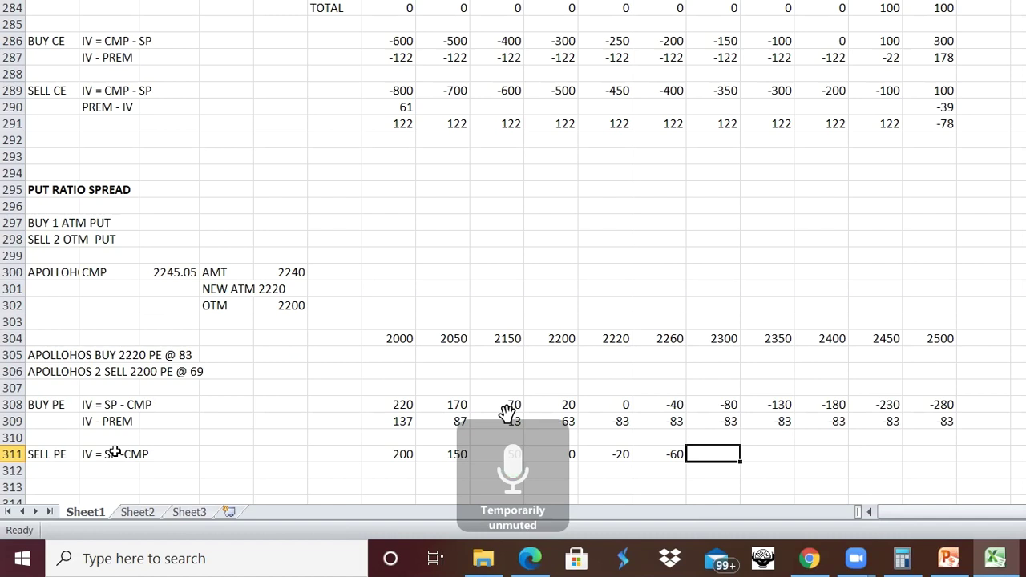
# Enter the sold put's intrinsic values -100, -150, -200, -250 and -300 in cells M311 through Q311, for prices 2300 to 2500
pyautogui.write('-100')
pyautogui.press('Tab')
pyautogui.write('-150')
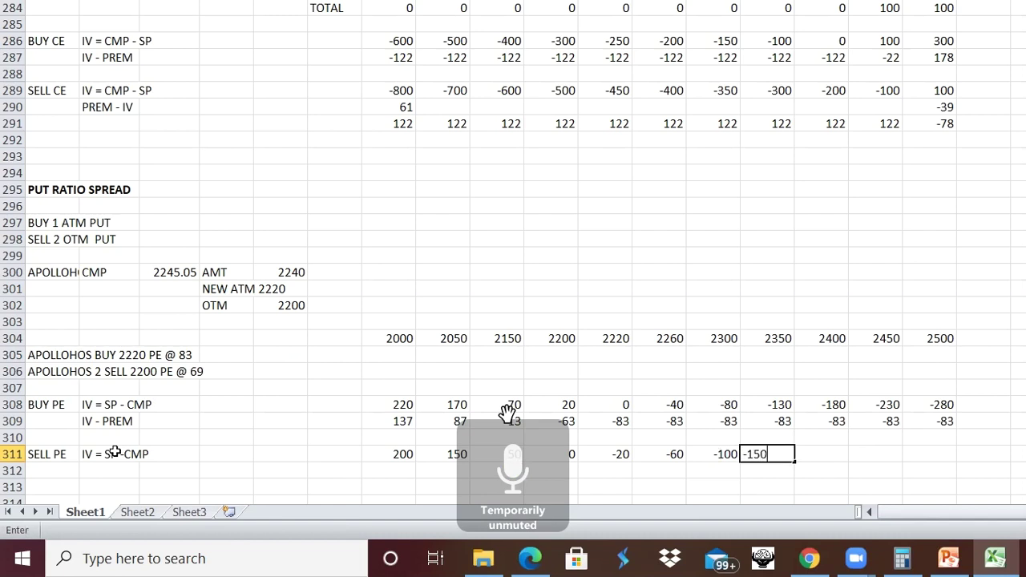
pyautogui.press('Tab')
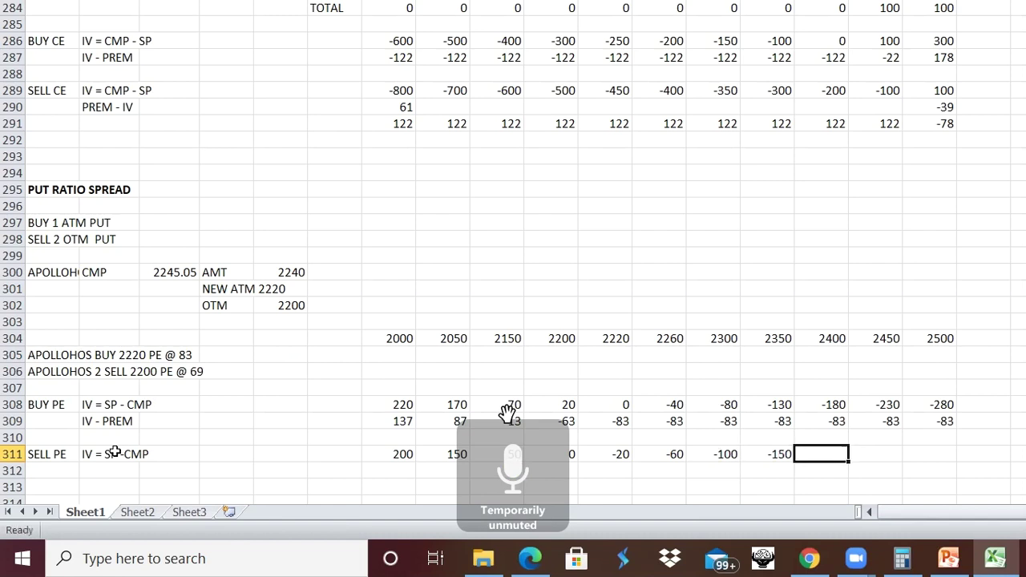
pyautogui.write('-200')
pyautogui.press('Tab')
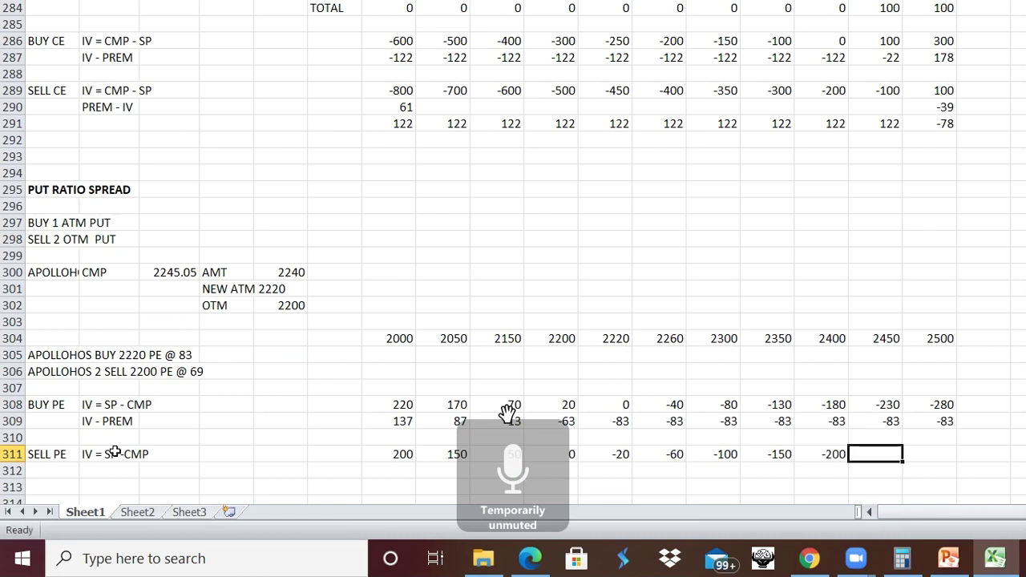
pyautogui.write('-250')
pyautogui.press('Tab')
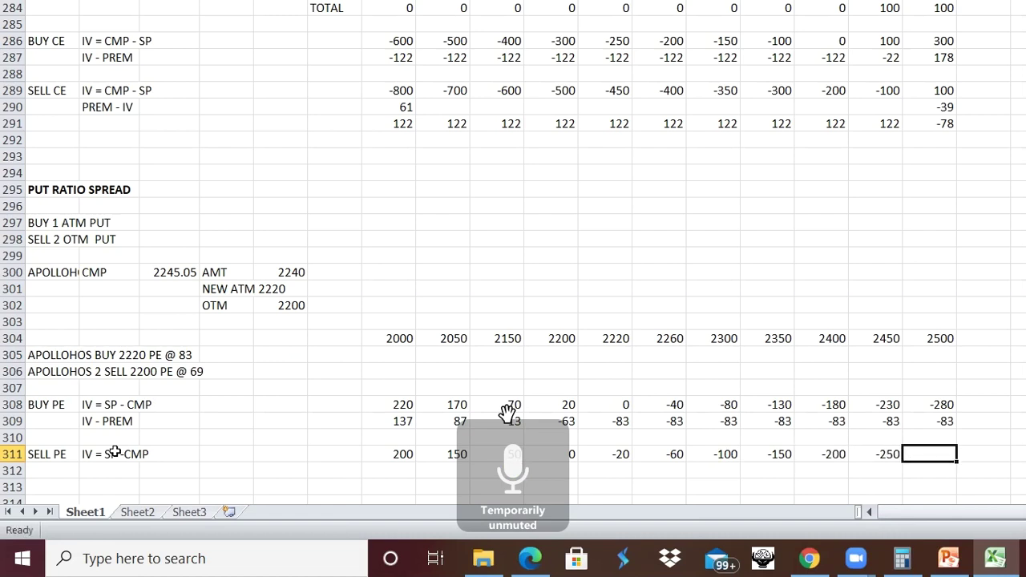
pyautogui.write('-300')
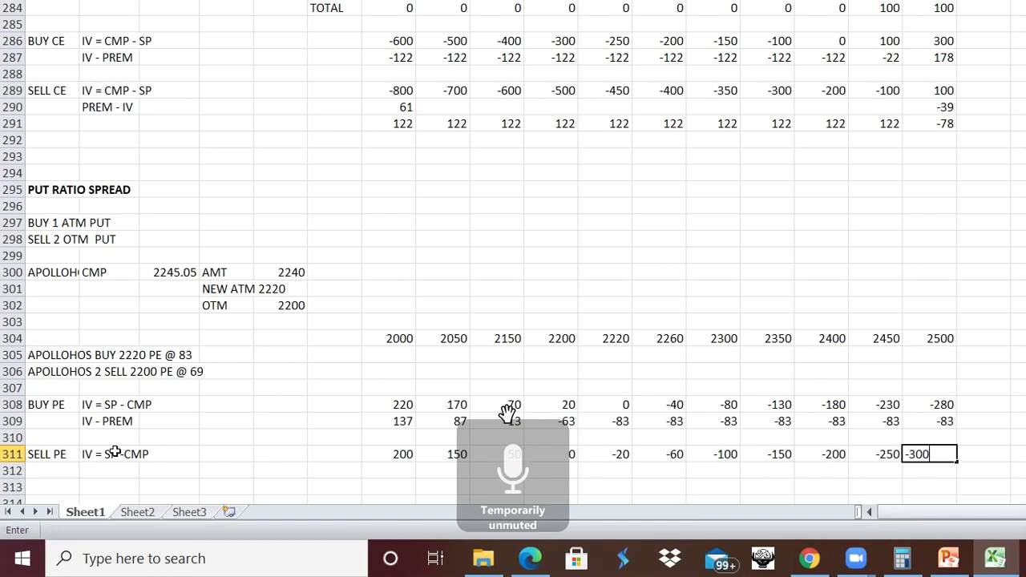
pyautogui.press('Return')
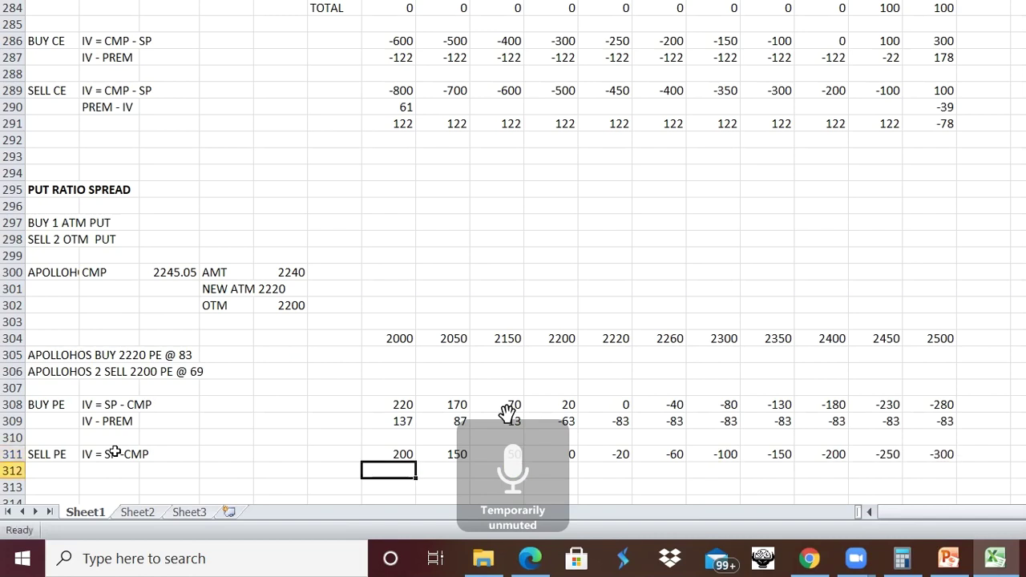
# Label the sold put's payoff row with PREM - IV in cell B312
pyautogui.press('Left')
pyautogui.press('Left')
pyautogui.press('Left')
pyautogui.press('Left')
pyautogui.press('Left')
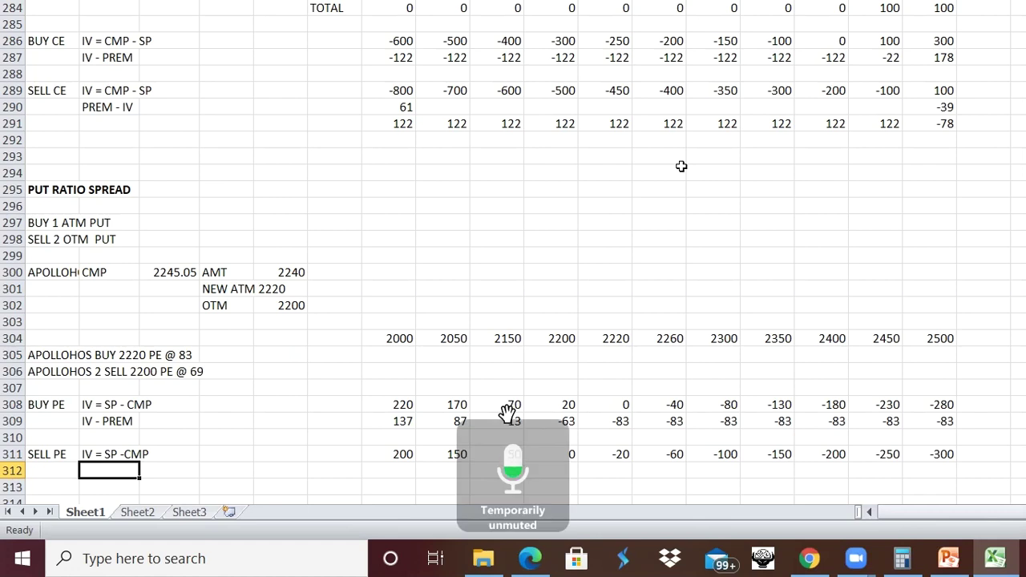
pyautogui.write('PREM ')
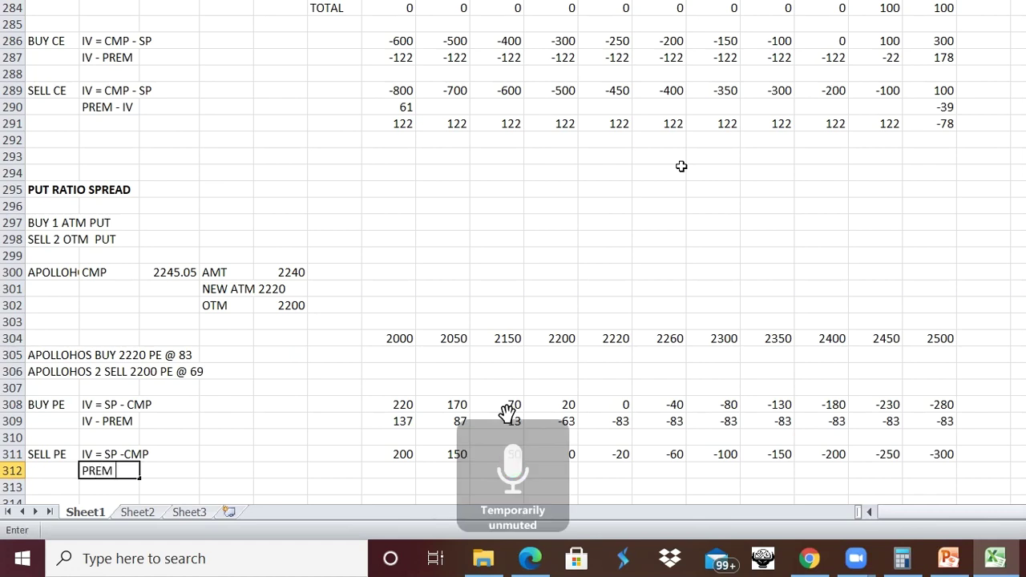
pyautogui.write('- IV')
pyautogui.press('Tab')
# Enter the sold puts' payoffs -331 and -231 for the 2000 and 2050 price levels in G312 and H312
pyautogui.press('Right')
pyautogui.press('Right')
pyautogui.press('Right')
pyautogui.press('Right')
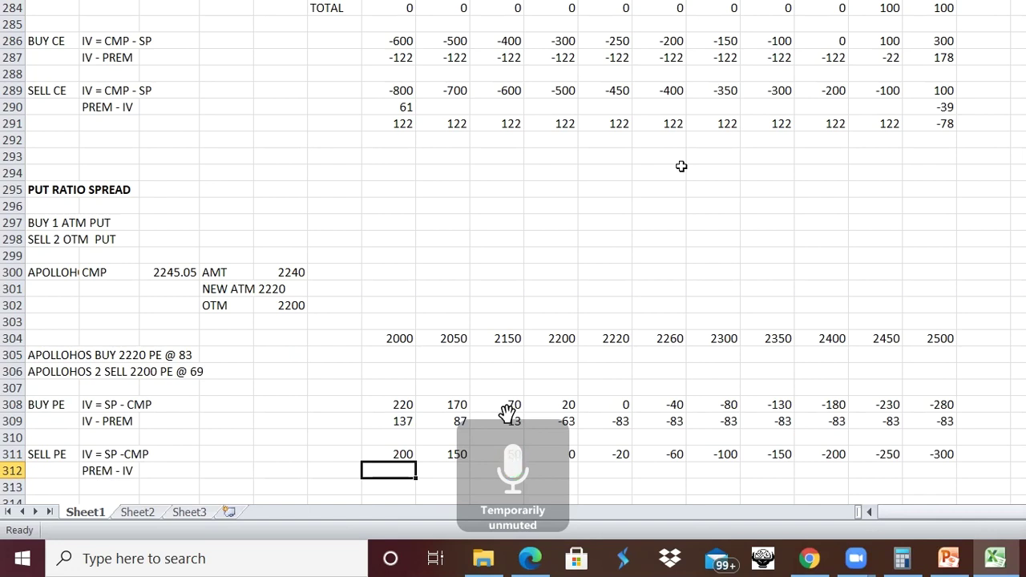
pyautogui.write('-331')
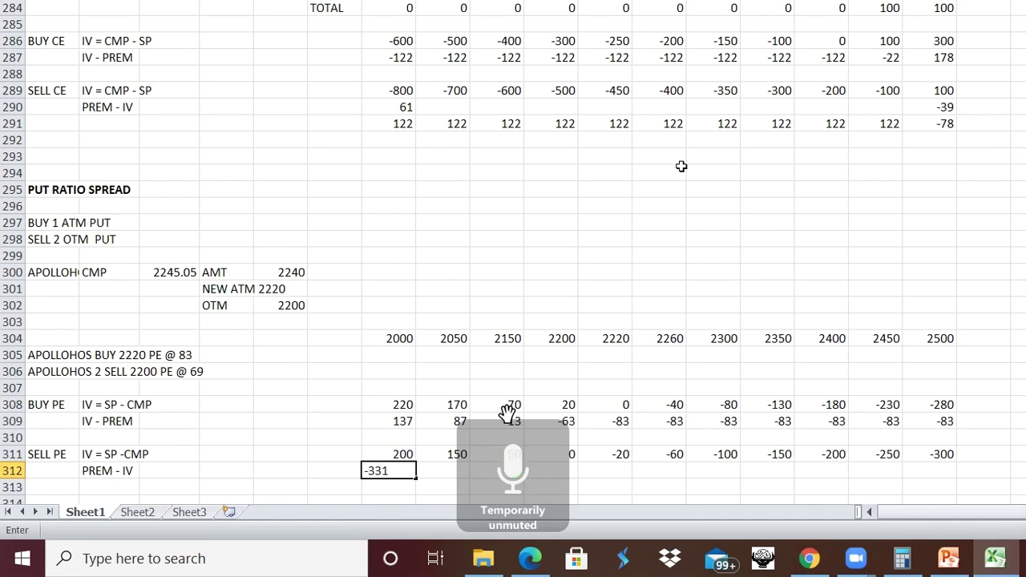
pyautogui.press('Tab')
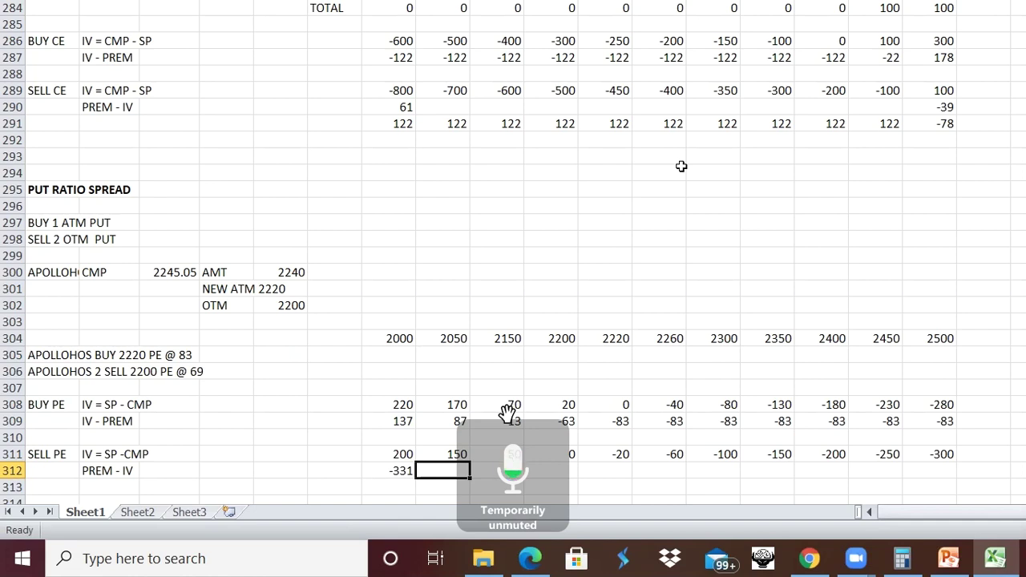
pyautogui.write('-231')
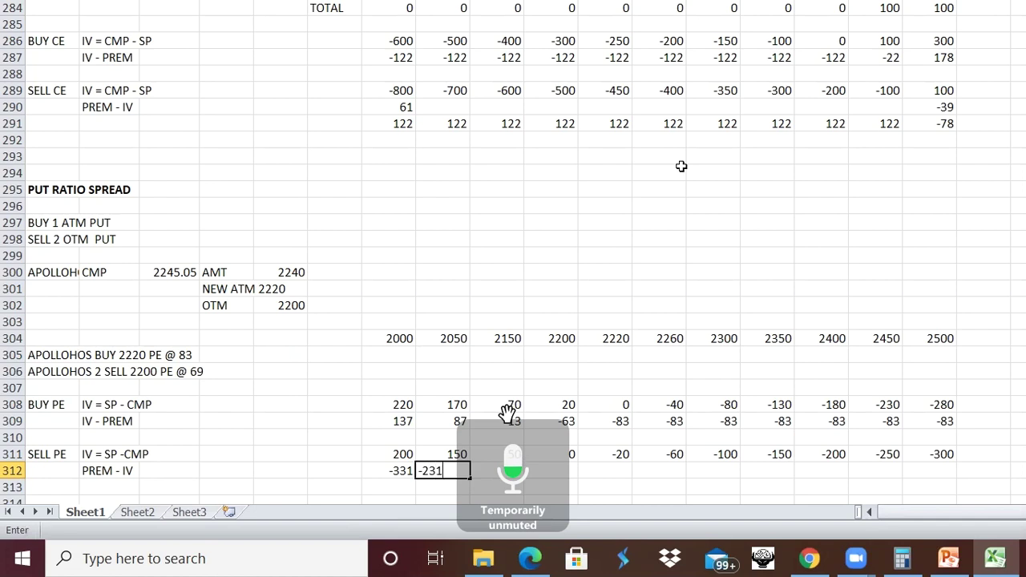
pyautogui.press('Tab')
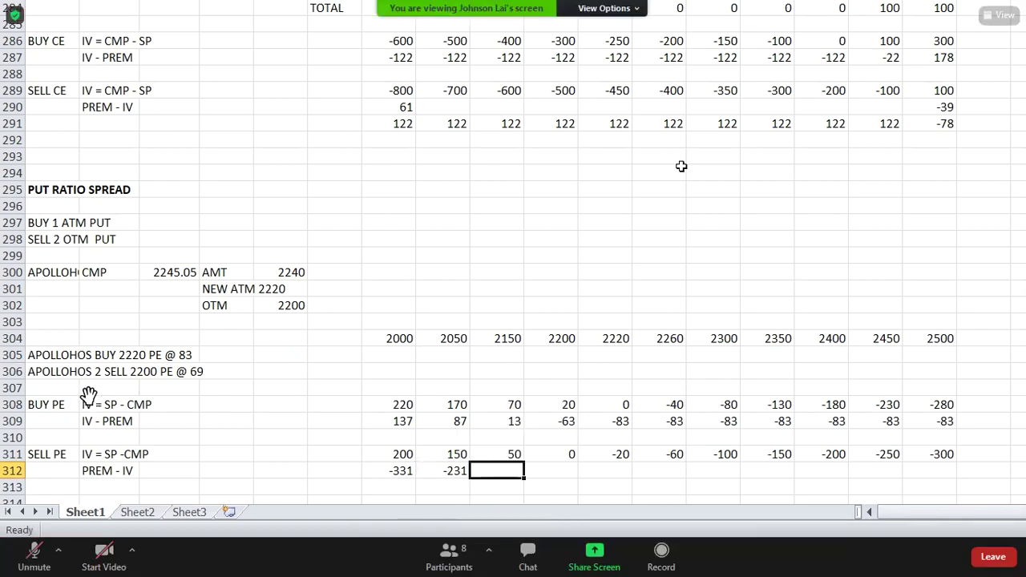
pyautogui.click(34, 551)
pyautogui.press('space')
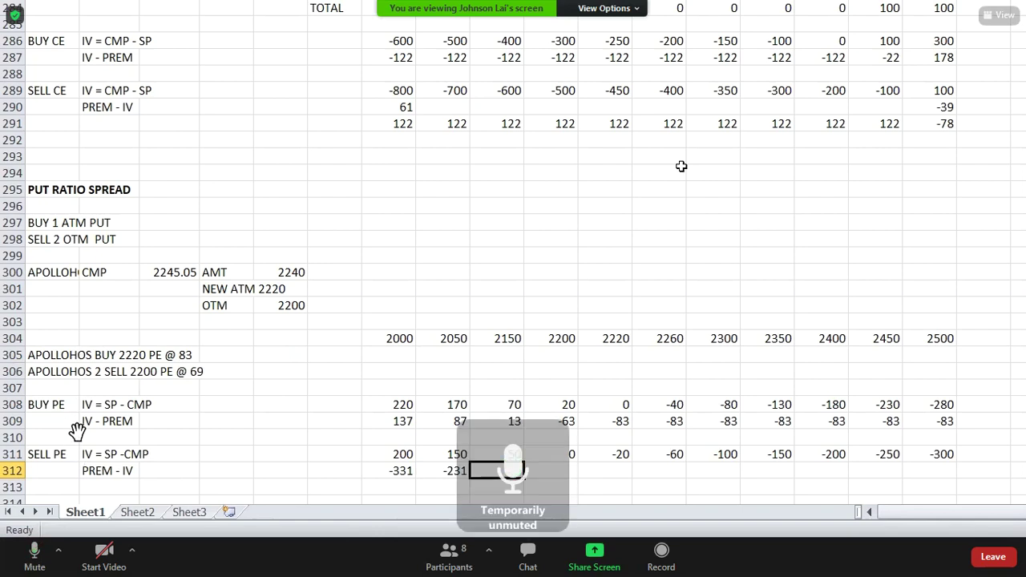
pyautogui.press('space')
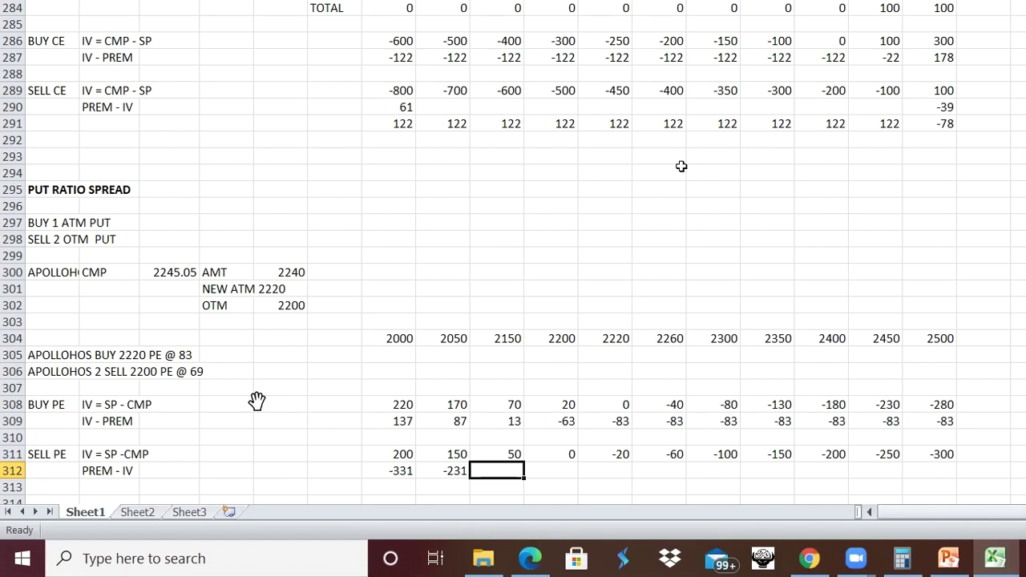
# Enter the sold puts' payoffs 38 for the 2150 price level in I312 and 138 for 2200, 2220 and 2260 in J312 through L312
pyautogui.write('38')
pyautogui.press('Tab')
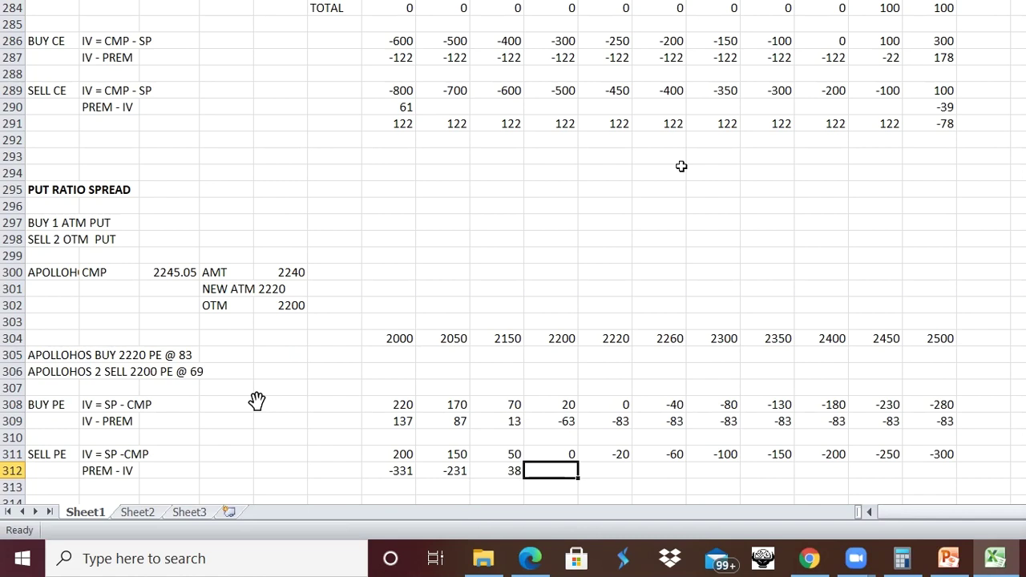
pyautogui.write('138')
pyautogui.press('Tab')
pyautogui.write('138')
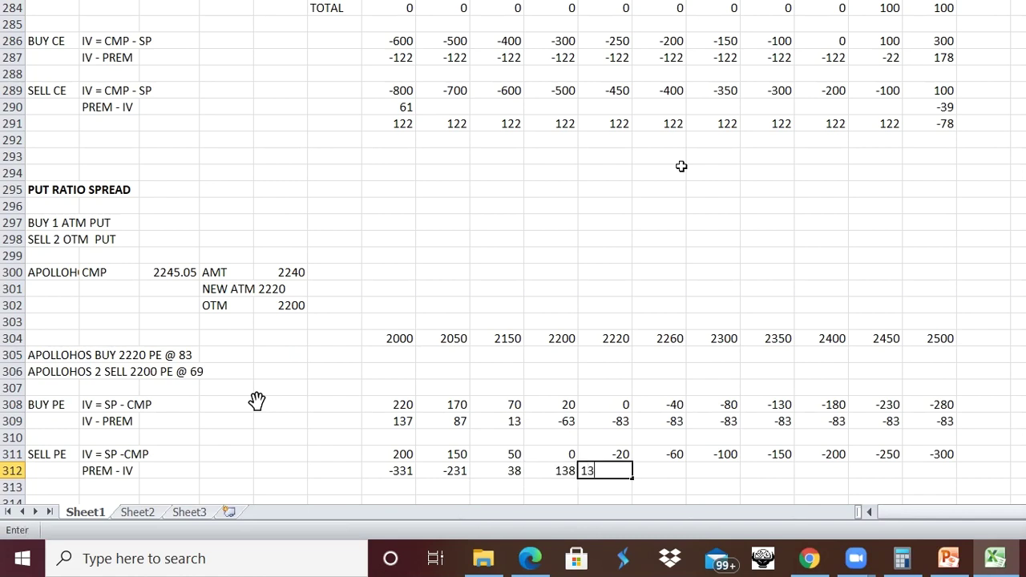
pyautogui.press('Tab')
pyautogui.write('138')
pyautogui.press('Tab')
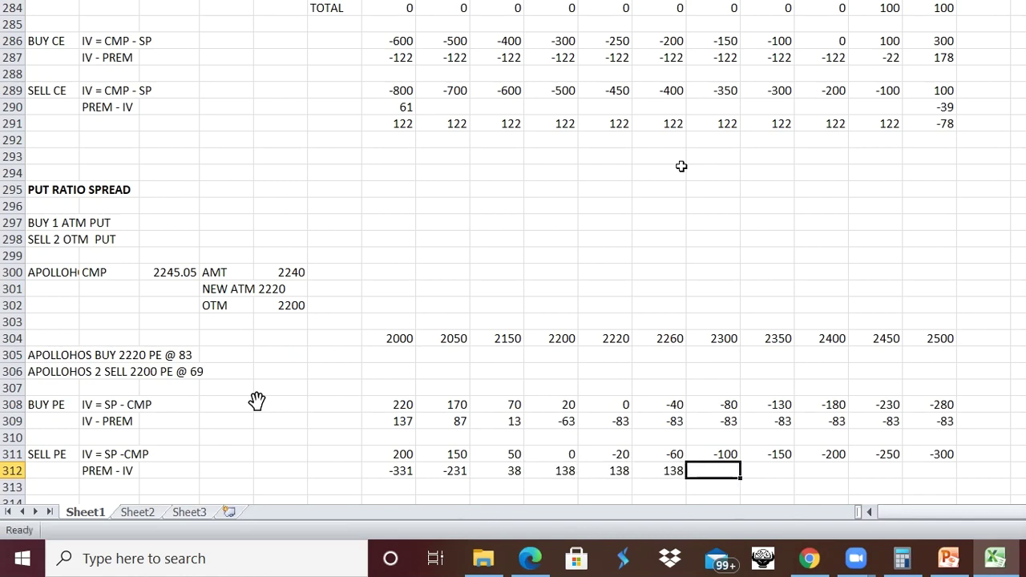
# Enter the sold puts' payoff 138 in each of cells M312 through Q312, for prices 2300 to 2500
pyautogui.write('138')
pyautogui.press('Tab')
pyautogui.write('138')
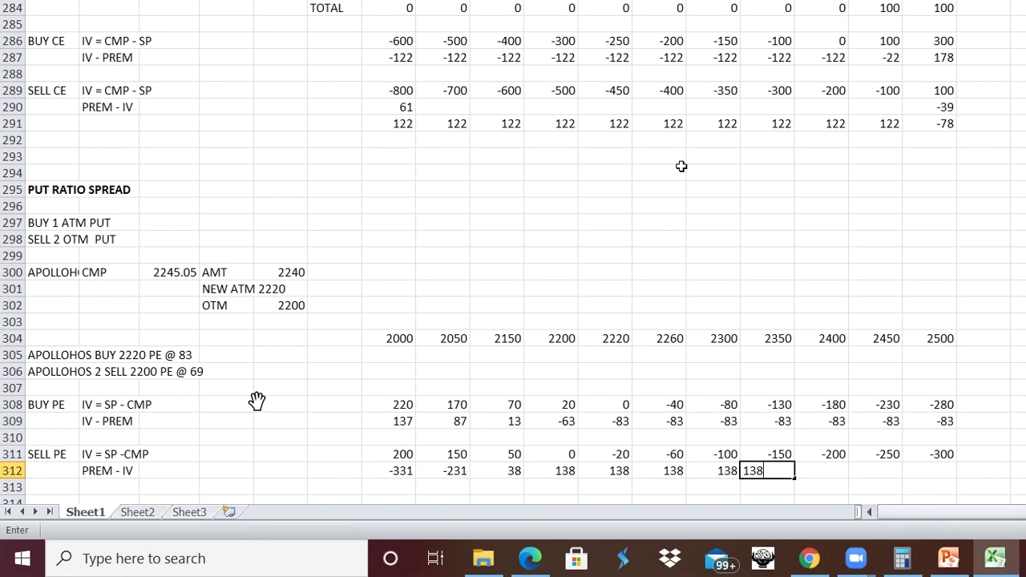
pyautogui.press('Tab')
pyautogui.write('138')
pyautogui.press('Tab')
pyautogui.write('138')
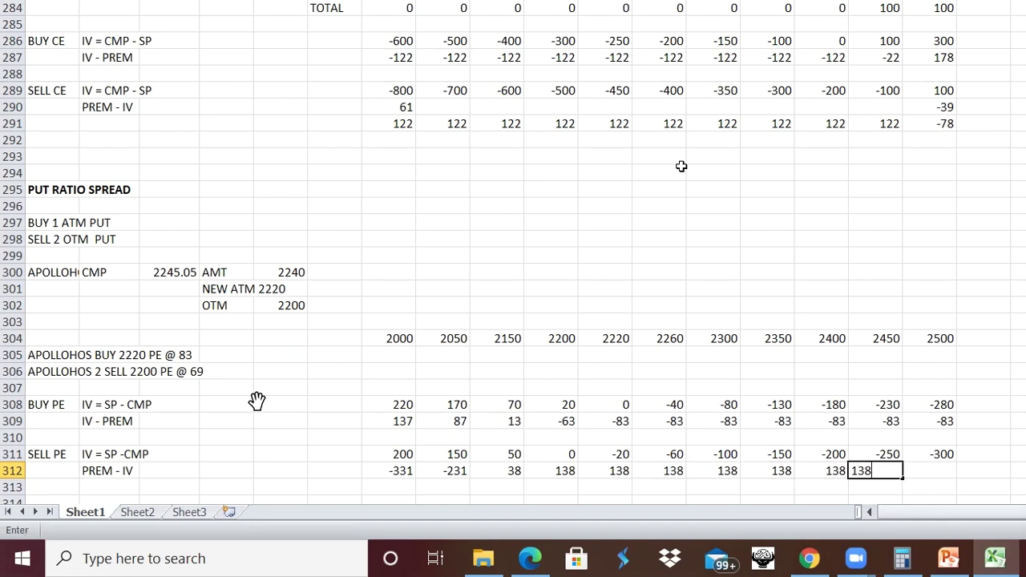
pyautogui.press('Tab')
pyautogui.write('138')
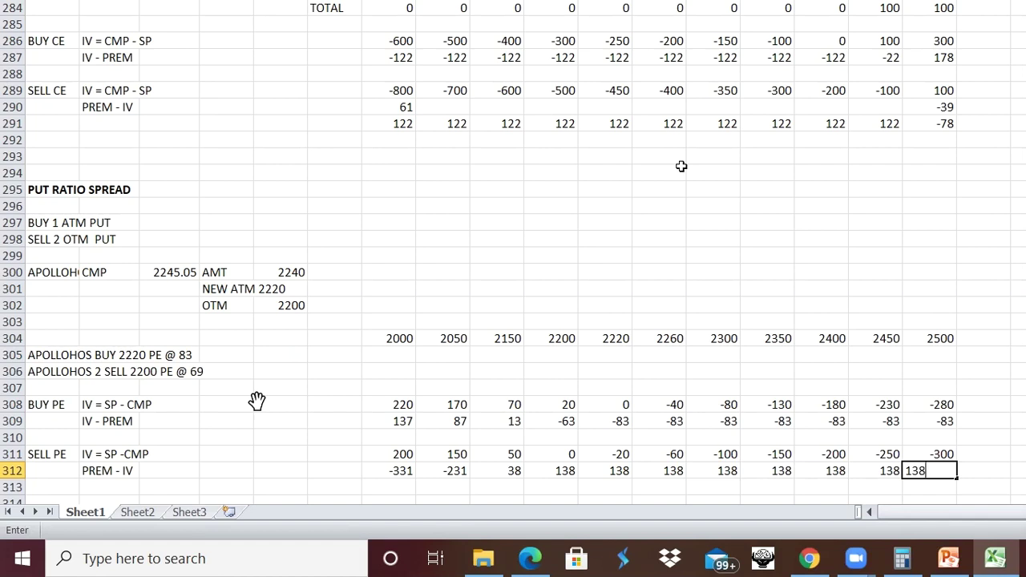
pyautogui.press('Return')
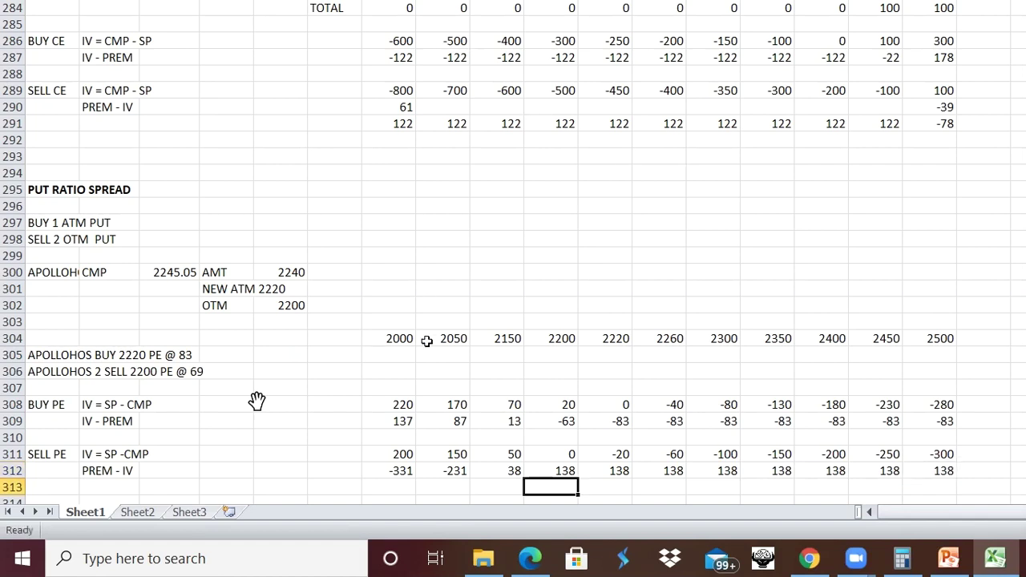
# Calculate =200-69 in G312 and replace it with the sold puts' payoff -262 for the 2000 price level
pyautogui.click(404, 423)
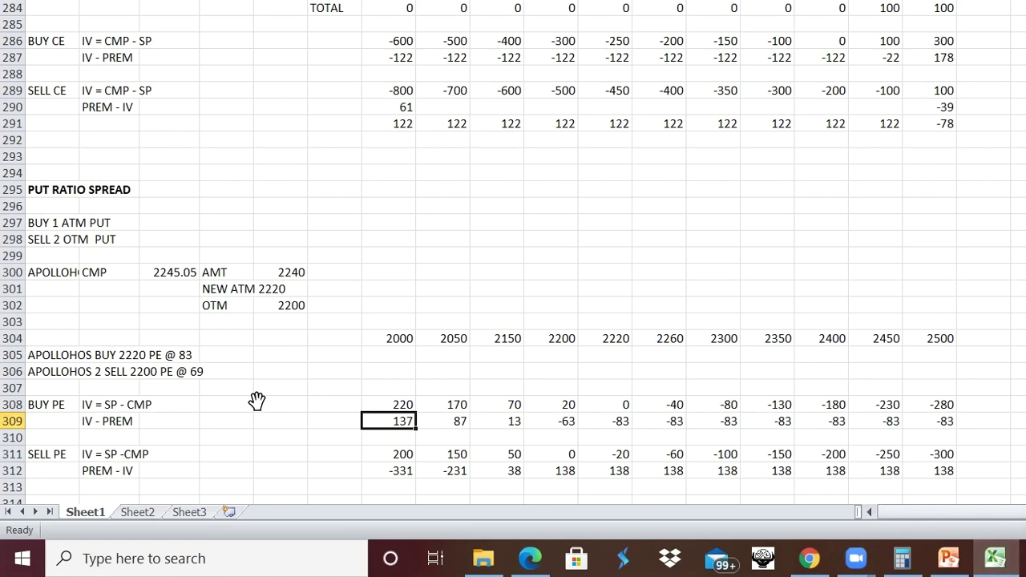
pyautogui.moveTo(228, 281)
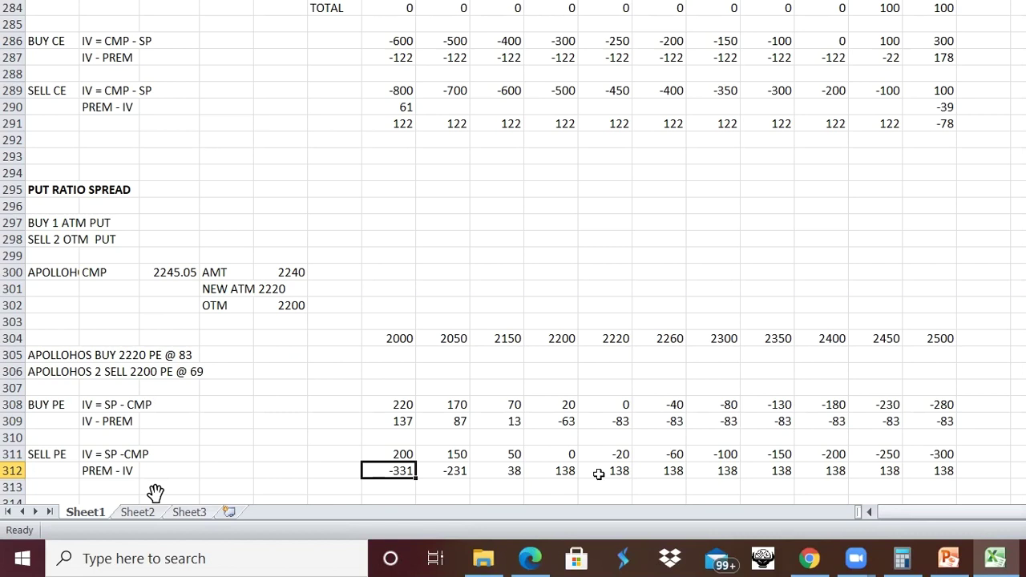
pyautogui.write('=2')
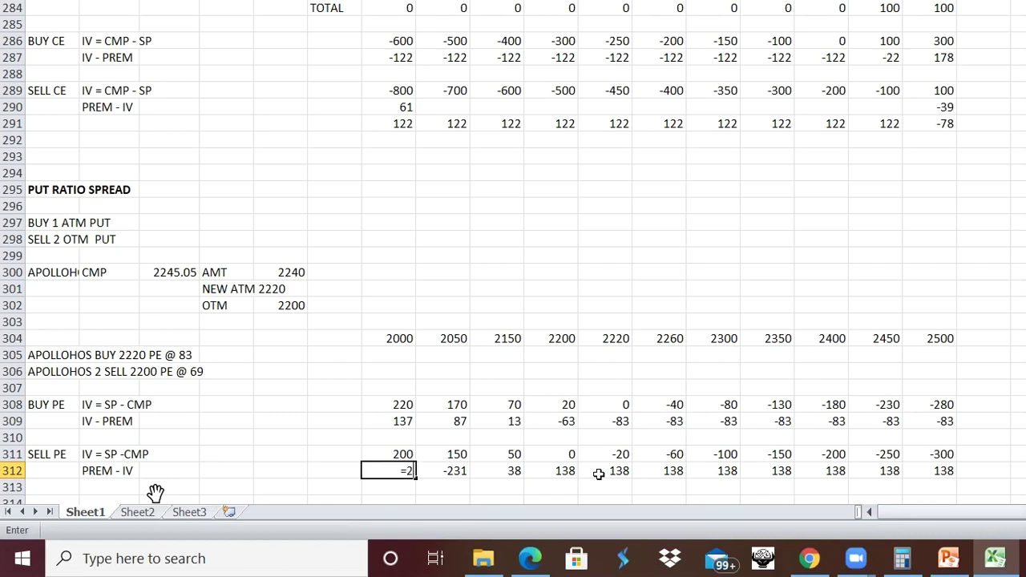
pyautogui.write('00-69')
pyautogui.press('Return')
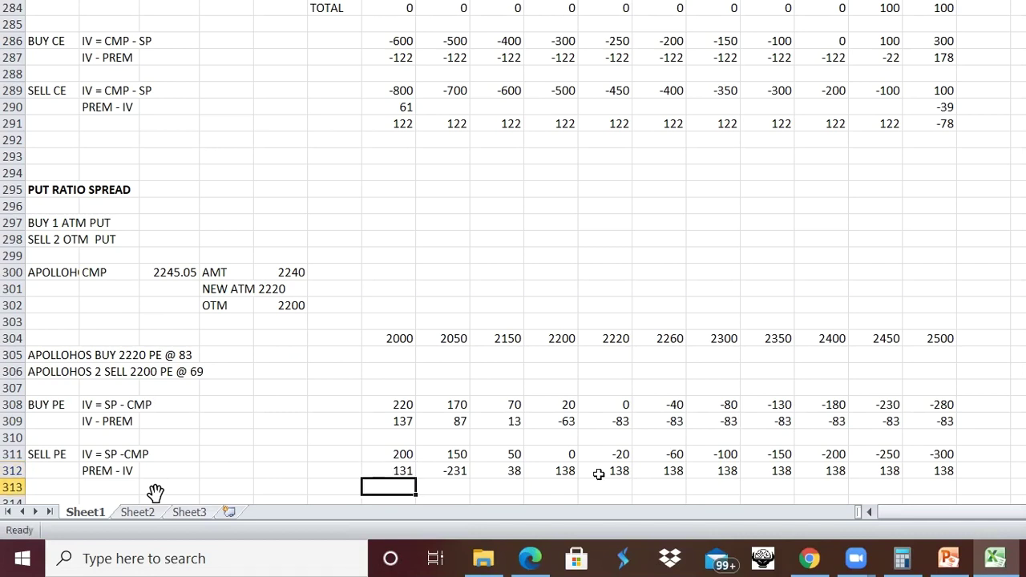
pyautogui.click(405, 473)
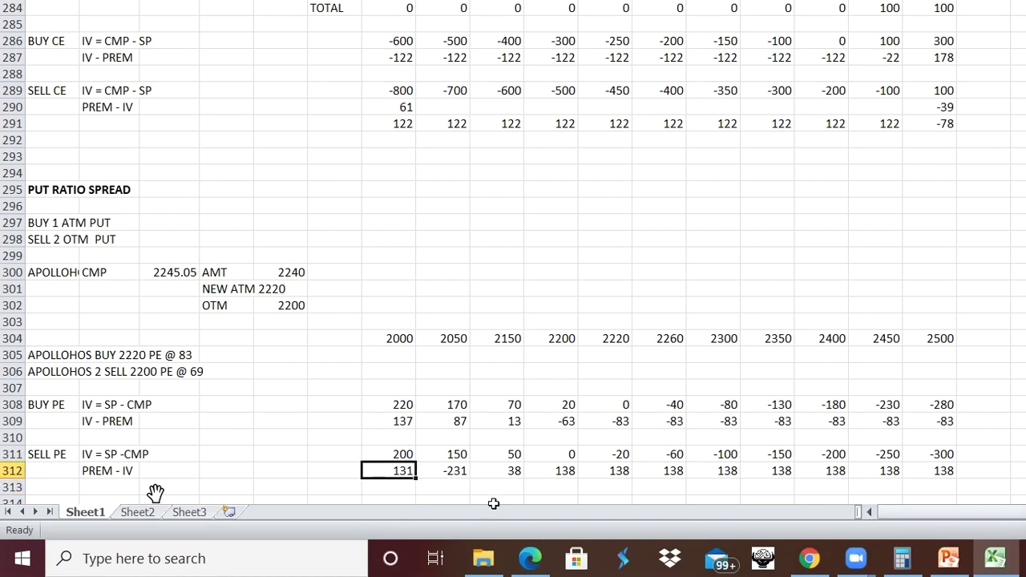
pyautogui.write('-')
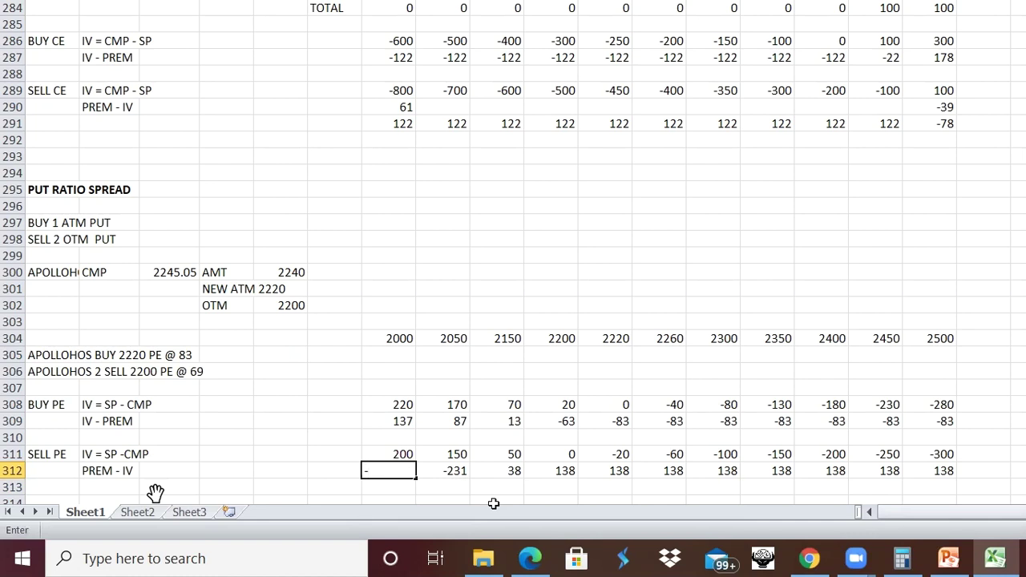
pyautogui.write('262')
pyautogui.press('Return')
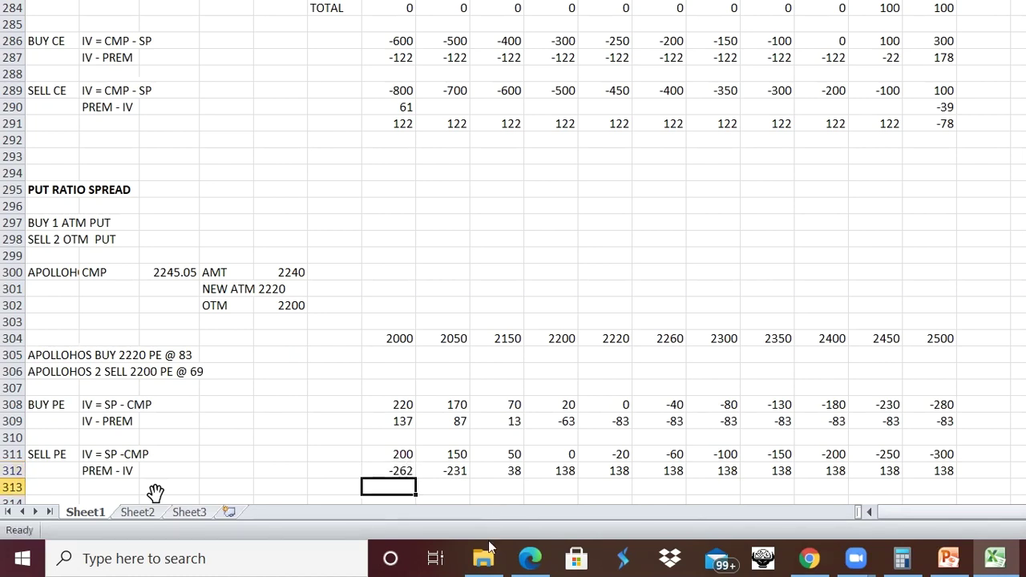
pyautogui.click(513, 490)
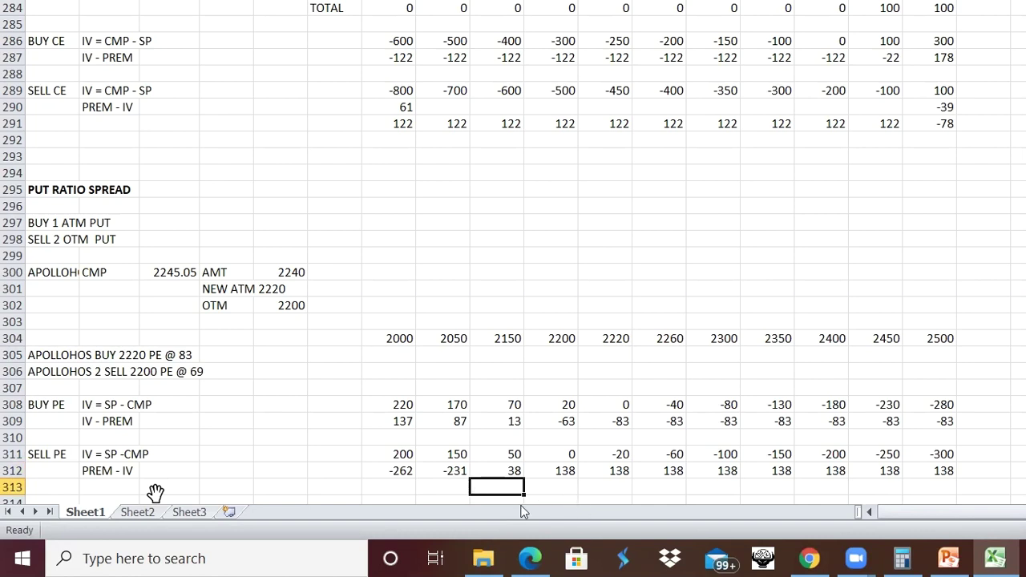
pyautogui.press('Up')
pyautogui.press('Left')
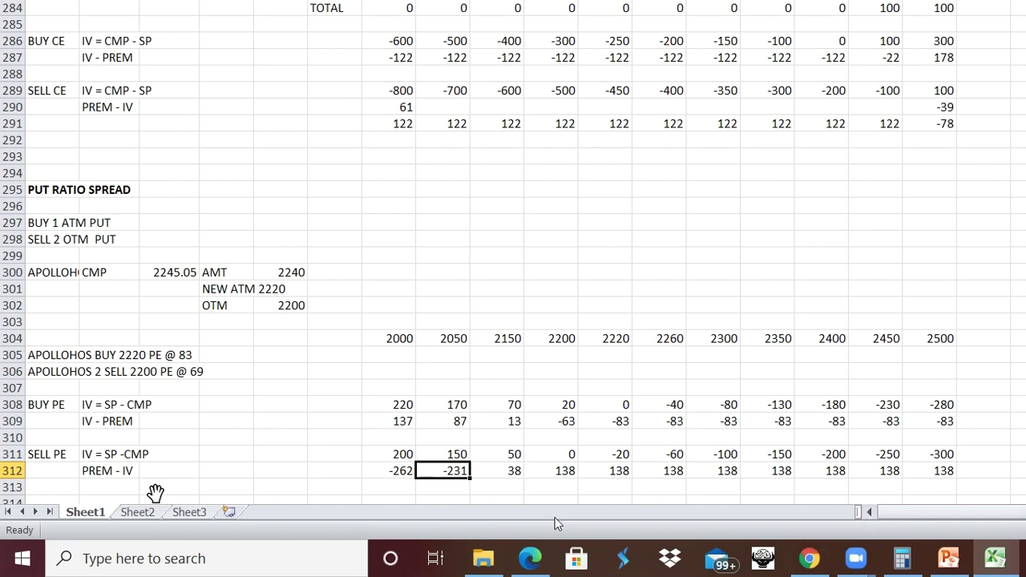
pyautogui.write('-202')
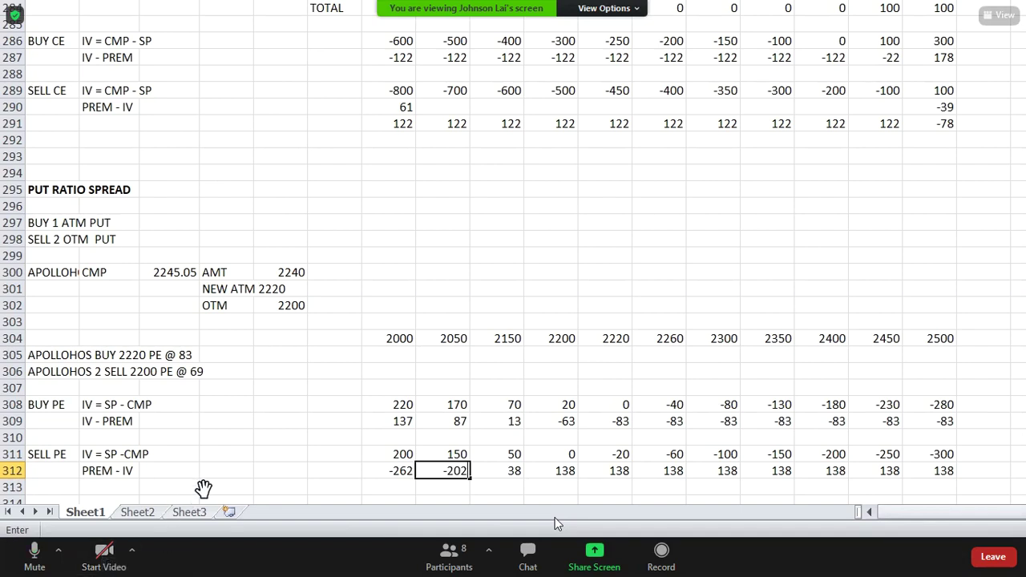
pyautogui.press('BackSpace')
pyautogui.press('BackSpace')
pyautogui.press('BackSpace')
pyautogui.press('BackSpace')
# Calculate =69-150 in H312 and replace it with the sold puts' payoff -162 for the 2050 price level
pyautogui.write('=6')
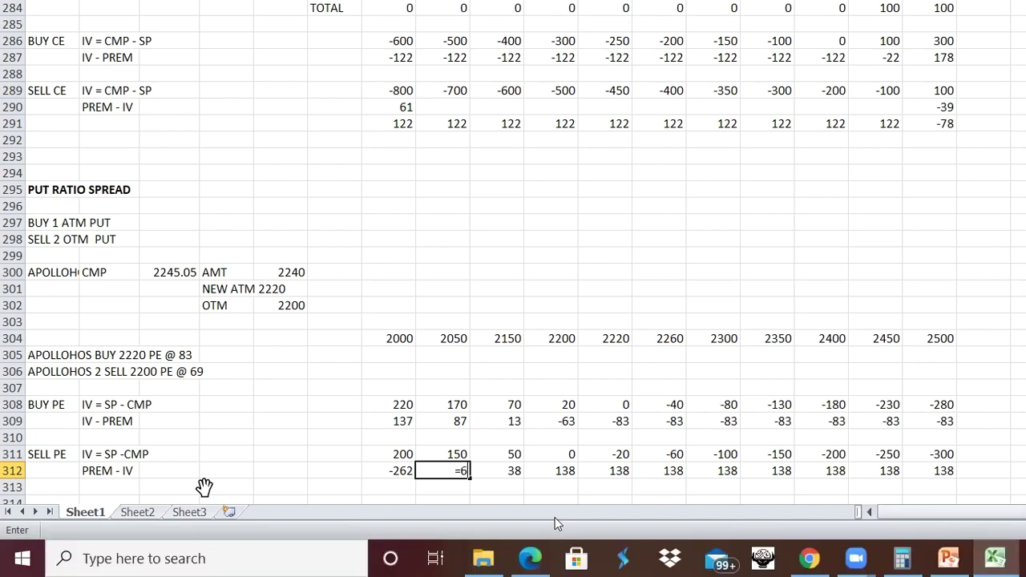
pyautogui.write('9-150')
pyautogui.press('Return')
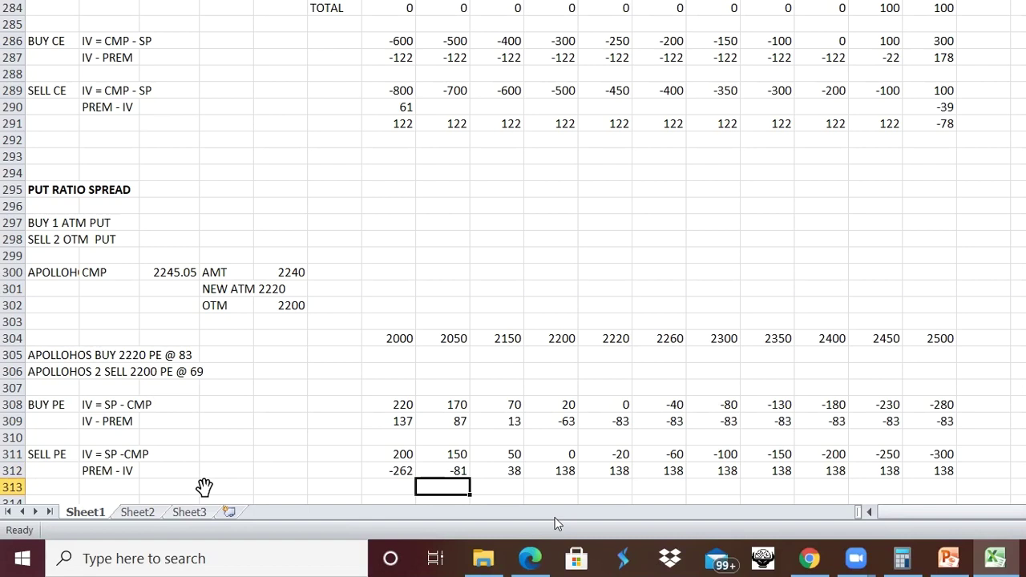
pyautogui.press('Up')
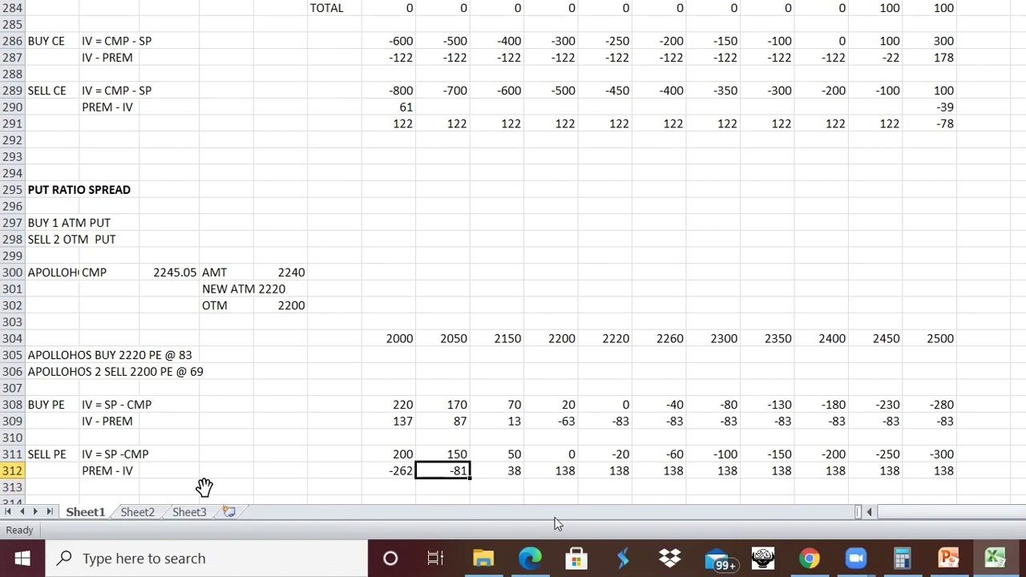
pyautogui.write('-162')
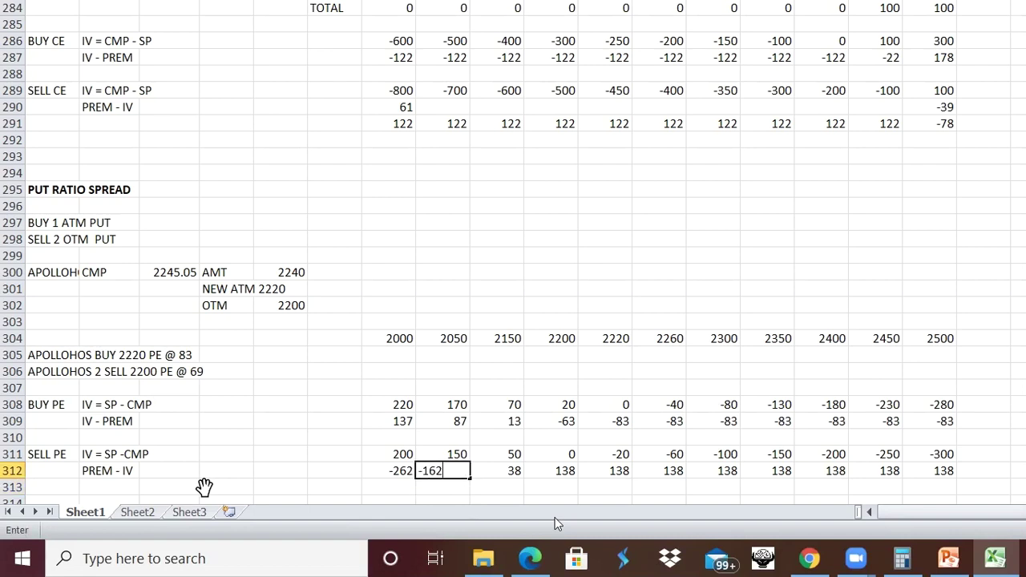
pyautogui.press('Return')
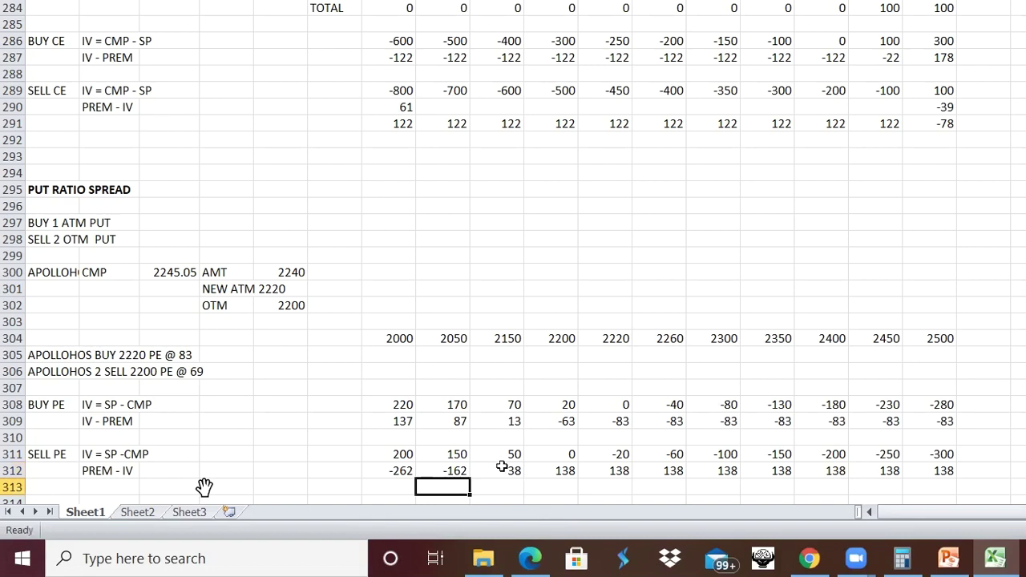
# Check the 2150 price level's payoff in I312 by calculating =69-50, and enter the two-put payoff 38 in its place
pyautogui.press('Up')
pyautogui.press('Right')
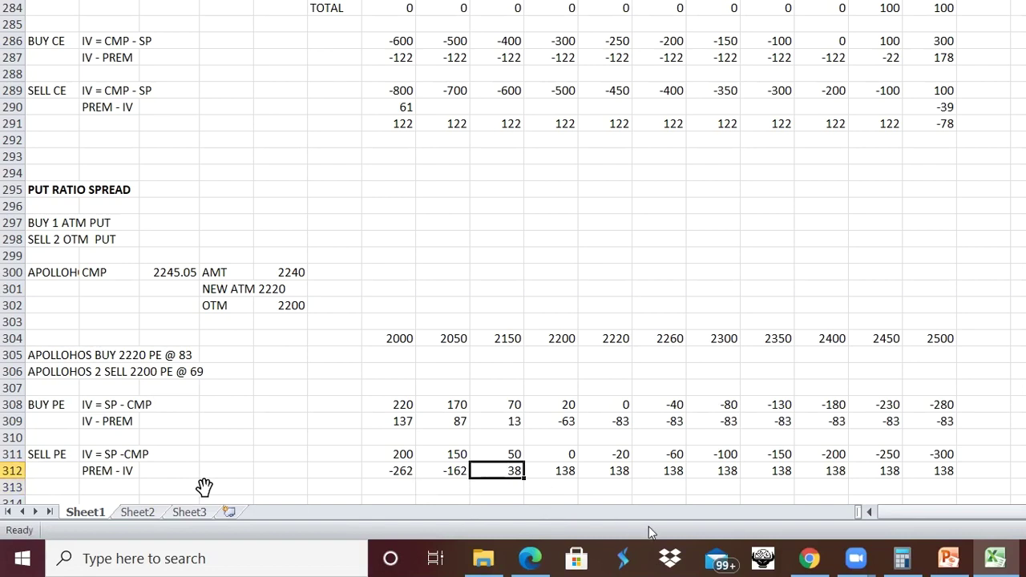
pyautogui.write('=69')
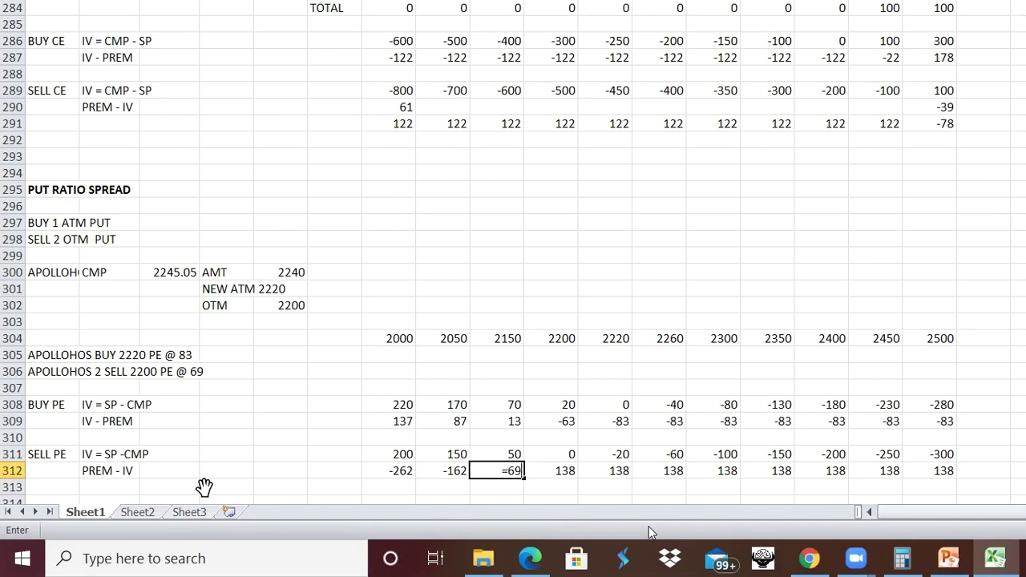
pyautogui.write('-50')
pyautogui.press('Return')
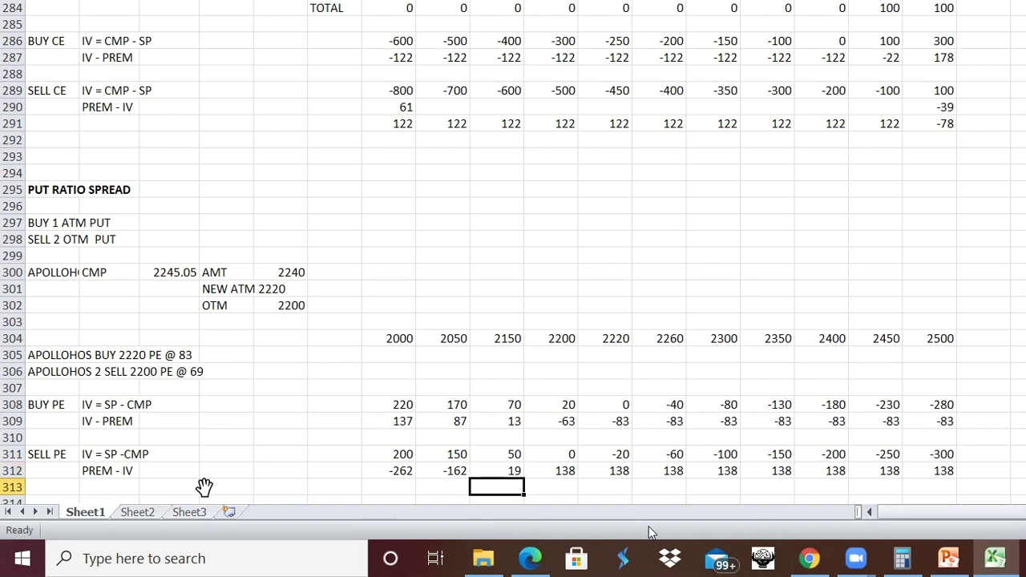
pyautogui.press('Up')
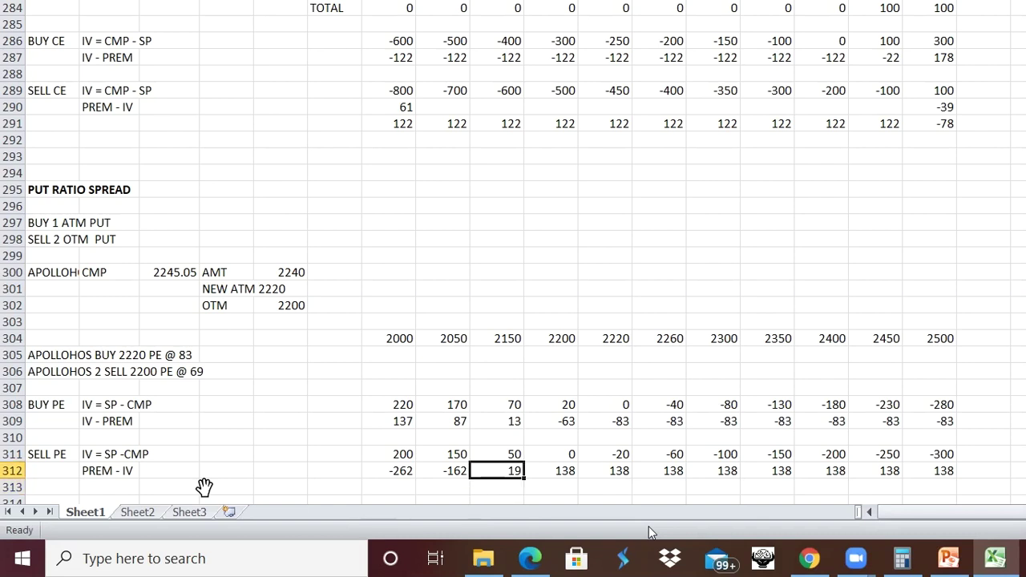
pyautogui.write('38')
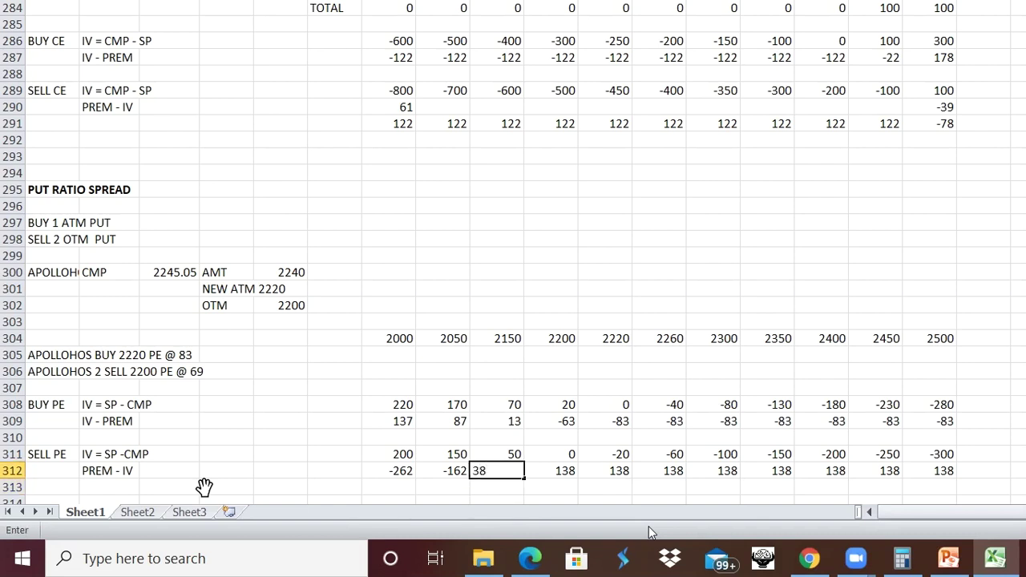
pyautogui.press('Return')
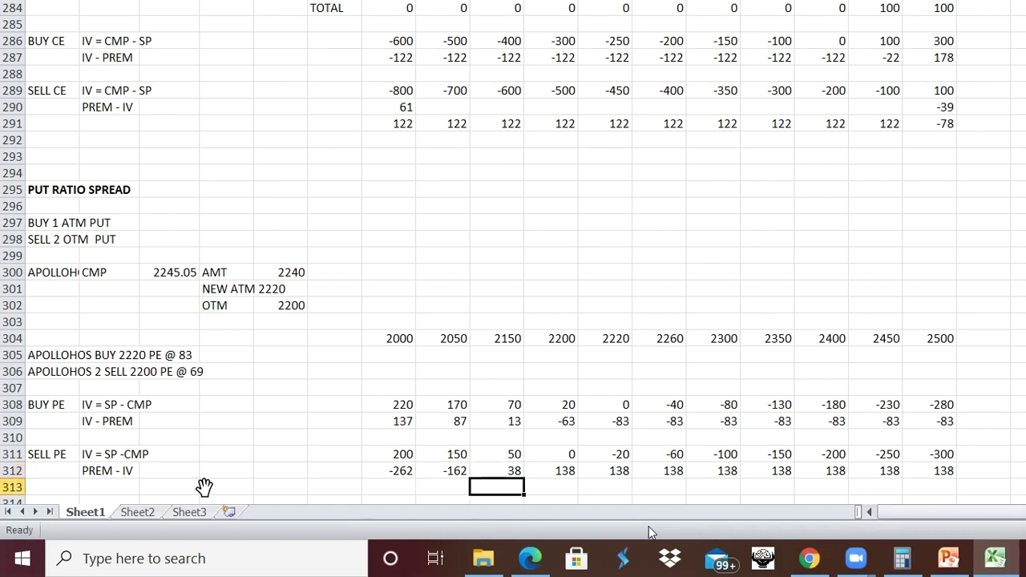
# Copy the sold puts' payoffs from G312:Q312 and paste them as values into the 2 SELL 2200 PE row, starting at G306
pyautogui.click(390, 471)
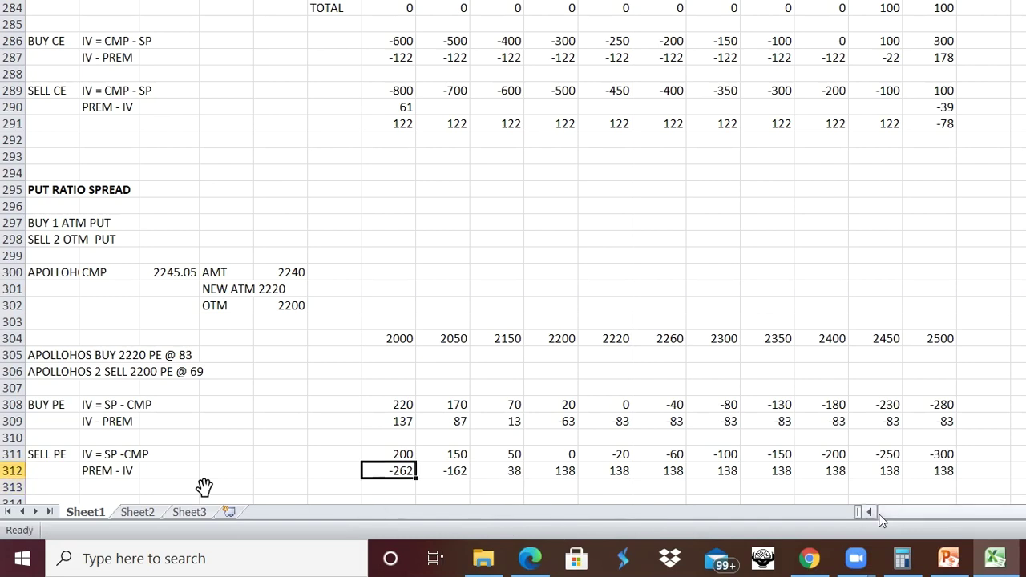
pyautogui.hotkey('shift', 'Right')
pyautogui.hotkey('shift', 'Right')
pyautogui.hotkey('shift', 'Right')
pyautogui.hotkey('shift', 'Right')
pyautogui.hotkey('shift', 'Right')
pyautogui.hotkey('shift', 'Right')
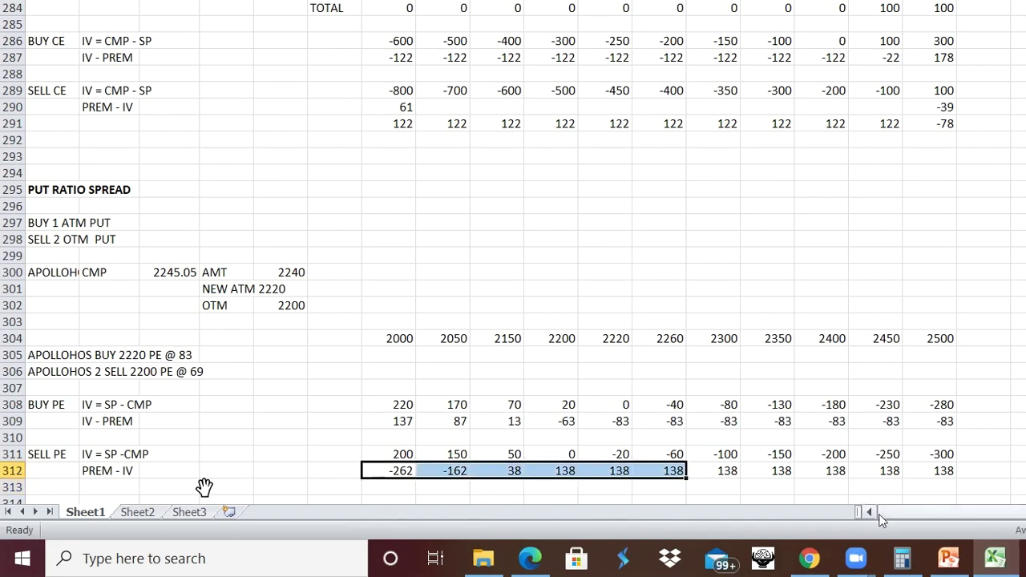
pyautogui.hotkey('shift', 'Right')
pyautogui.hotkey('shift', 'Right')
pyautogui.hotkey('shift', 'Right')
pyautogui.hotkey('shift', 'Right')
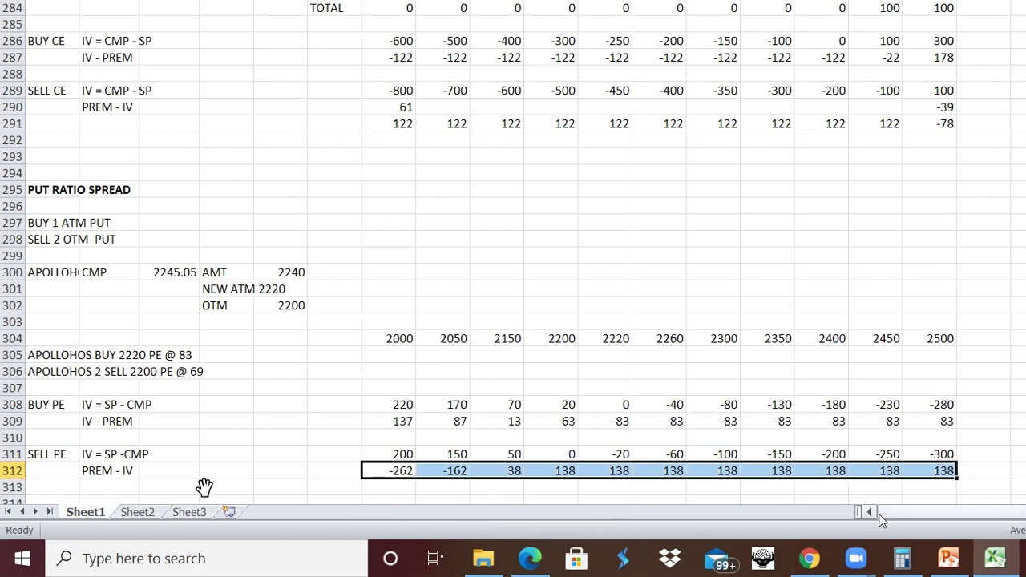
pyautogui.hotkey('ctrl', 'c')
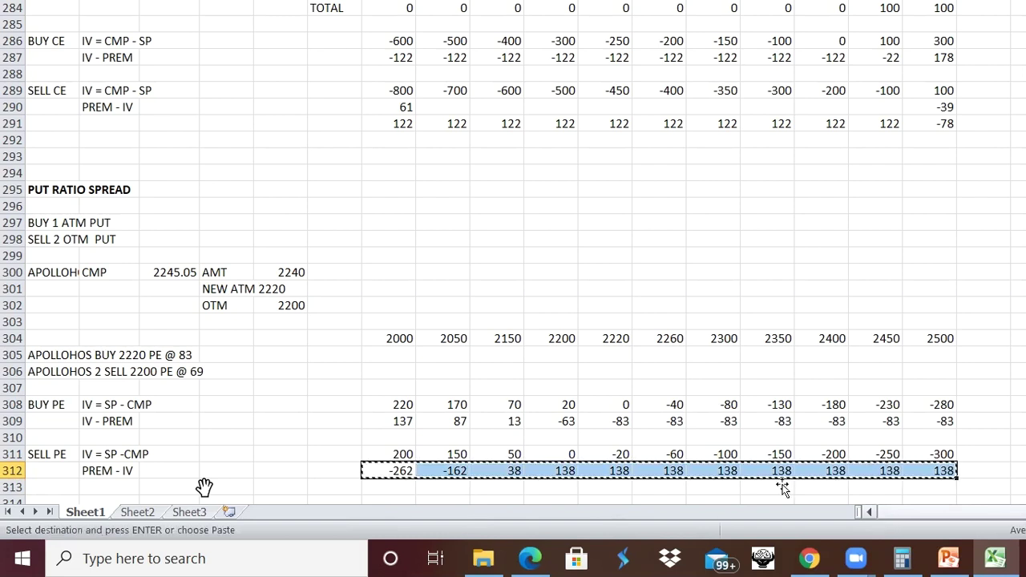
pyautogui.click(399, 373)
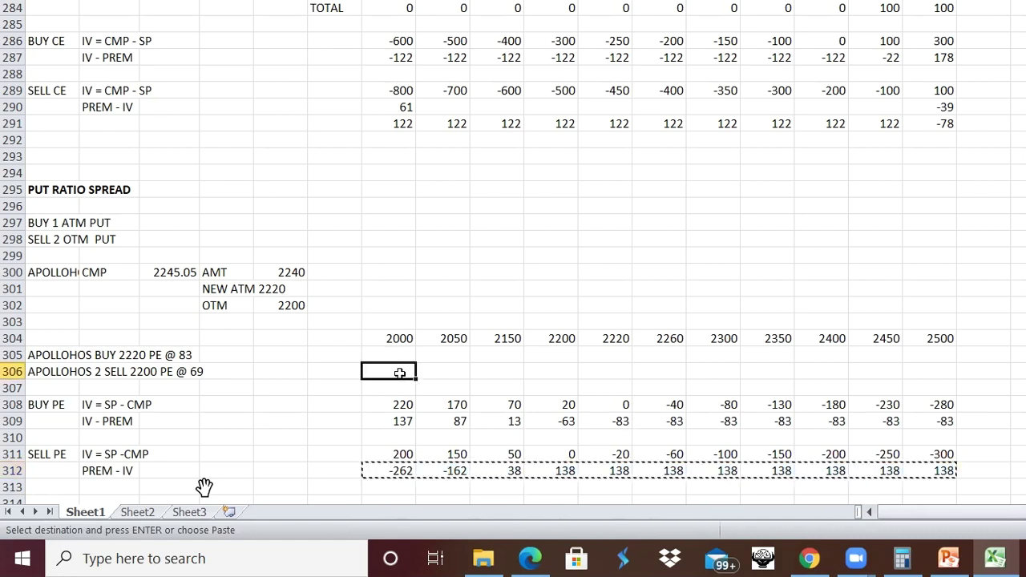
pyautogui.rightClick(400, 373)
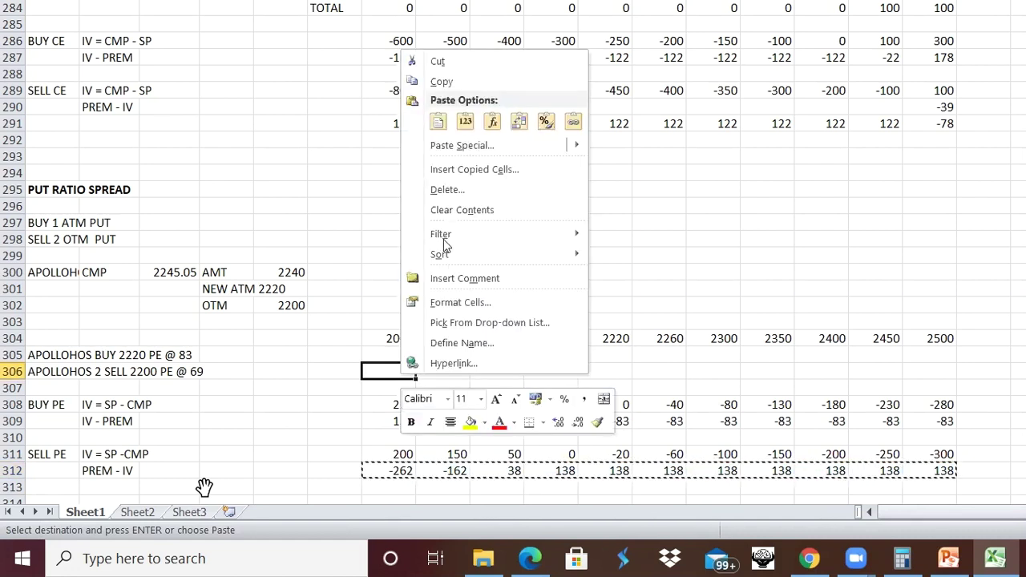
pyautogui.click(465, 121)
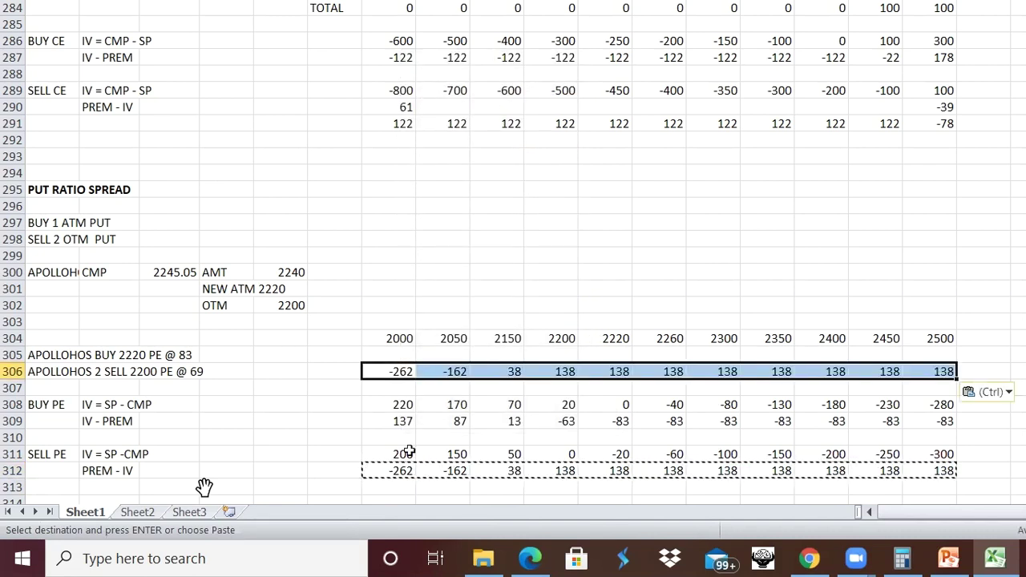
# Copy the bought put's payoffs from G309:Q309 and paste them as values into the BUY 2220 PE row, starting at G305
pyautogui.press('Down')
pyautogui.press('Down')
pyautogui.press('Down')
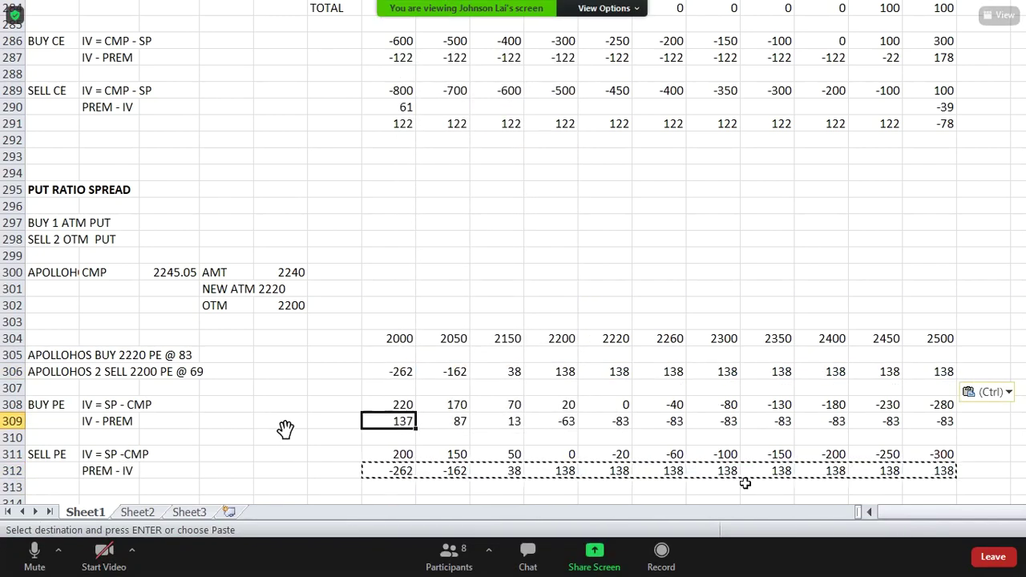
pyautogui.hotkey('shift', 'Right')
pyautogui.hotkey('shift', 'Right')
pyautogui.hotkey('shift', 'Right')
pyautogui.hotkey('shift', 'Right')
pyautogui.hotkey('shift', 'Right')
pyautogui.hotkey('shift', 'Right')
pyautogui.hotkey('shift', 'Right')
pyautogui.hotkey('shift', 'Right')
pyautogui.hotkey('shift', 'Right')
pyautogui.hotkey('shift', 'Right')
pyautogui.hotkey('shift', 'Right')
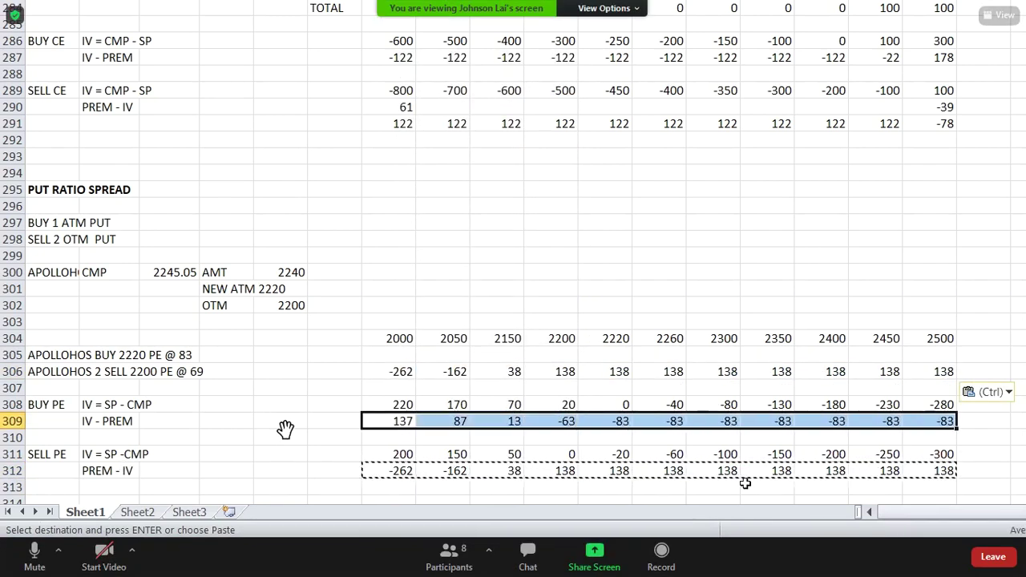
pyautogui.hotkey('shift', 'Left')
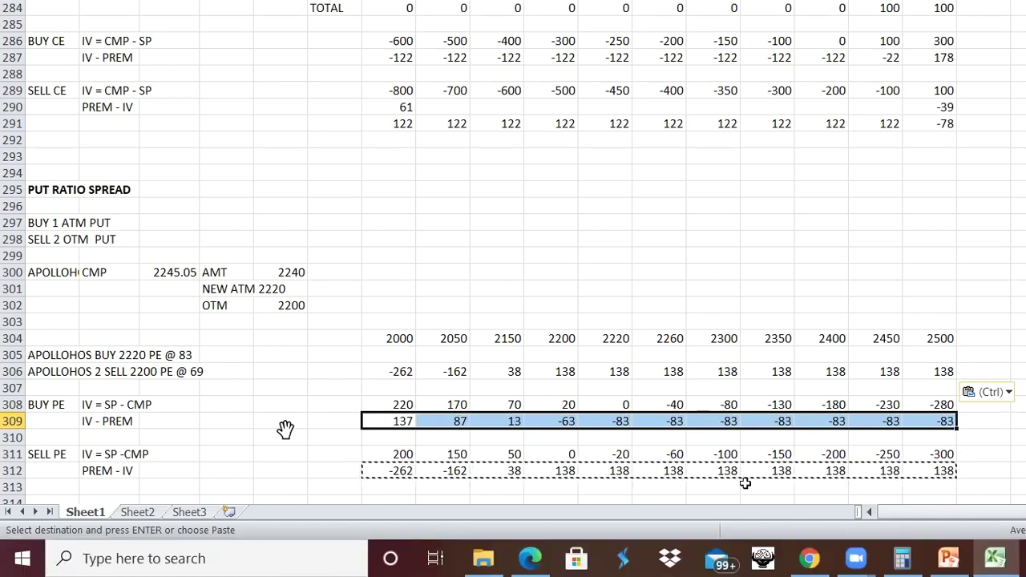
pyautogui.hotkey('ctrl', 'c')
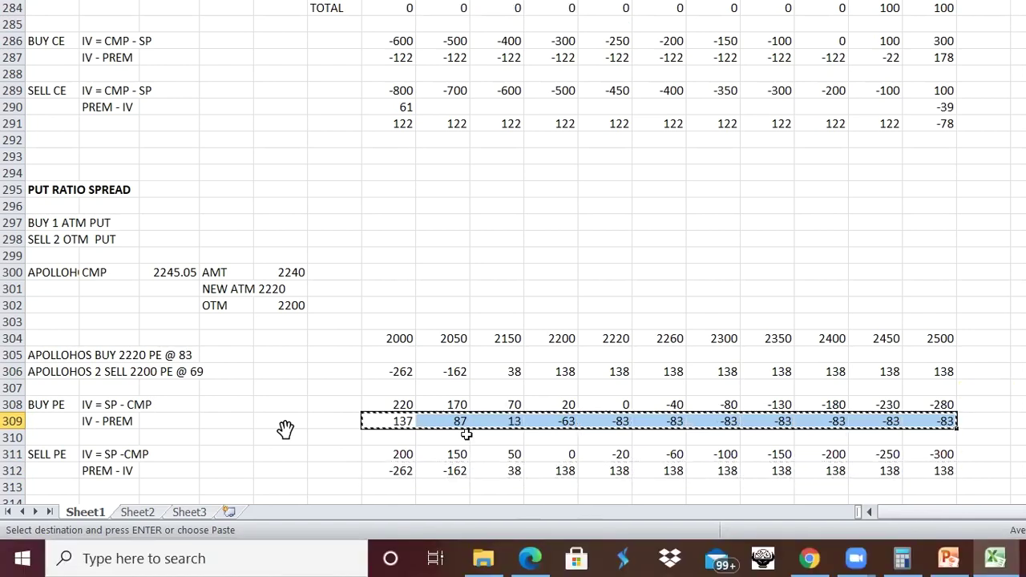
pyautogui.rightClick(388, 359)
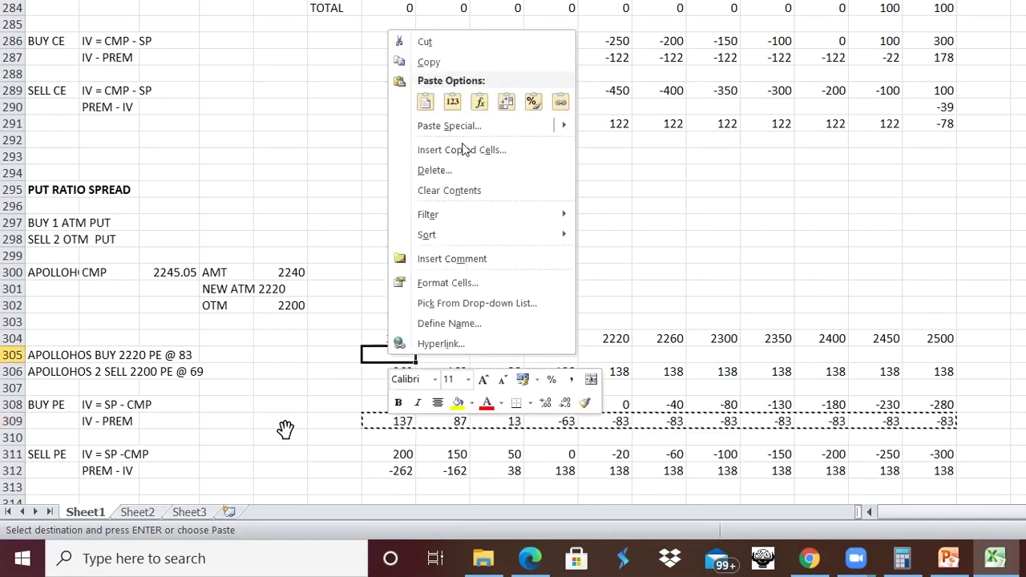
pyautogui.click(455, 99)
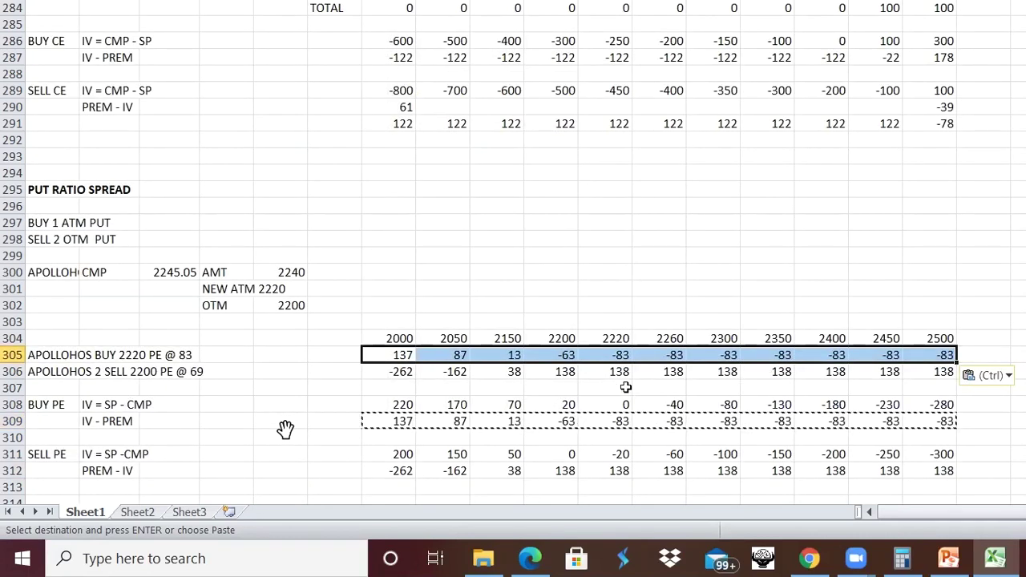
# Insert a blank row at row 305, between the price levels and the BUY 2220 PE row
pyautogui.click(626, 388)
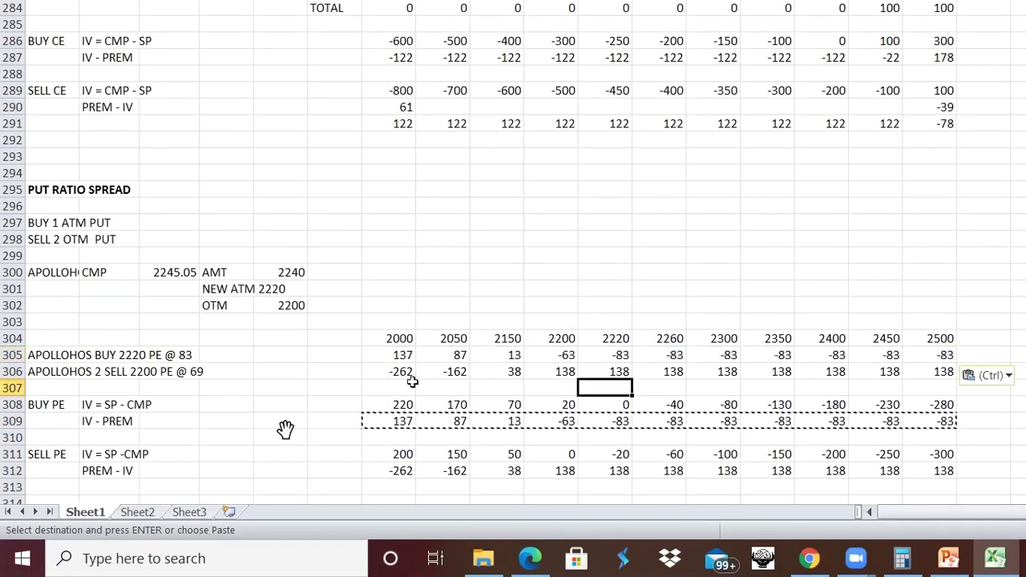
pyautogui.click(351, 391)
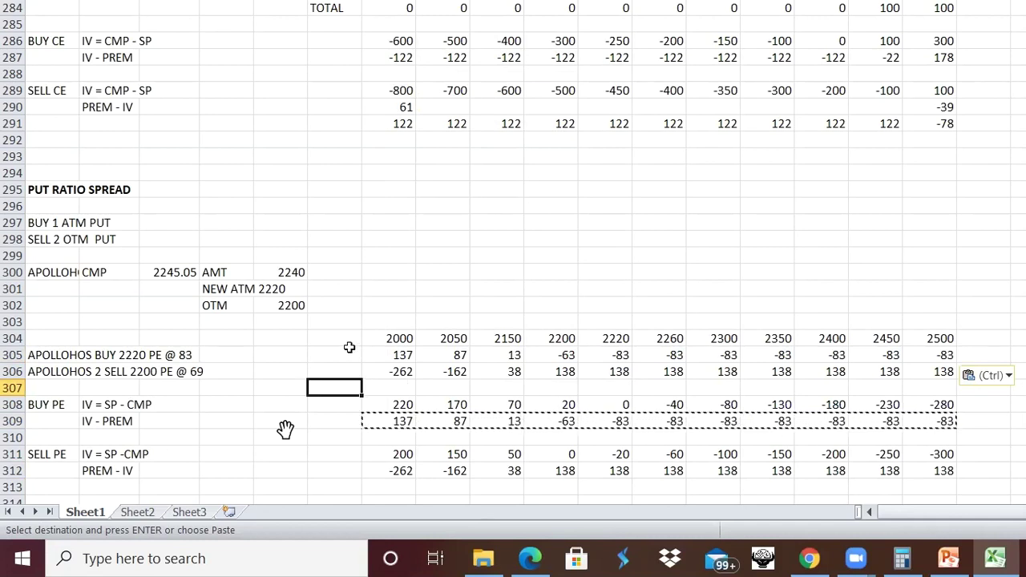
pyautogui.click(350, 353)
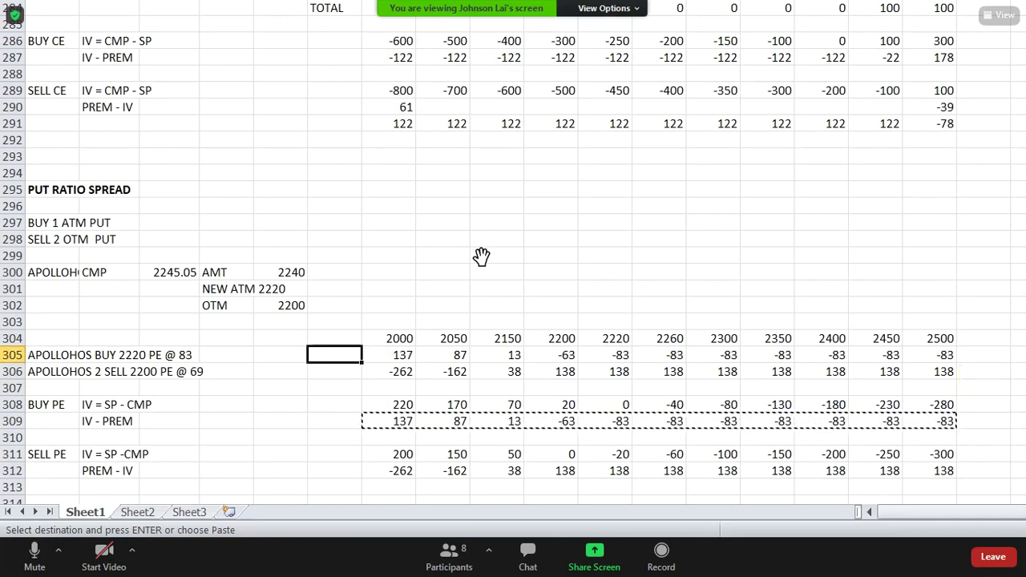
pyautogui.hotkey('alt', 'i')
pyautogui.press('r')
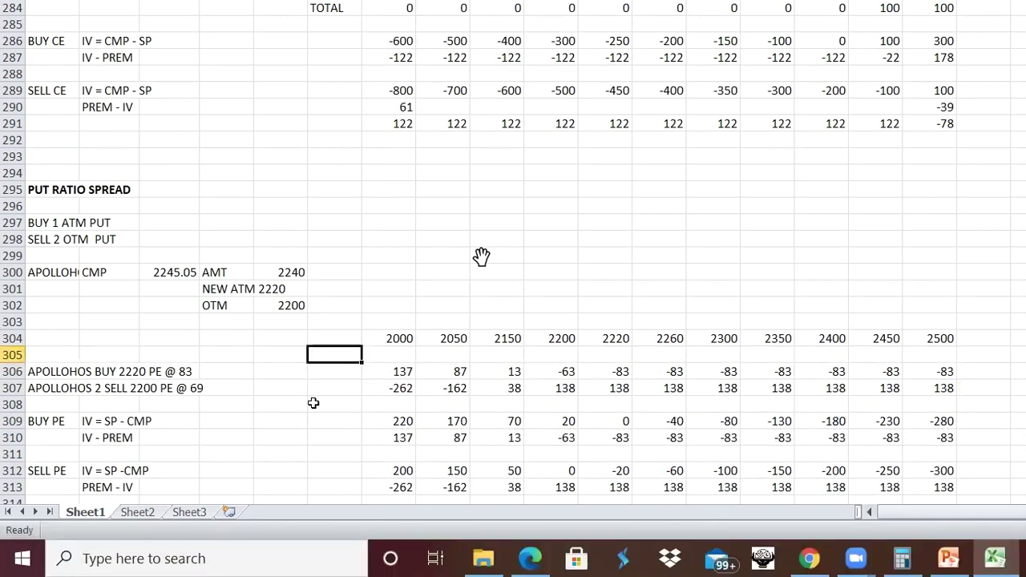
# Enter the label TOTAL in F308 and insert a blank row at row 309, above the BUY PE calculations
pyautogui.click(343, 405)
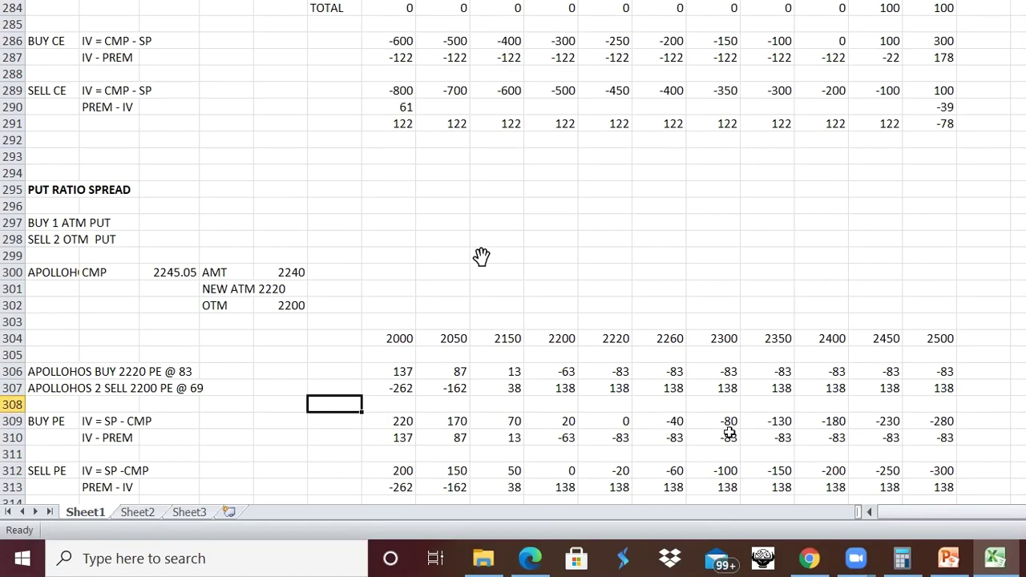
pyautogui.write('TOTAL')
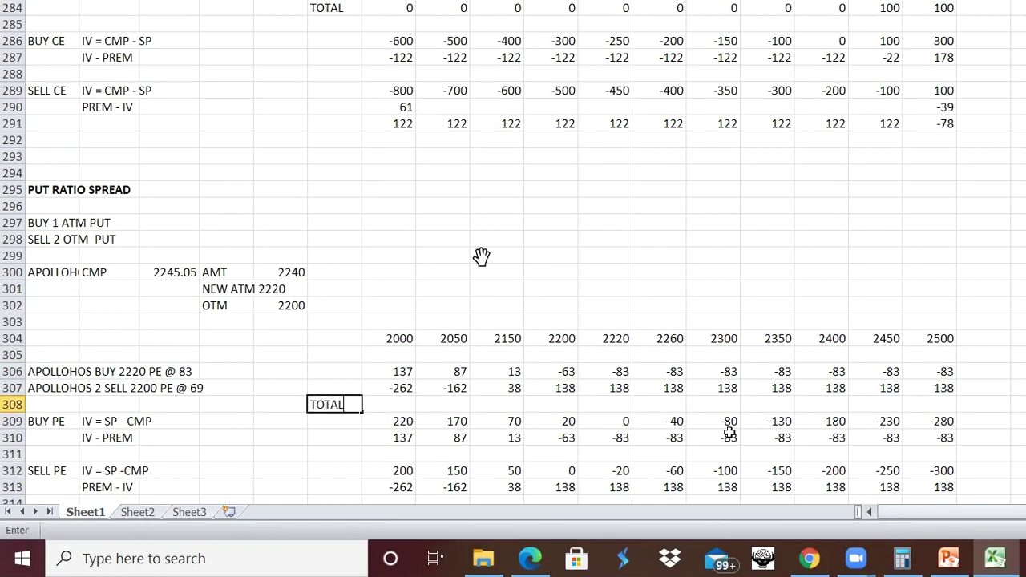
pyautogui.press('Tab')
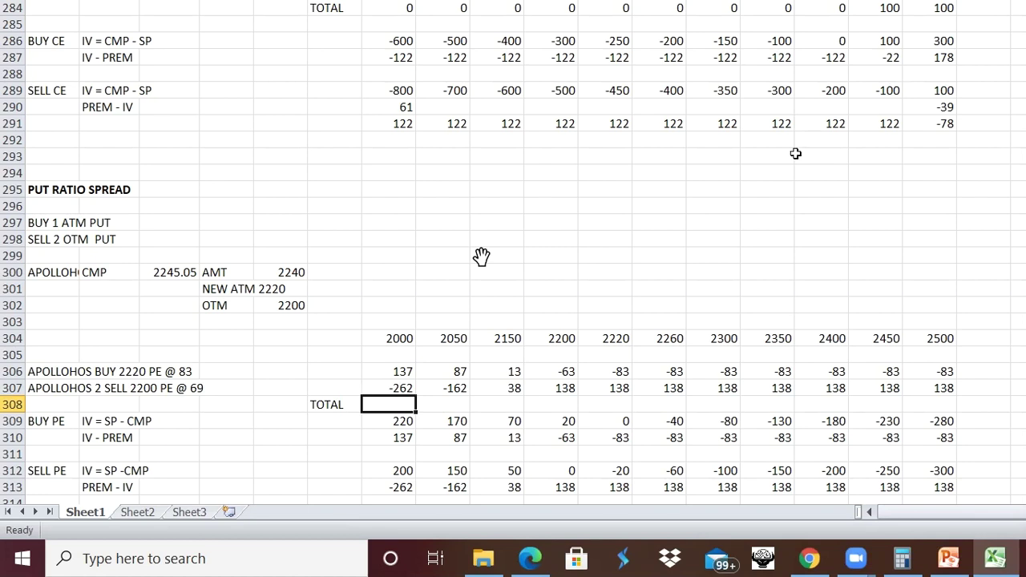
pyautogui.press('Return')
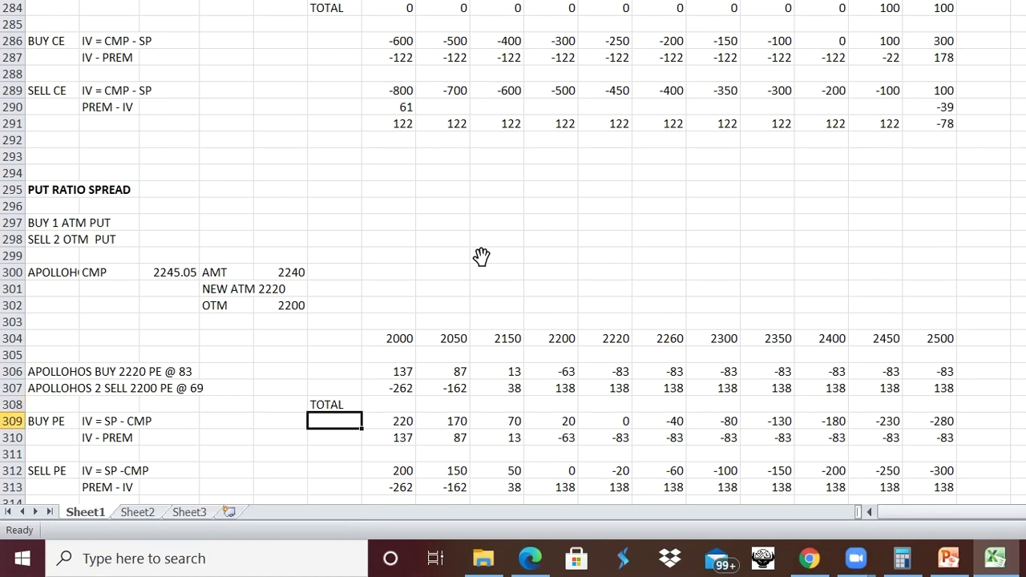
pyautogui.hotkey('alt', 'i')
pyautogui.press('r')
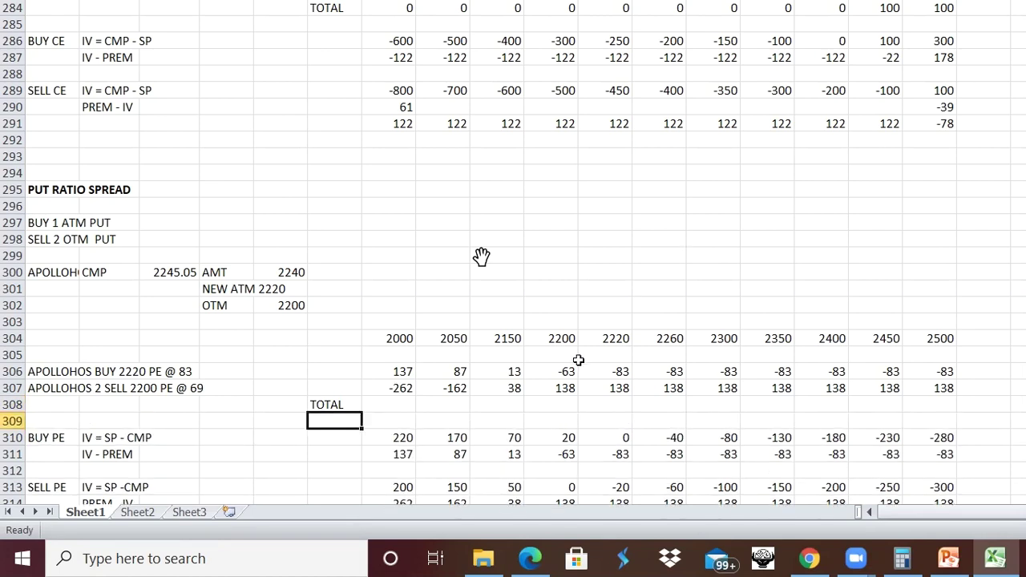
# Fill the TOTAL row G308:Q308 with SUM formulas adding rows 306 and 307 for each price level from 2000 to 2500
pyautogui.scroll(-3, 481, 256)
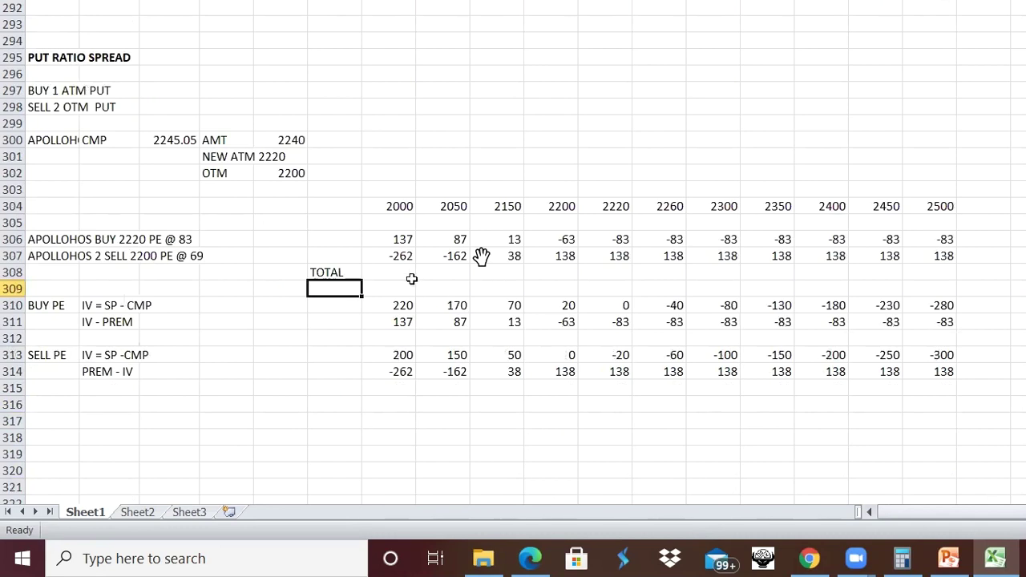
pyautogui.press('Up')
pyautogui.press('Right')
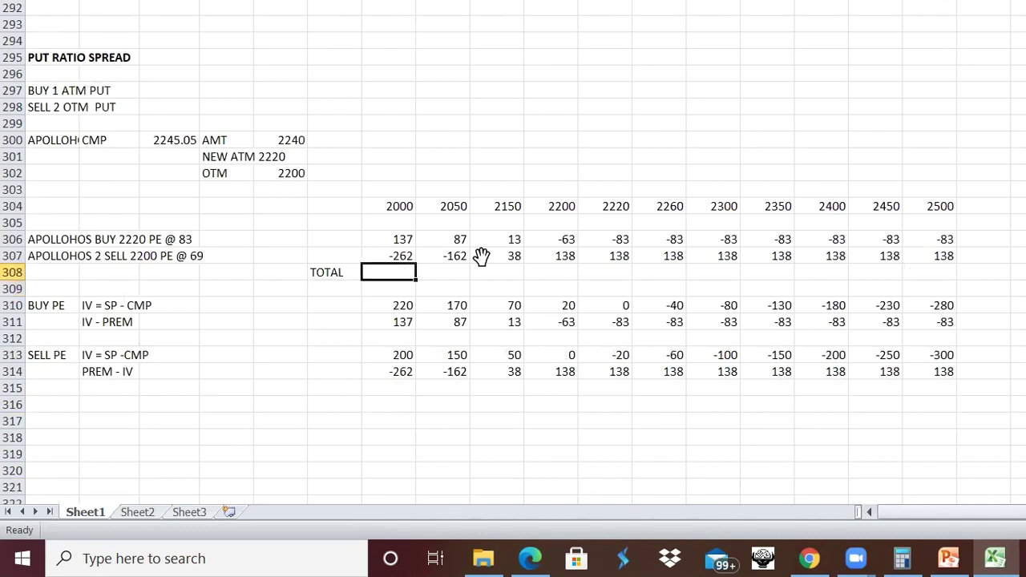
pyautogui.hotkey('alt', '=')
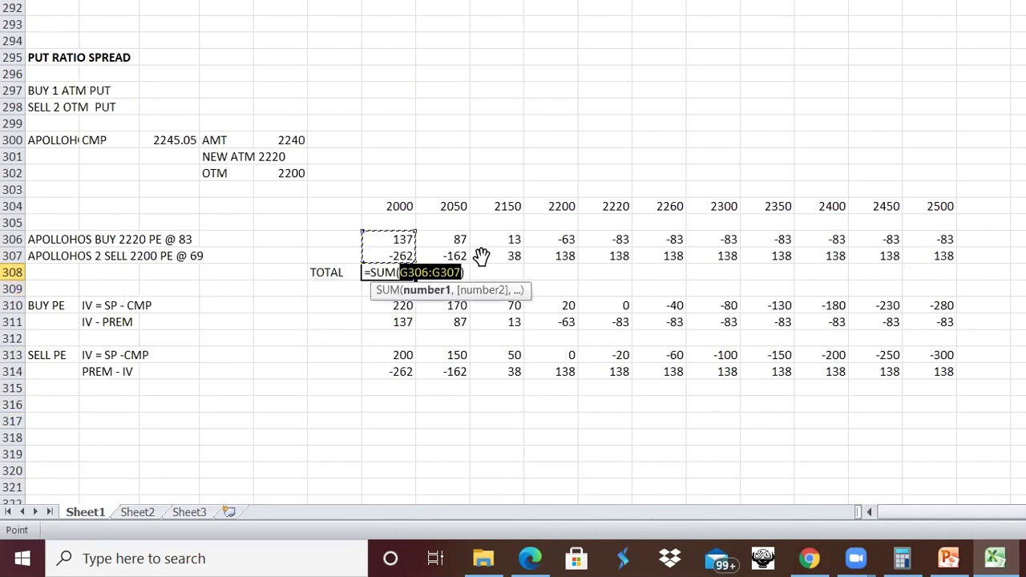
pyautogui.press('Tab')
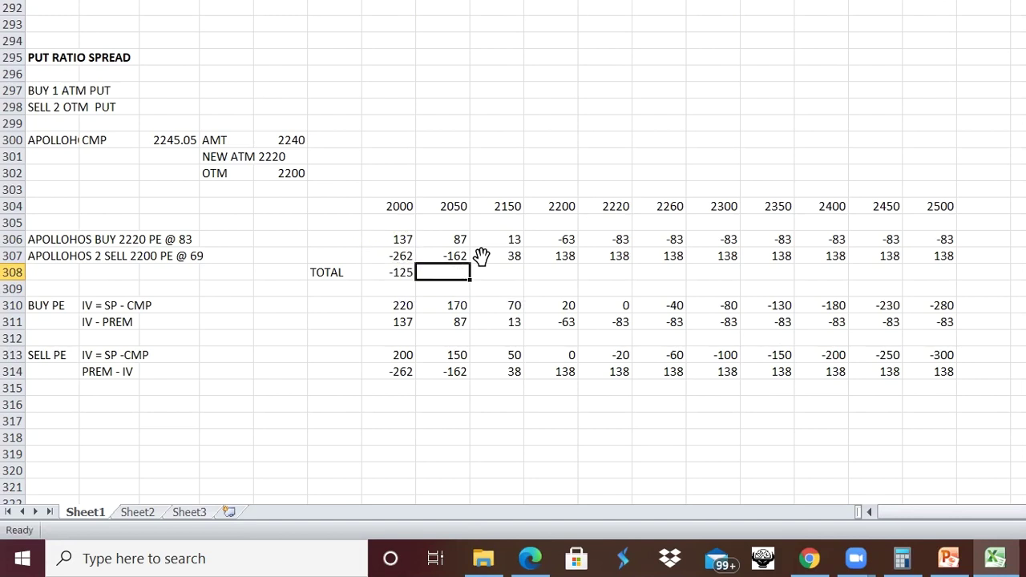
pyautogui.hotkey('alt', '=')
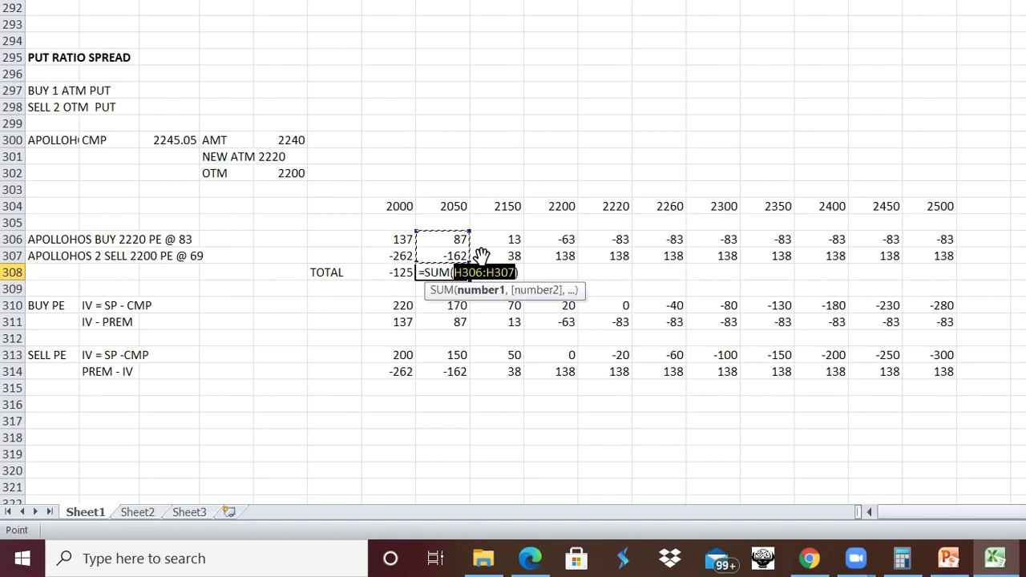
pyautogui.press('Tab')
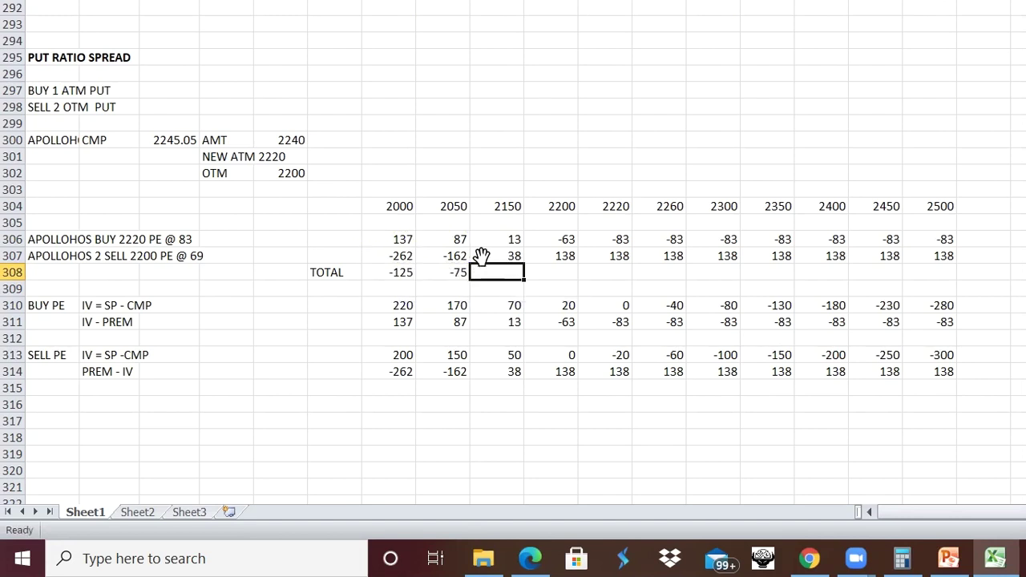
pyautogui.hotkey('alt', '=')
pyautogui.press('Tab')
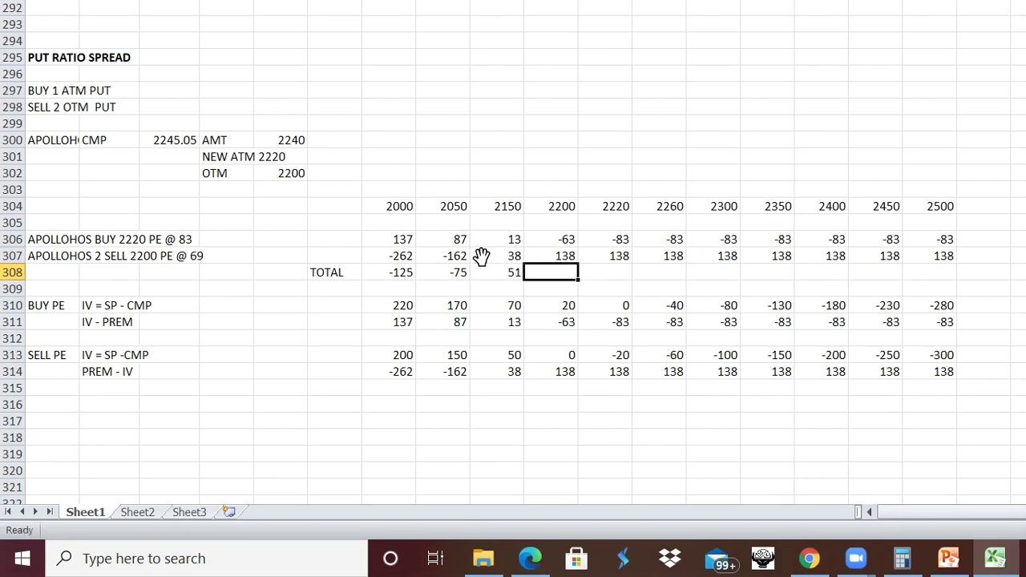
pyautogui.hotkey('alt', '=')
pyautogui.press('Tab')
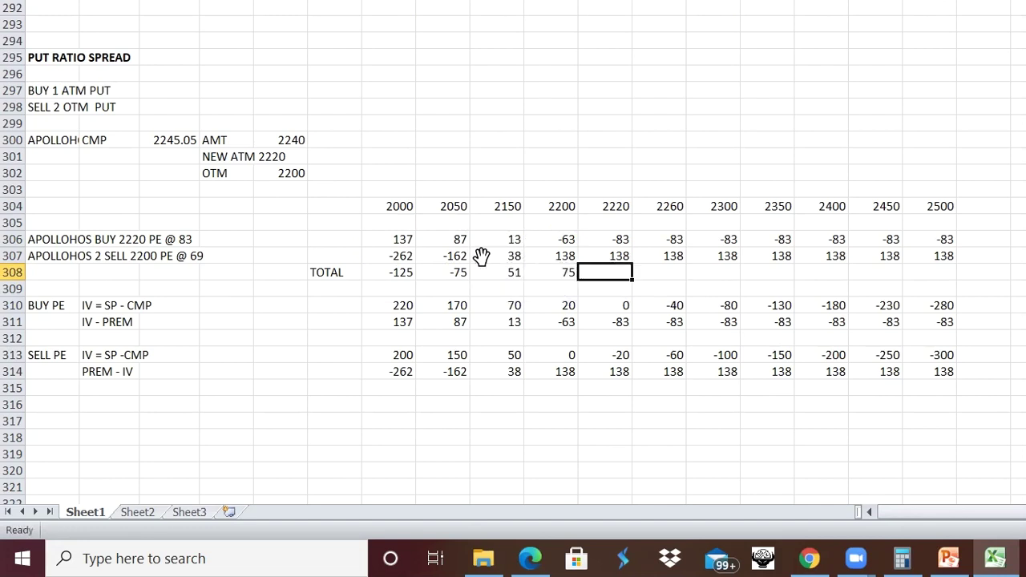
pyautogui.hotkey('alt', '=')
pyautogui.press('Tab')
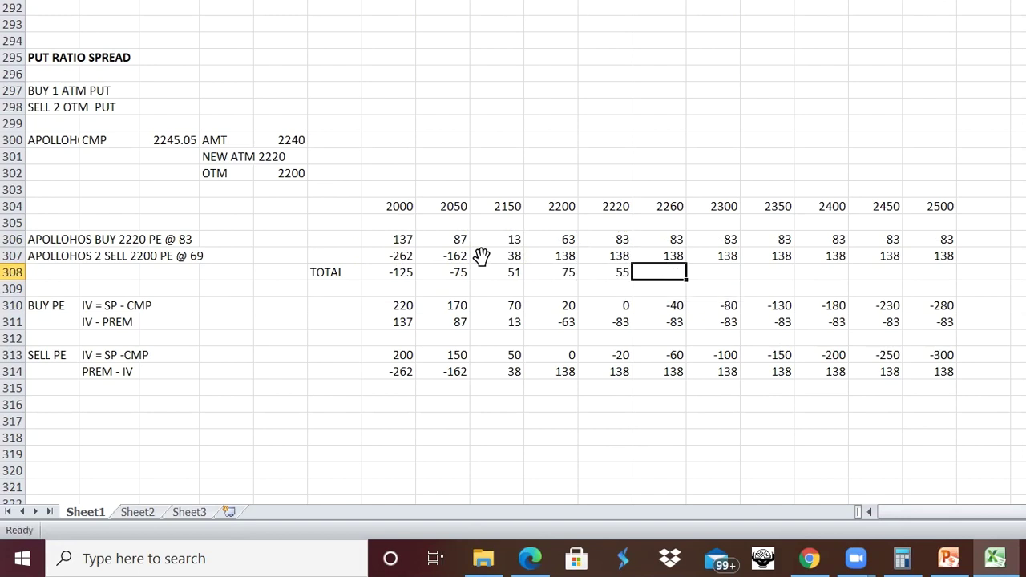
pyautogui.hotkey('alt', '=')
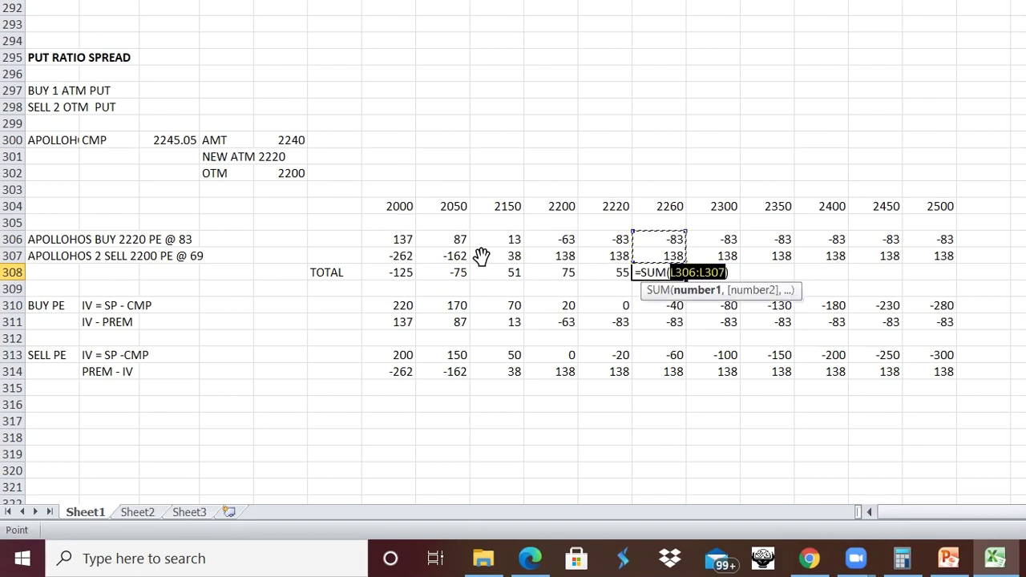
pyautogui.press('Tab')
pyautogui.hotkey('alt', '=')
pyautogui.press('Tab')
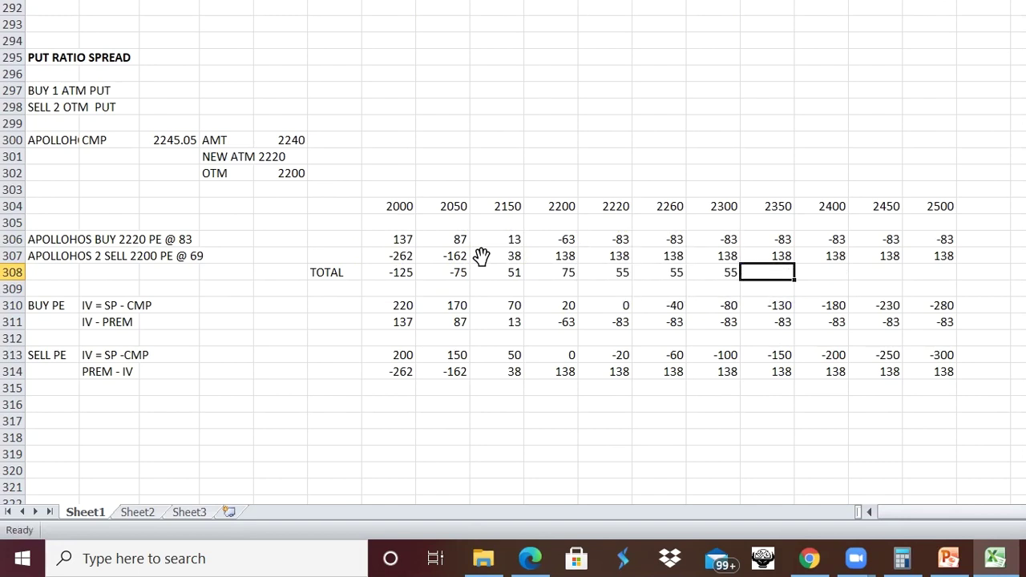
pyautogui.hotkey('alt', '=')
pyautogui.press('Tab')
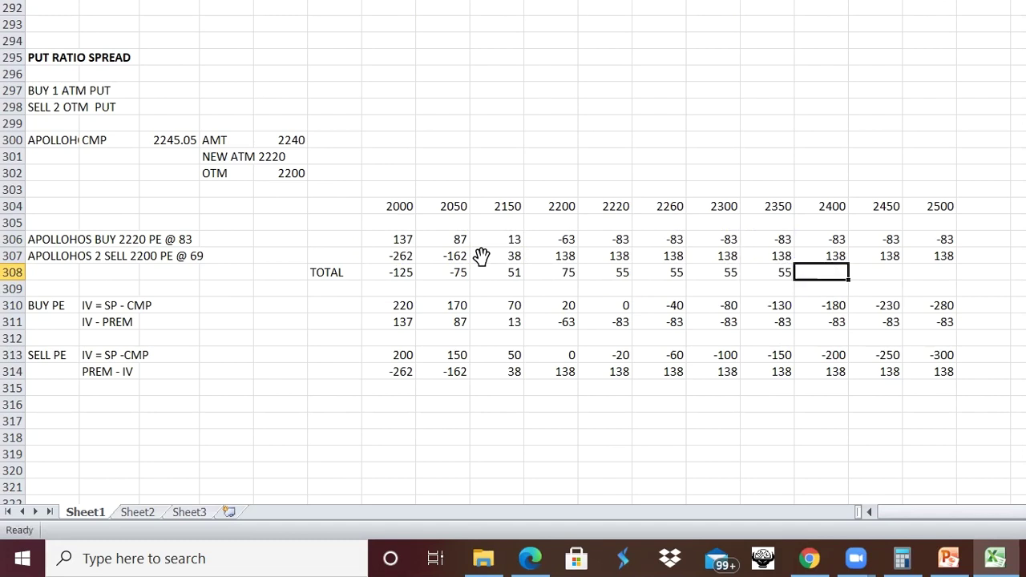
pyautogui.hotkey('alt', '=')
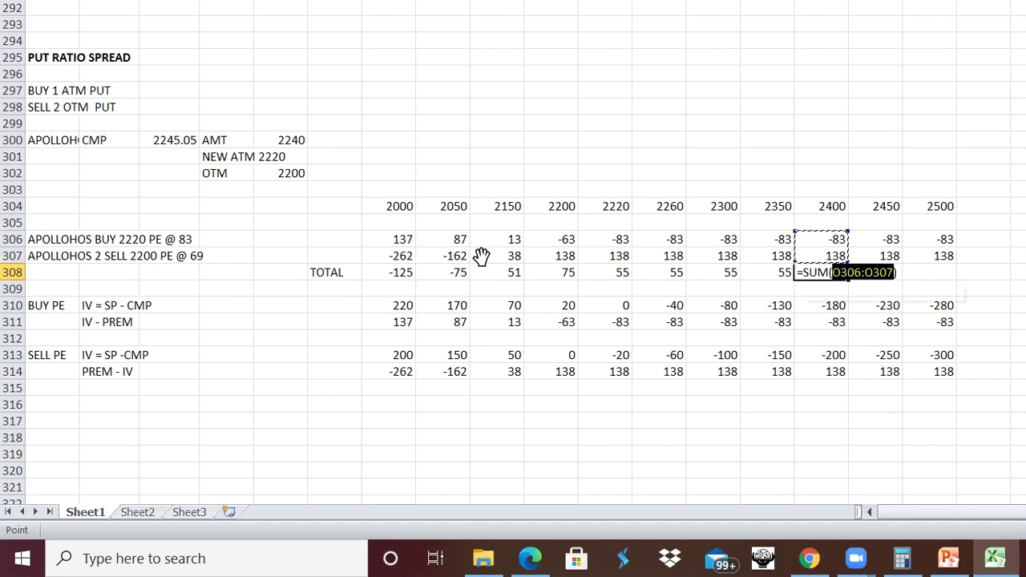
pyautogui.press('Tab')
pyautogui.hotkey('alt', '=')
pyautogui.press('Tab')
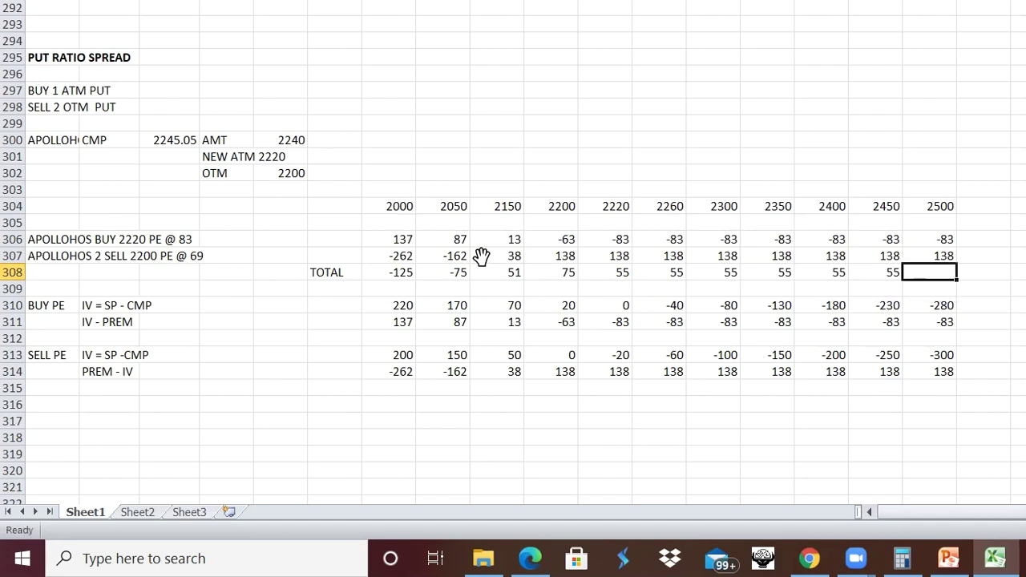
pyautogui.hotkey('alt', '=')
pyautogui.press('Tab')
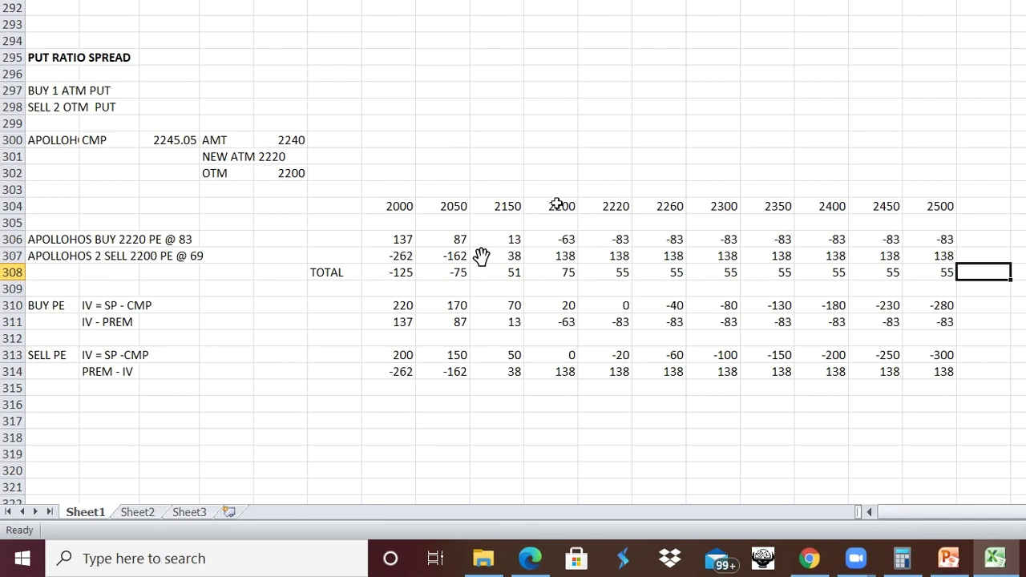
pyautogui.press('space')
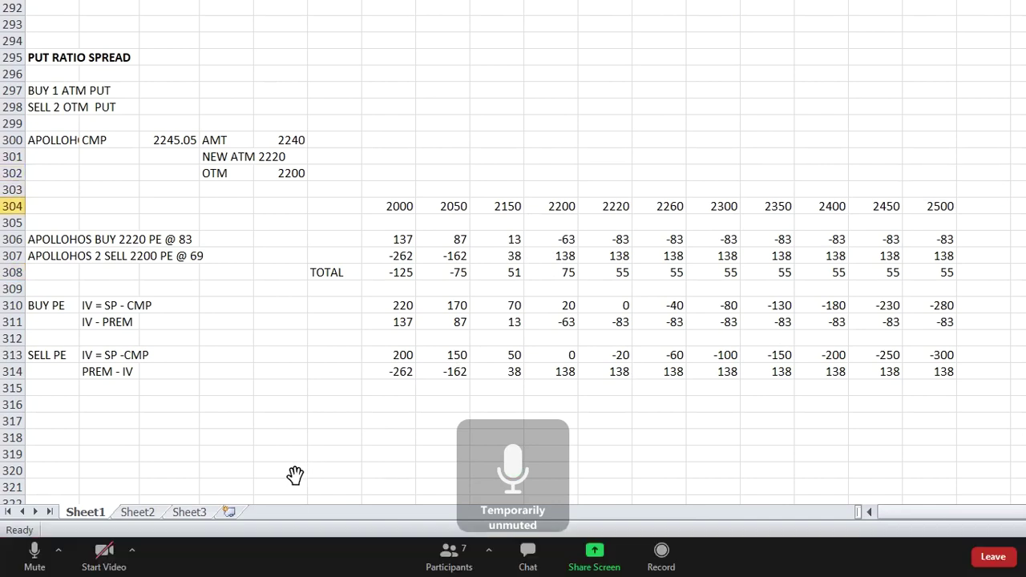
pyautogui.click(33, 554)
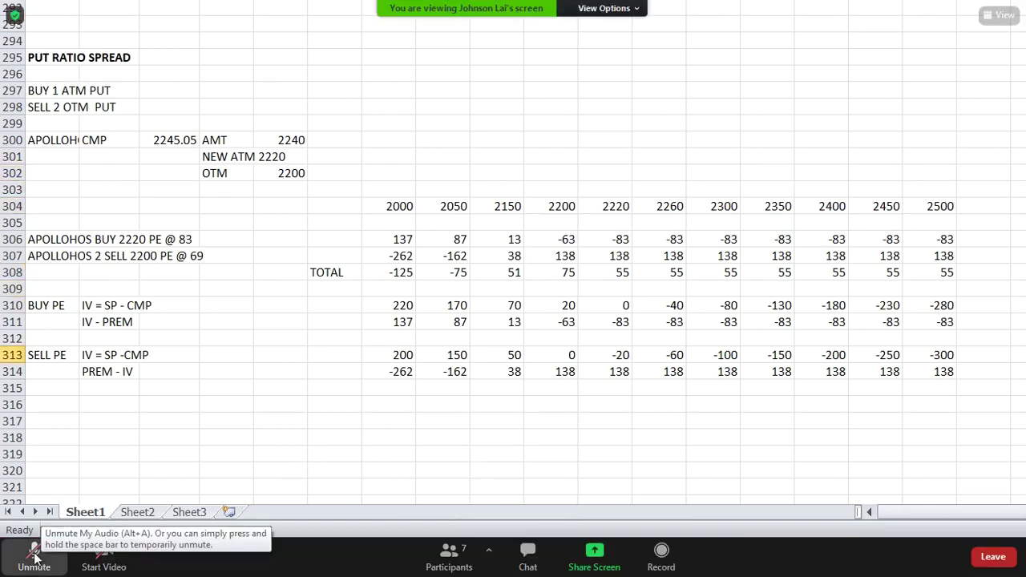
pyautogui.click(34, 555)
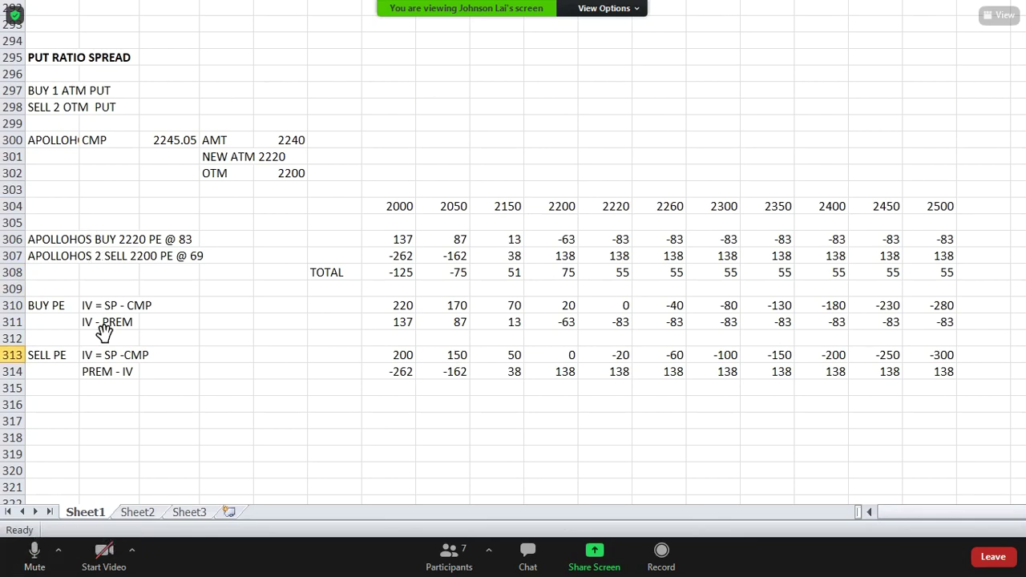
pyautogui.click(34, 552)
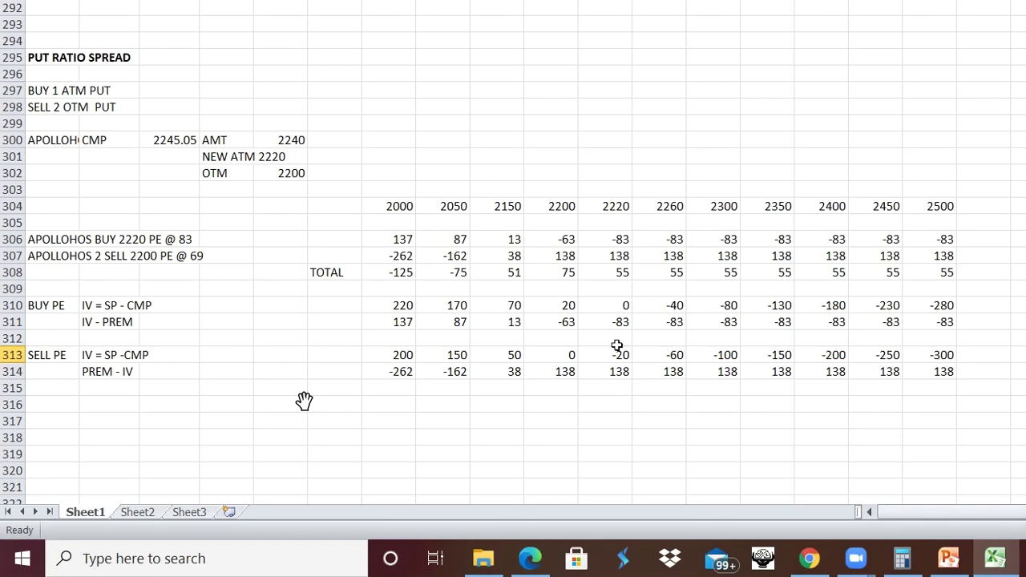
pyautogui.scroll(13, 614, 344)
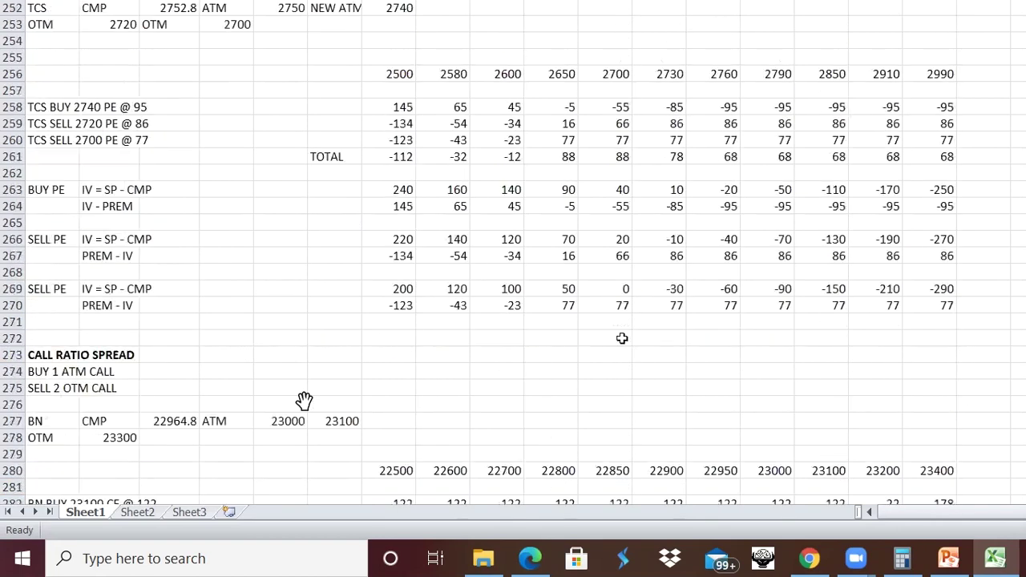
pyautogui.scroll(5, 625, 337)
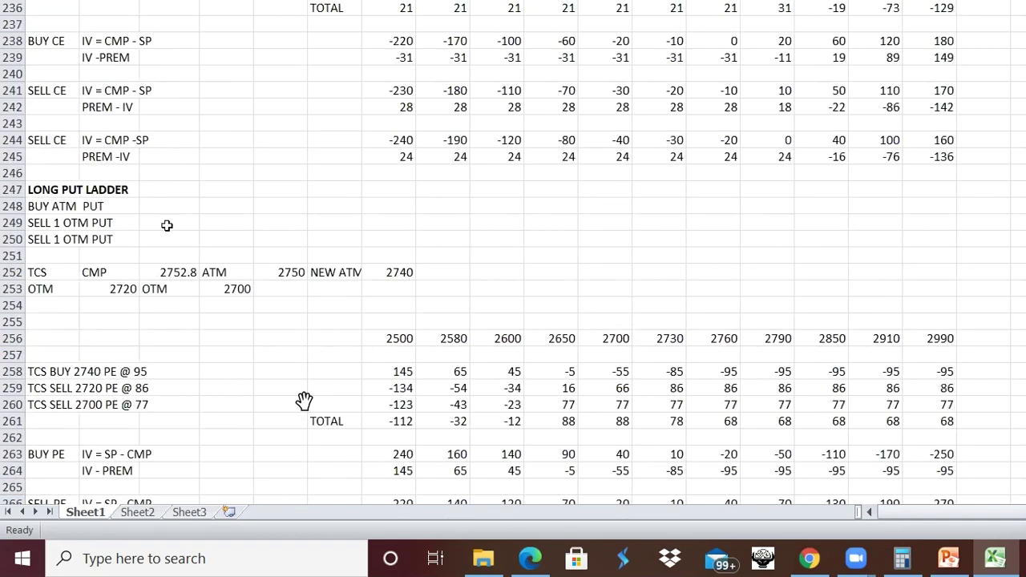
pyautogui.scroll(4, 473, 234)
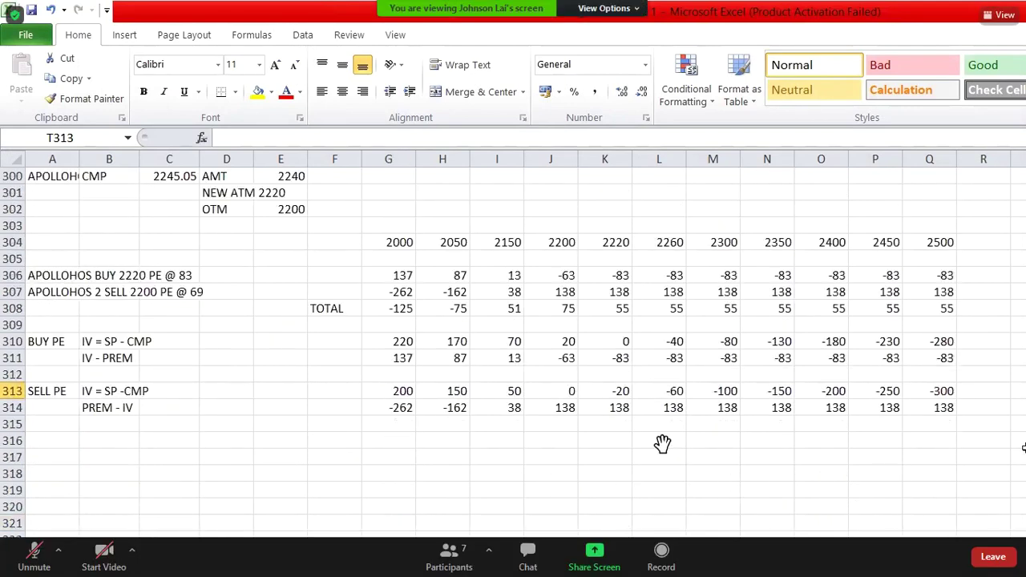
# Look through the meeting's participants list in Zoom down to its last entry and close the list
pyautogui.click(450, 558)
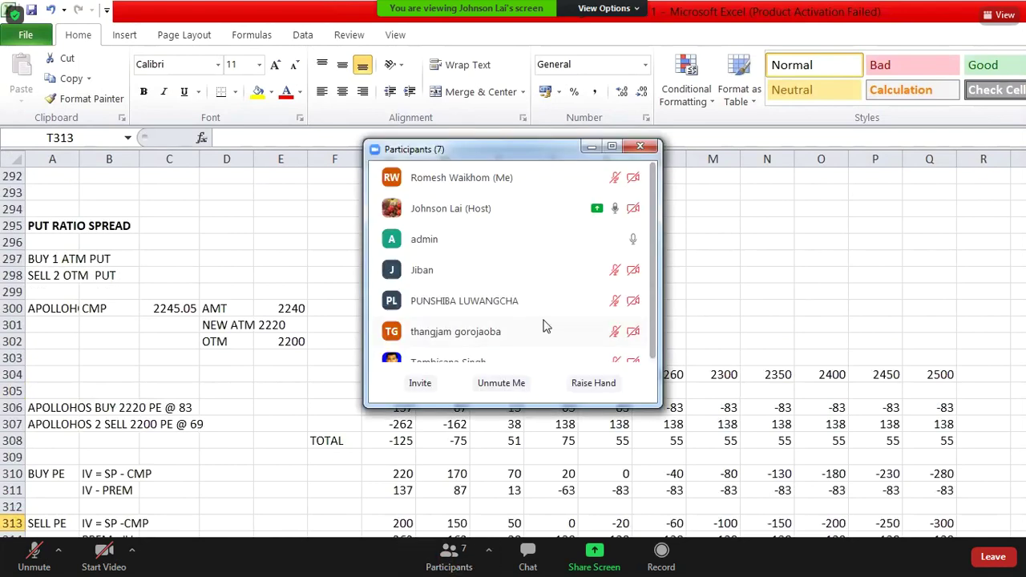
pyautogui.scroll(-1, 562, 283)
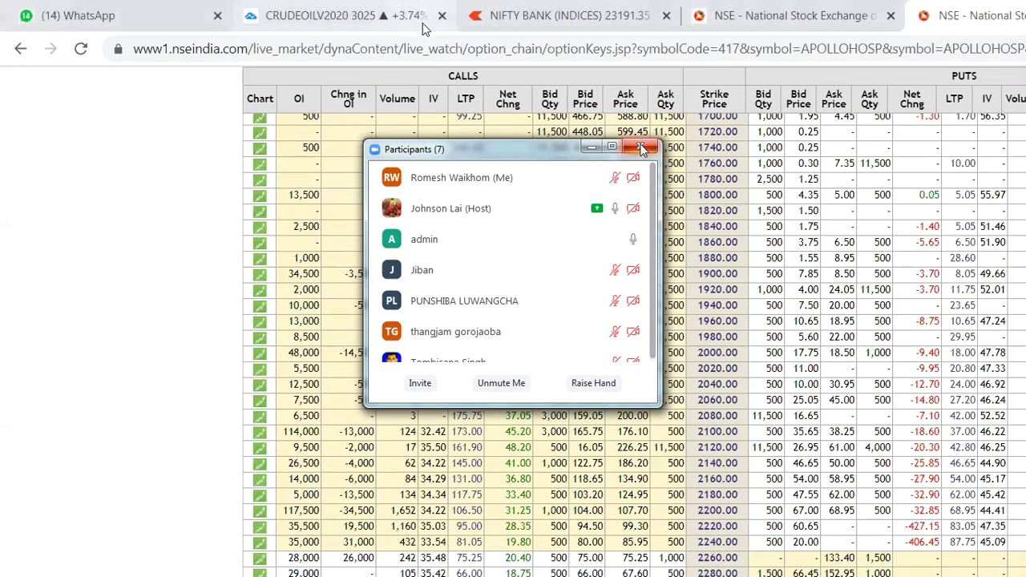
pyautogui.scroll(-1, 584, 251)
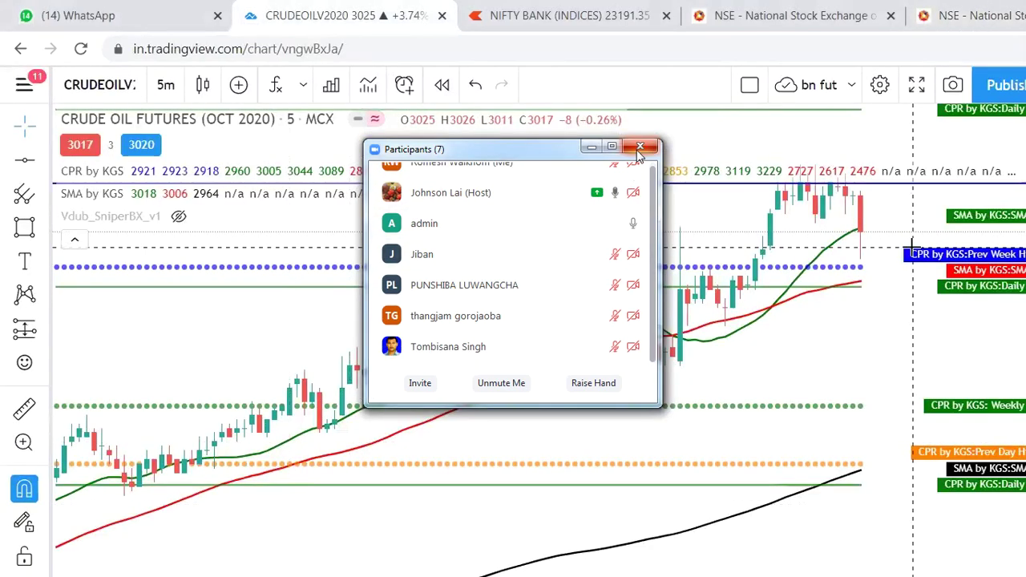
pyautogui.click(648, 153)
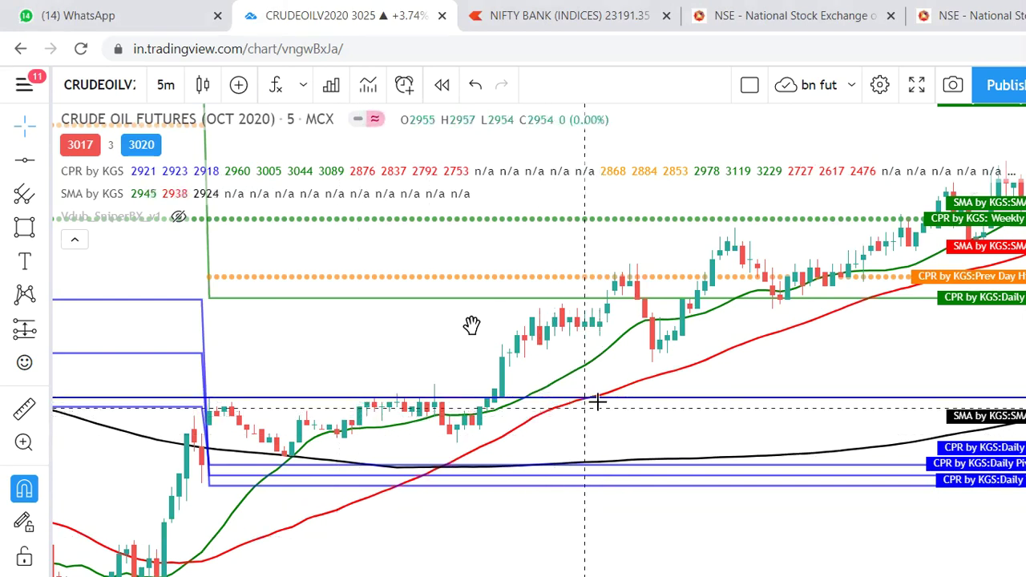
# Delete the dark blue horizontal line on TradingView's Crude Oil Futures chart and draw a new horizontal line along the consolidation highs before the rally
pyautogui.click(663, 399)
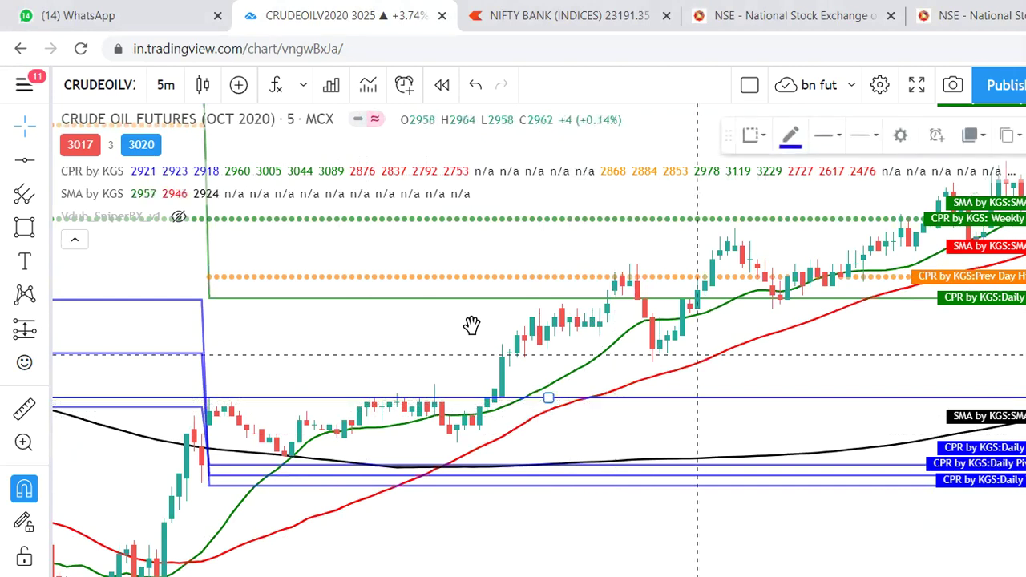
pyautogui.press('Delete')
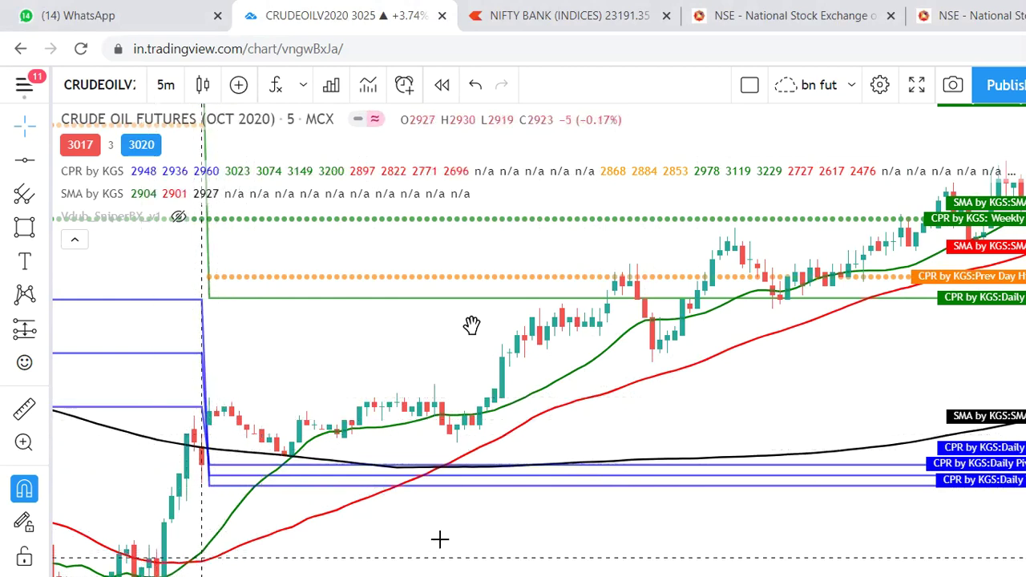
pyautogui.hscroll(-3, 308, 575)
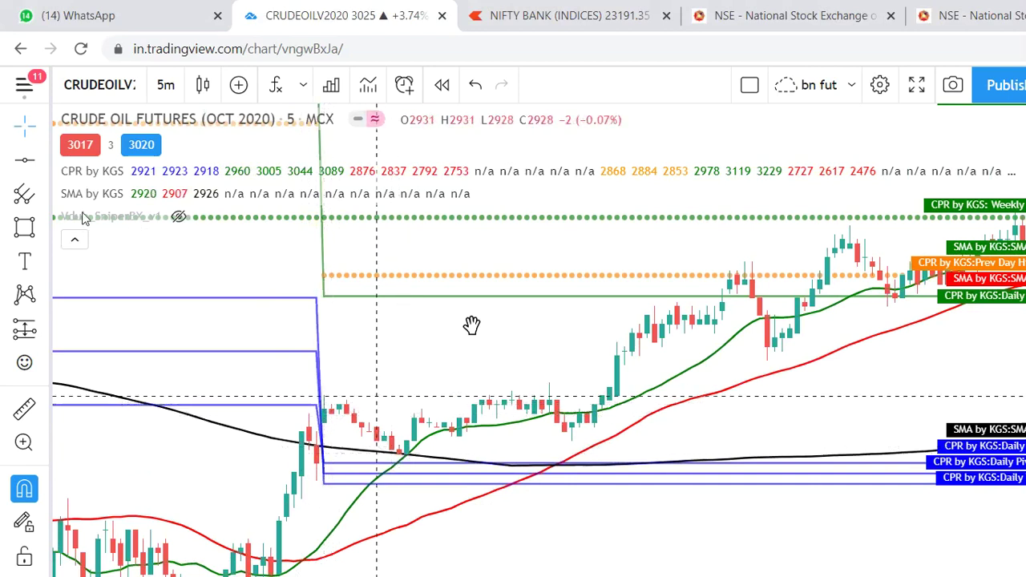
pyautogui.hotkey('alt', 'h')
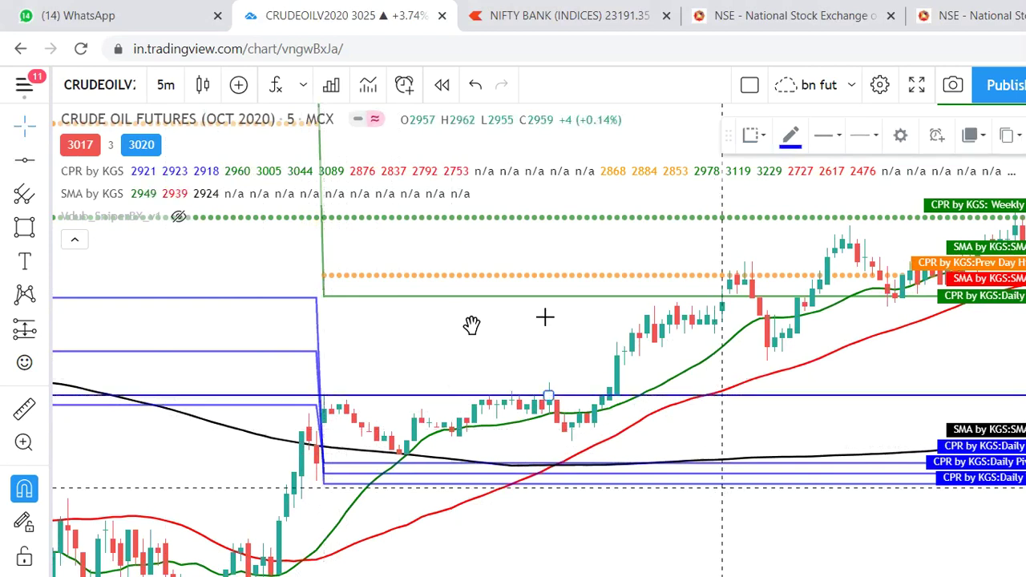
pyautogui.click(718, 421)
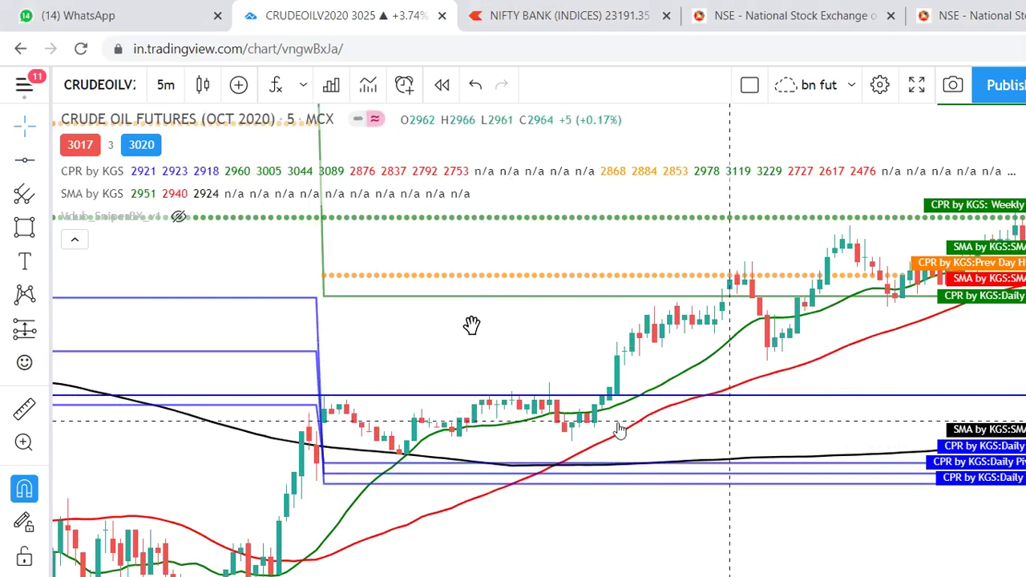